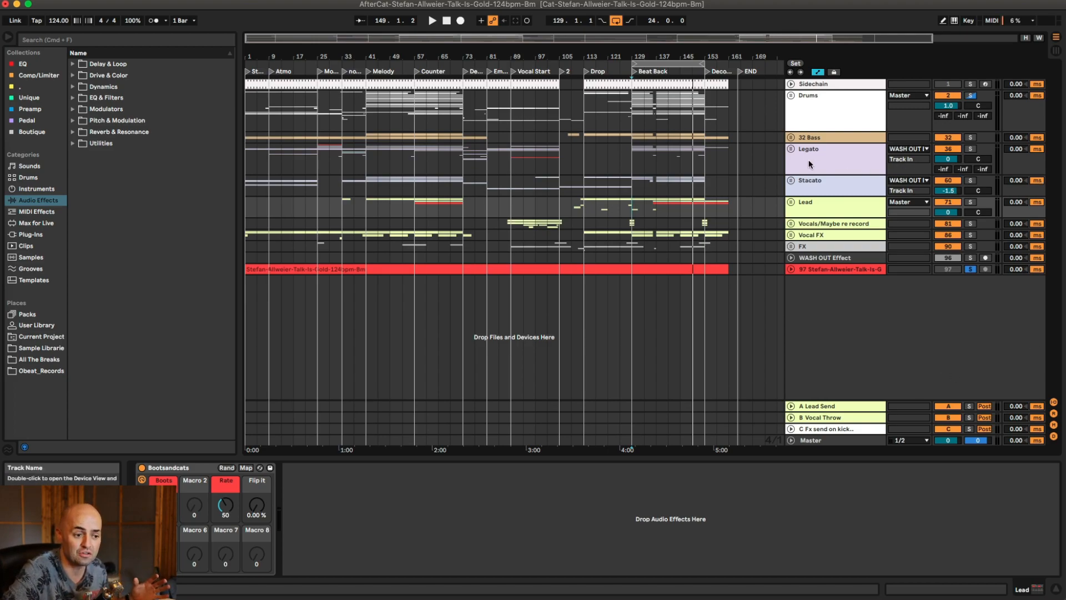
left_click(823, 159)
left_click(819, 203)
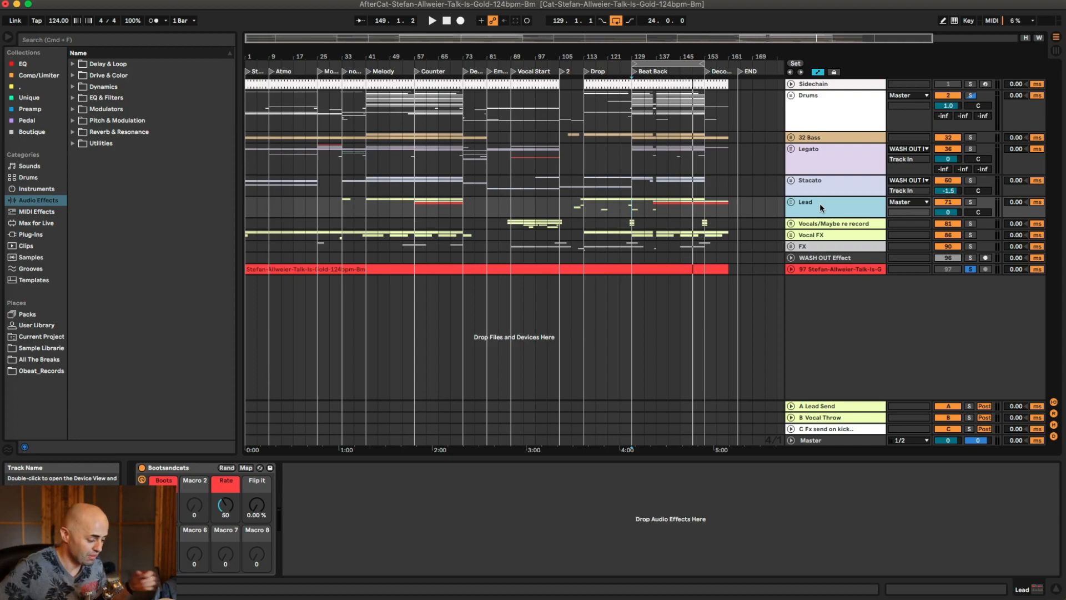
left_click(668, 135)
key("space")
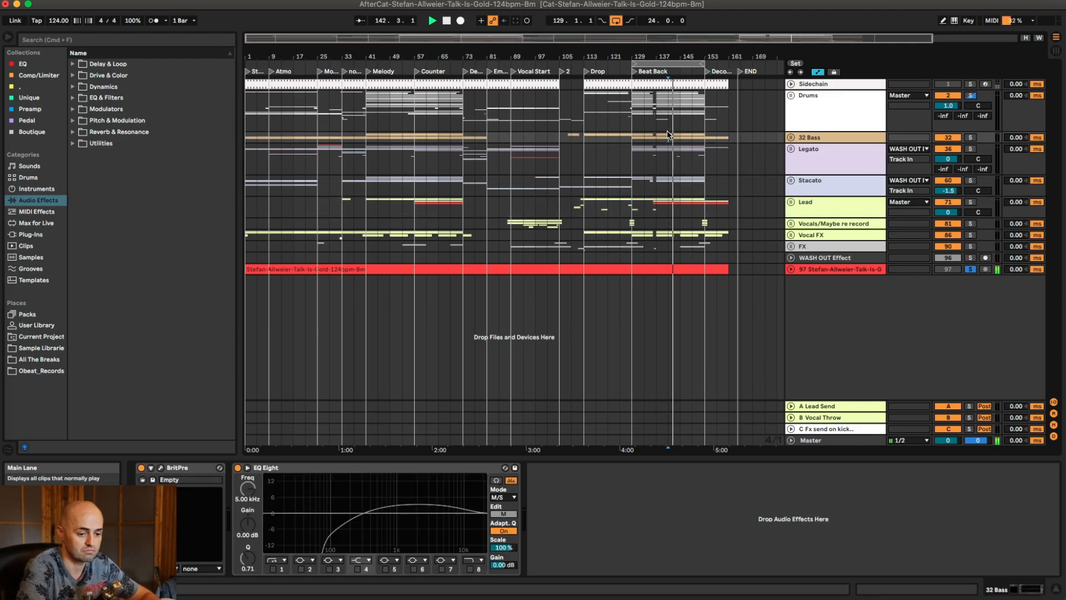
key("space")
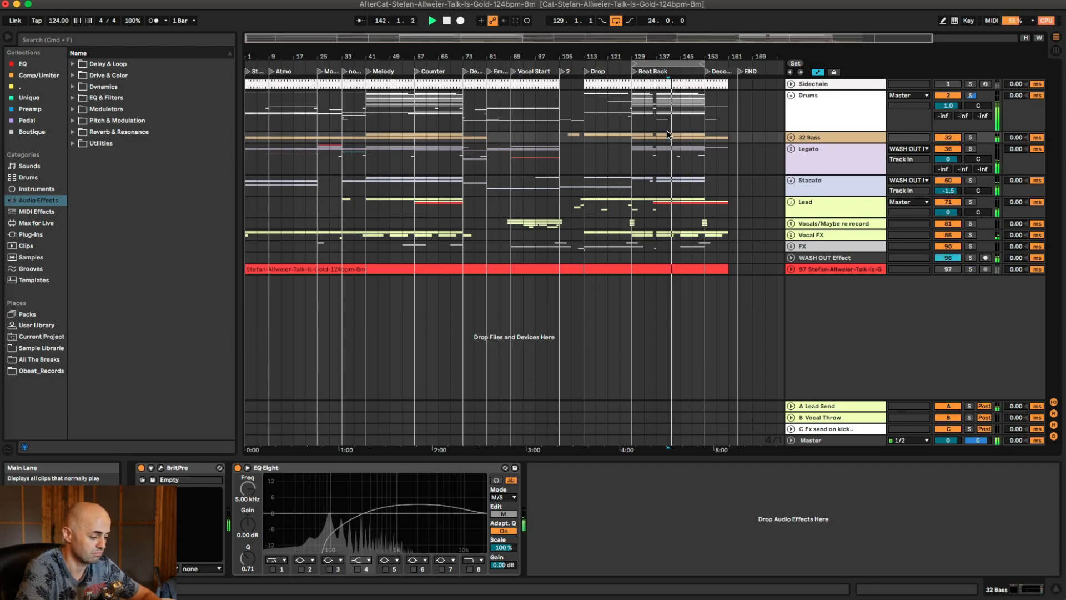
key("space")
key("s")
key("space")
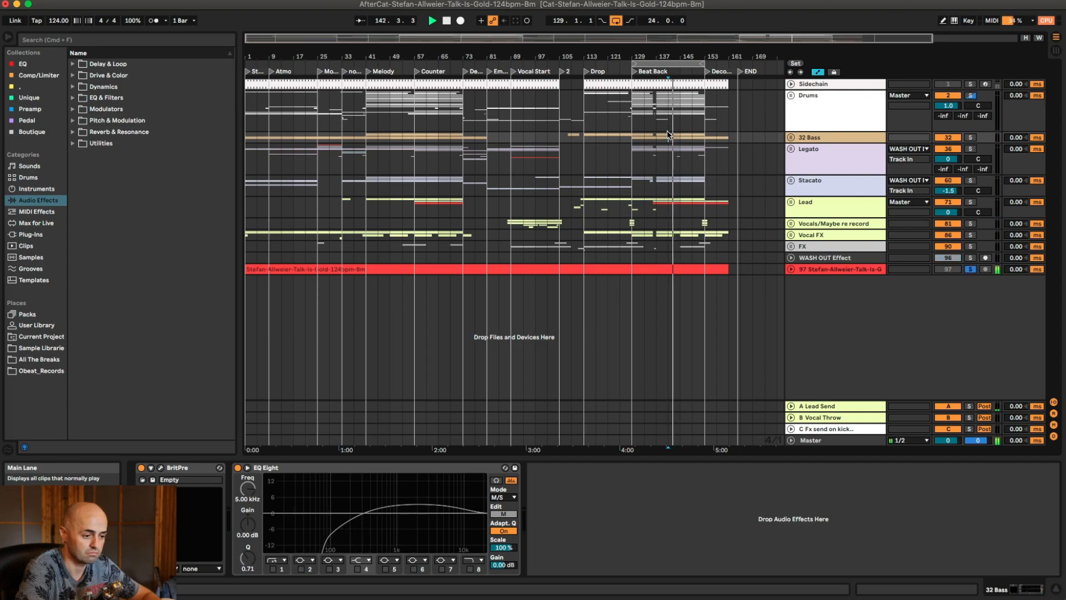
key("s")
key("space")
key("space")
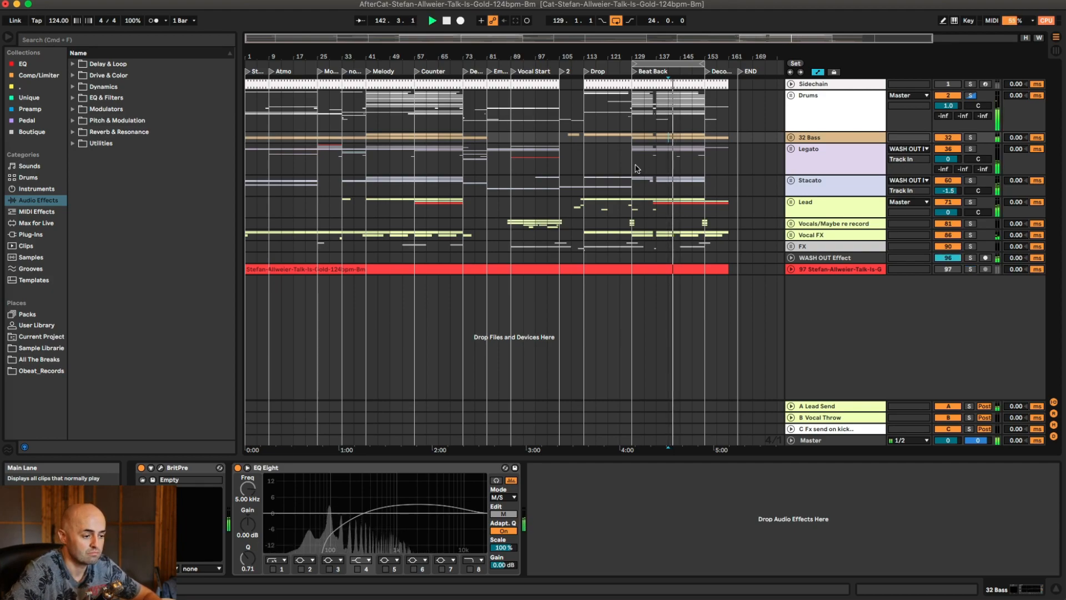
- Play from the Drop and from the start of Beat Back, switching the reference track's solo on and off for comparison
left_click(585, 165)
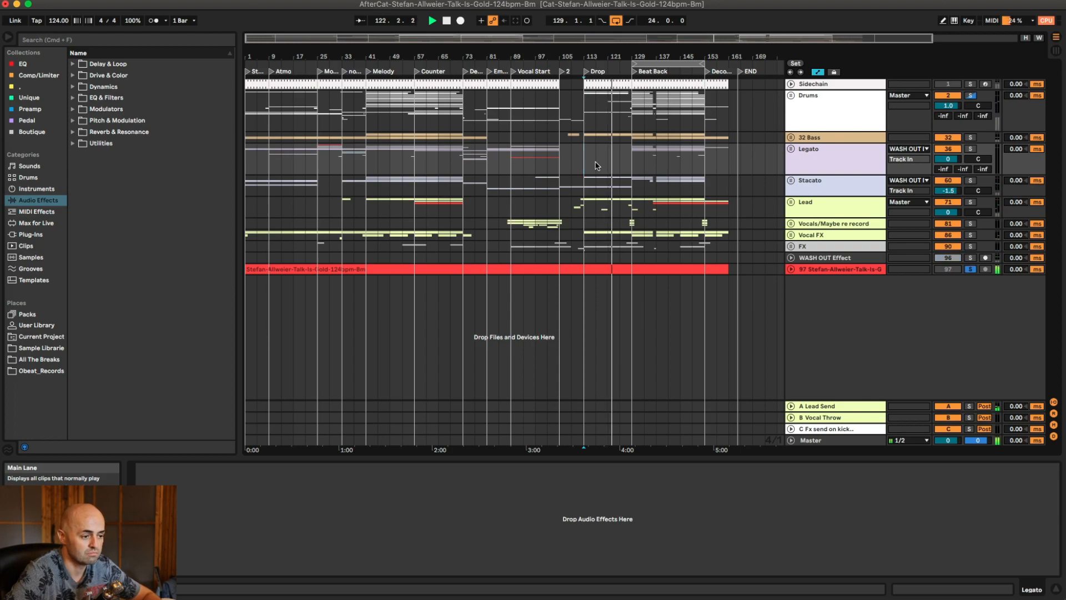
left_click(629, 165)
key("space")
key("space")
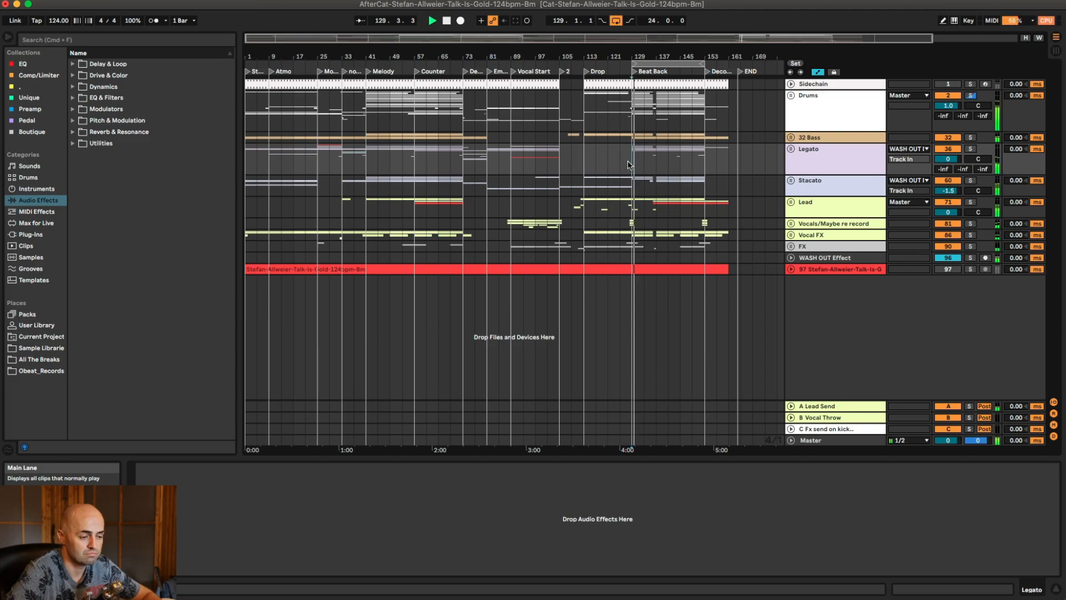
key("s")
key("space")
key("space")
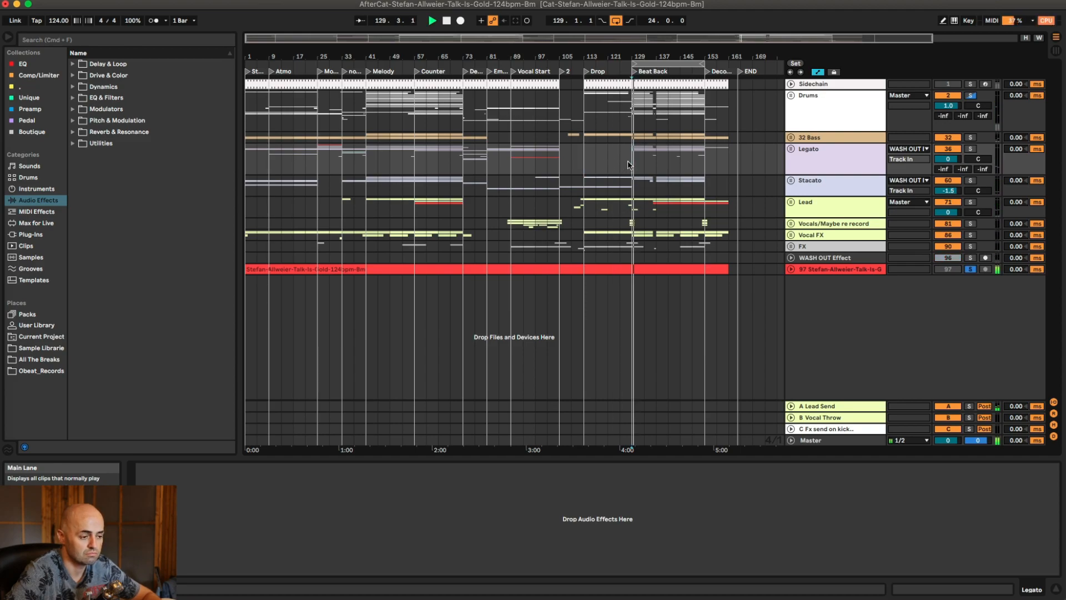
key("s")
key("space")
key("space")
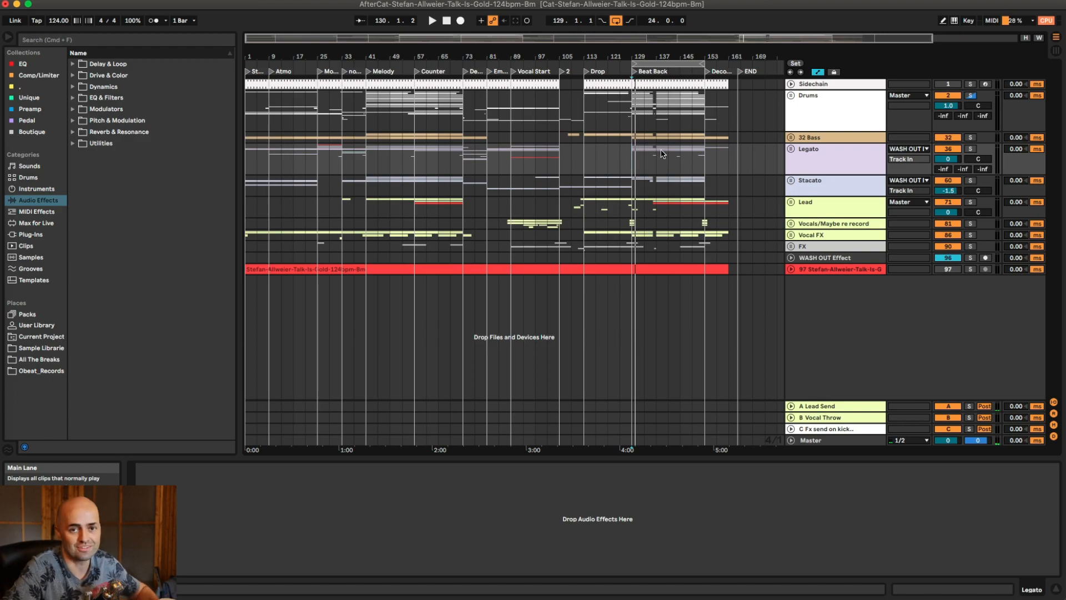
left_click(651, 1)
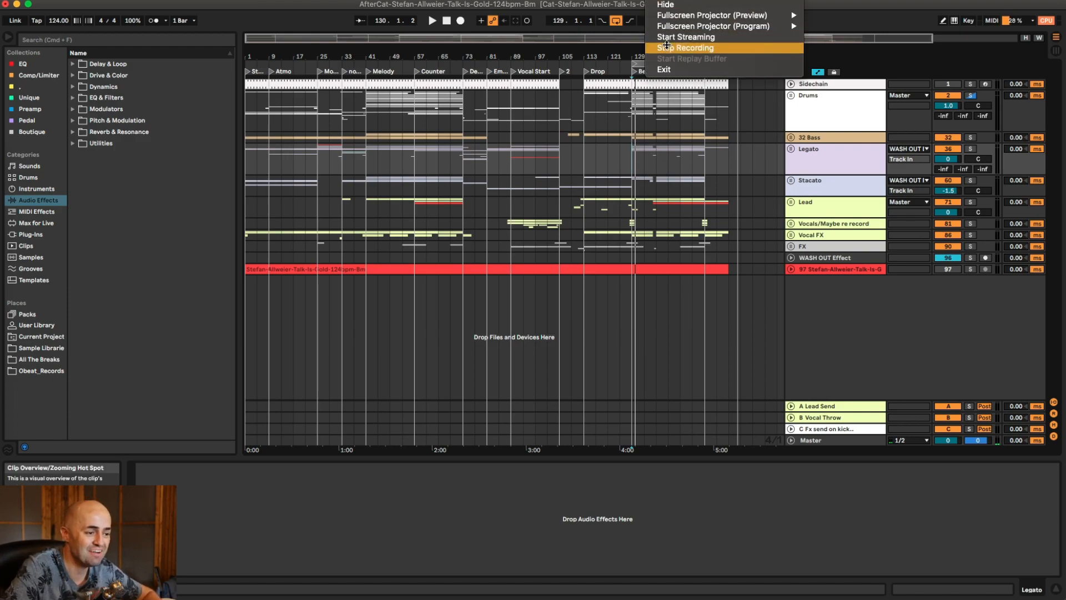
left_click(667, 47)
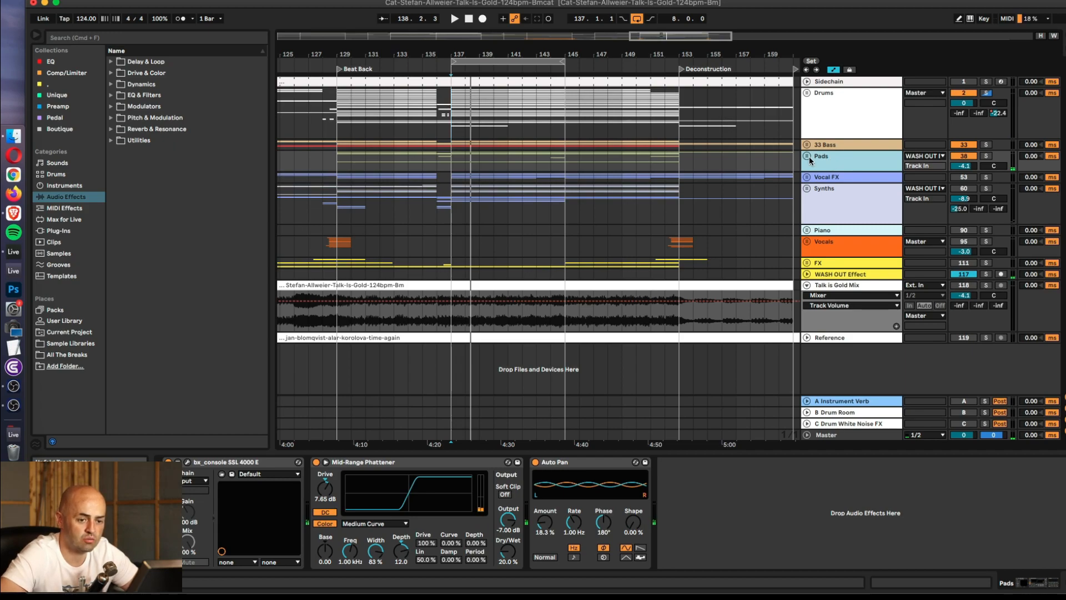
- Unfold the Pads group and bring the whole arrangement of its pad tracks into view
left_click(807, 156)
scroll(881, 191, "down", 3)
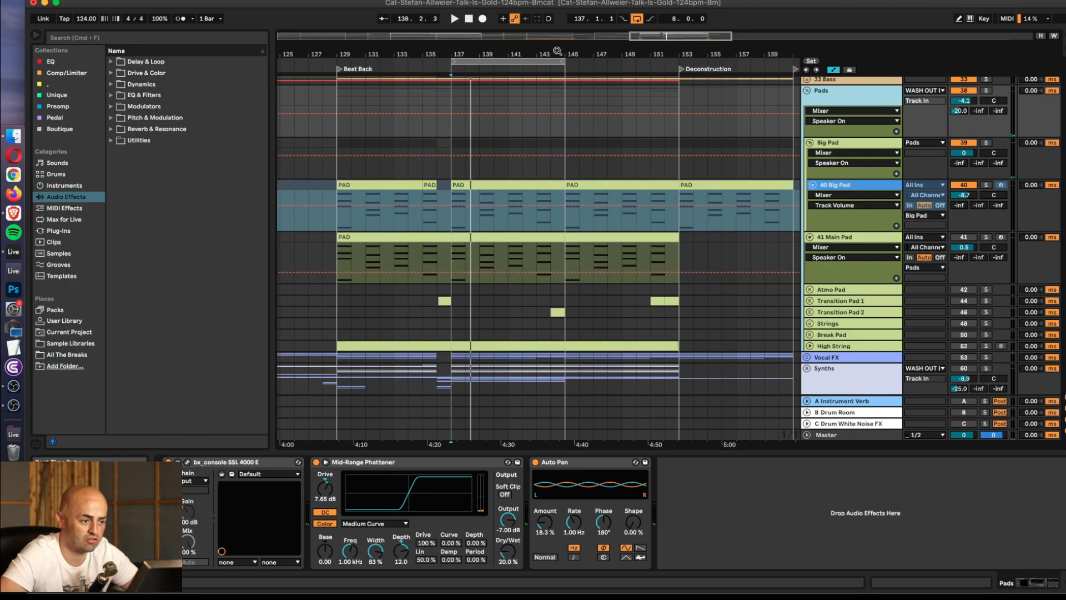
double_click(558, 51)
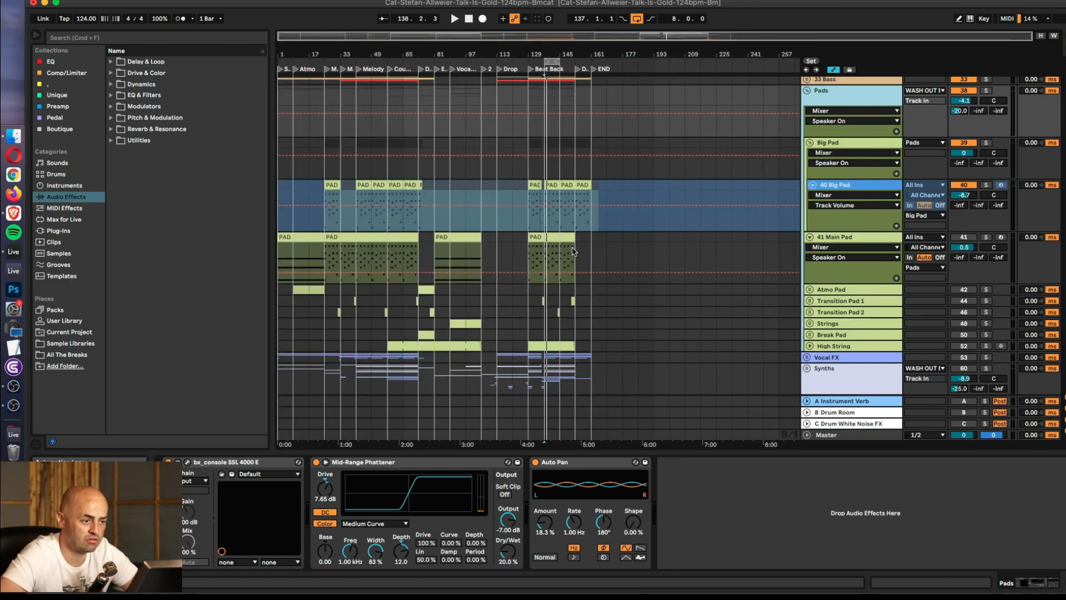
left_click_drag(556, 48, 556, 105)
- Audition the Beat Back loop with the Main Pad, High String, Vocal FX and Synths activated, and deactivate them again
left_click(965, 240)
left_click_drag(599, 50, 598, 11)
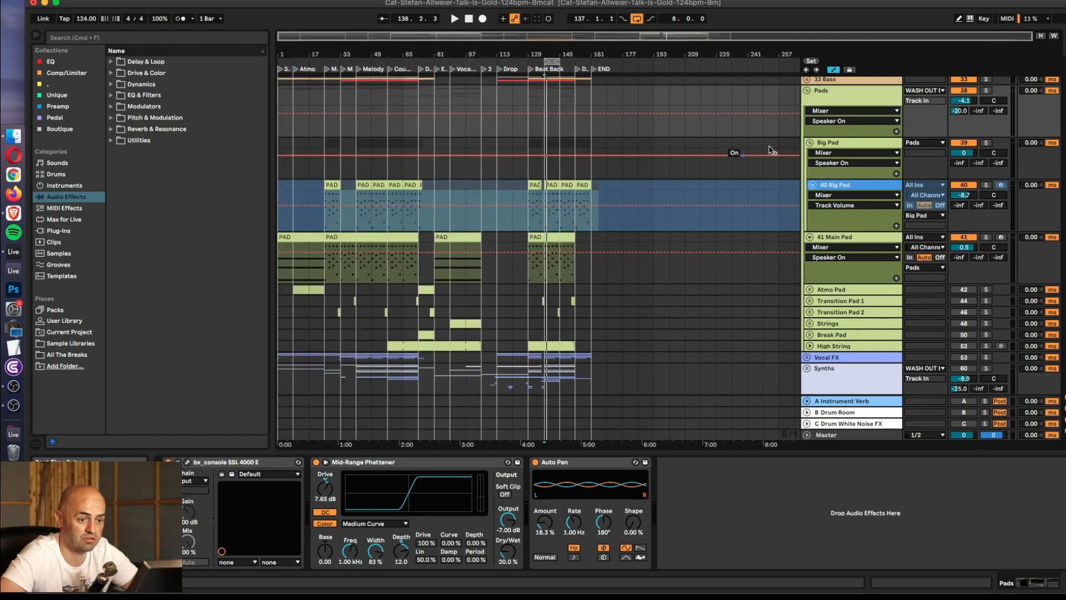
key("space")
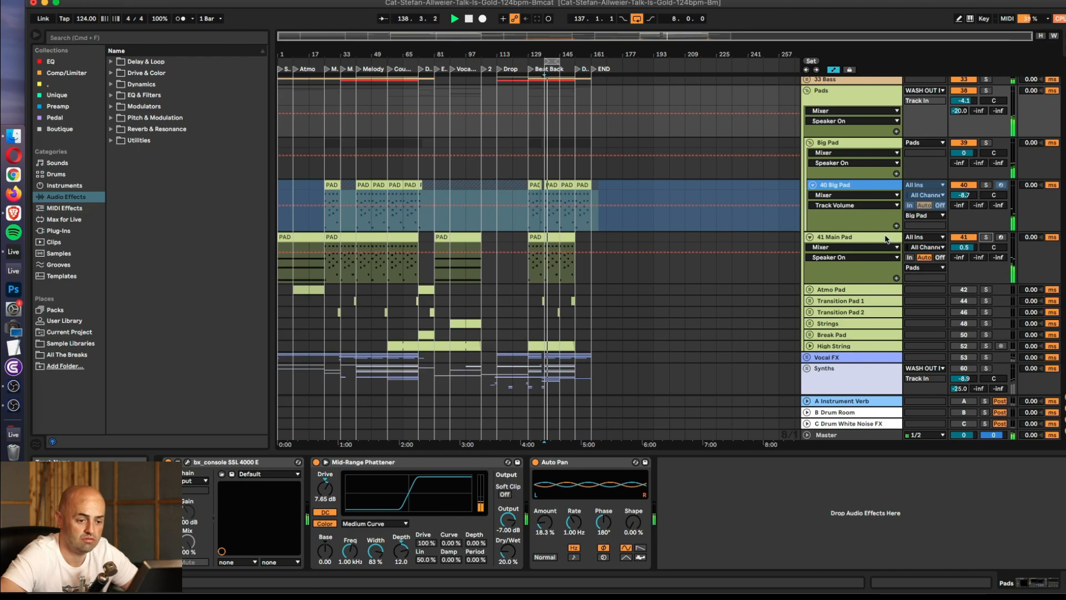
left_click(887, 239)
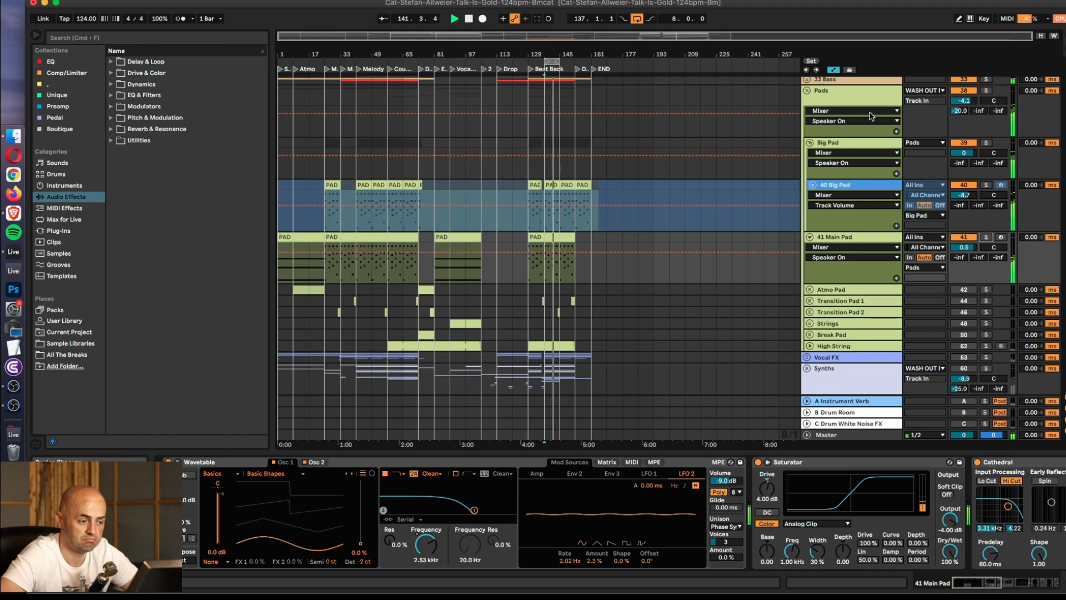
left_click_drag(965, 346, 967, 374)
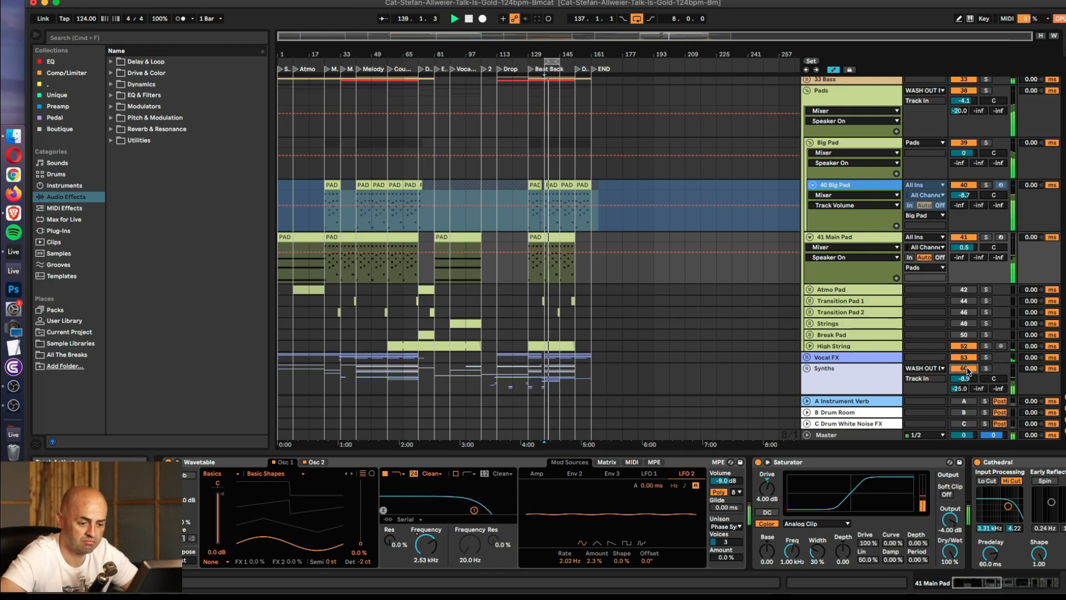
left_click_drag(967, 371, 966, 345)
left_click_drag(966, 250, 966, 237)
- Delete the Auto Pan and Mid-Range Phattener effects from the Pads group
left_click(830, 142)
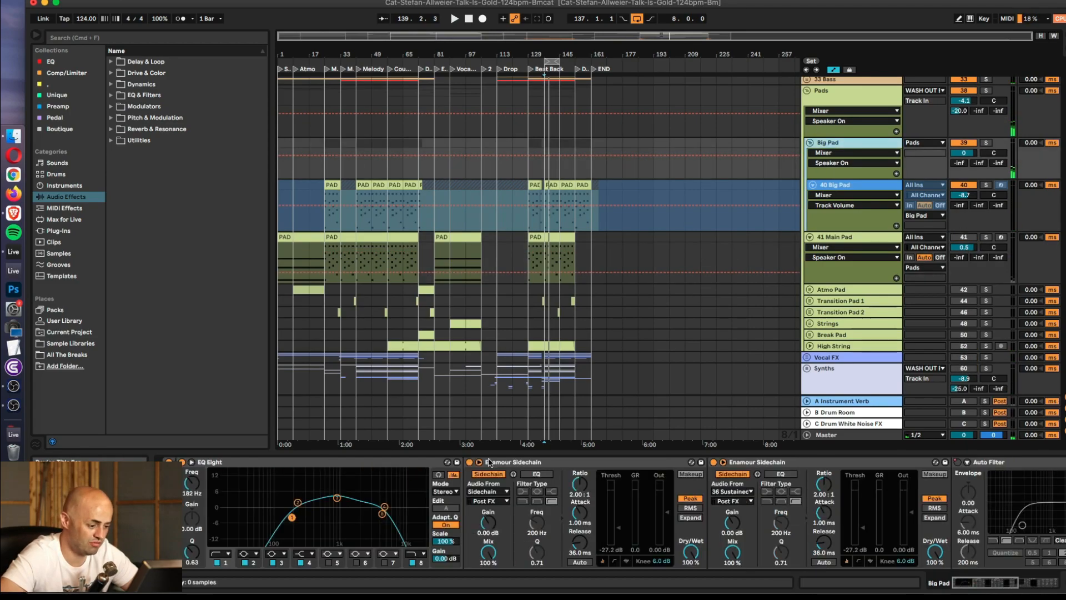
left_click(844, 99)
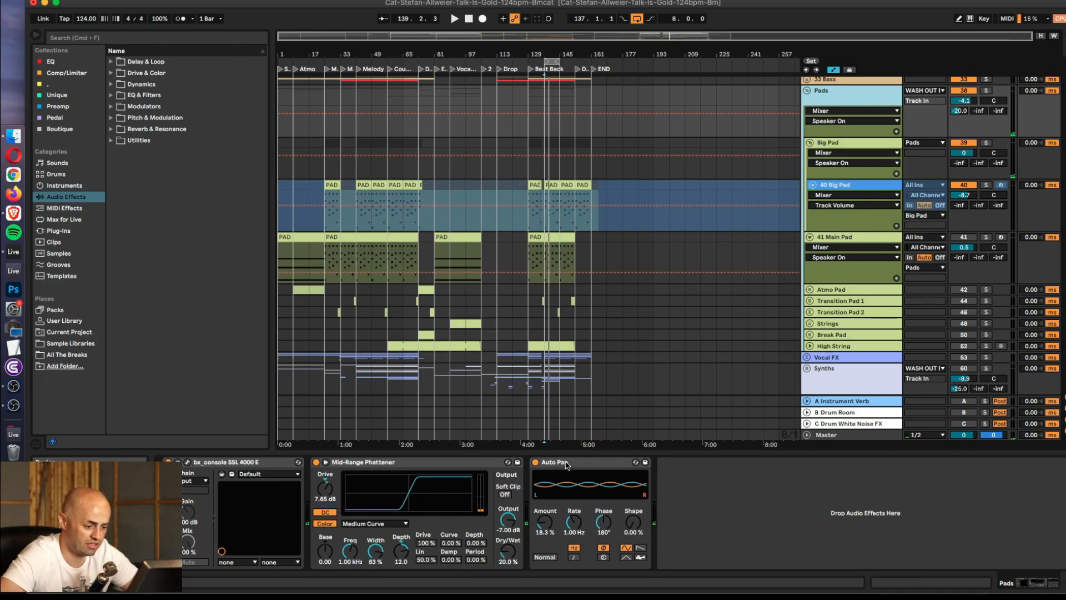
left_click(567, 463)
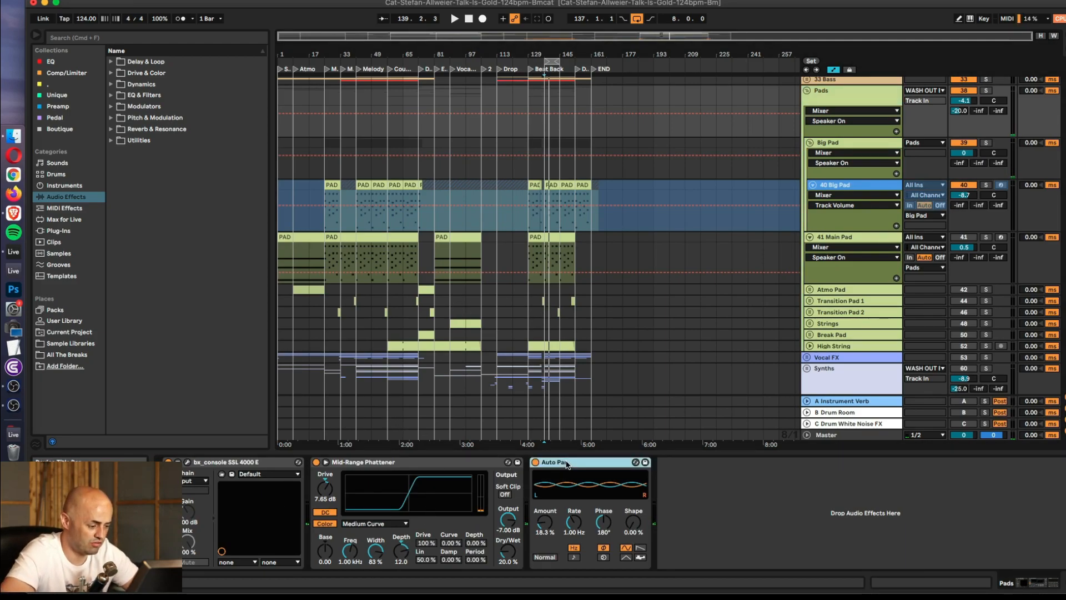
key("Delete")
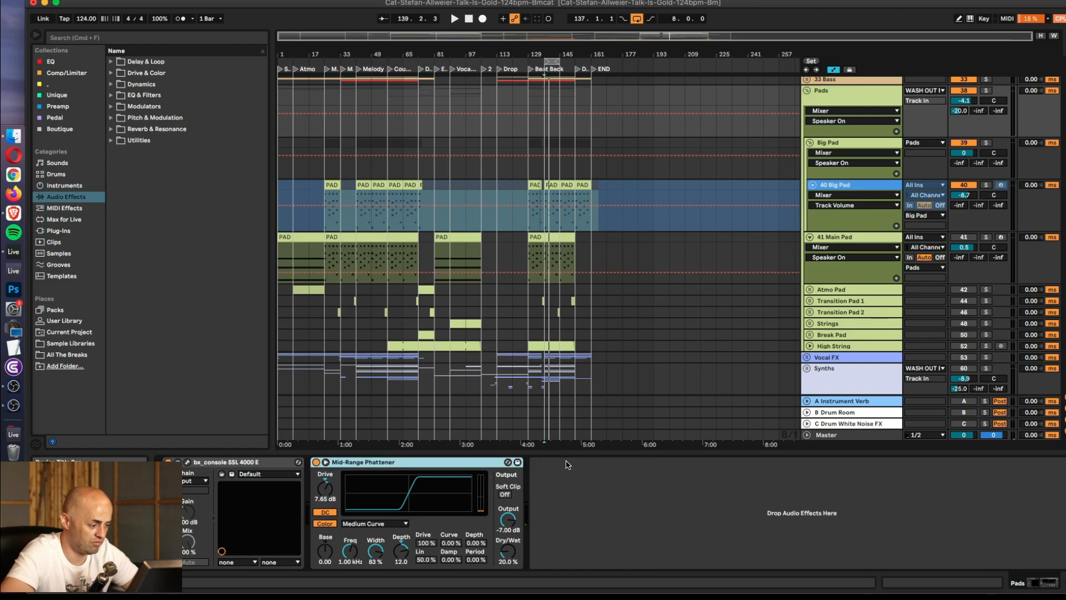
key("Delete")
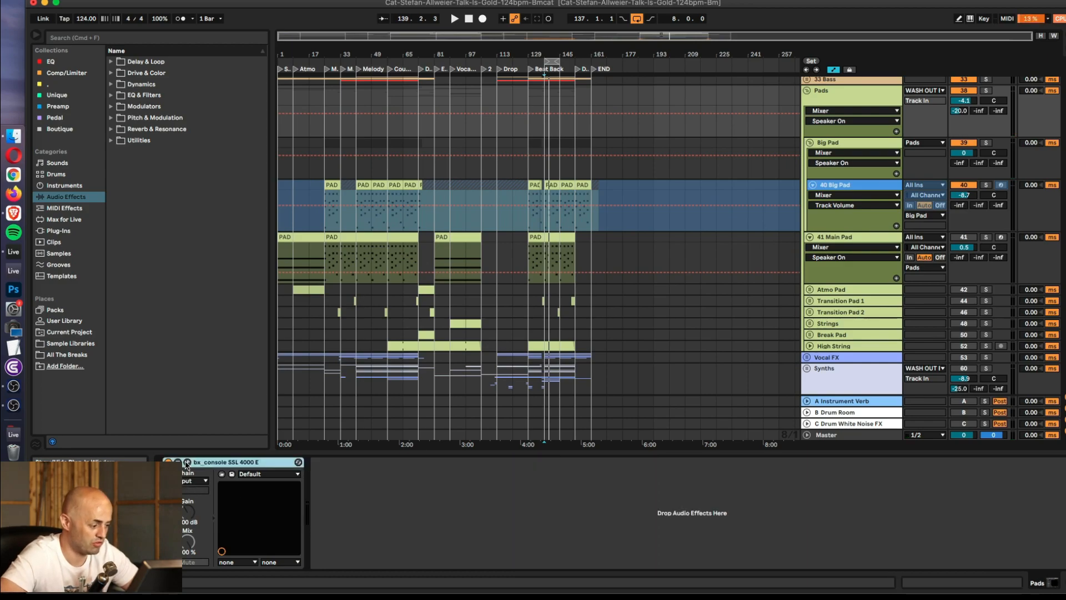
- Open the bx_console SSL 4000 E on the Pads group, play the loop through it and delete the plug-in
left_click(186, 463)
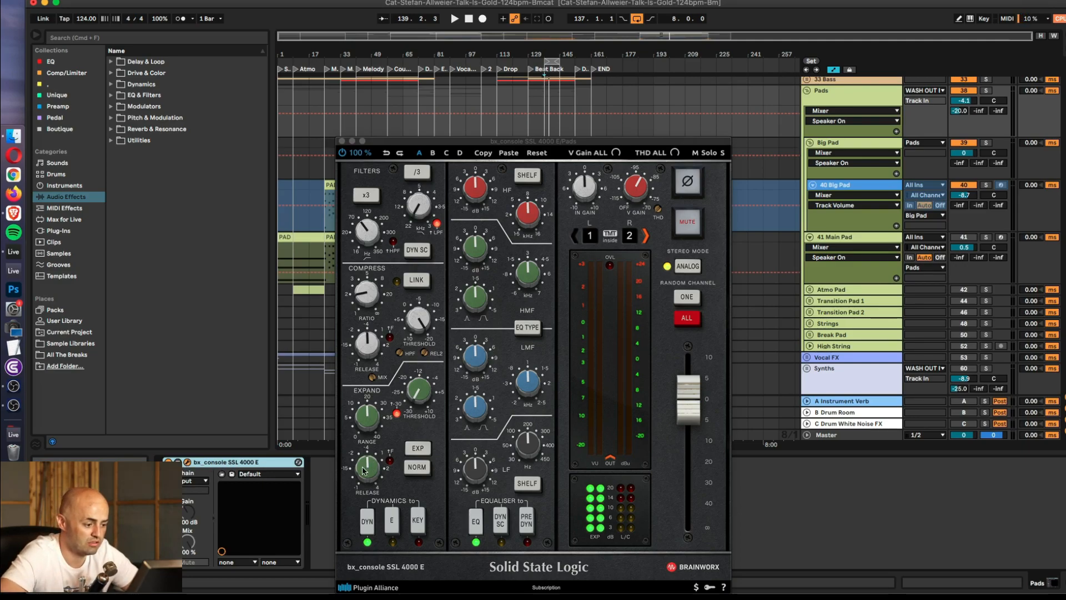
key("space")
key("space")
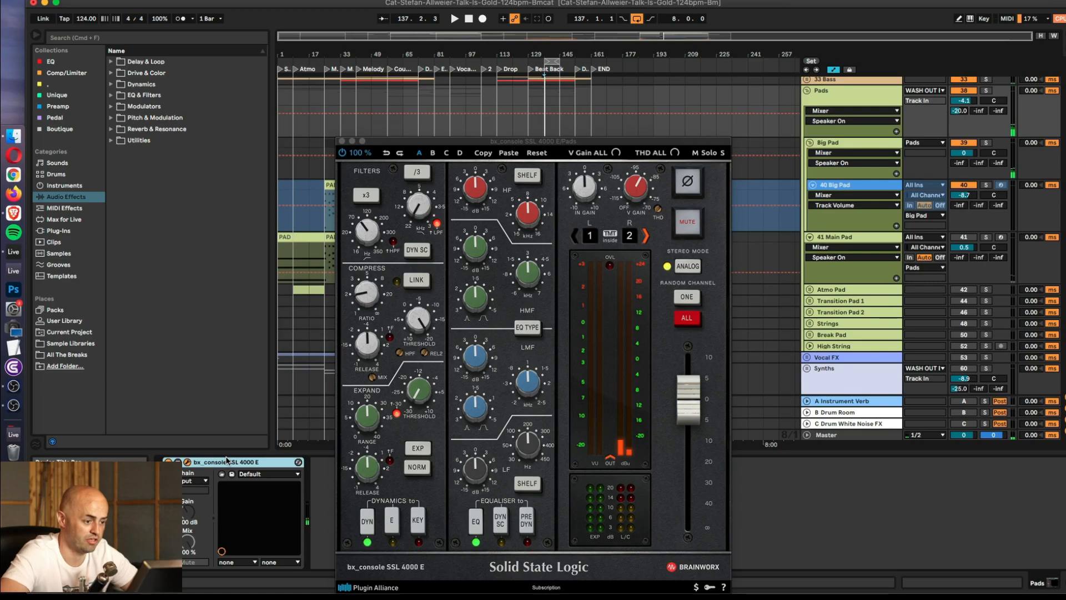
key("BackSpace")
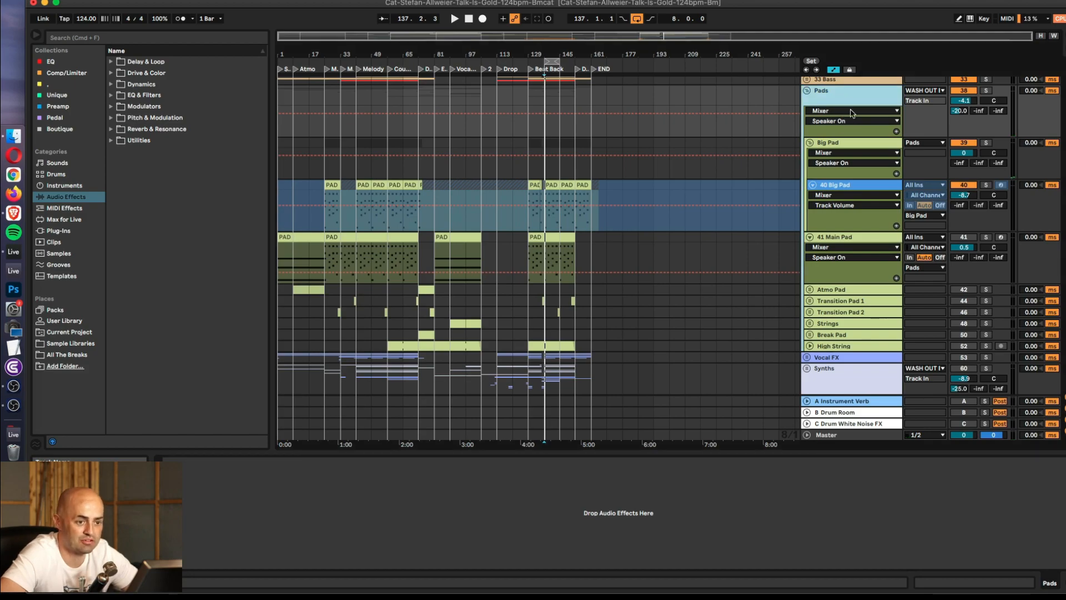
- Unfreeze the Big Pad MIDI track that holds the Diva instrument
scroll(842, 120, "up", 3)
left_click_drag(554, 55, 526, 136)
left_click(856, 194)
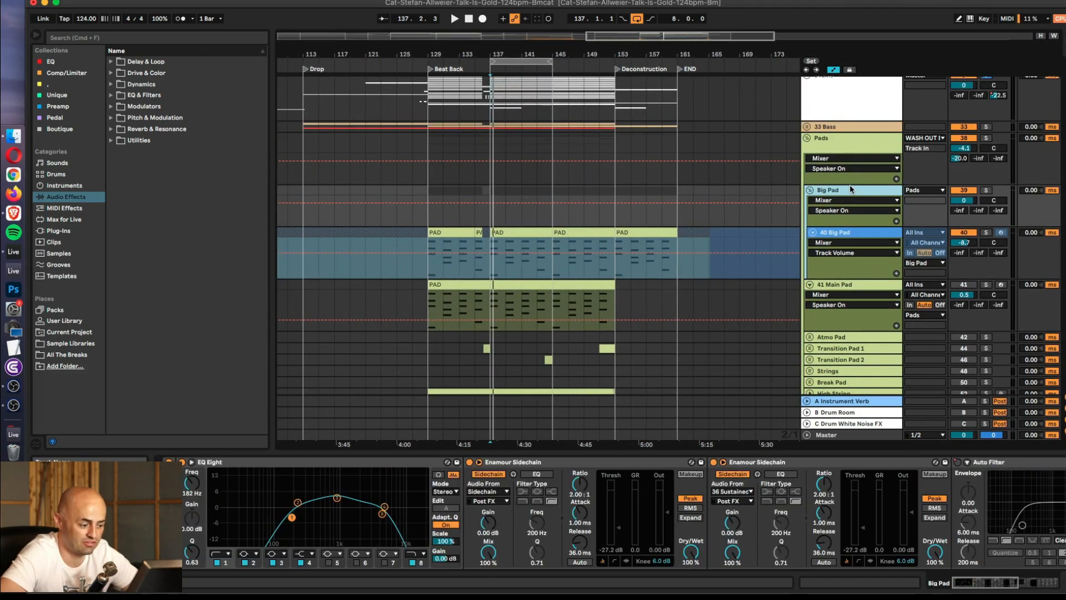
left_click(863, 238)
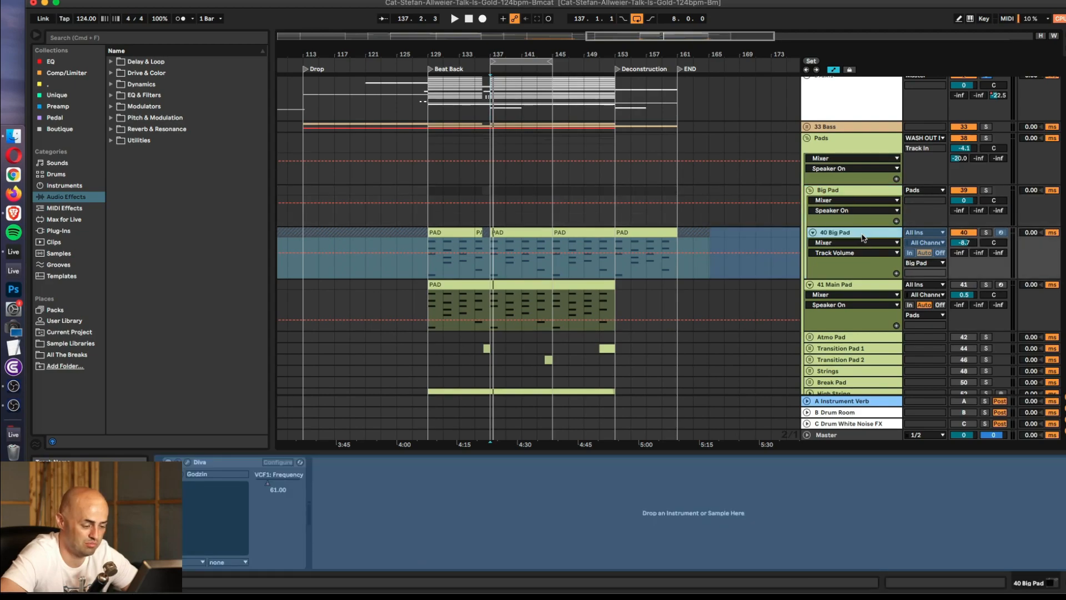
right_click(863, 238)
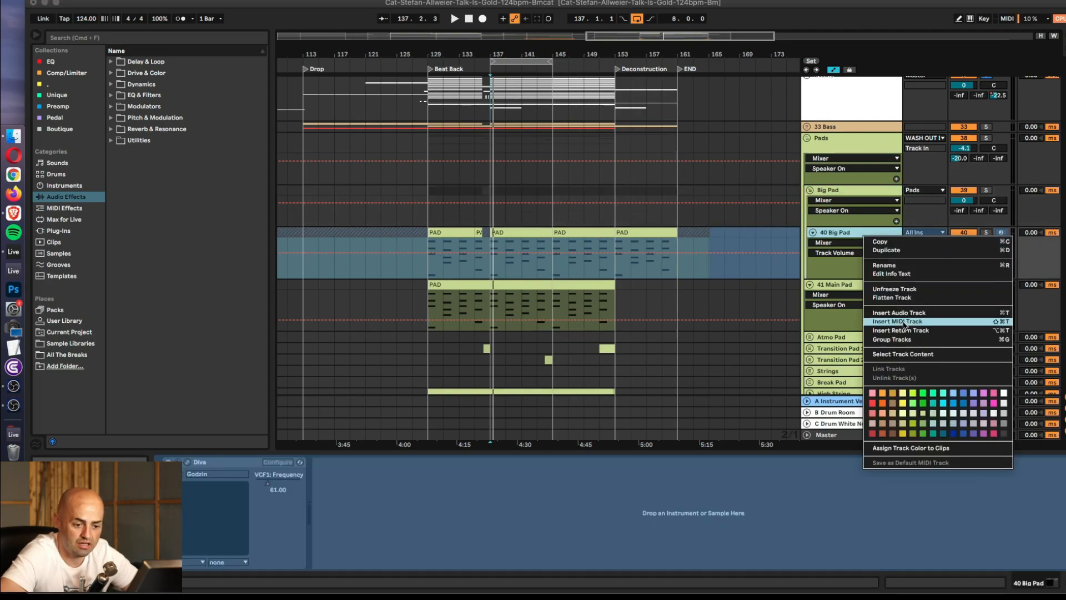
left_click(910, 290)
- Inspect the Auto Filter's Device On automation in the Big Pad group's effect chain and delete the Auto Filter
left_click(862, 192)
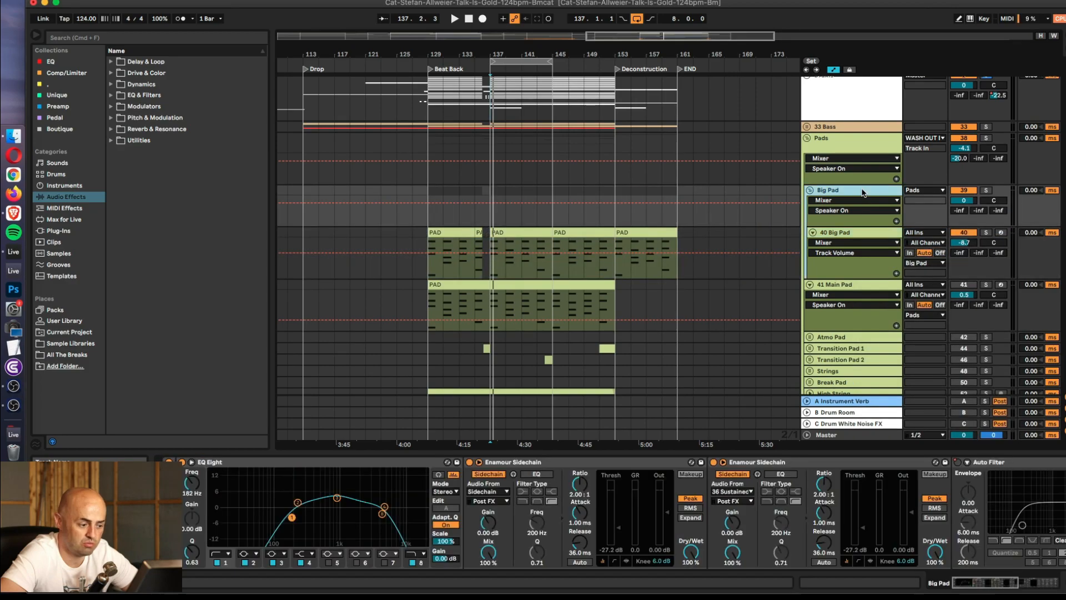
scroll(597, 520, "right", 5)
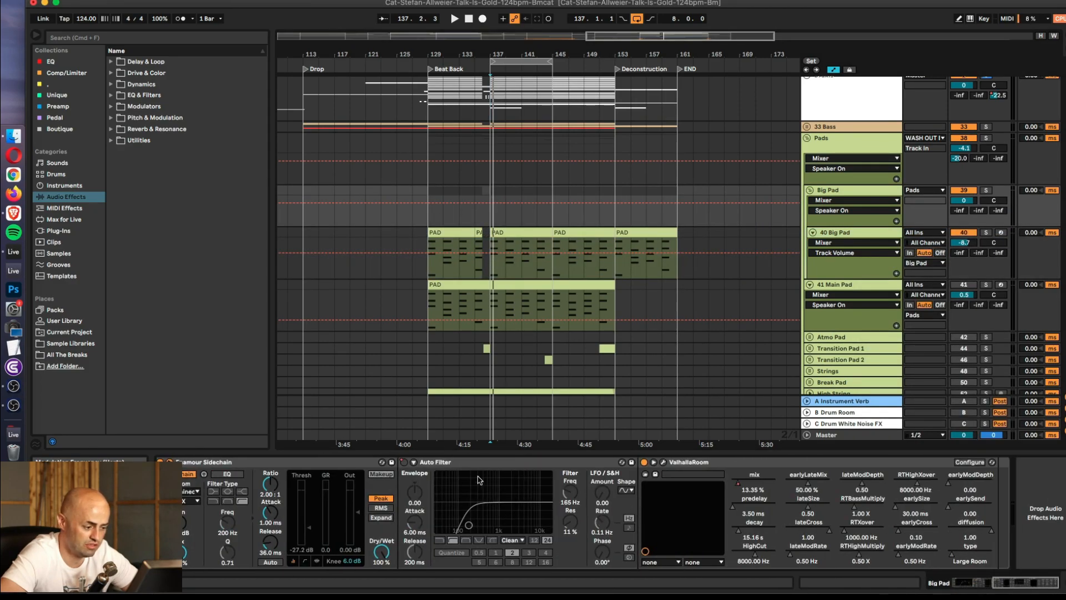
left_click(403, 463)
left_click_drag(536, 54, 538, 33)
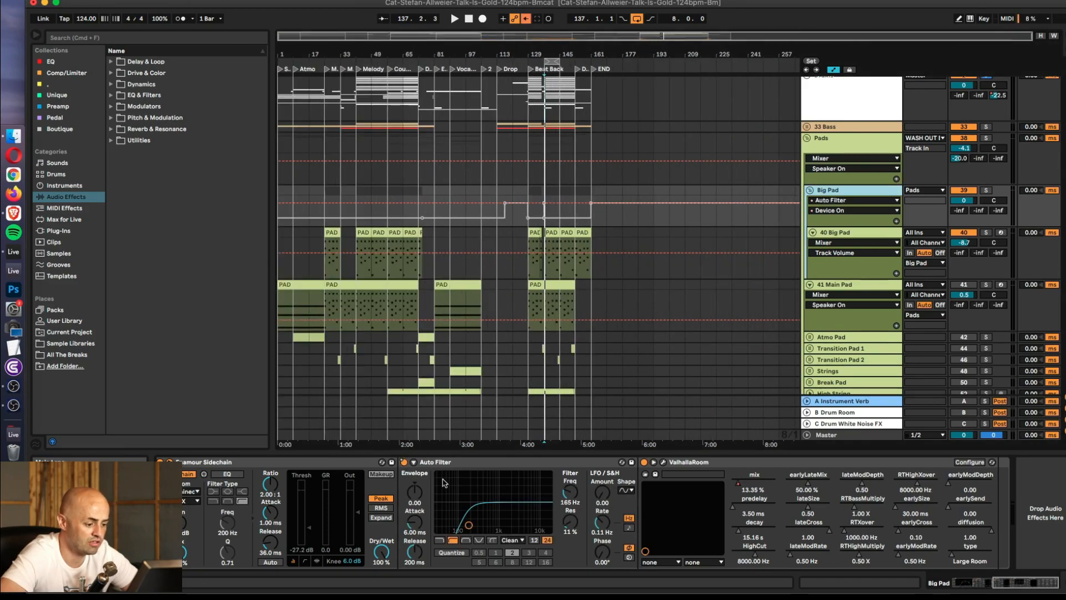
left_click(458, 465)
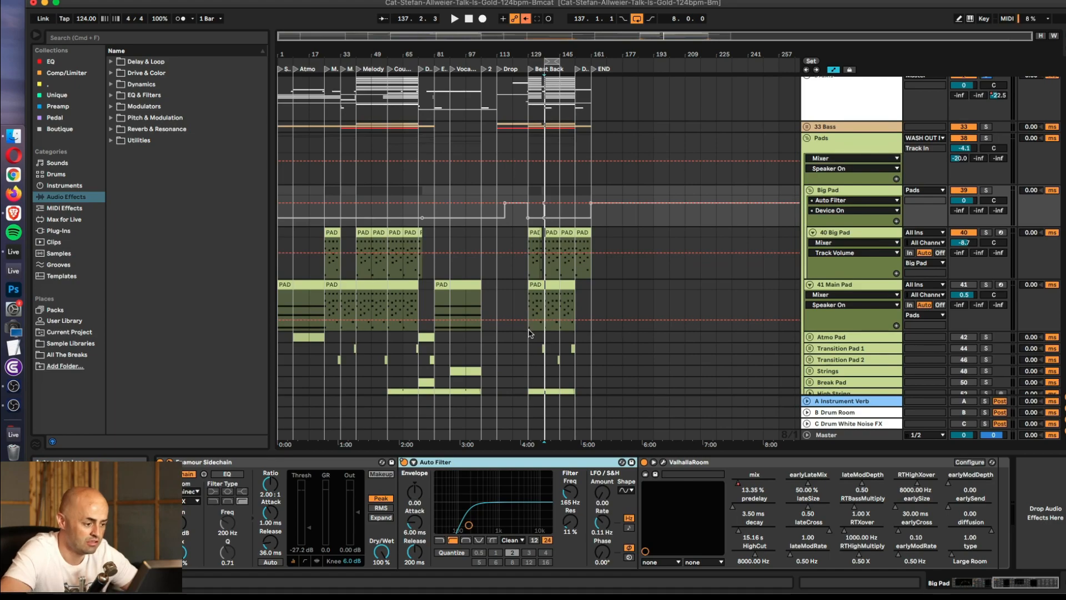
key("Delete")
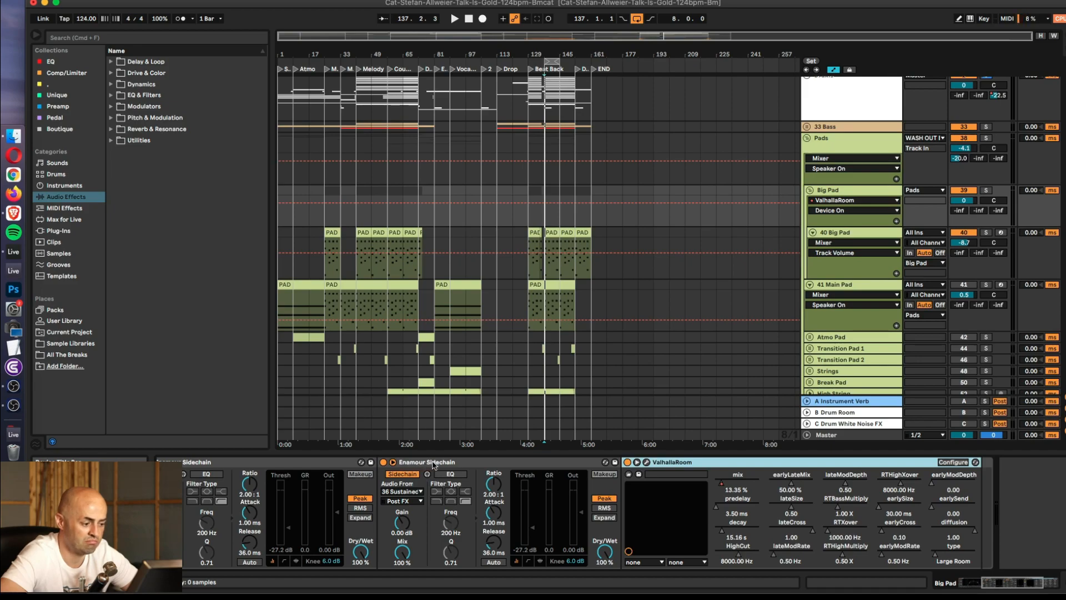
- Play the loop through the Enamour Sidechain compressor and unfold the Bass group to inspect its Sustained Bass source
key("space")
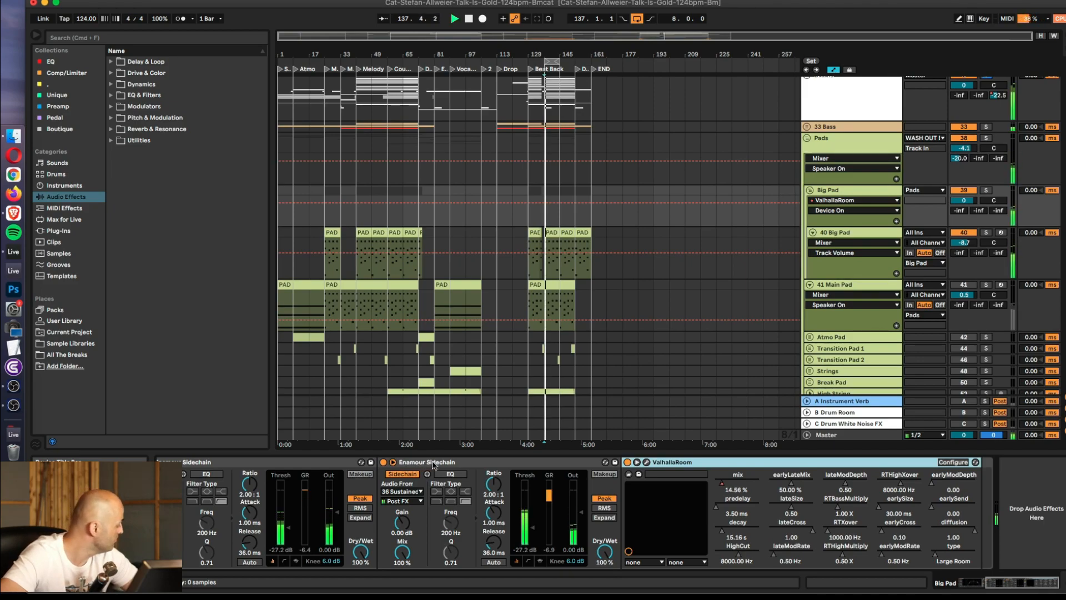
left_click(433, 463)
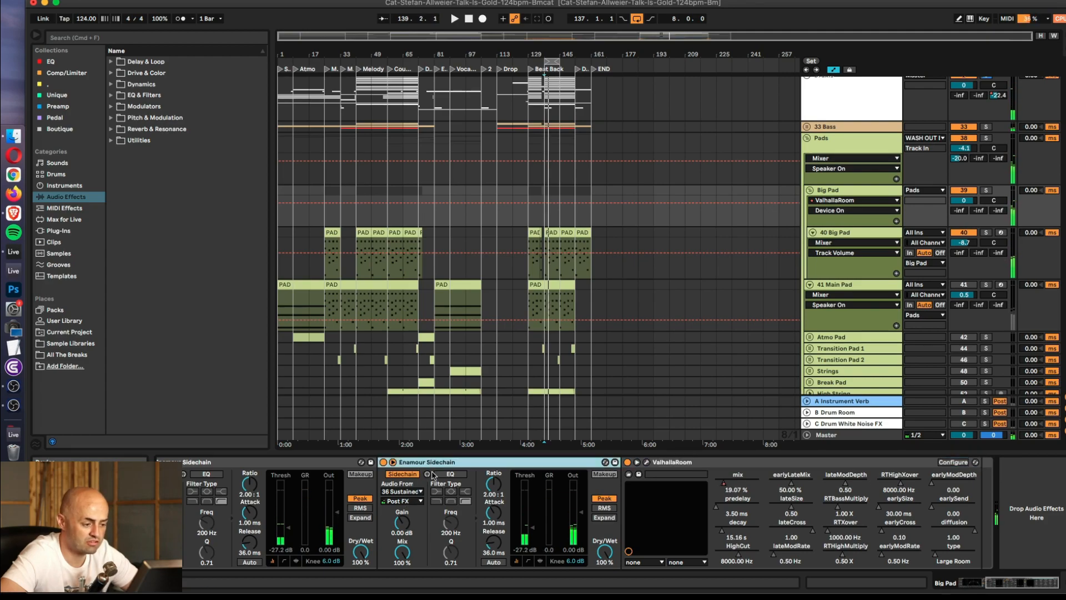
left_click(807, 127)
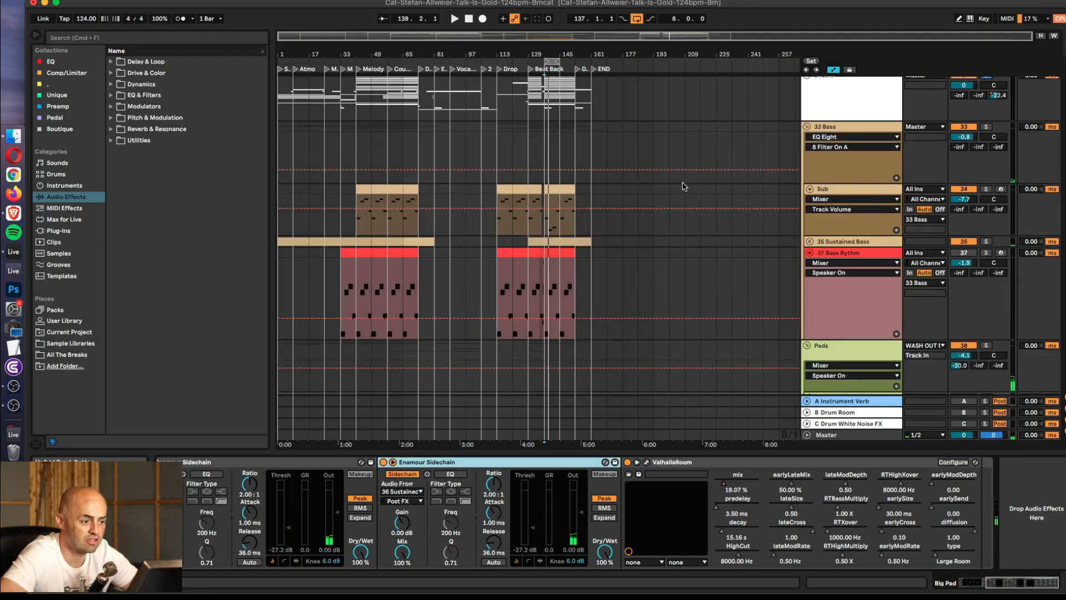
scroll(722, 205, "down", 3)
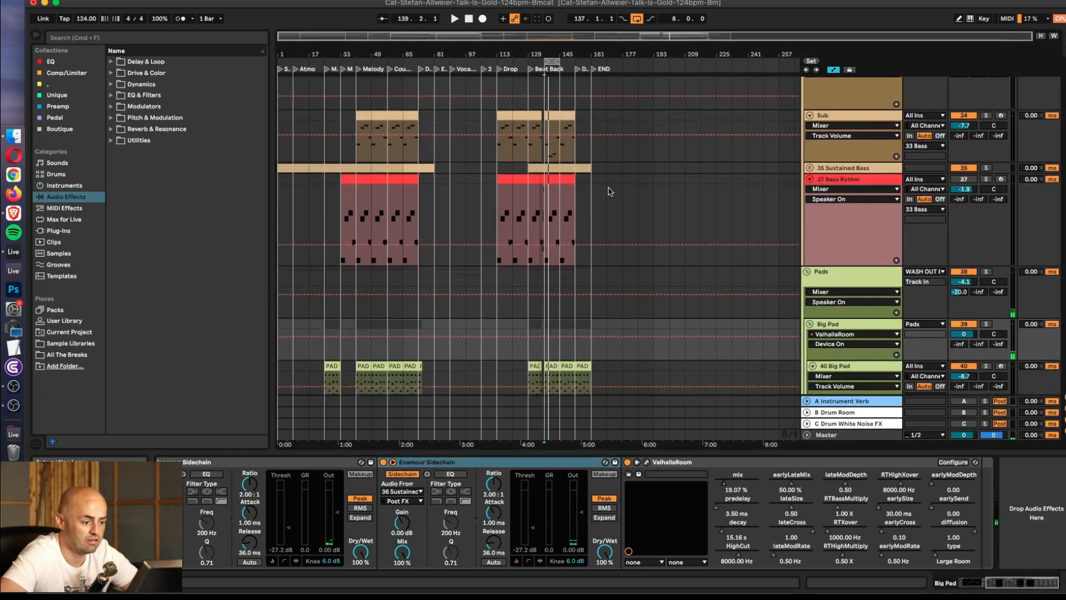
scroll(610, 192, "down", 3)
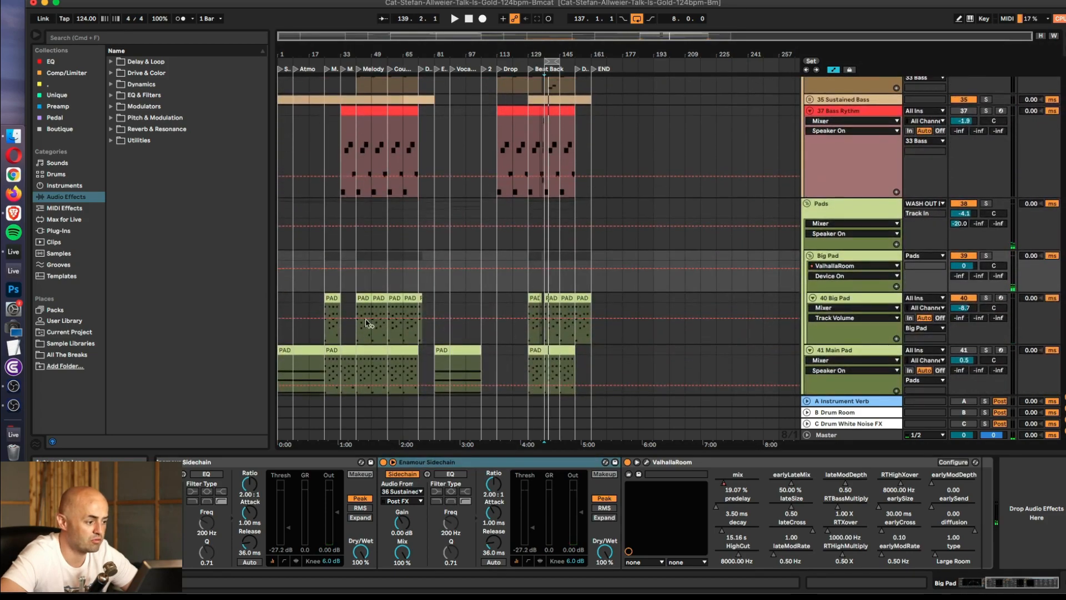
- Delete both Enamour Sidechain compressors and the EQ Eight from the Big Pad group
left_click(481, 463)
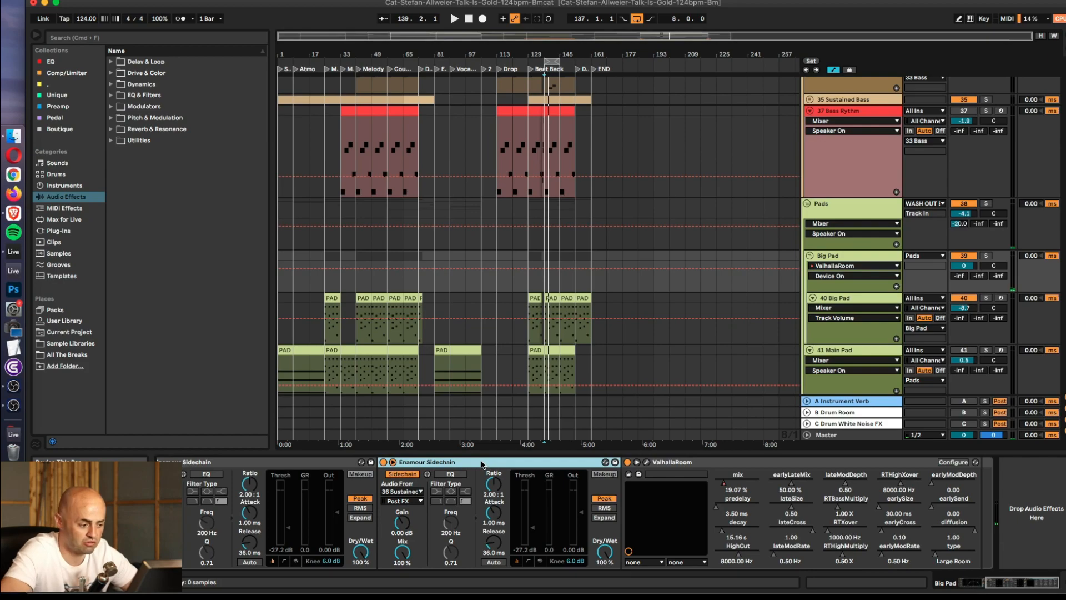
key("Delete")
scroll(491, 478, "left", 5)
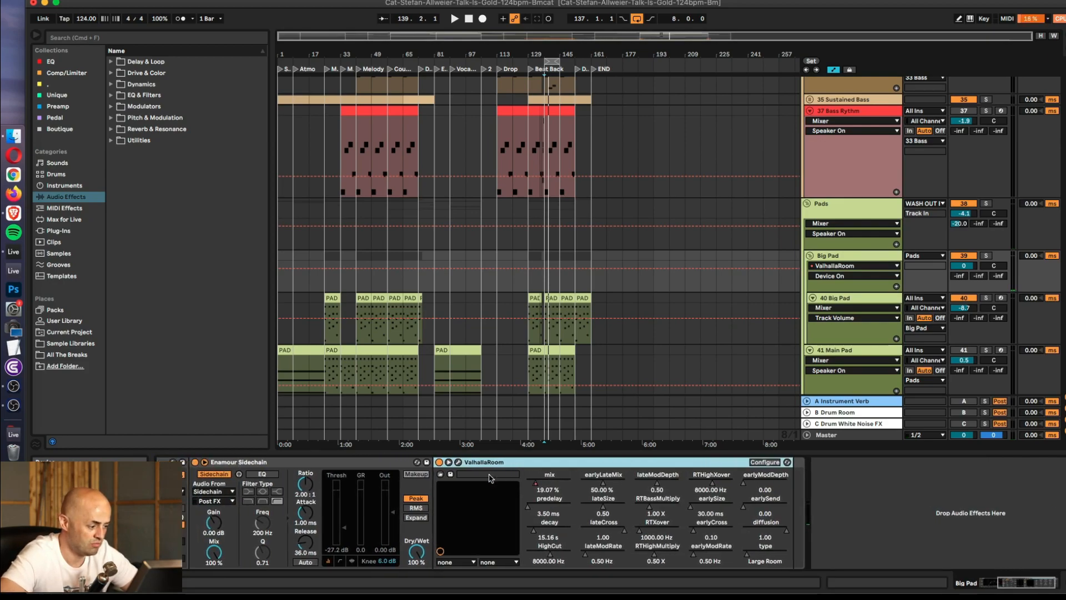
left_click(483, 464)
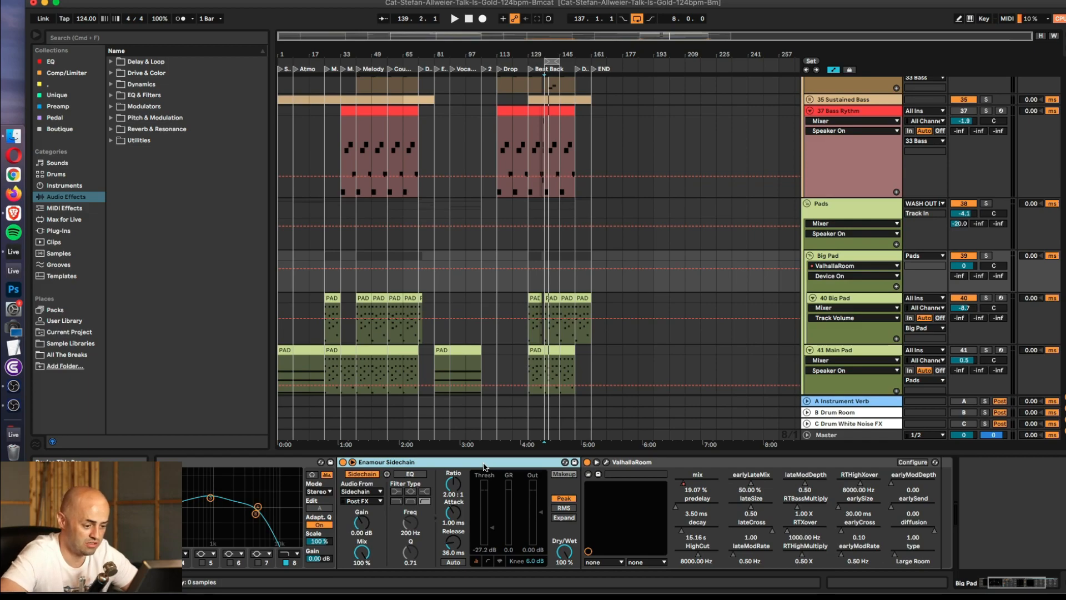
key("Delete")
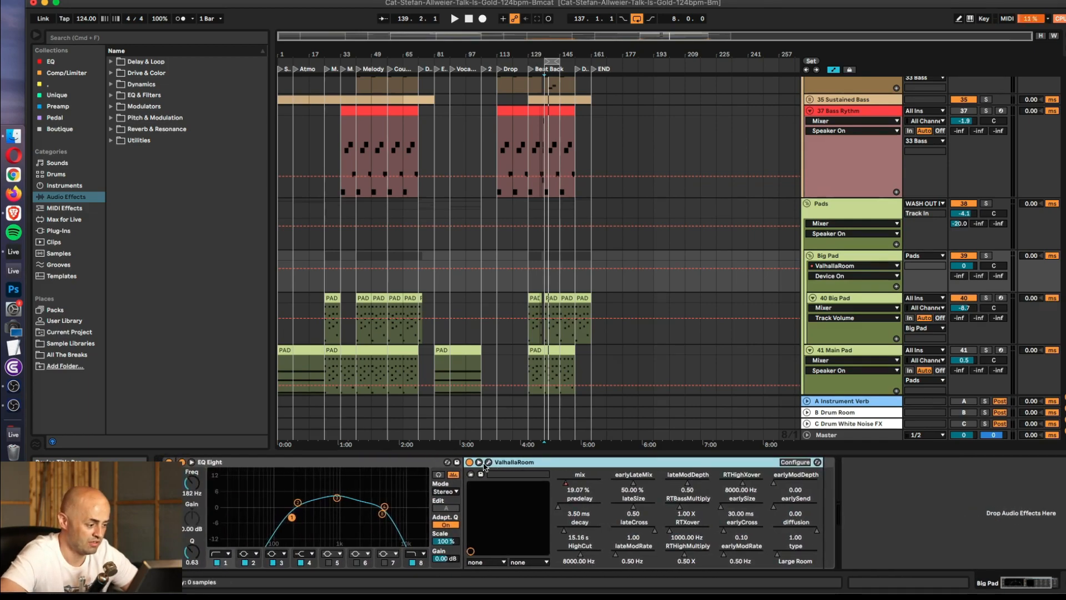
left_click(395, 464)
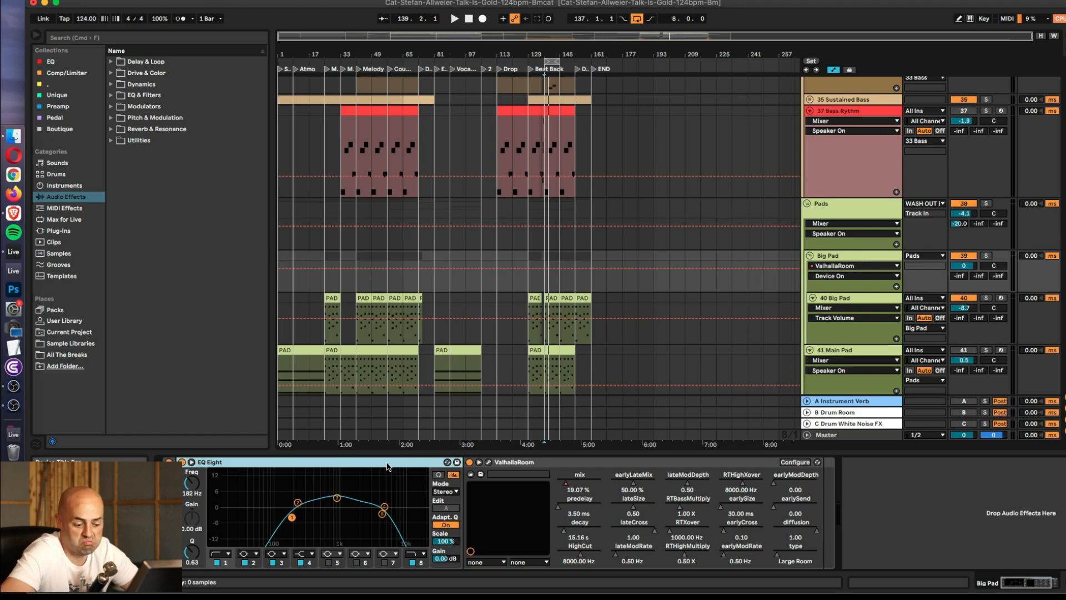
key("Delete")
- Inspect ValhallaRoom's mix automation on the Big Pad group and delete the empty effect rack in front of it
left_click(280, 488)
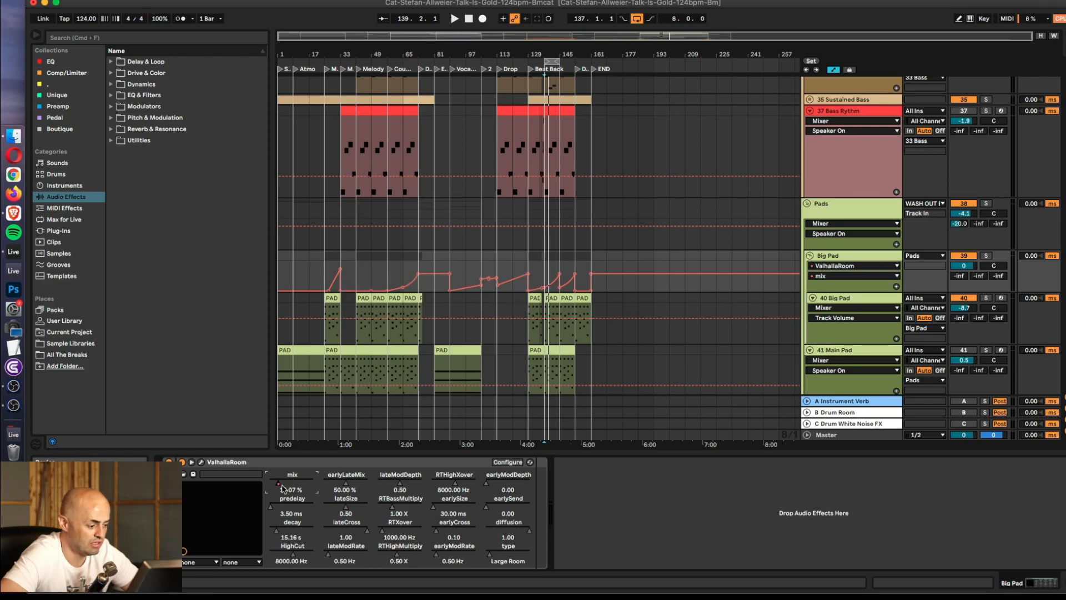
left_click_drag(258, 462, 618, 357)
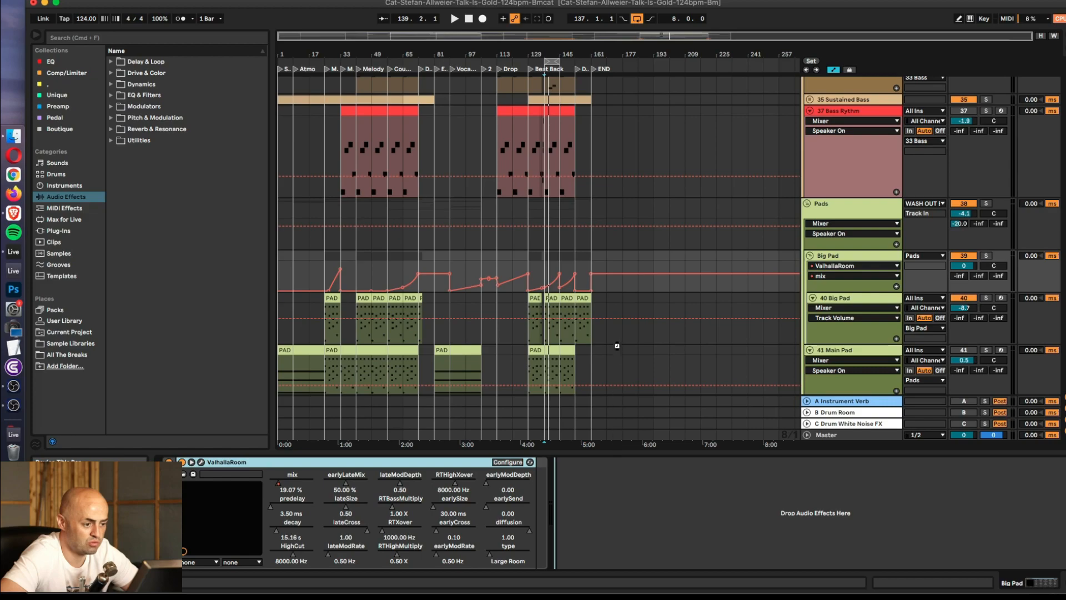
left_click_drag(548, 309, 545, 314)
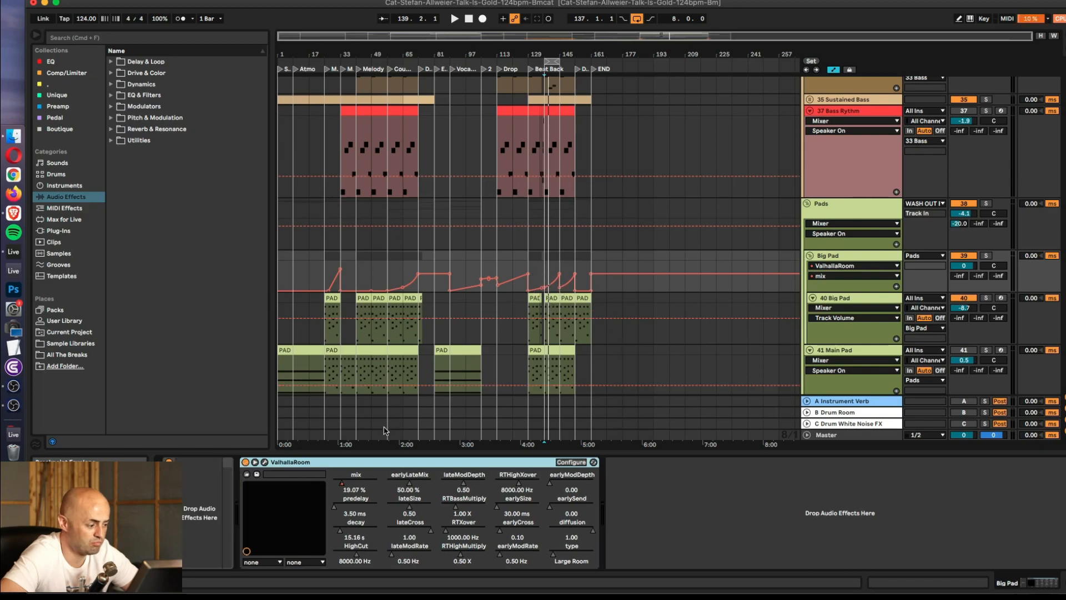
left_click(196, 525)
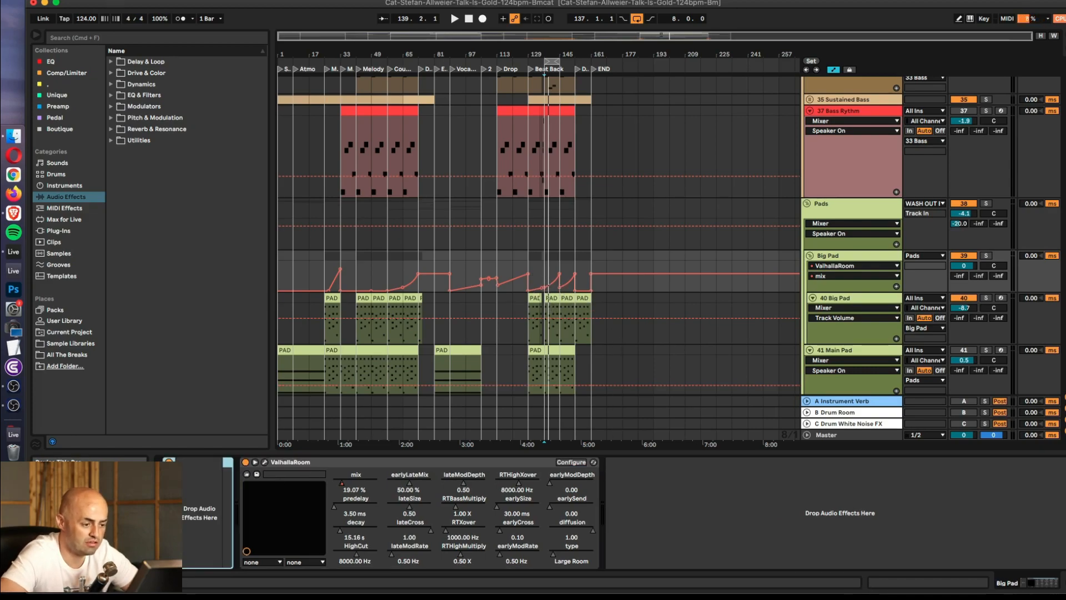
key("Delete")
- Play the Big Pad from bar 153, switch off ValhallaRoom on its group and fold the plug-in's parameters
left_click(591, 274)
left_click(576, 259)
key("space")
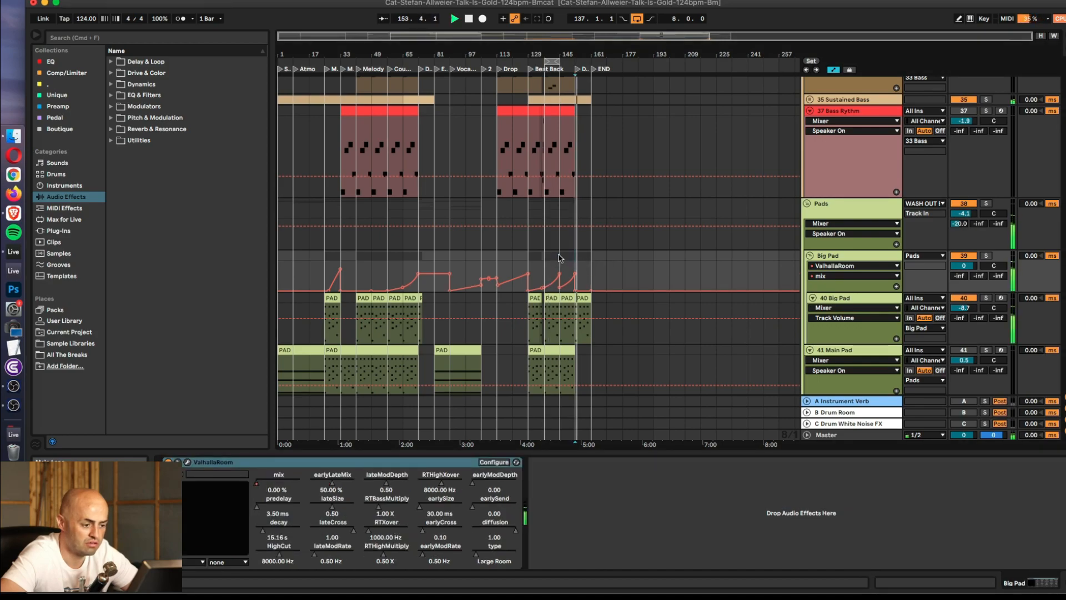
left_click(169, 463)
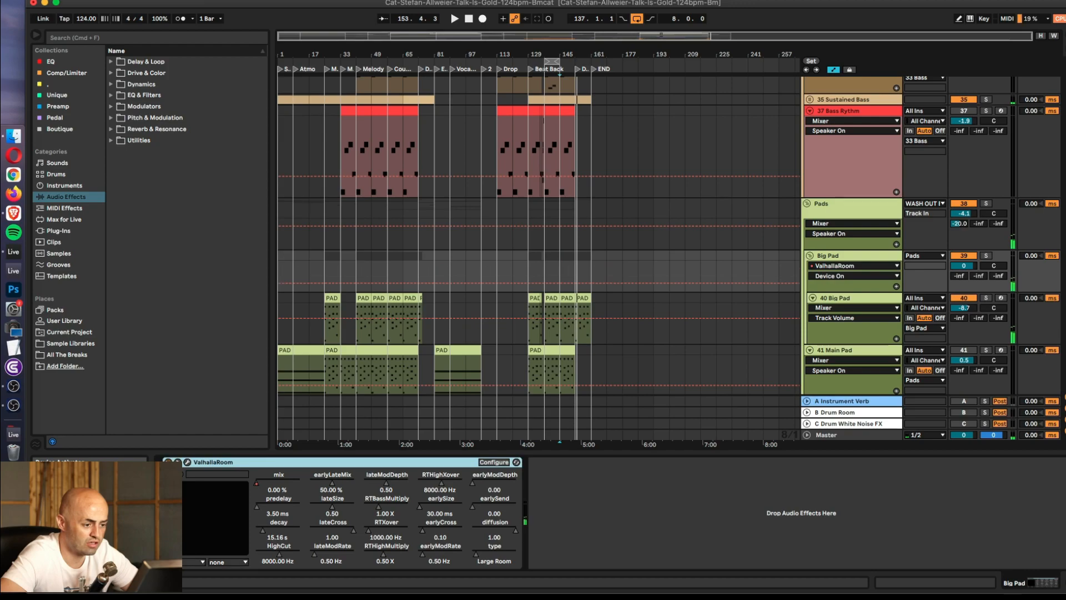
left_click(177, 462)
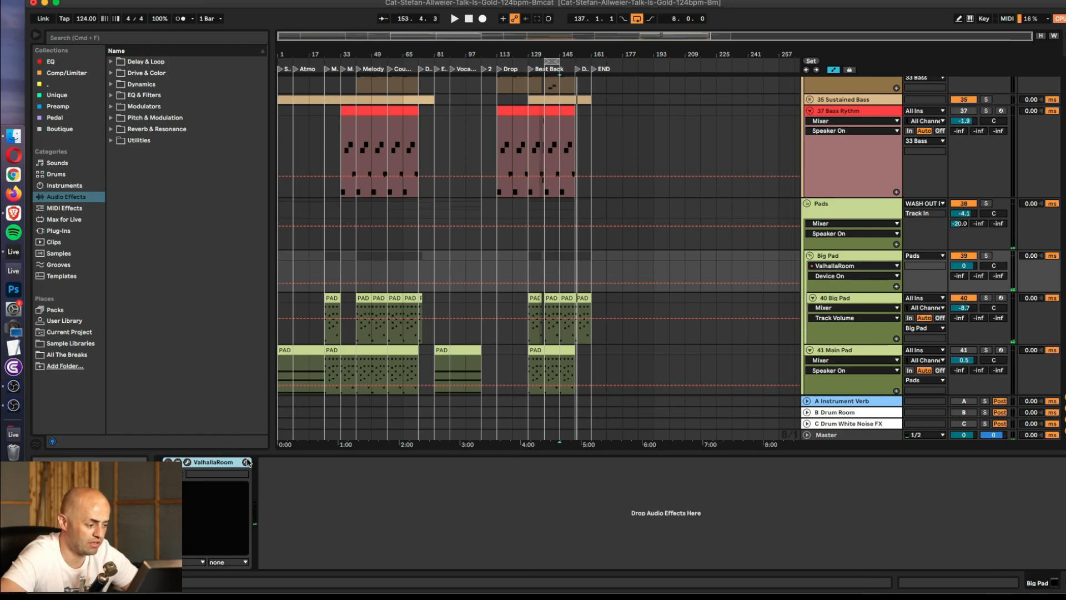
- Move ValhallaRoom from the Big Pad group onto the Big Pad MIDI track, after Diva
left_click(834, 255)
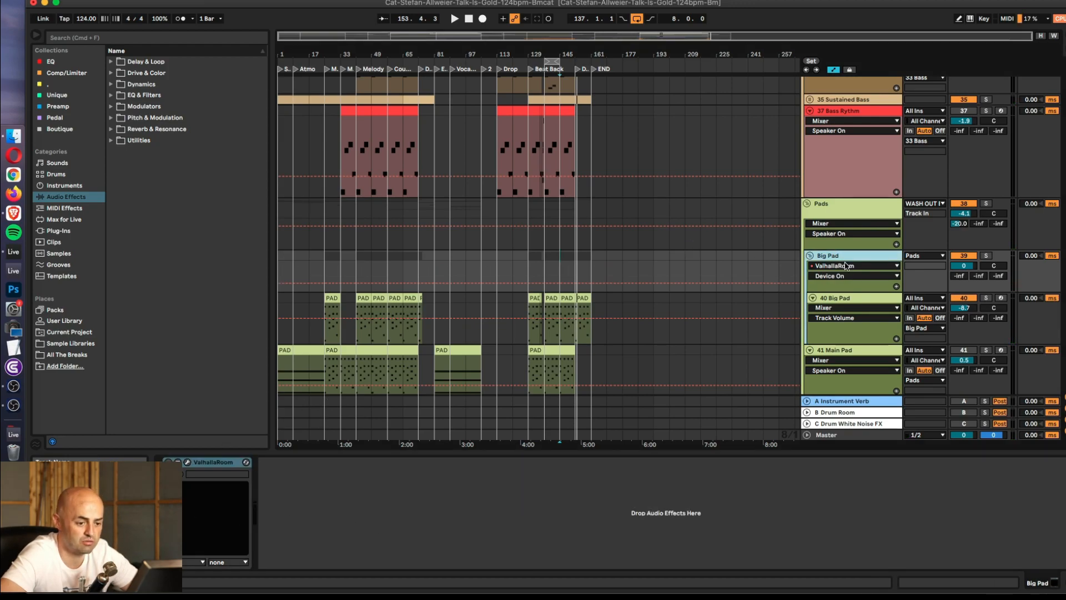
key("Down")
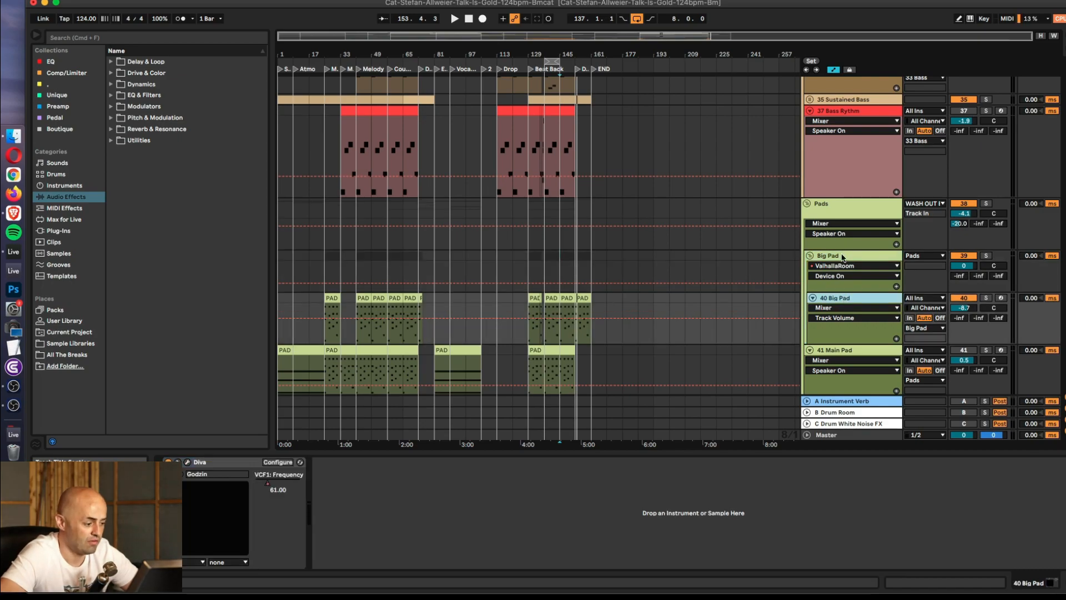
left_click(843, 257)
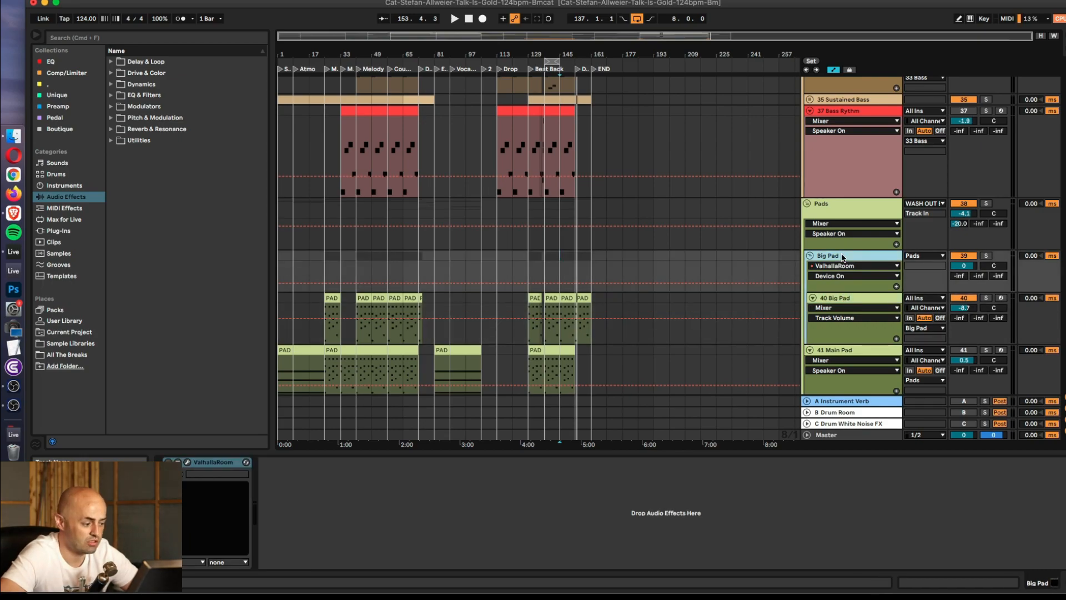
left_click(208, 461)
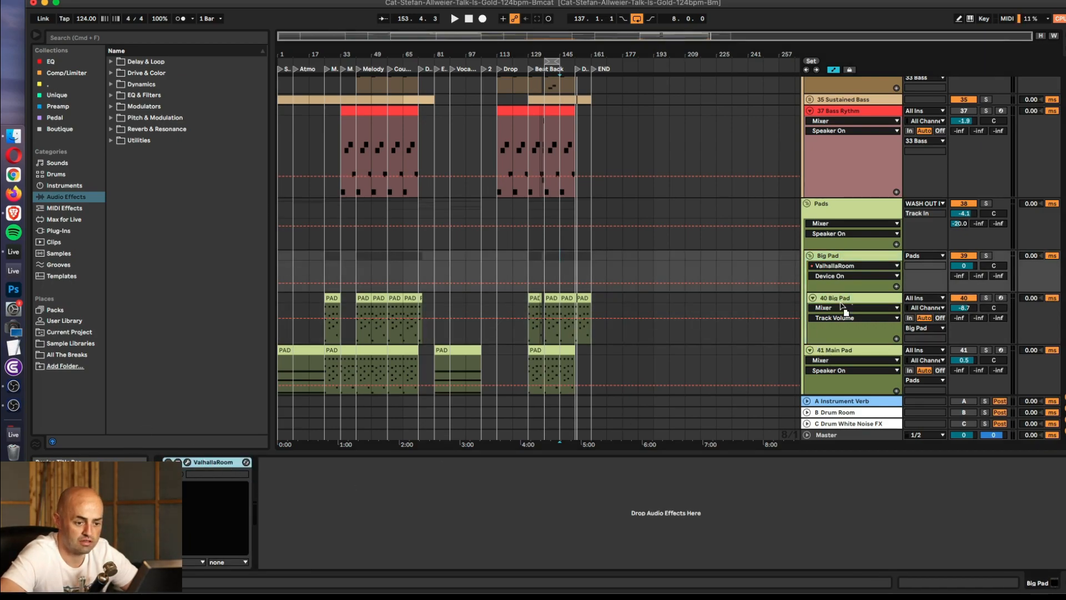
- Ungroup the Big Pad group so its MIDI track sits directly inside the Pads group
left_click(853, 257)
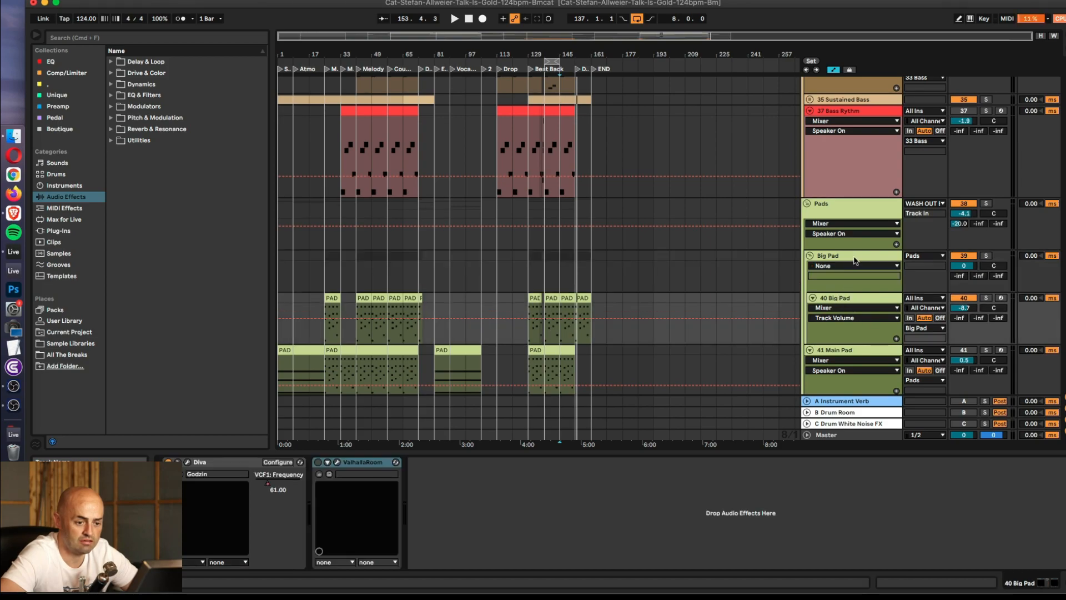
right_click(854, 257)
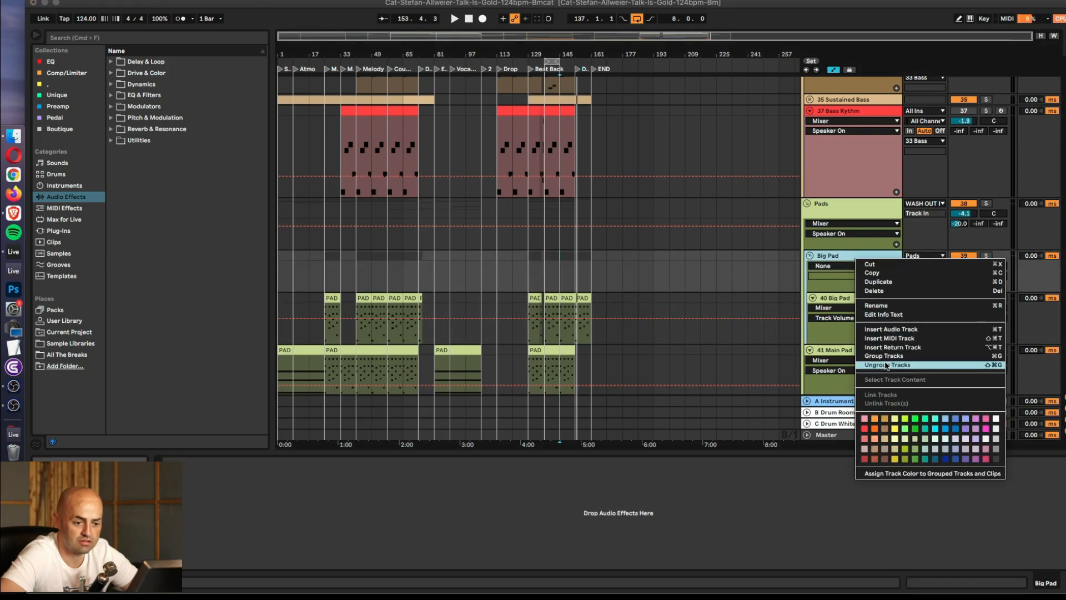
key("Return")
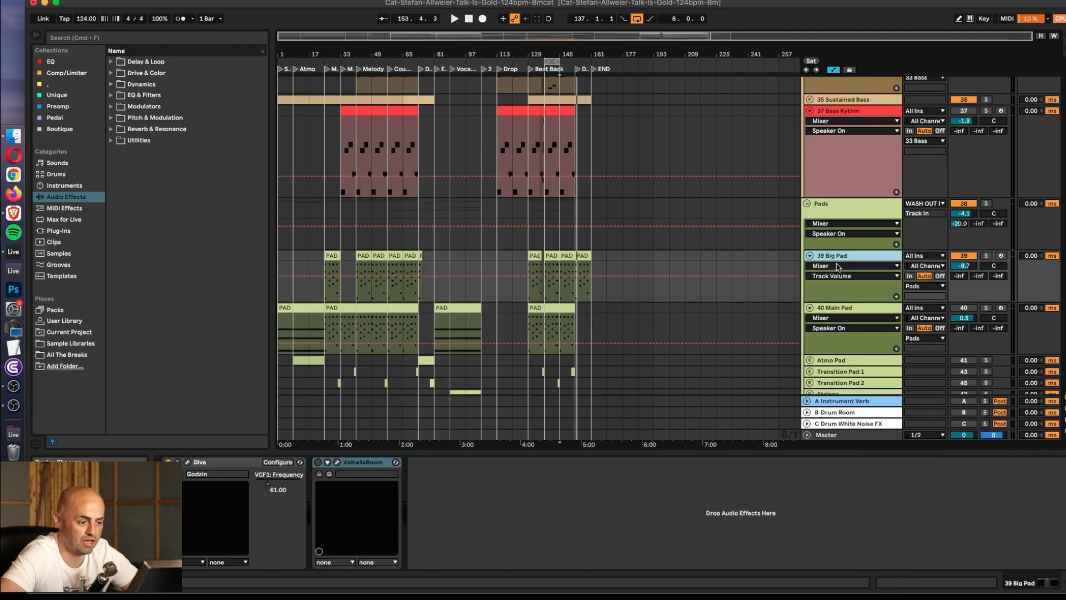
- Play the loop from bar 137 with the Big Pad track soloed, listening to the bare Diva sound
scroll(843, 278, "down", 10)
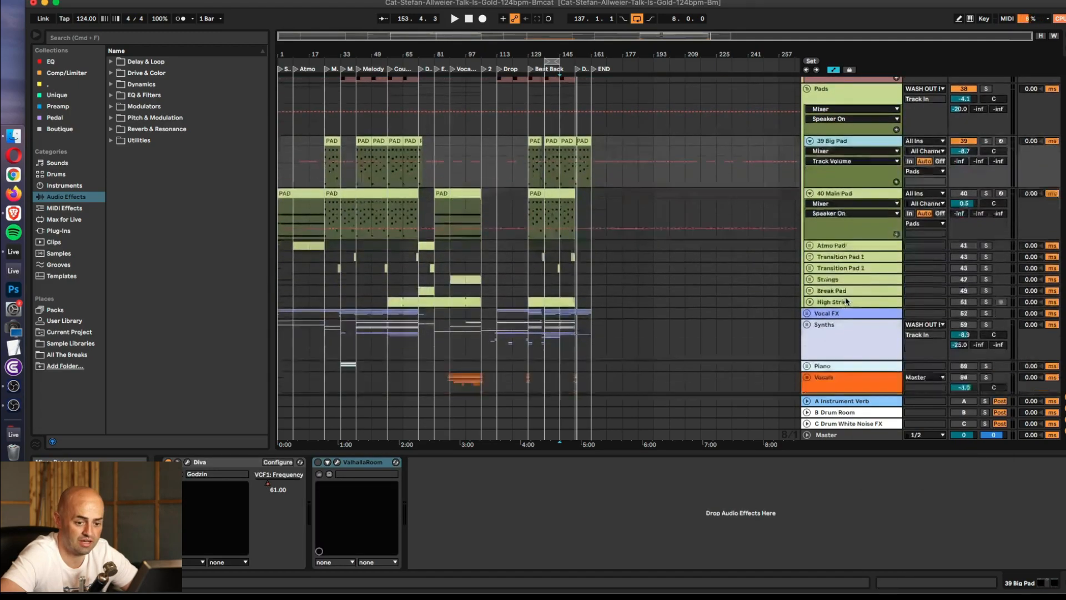
scroll(845, 297, "up", 6)
scroll(845, 298, "up", 6)
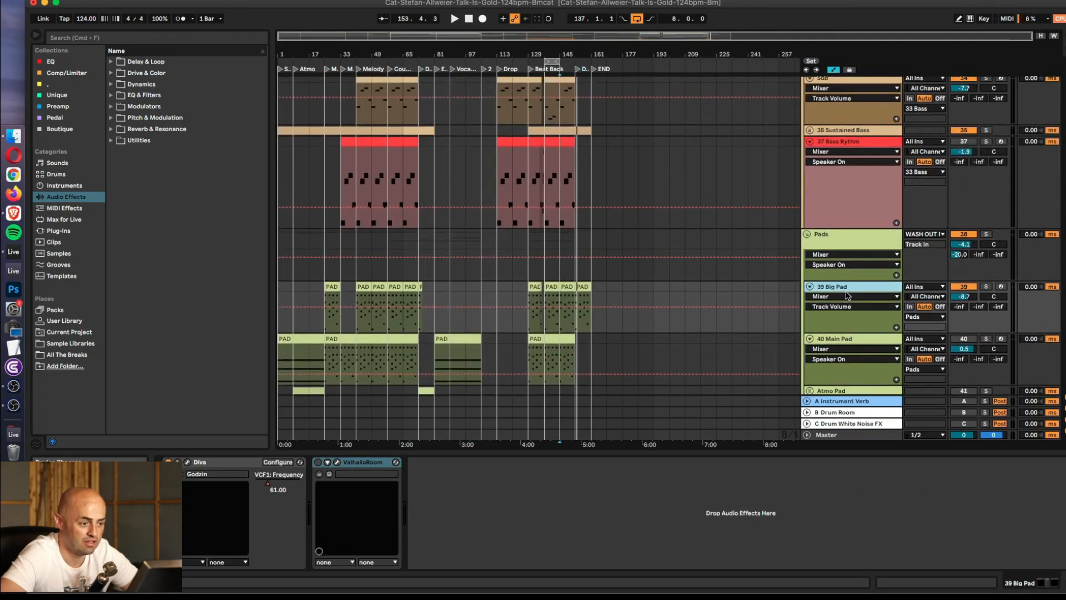
left_click_drag(558, 51, 558, 103)
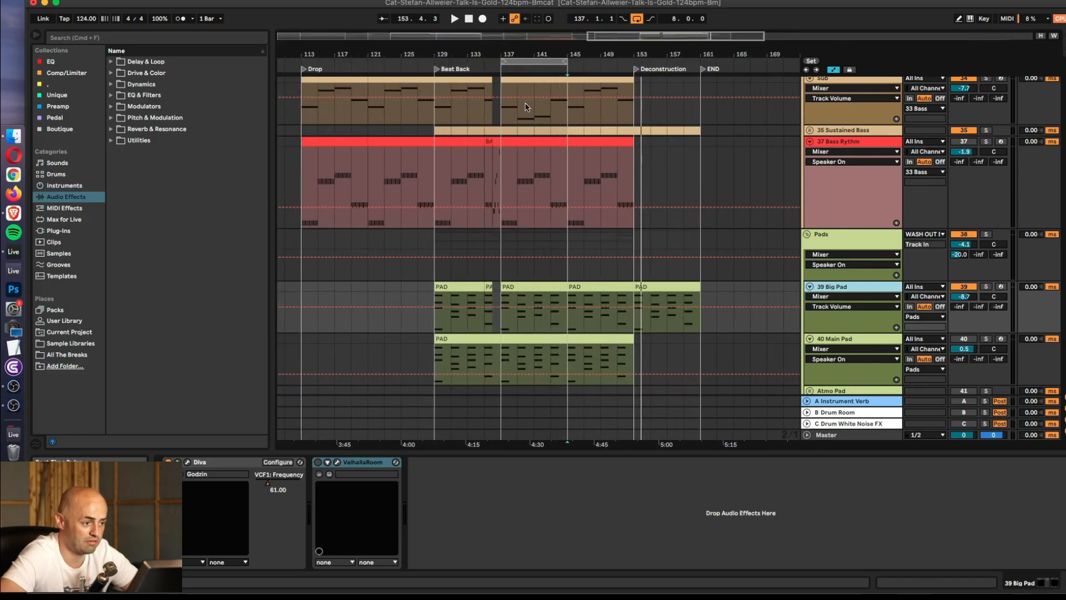
left_click(500, 112)
key("space")
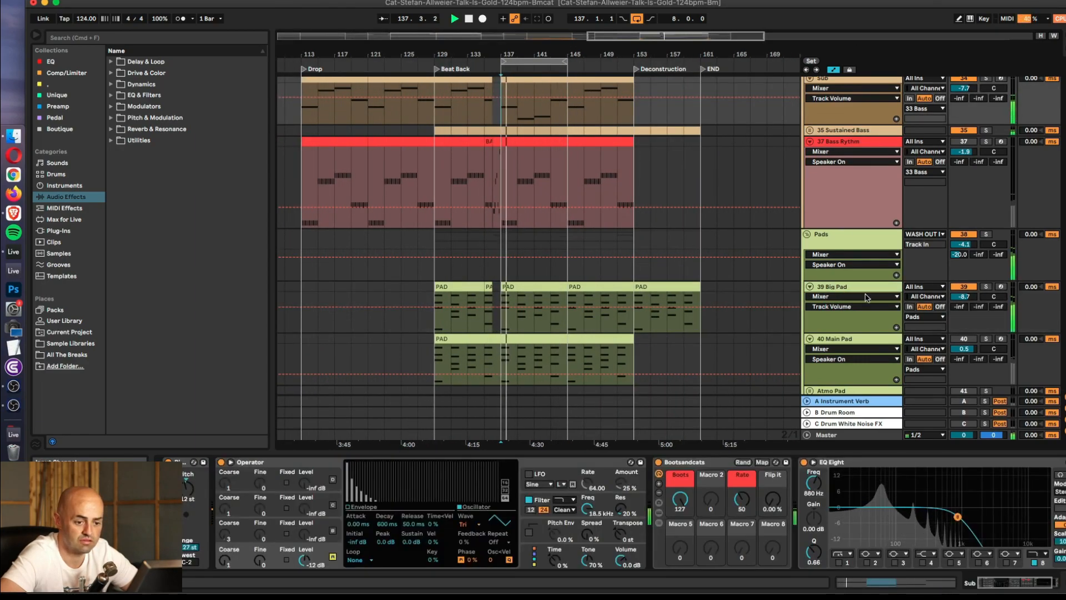
left_click(987, 290)
left_click(987, 288)
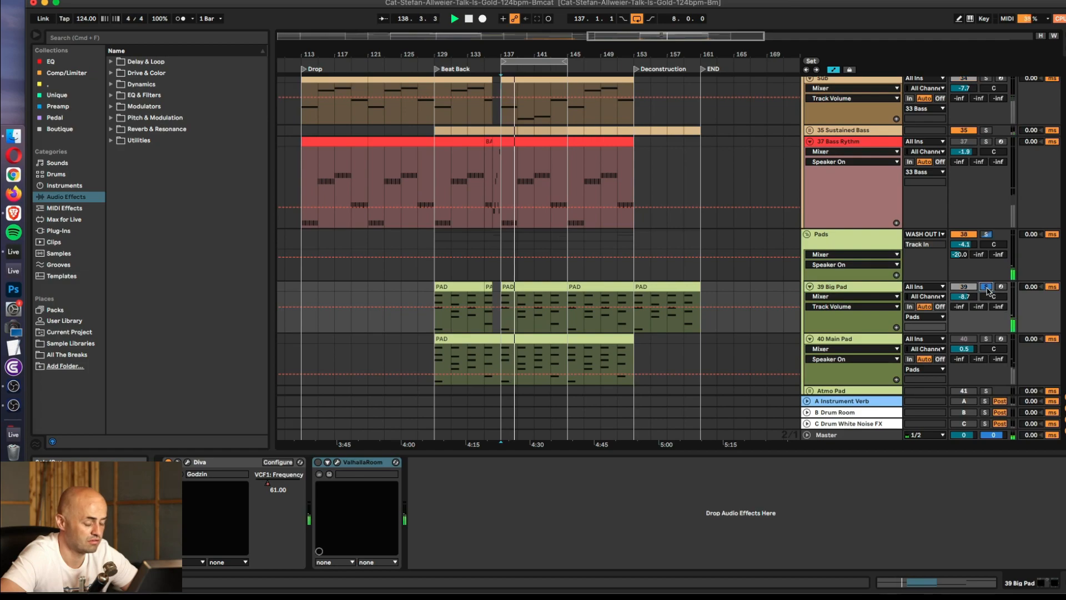
left_click(987, 287)
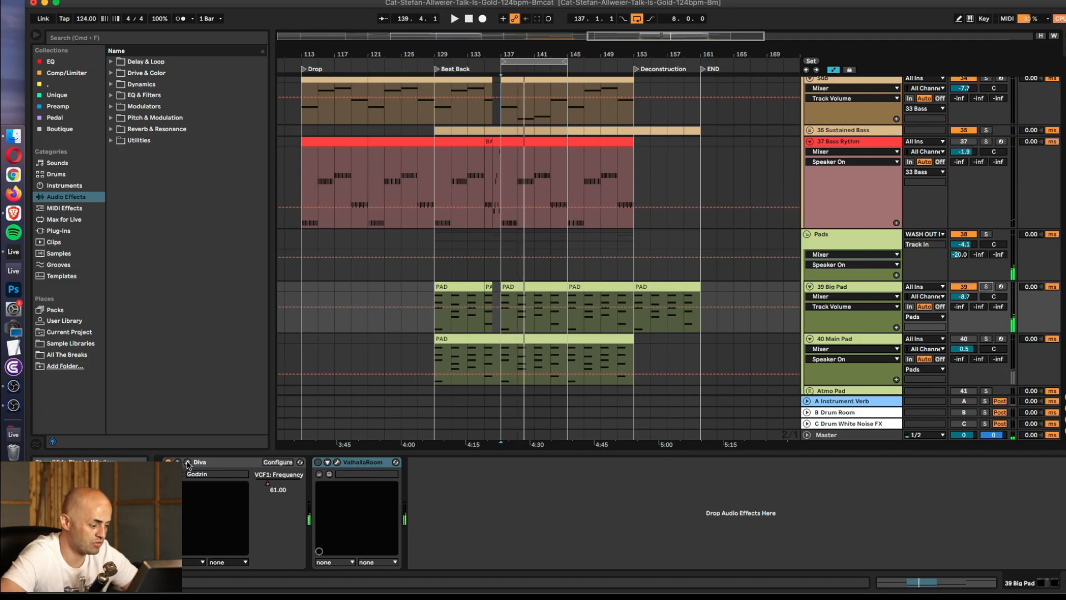
- Turn off the Plate2 reverb in Effect 2 of the Big Pad's Diva and close its window
left_click(188, 463)
left_click(676, 530)
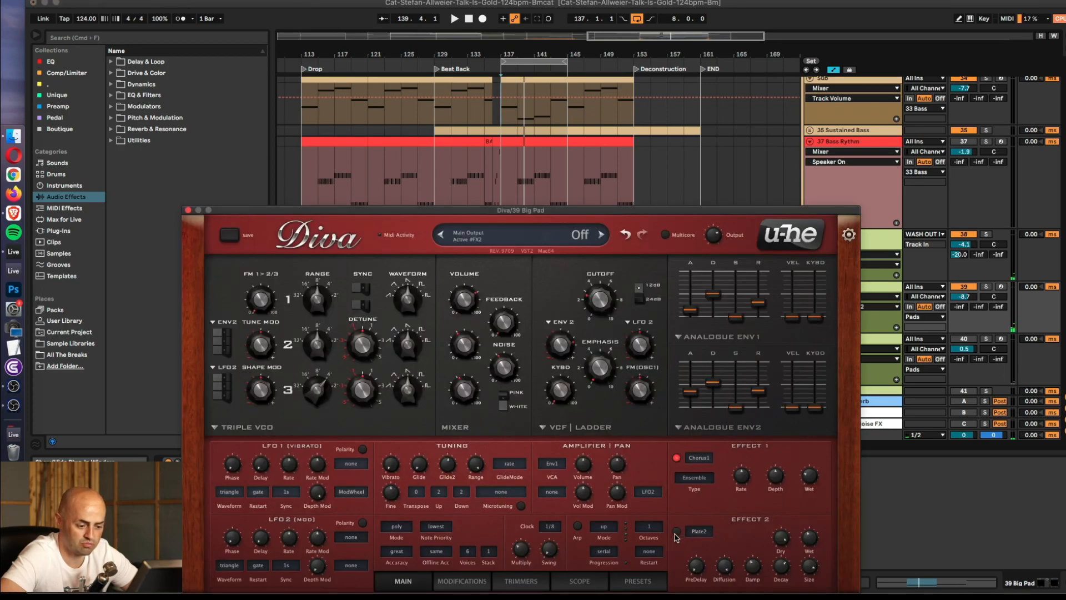
left_click(187, 210)
- Search all browser results for "boots" and insert the Bootsandcats.adg rack between Diva and ValhallaRoom on the Big Pad track
left_click(101, 37)
type("boots")
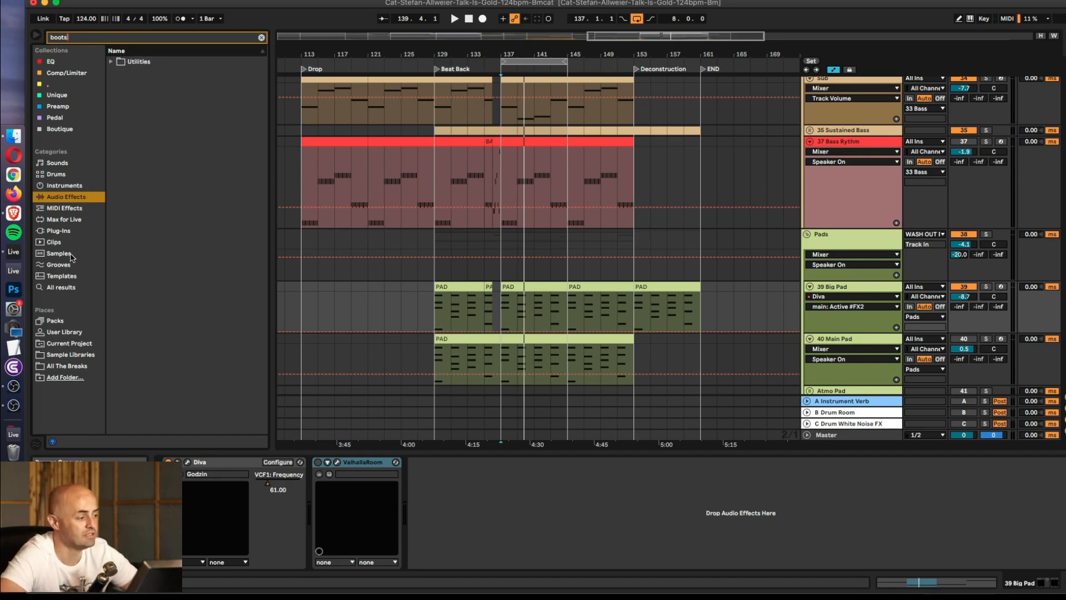
left_click(65, 277)
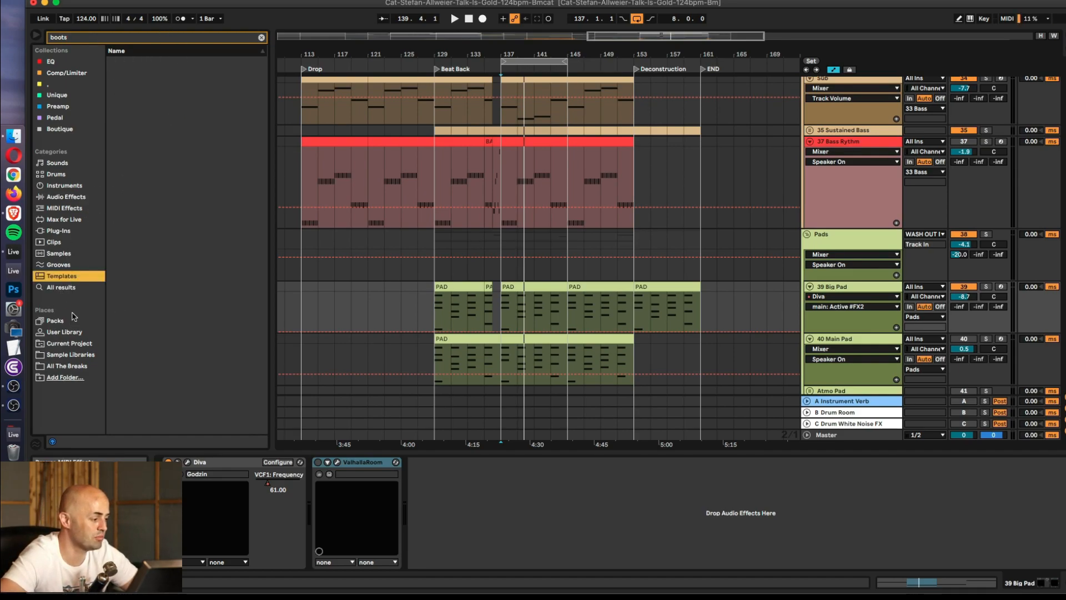
left_click(75, 290)
left_click(134, 62)
left_click(333, 524)
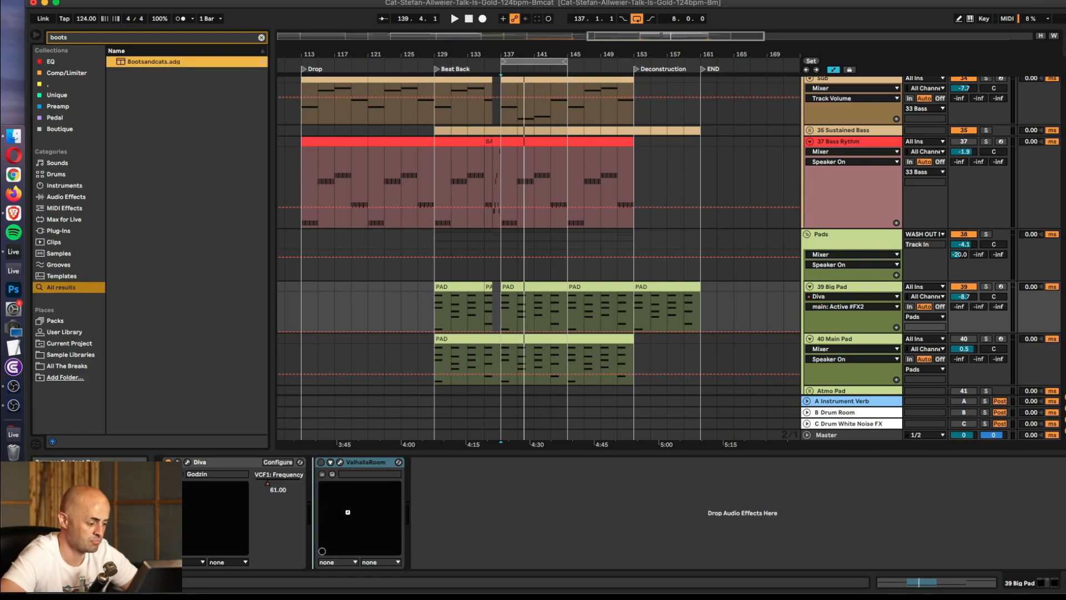
key("Return")
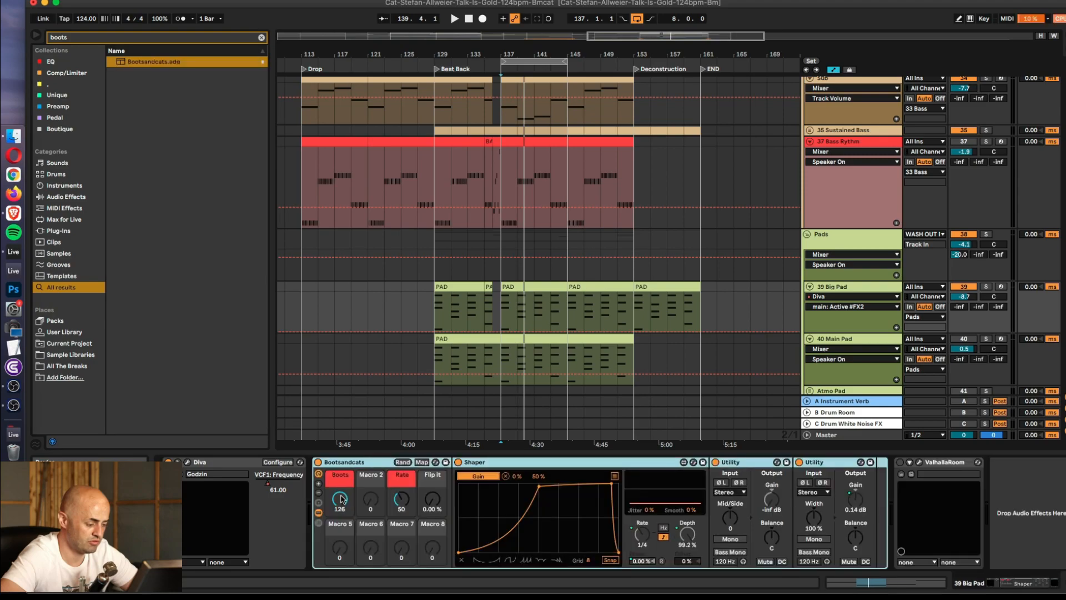
- Set the Bootsandcats rack's Boots macro to 20 while the loop plays and collapse the rack's inner devices
key("space")
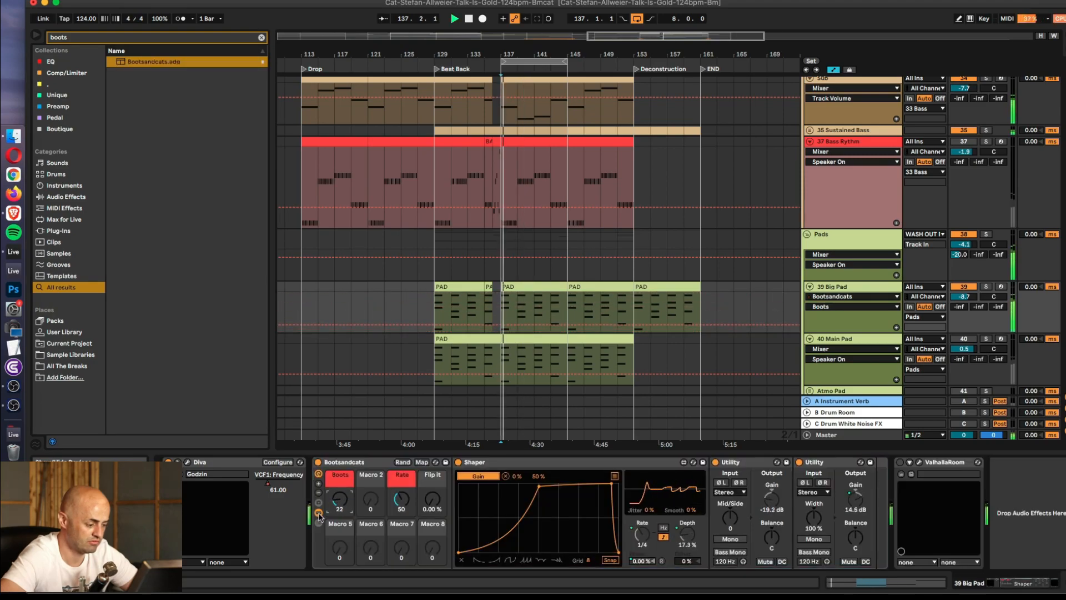
left_click(318, 512)
left_click_drag(340, 500, 339, 501)
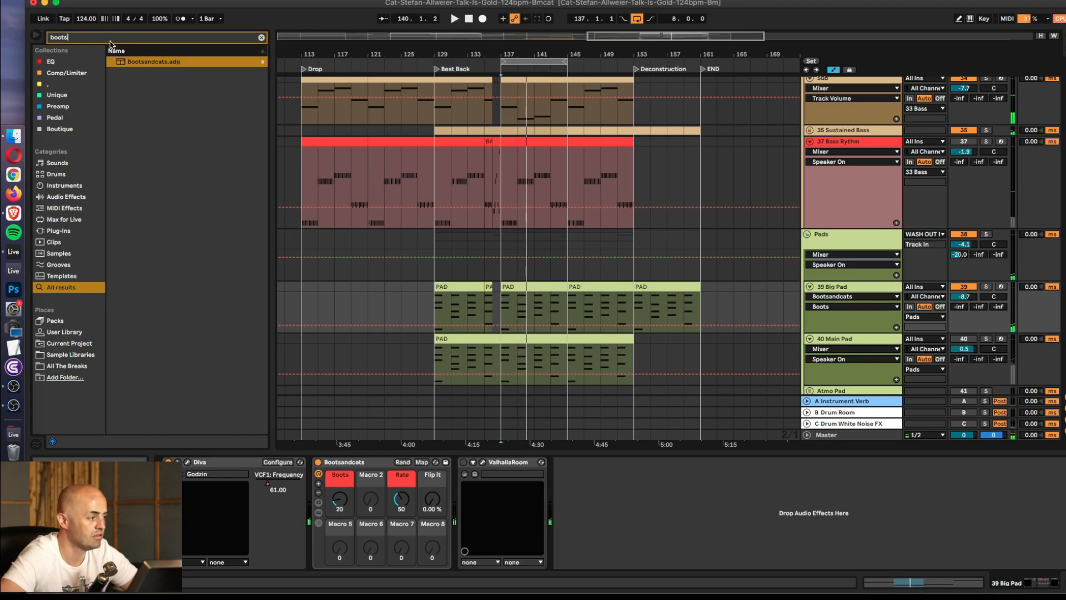
- Search all browser results for "rever" and insert the stock Reverb between Bootsandcats and ValhallaRoom on the Big Pad track
left_click(111, 39)
key("BackSpace")
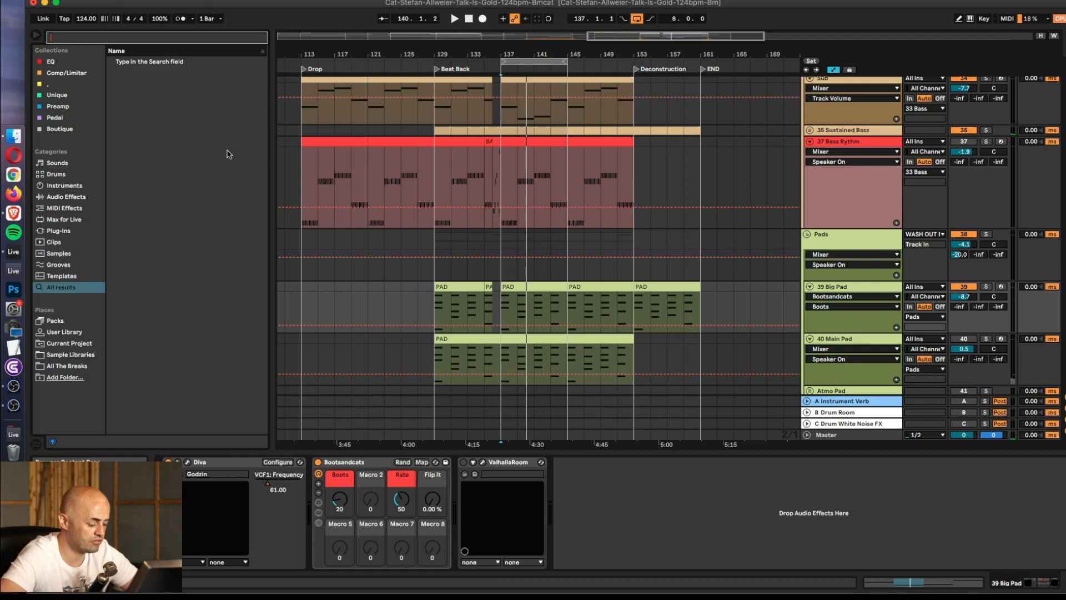
type("rever")
left_click_drag(139, 74, 548, 536)
- Set the Reverb's decay time to 10.1 s and its dry/wet to 43% while the loop plays
left_click(734, 561)
left_click_drag(619, 554, 619, 513)
key("space")
left_click_drag(748, 557, 748, 563)
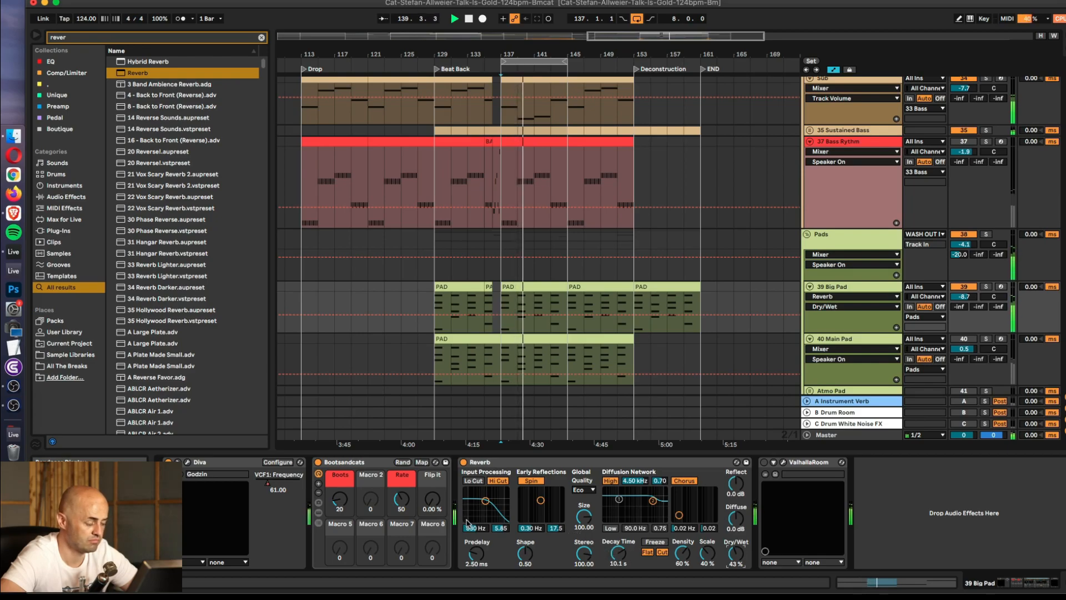
- Search the browser for "eq" and insert EQ Eight between Bootsandcats and Reverb, with playback stopped
left_click(173, 39)
key("BackSpace")
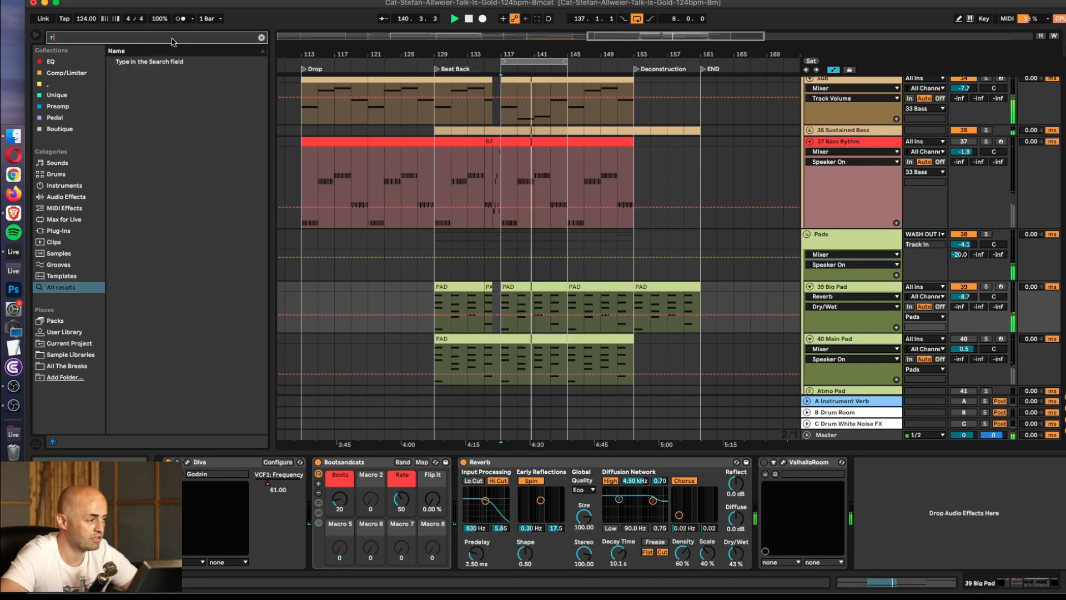
type("eq")
left_click(136, 74)
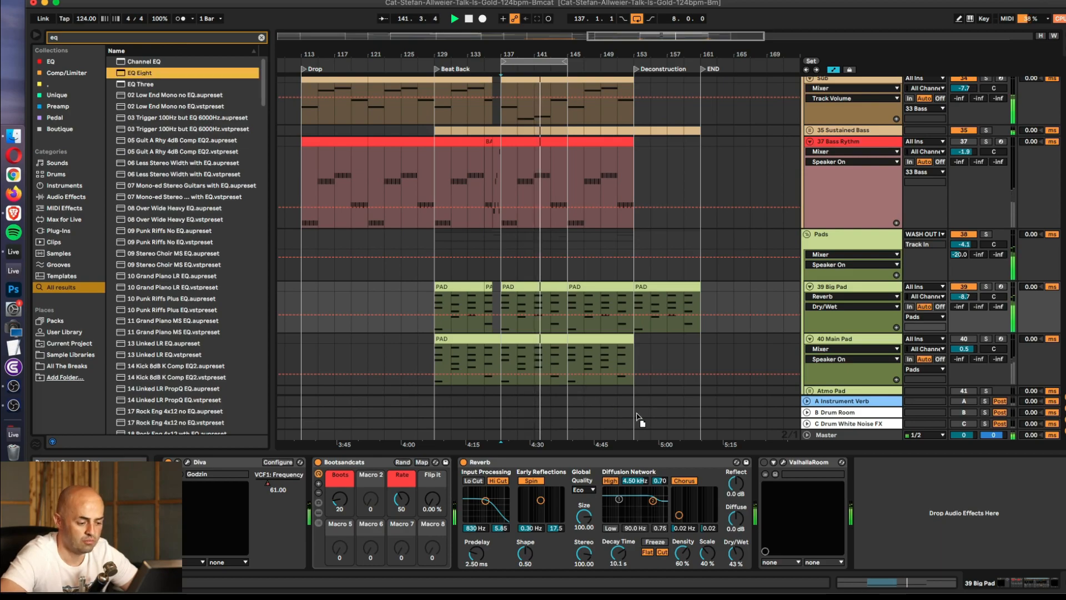
key("space")
left_click(261, 38)
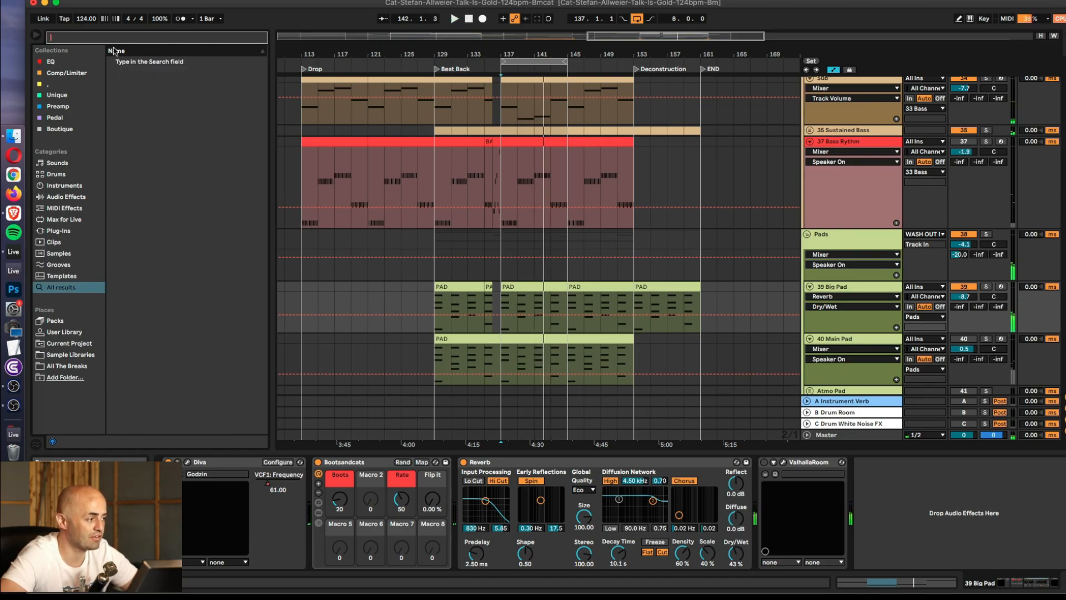
type("eq")
mouse_move(128, 72)
left_mouse_down()
mouse_move(444, 497)
mouse_move(557, 525)
left_mouse_up()
- Turn off bands 3 and 8 of EQ Eight while checking the loop, keeping only the band 1 low cut
key("space")
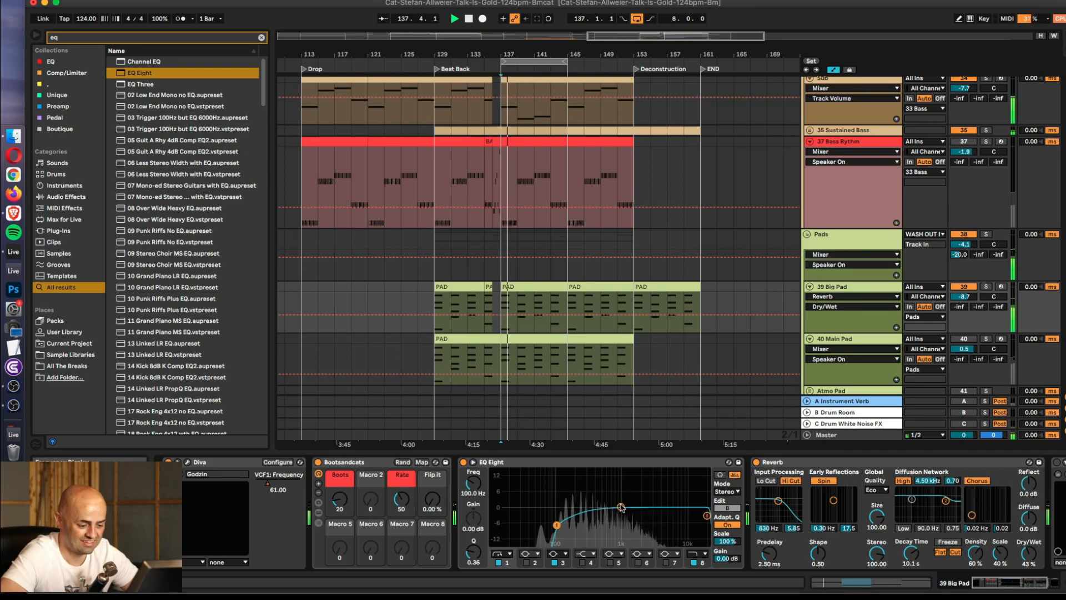
left_click(694, 563)
left_click_drag(620, 507, 708, 537)
left_click(554, 562)
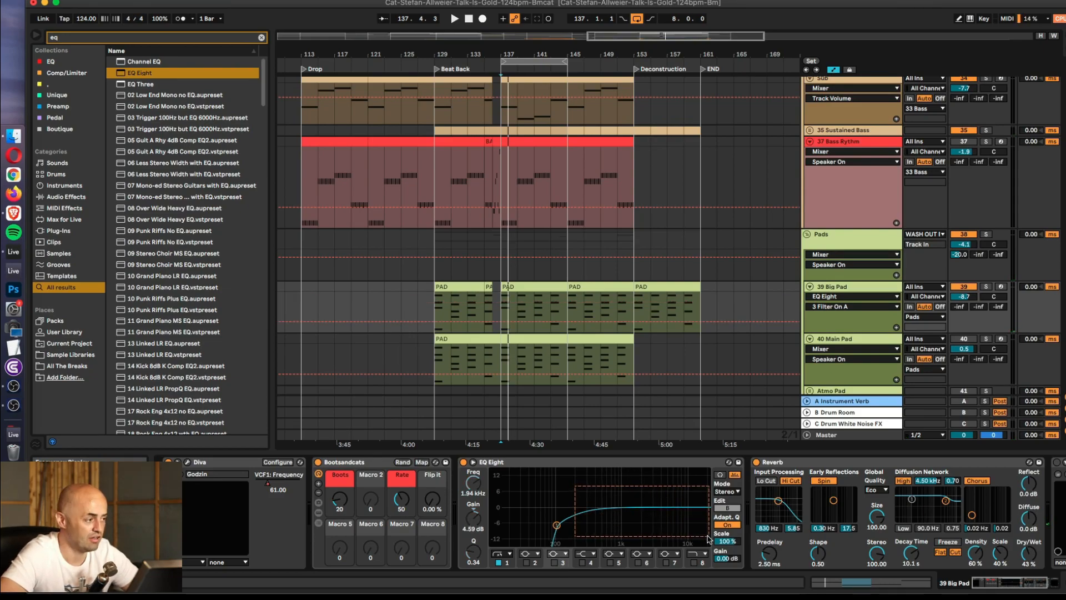
- Insert VariMoon from the Comp/Limiter collection after the Reverb, switch it off and close its window
left_click(260, 37)
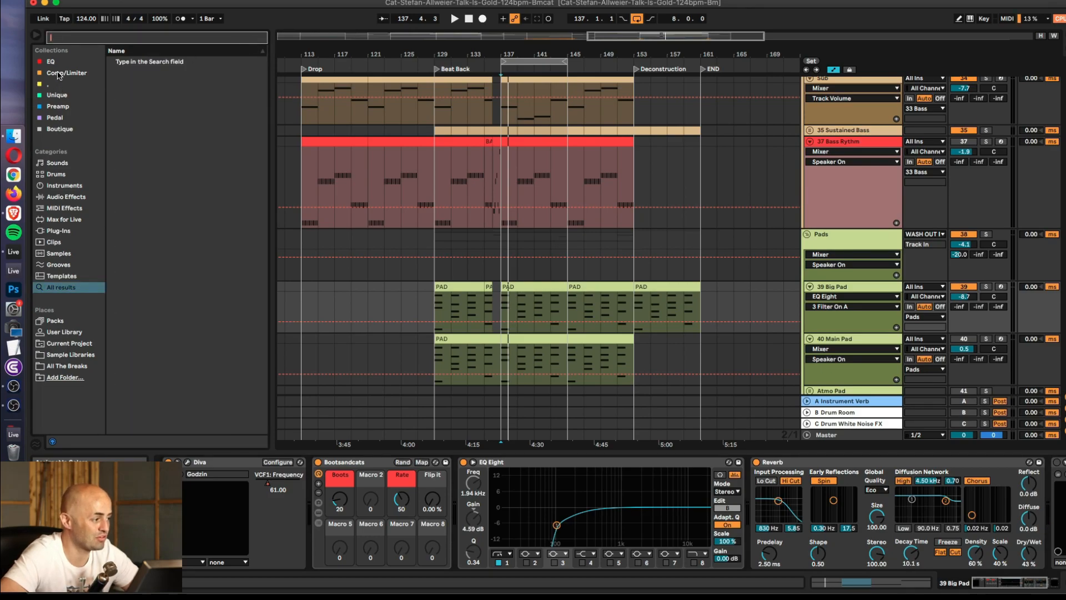
left_click(59, 73)
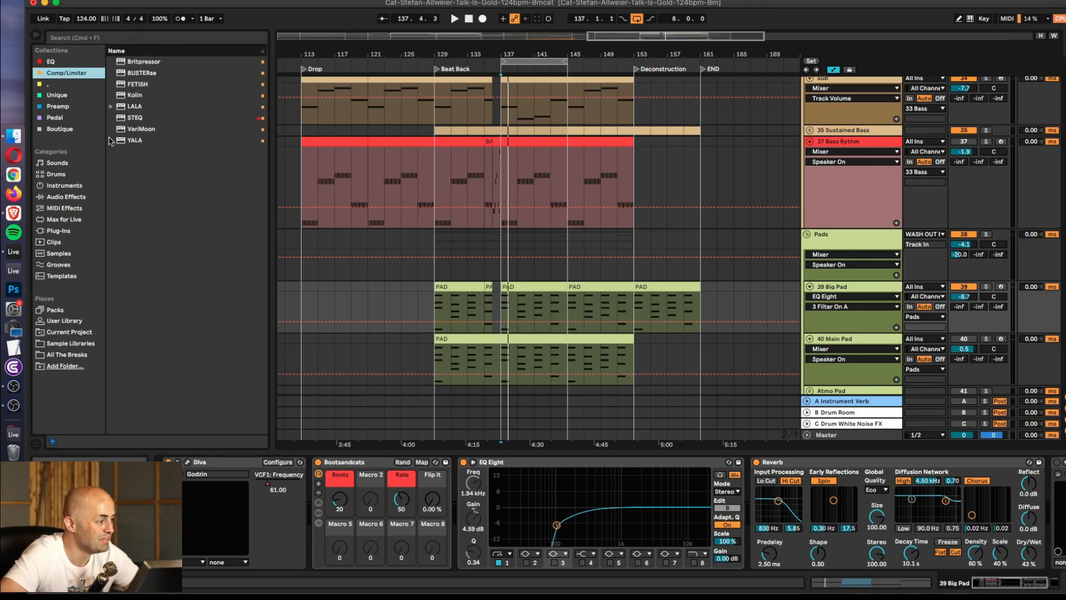
left_click(49, 61)
left_click(52, 72)
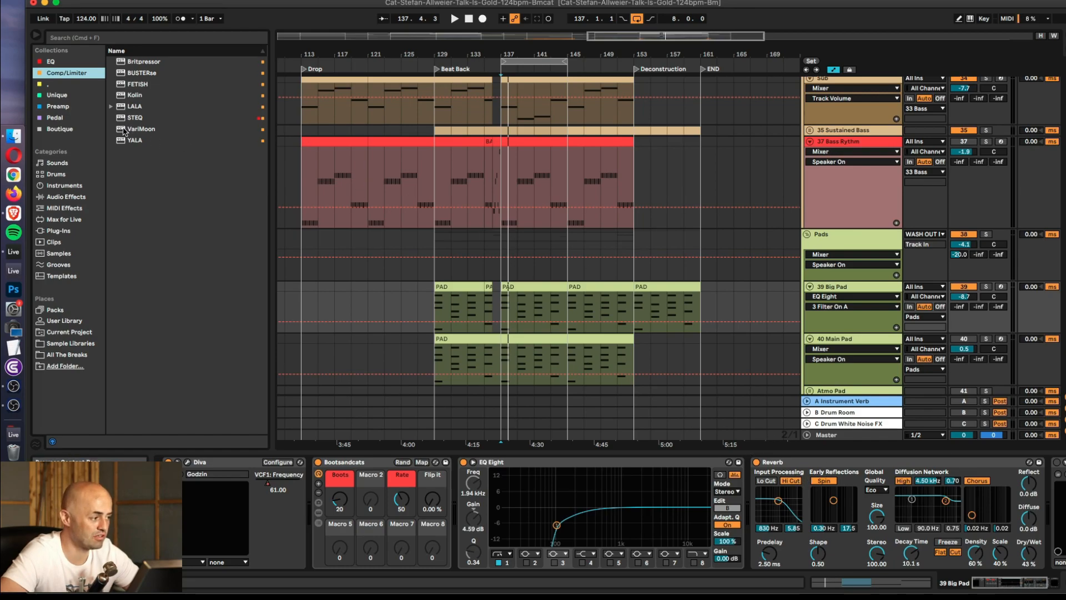
left_click(123, 131)
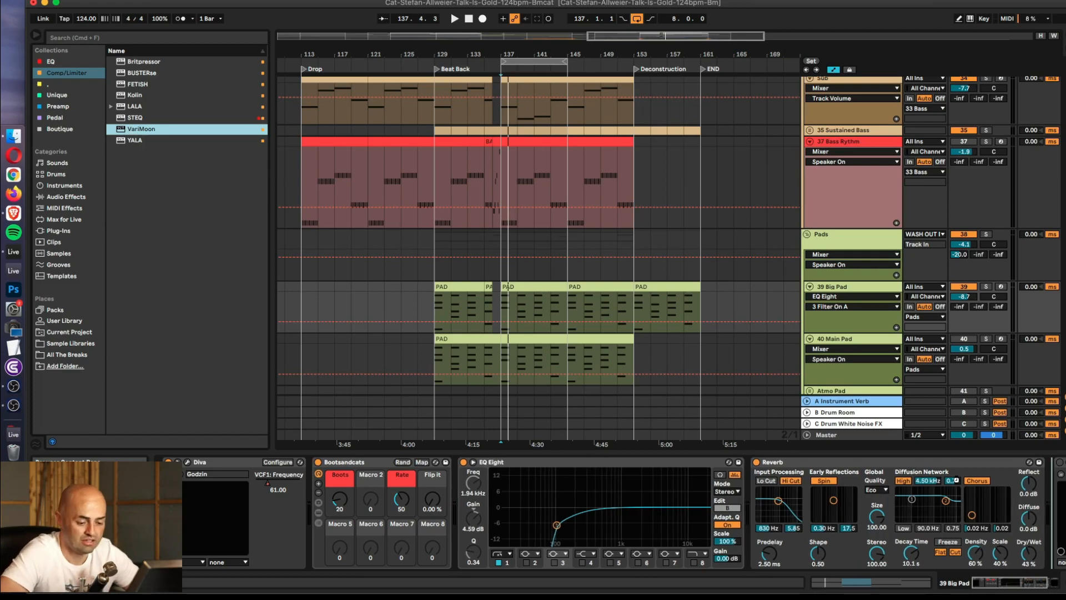
left_click_drag(948, 479, 949, 481)
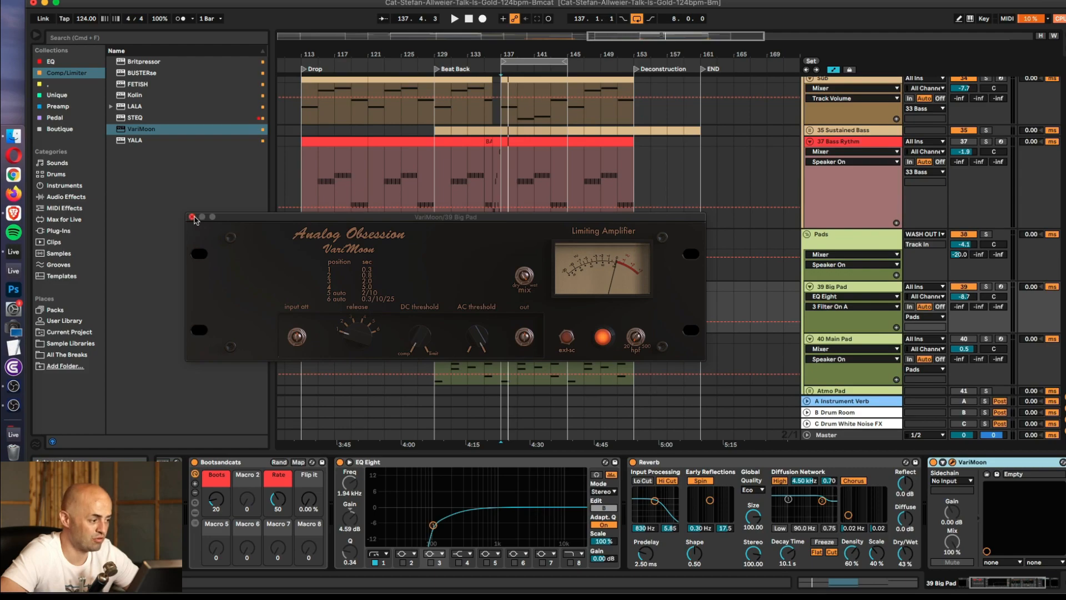
left_click(933, 462)
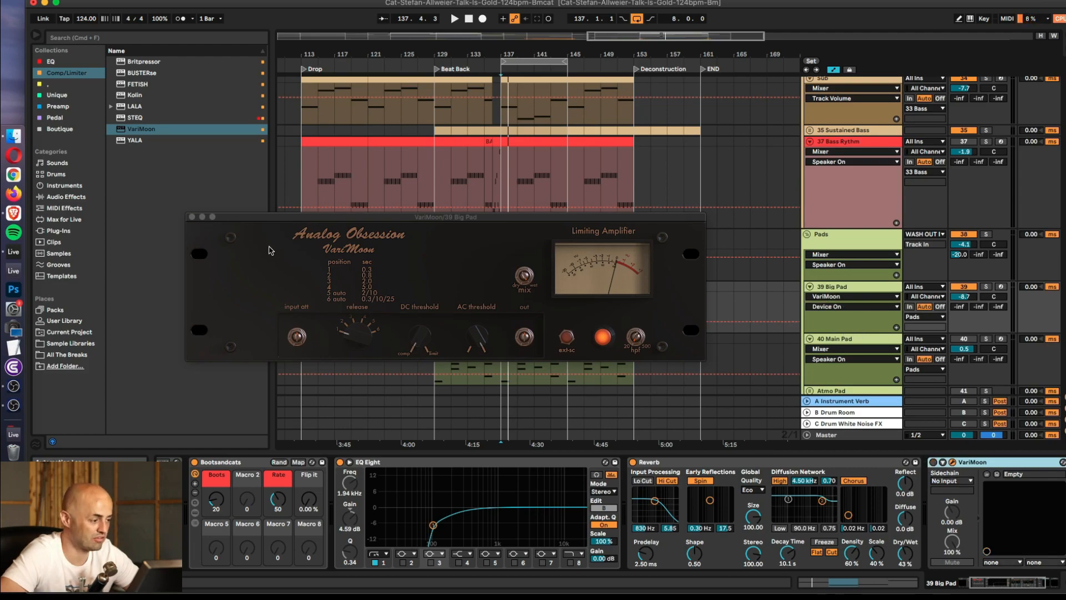
left_click(192, 217)
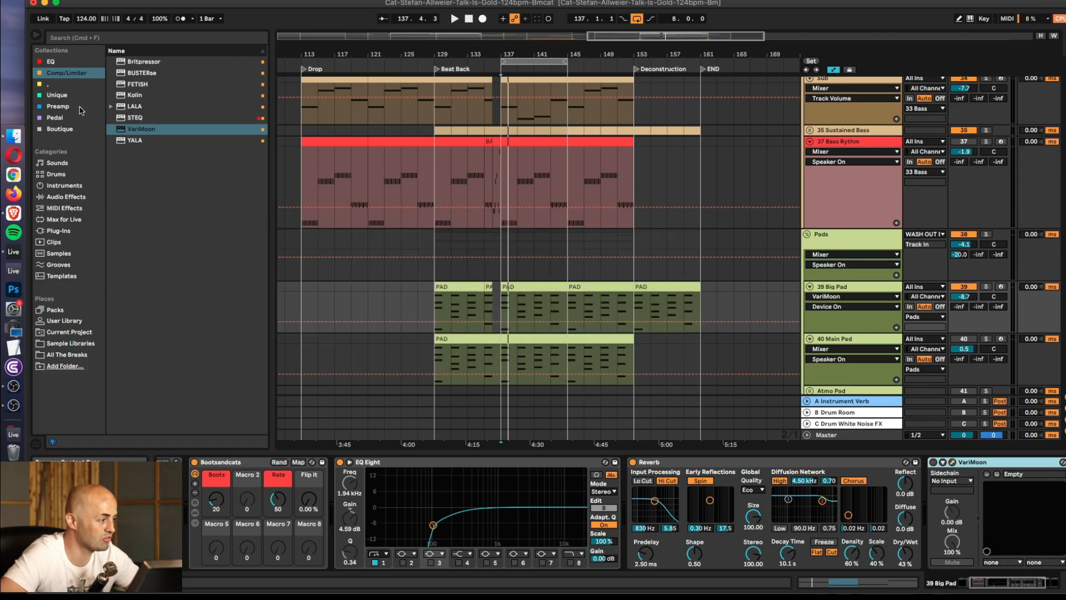
- Insert SweetVox from the Unique collection between EQ Eight and Reverb, and switch the Reverb off
left_click(78, 97)
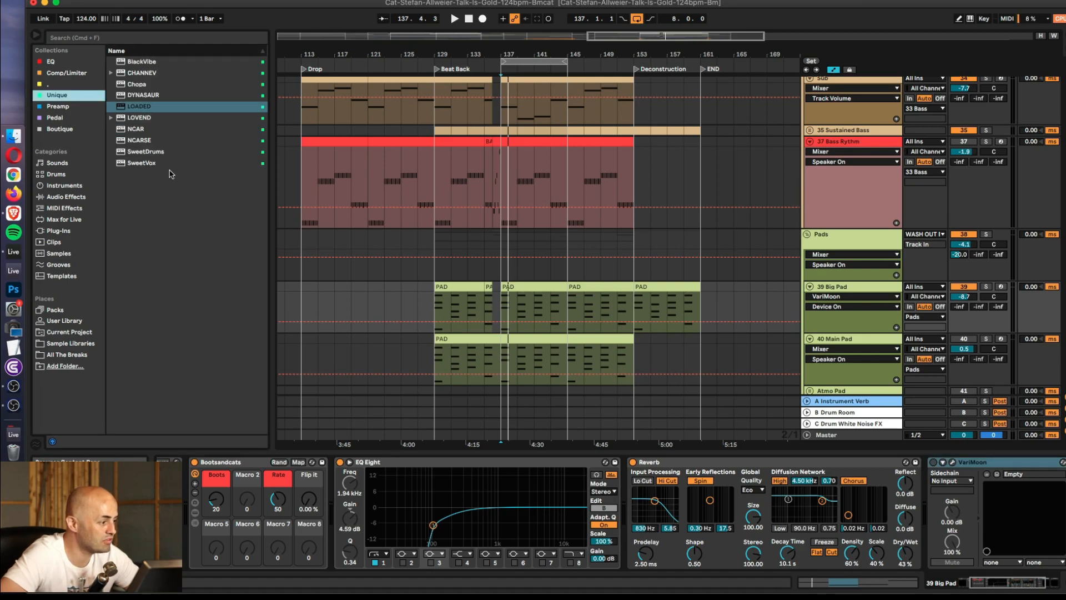
left_click(122, 165)
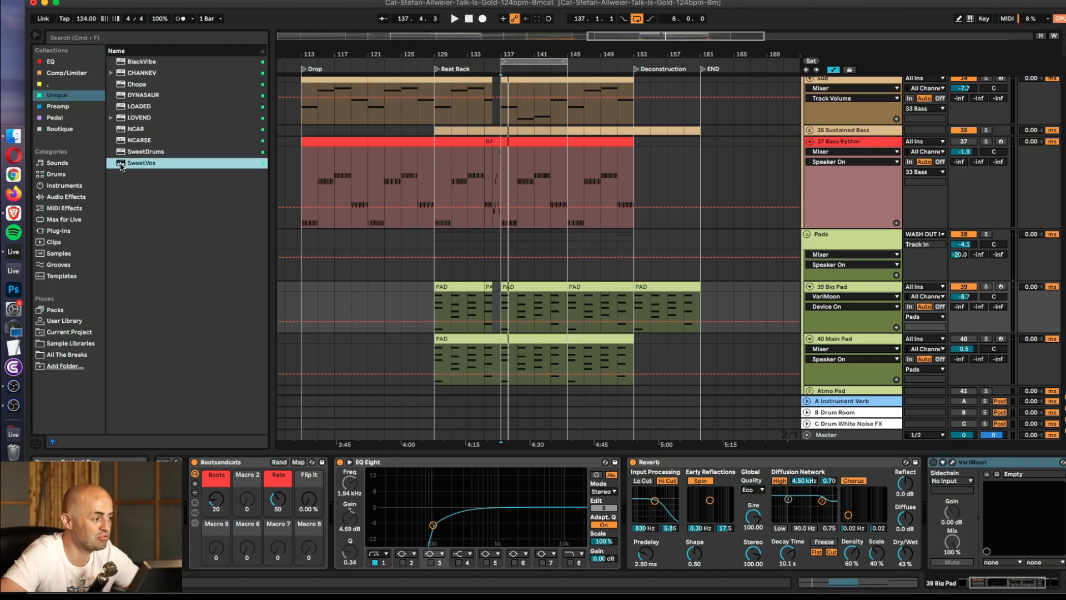
left_click_drag(250, 231, 659, 509)
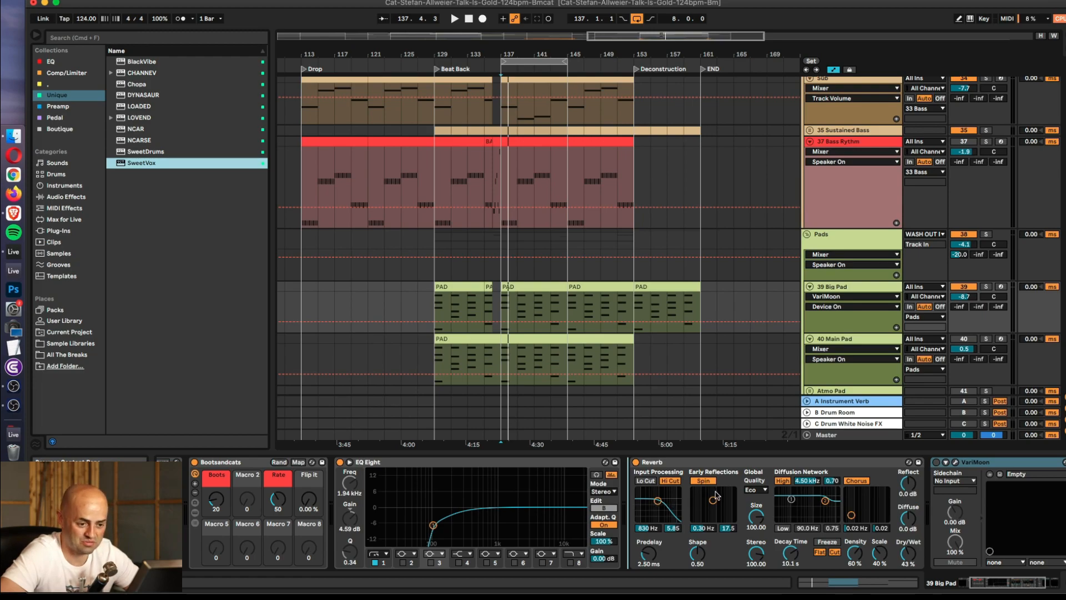
left_click_drag(716, 496, 794, 469)
left_click(728, 462)
- Audition SweetVox with Process turned up to 1.00 on the loop, switch it off and close its window
key("space")
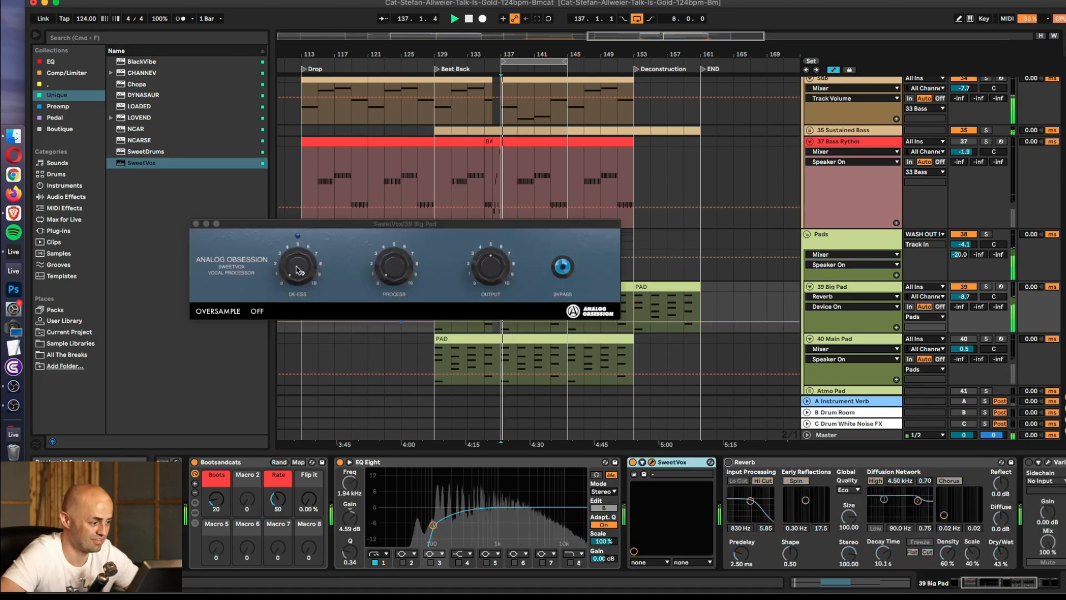
left_click(391, 282)
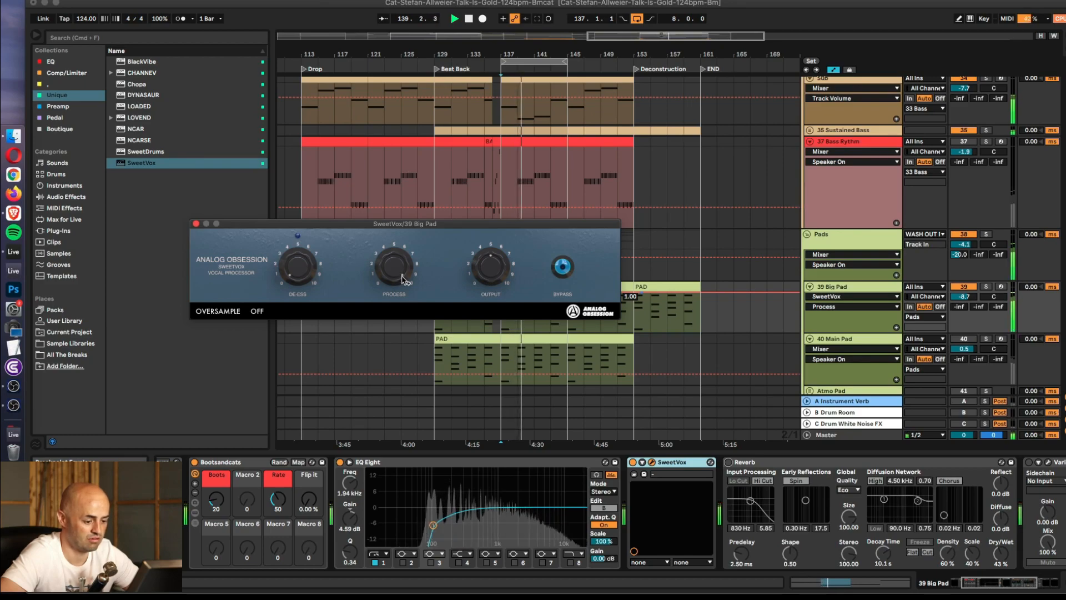
left_click(633, 463)
key("space")
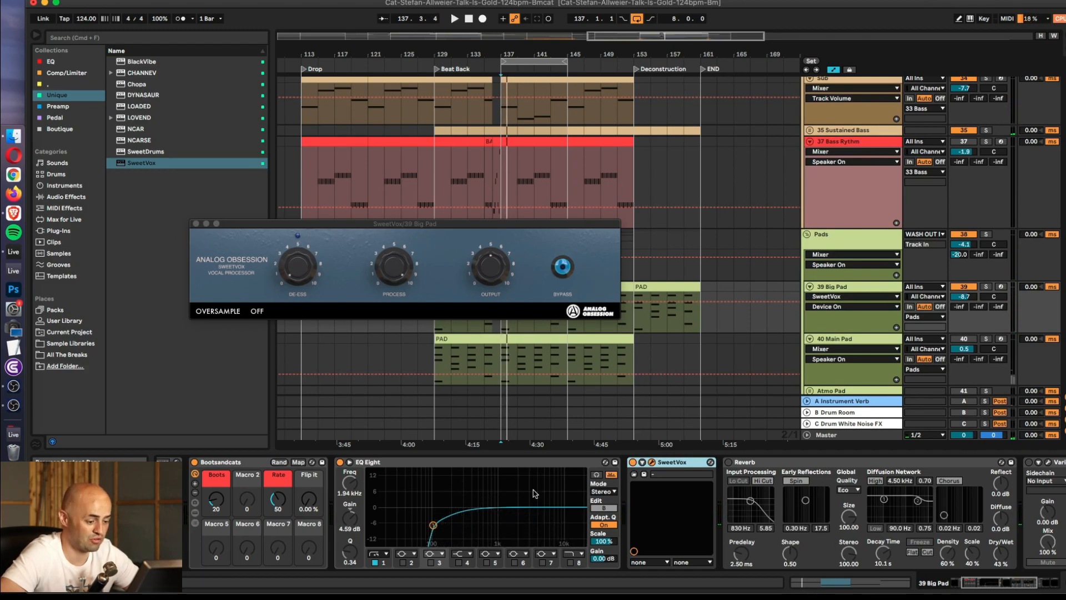
left_click(195, 223)
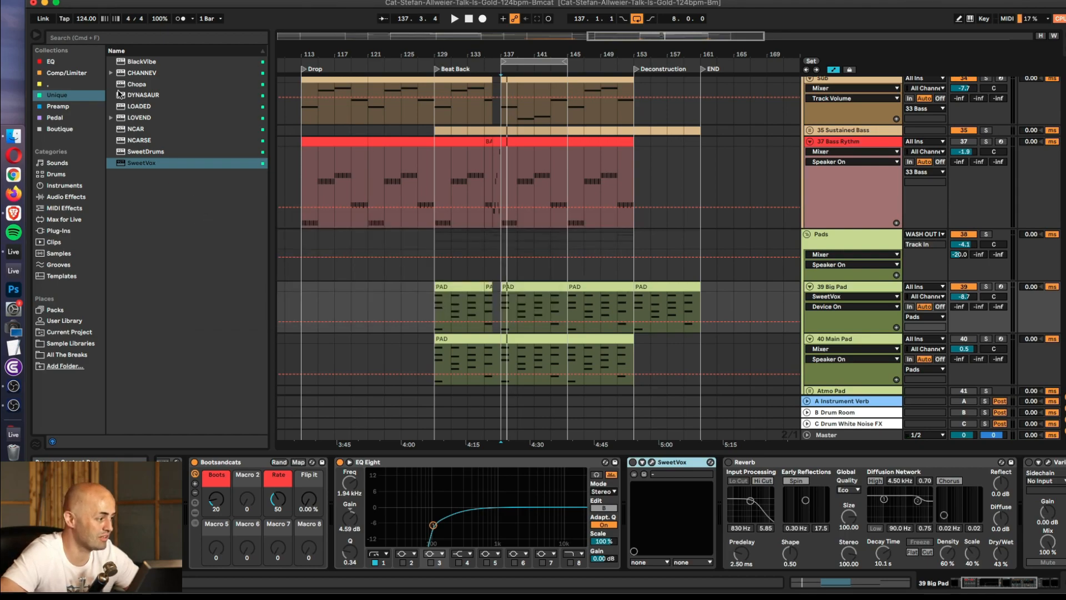
- Insert STEQ from the Comp/Limiter collection between EQ Eight and SweetVox, and place its window over the arrangement
left_click(58, 107)
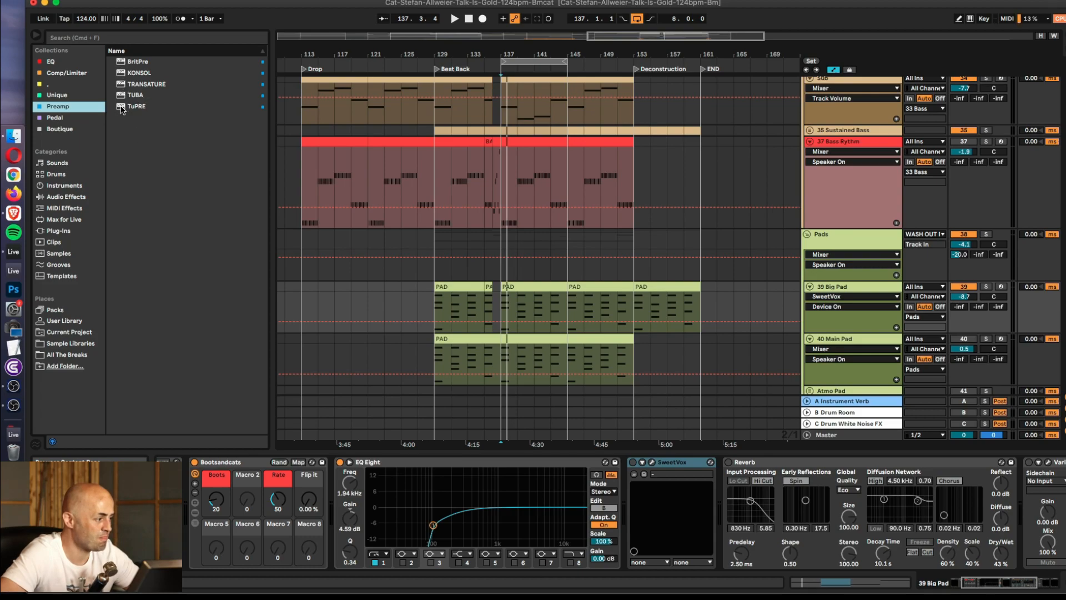
left_click(58, 75)
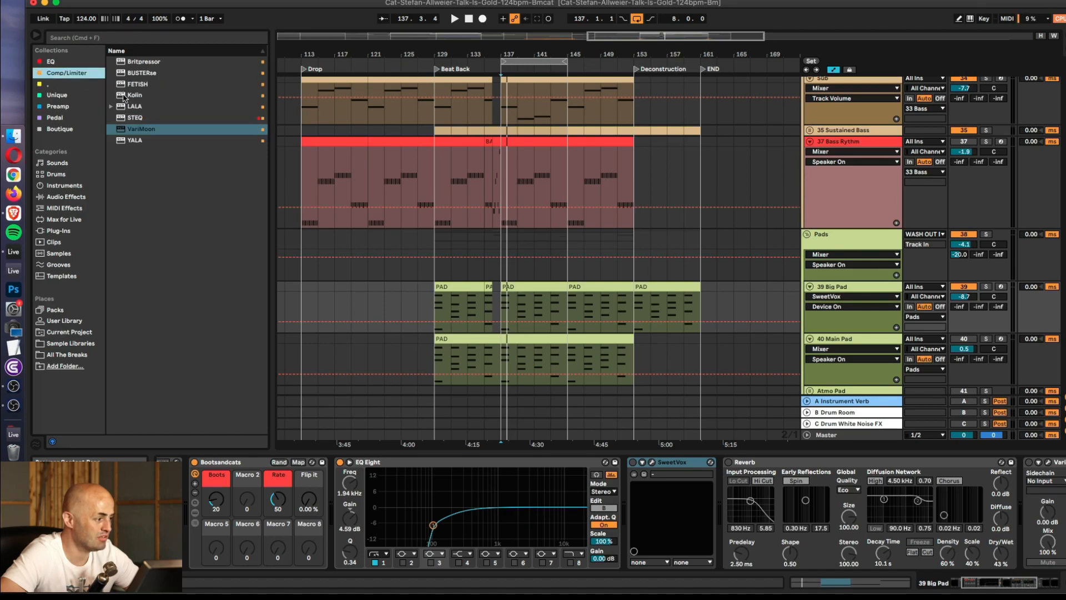
mouse_move(134, 117)
left_mouse_down()
mouse_move(505, 435)
mouse_move(741, 496)
mouse_move(634, 497)
mouse_move(653, 476)
left_mouse_up()
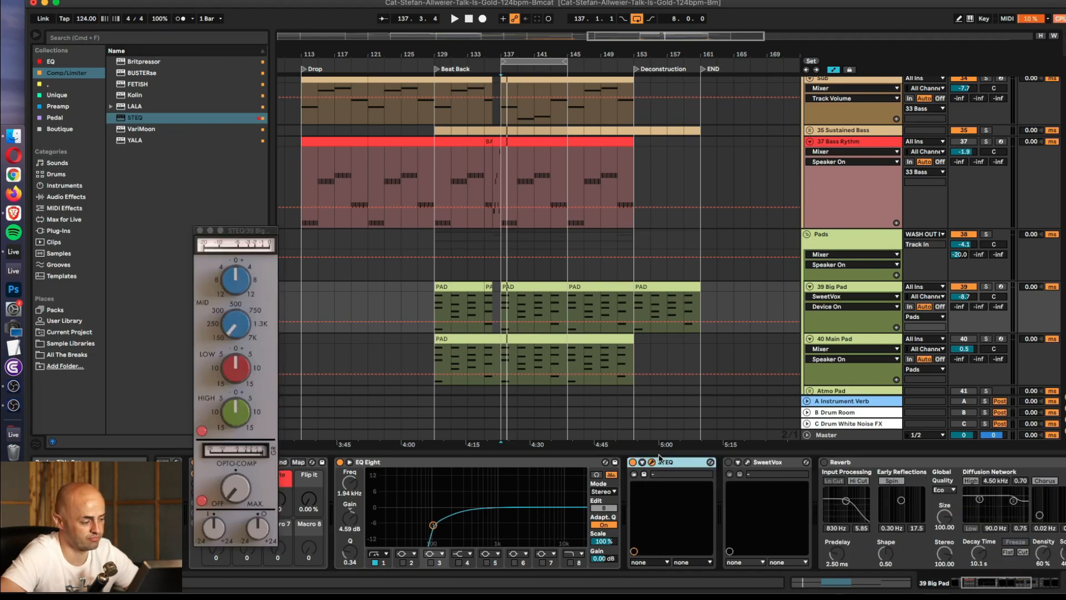
left_click_drag(226, 231, 450, 200)
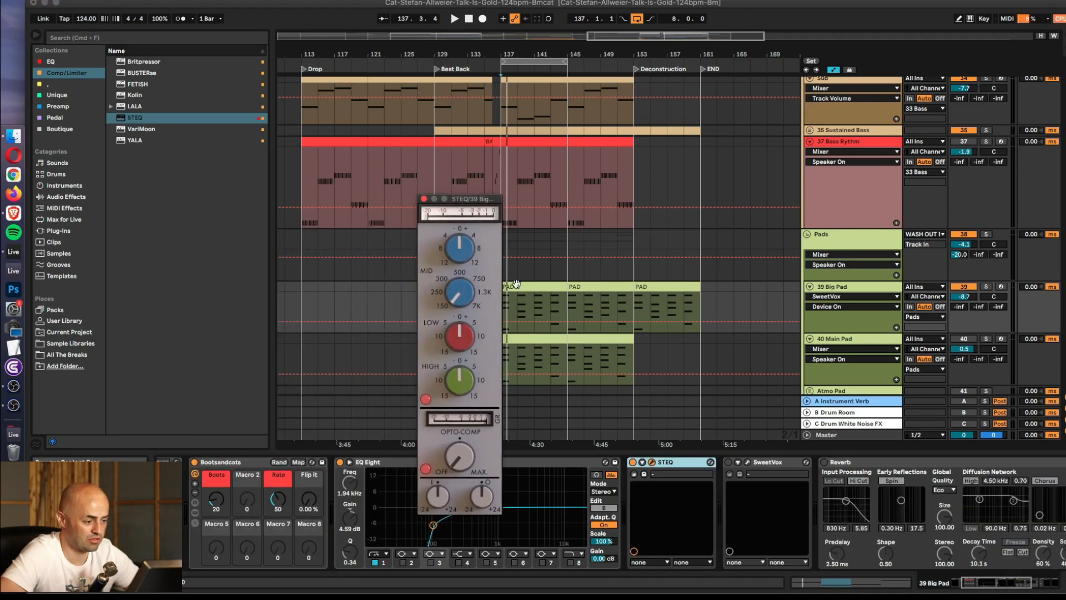
- Set STEQ's mid frequency to about 1.3K and boost the mid gain to about +4 while auditioning the loop
mouse_move(464, 304)
left_mouse_down()
mouse_move(449, 304)
mouse_move(460, 305)
left_mouse_up()
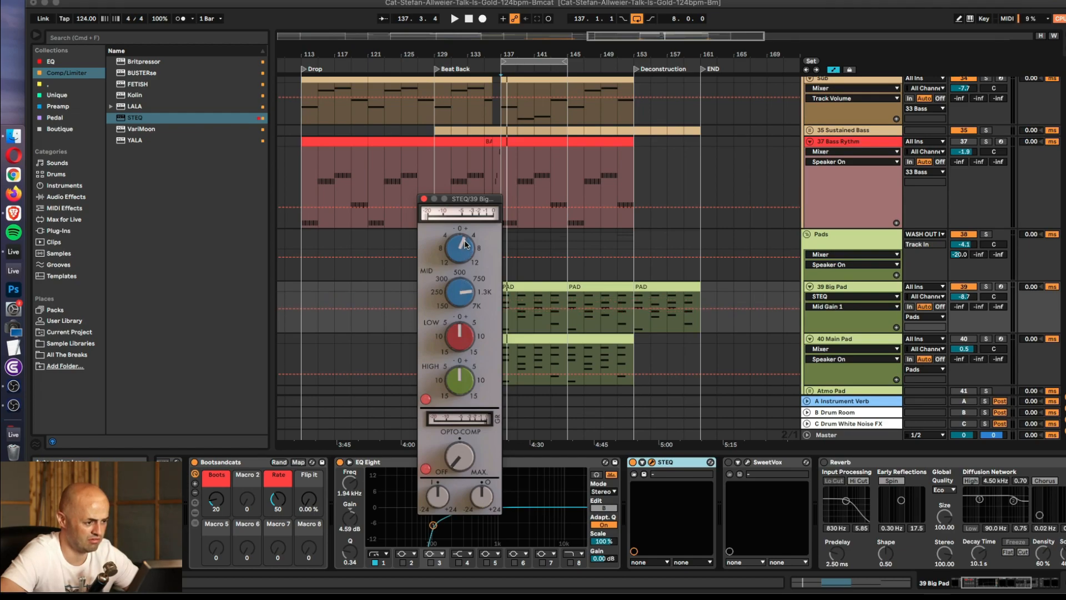
key("space")
key("space")
mouse_move(465, 244)
left_mouse_down()
mouse_move(464, 255)
mouse_move(460, 178)
mouse_move(460, 228)
left_mouse_up()
key("space")
key("space")
key("space")
key("space")
key("space")
key("space")
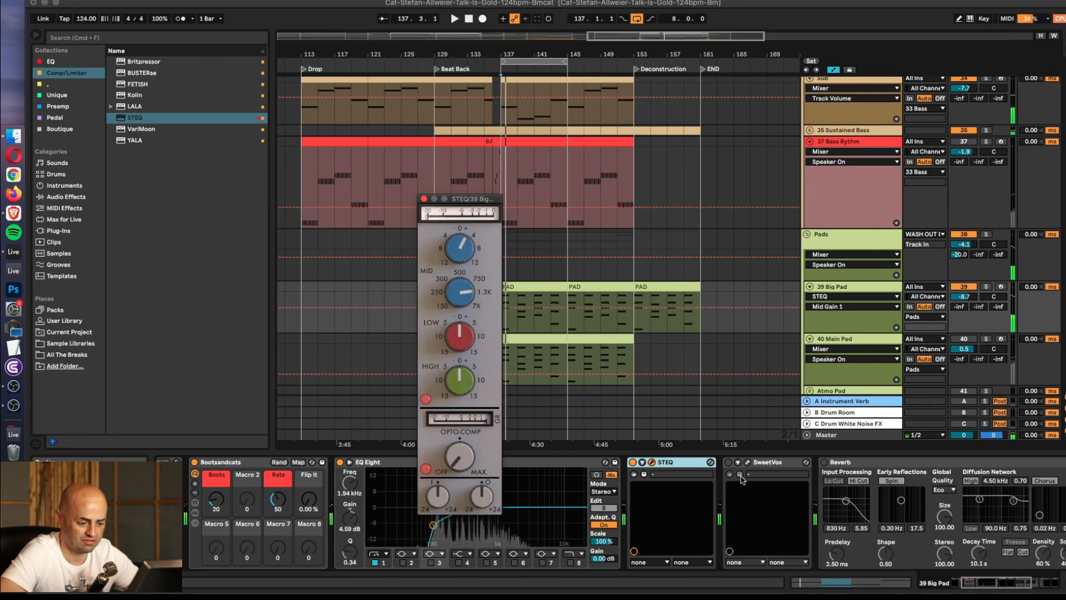
- Move STEQ after SweetVox in the Big Pad chain, switch SweetVox on and play the loop
left_click_drag(690, 466, 823, 474)
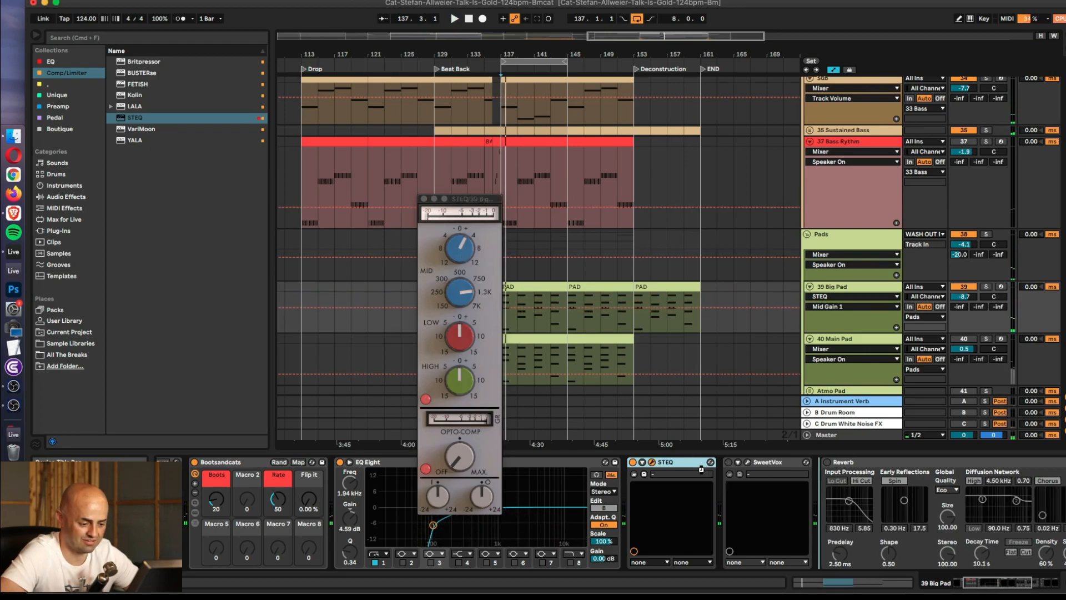
left_click(633, 463)
key("space")
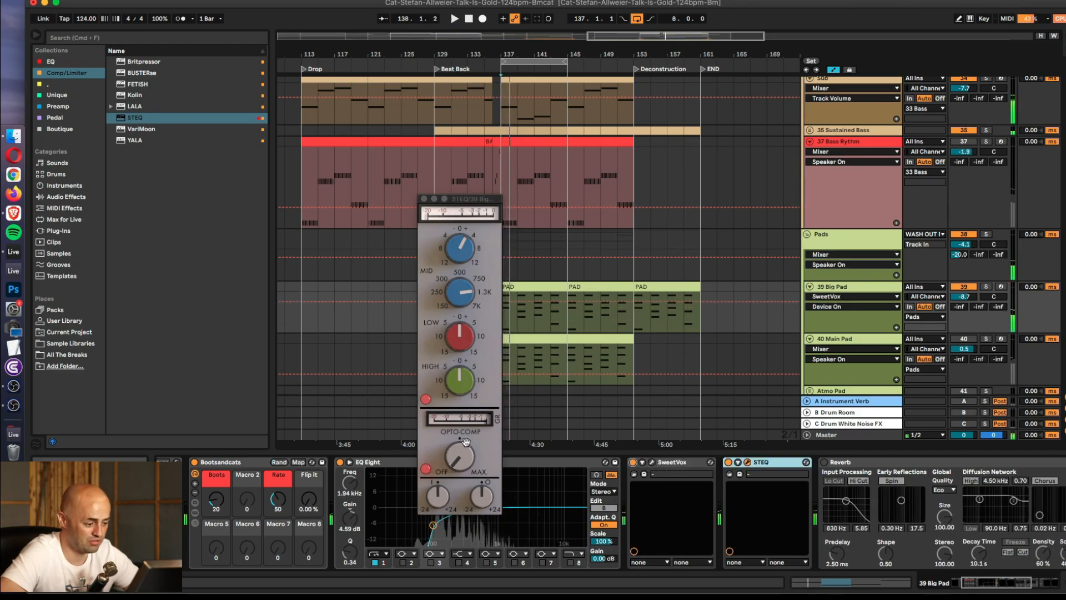
- Raise STEQ's Opto-Comp to just under halfway and its high gain to about +10 while auditioning the loop
left_click(463, 456)
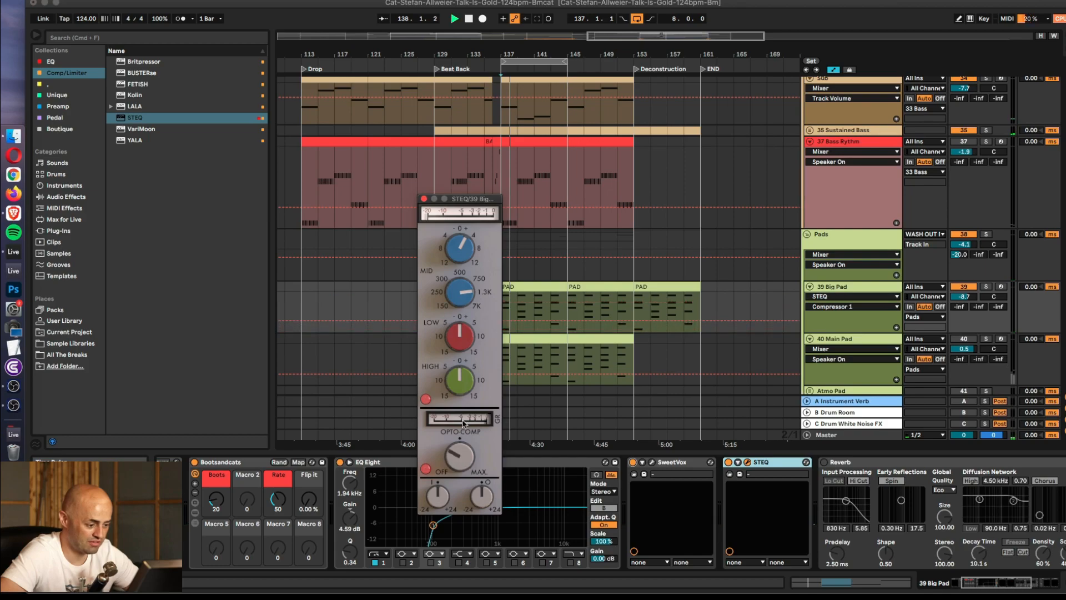
key("space")
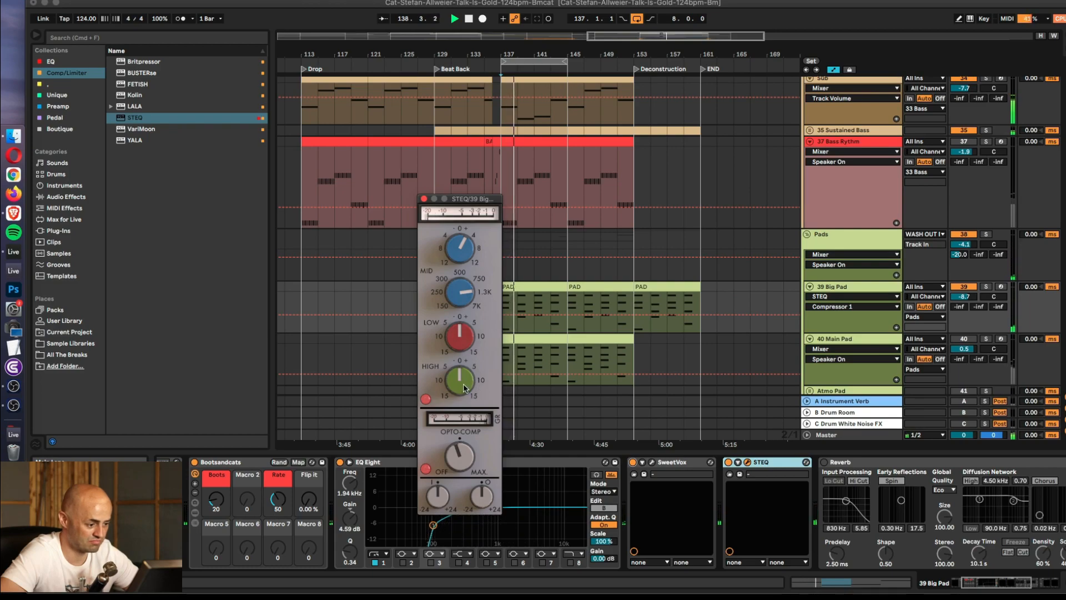
left_click_drag(465, 387, 463, 354)
key("space")
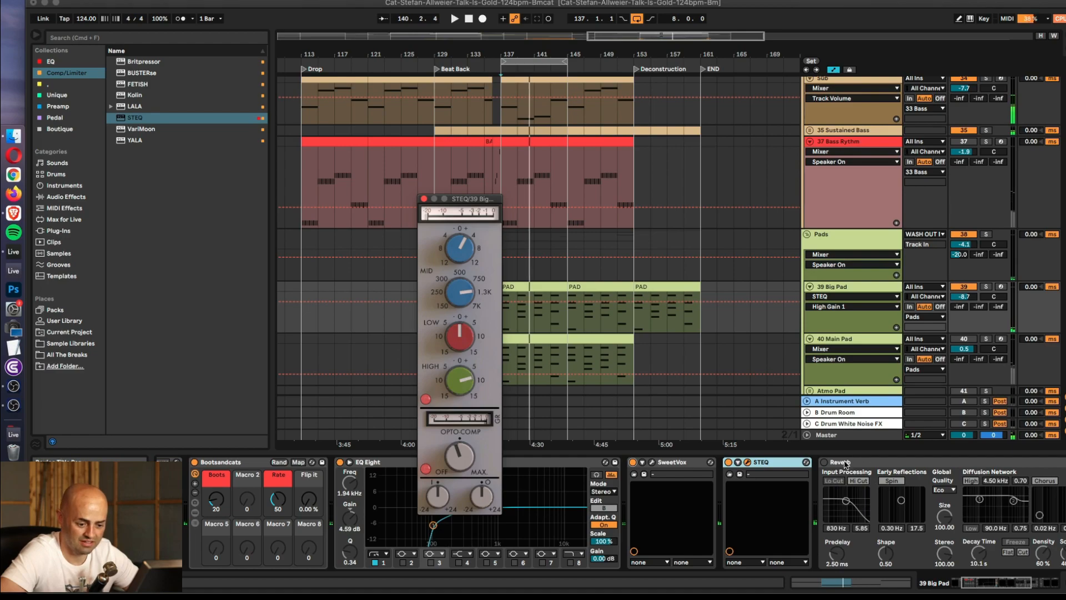
- Switch the stock Reverb on the Big Pad track back on
left_click(823, 466)
left_click(1011, 588)
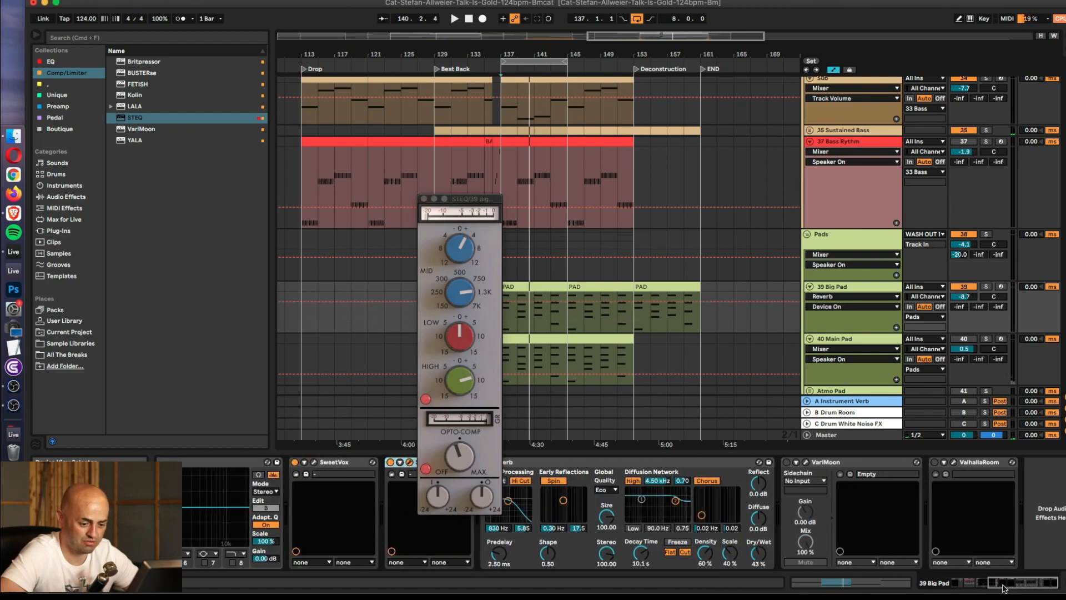
- Lower the Reverb's Dry/Wet to 30% and STEQ's high gain to about +5 while auditioning the loop
key("space")
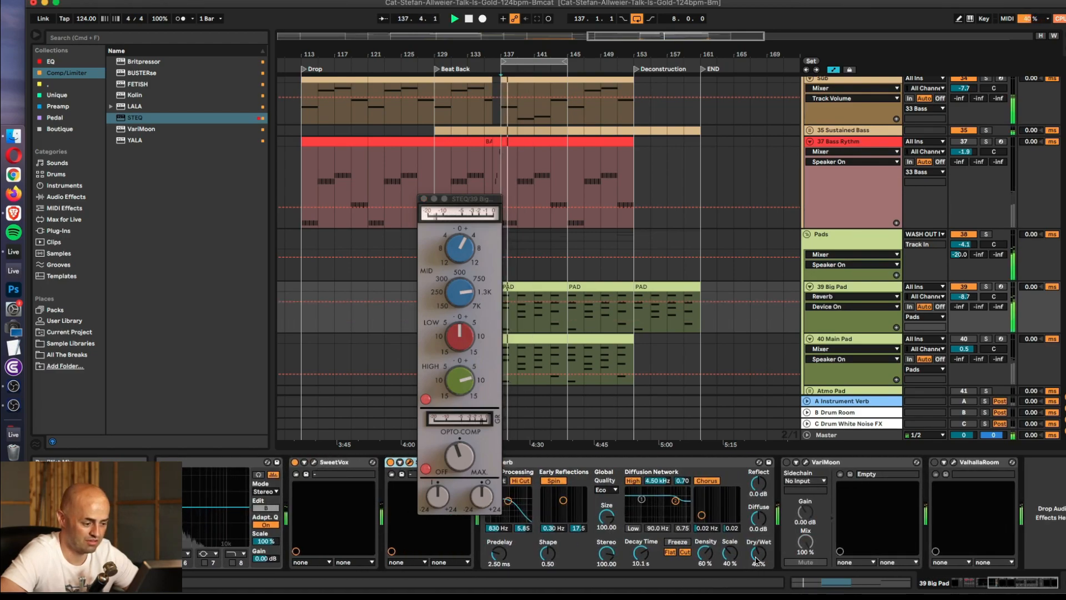
left_click_drag(754, 561, 760, 559)
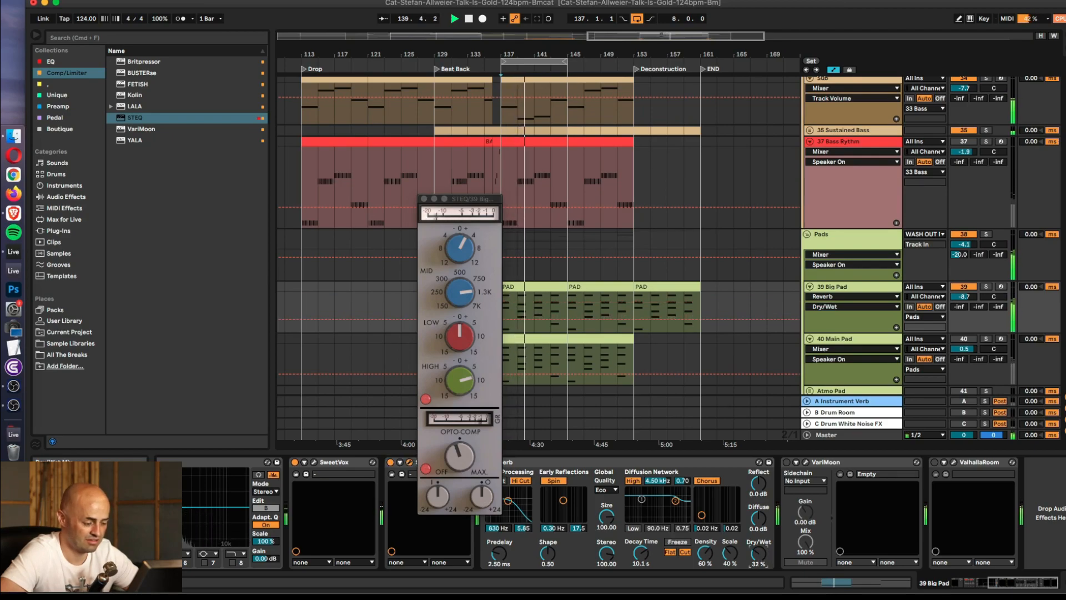
left_click(464, 381)
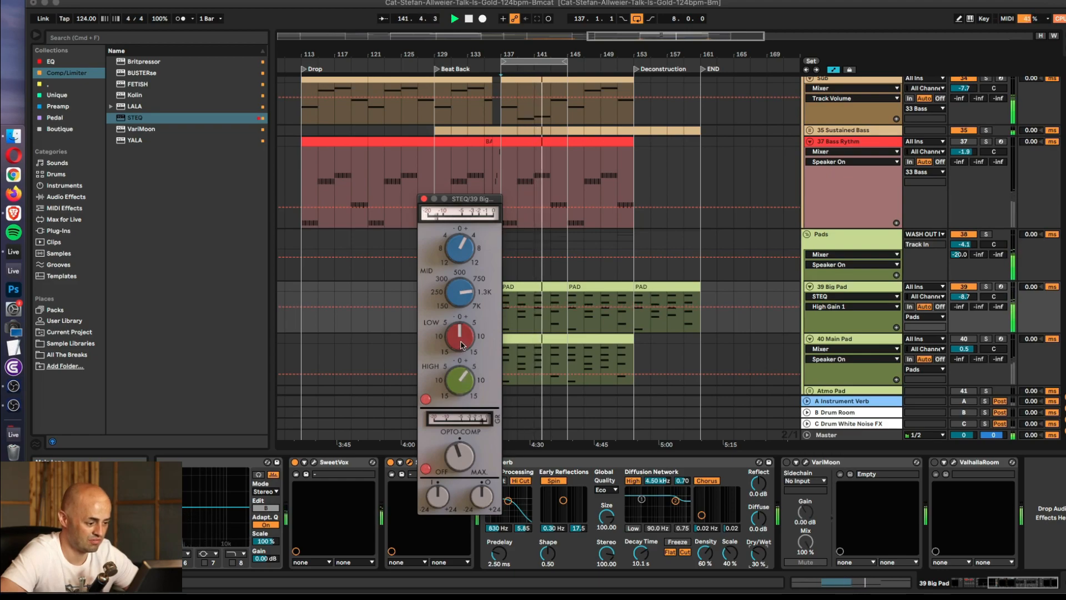
left_click_drag(470, 198, 485, 90)
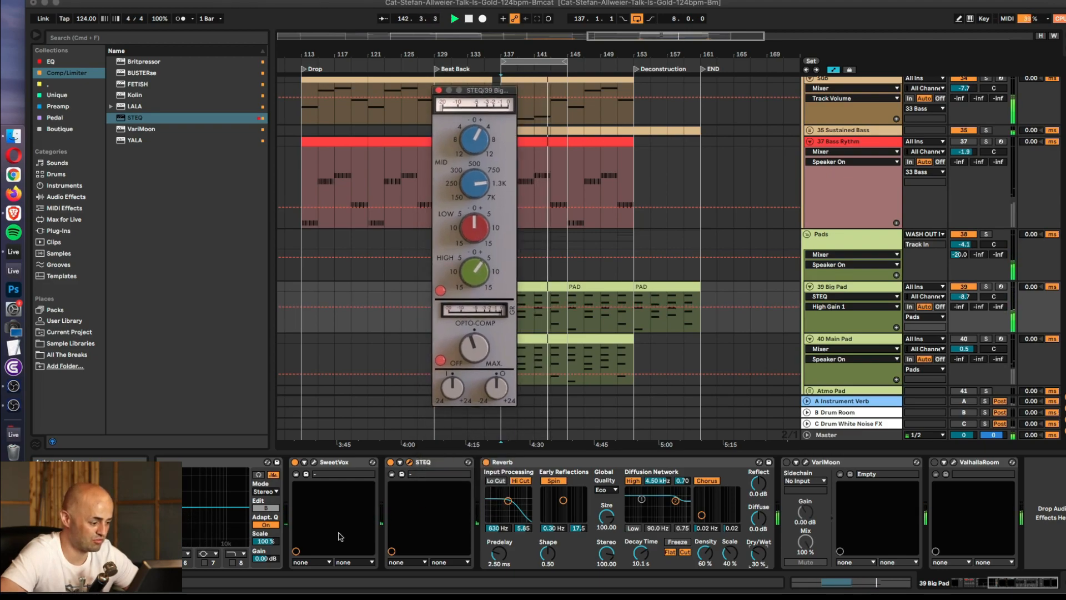
- Open SweetVox on the Big Pad track and adjust its Process amount
left_click(314, 463)
left_click(400, 283)
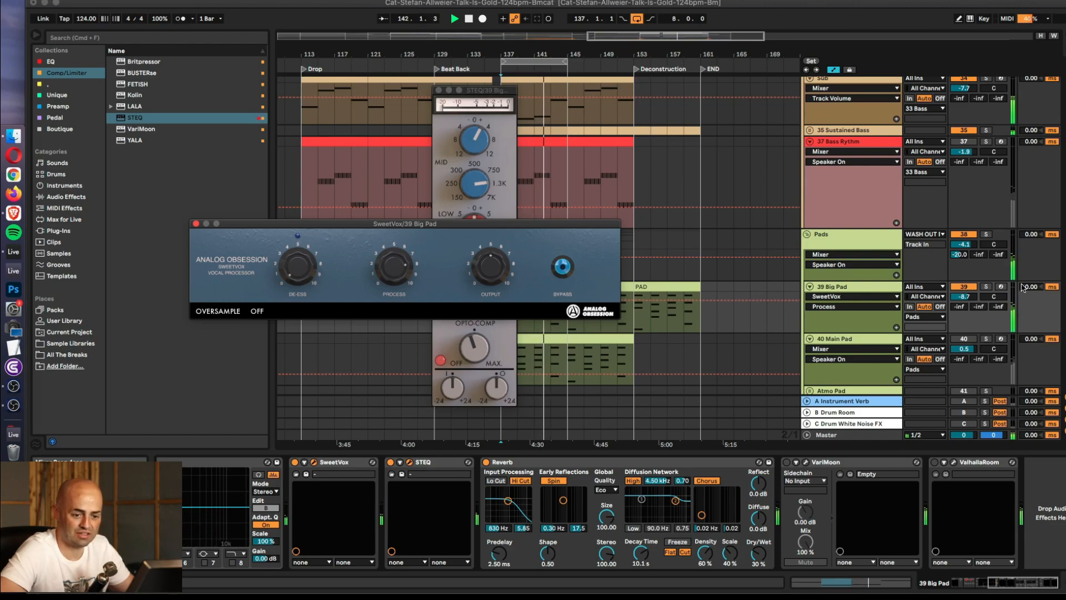
- Switch VariMoon on, set its release to 0.3/10/25 sec and adjust its AC threshold during playback
left_click(808, 465)
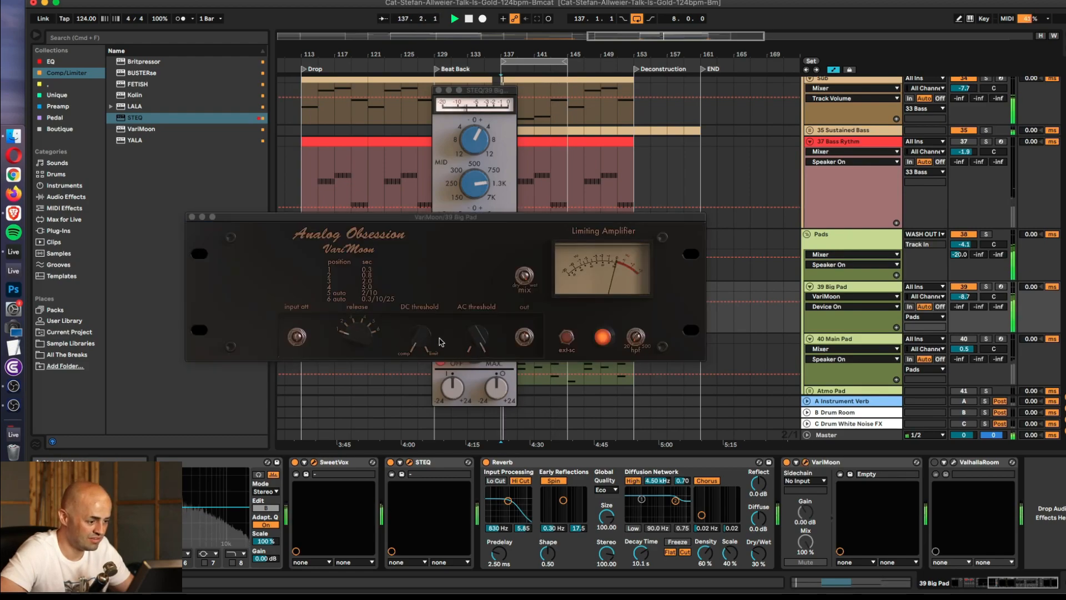
left_click_drag(420, 343, 476, 357)
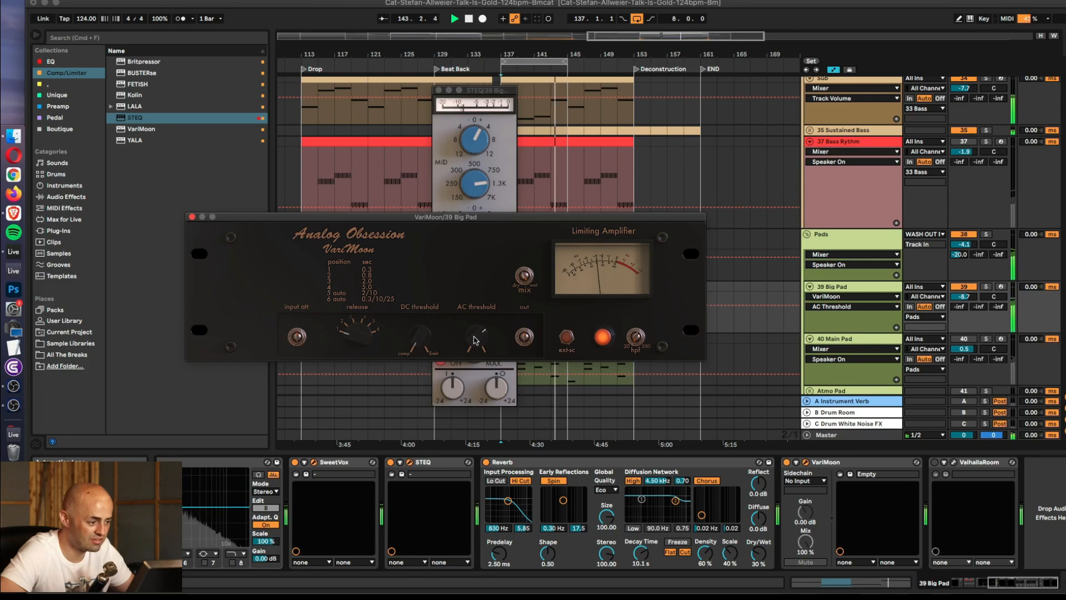
left_click_drag(475, 339, 476, 331)
left_click_drag(375, 337, 376, 200)
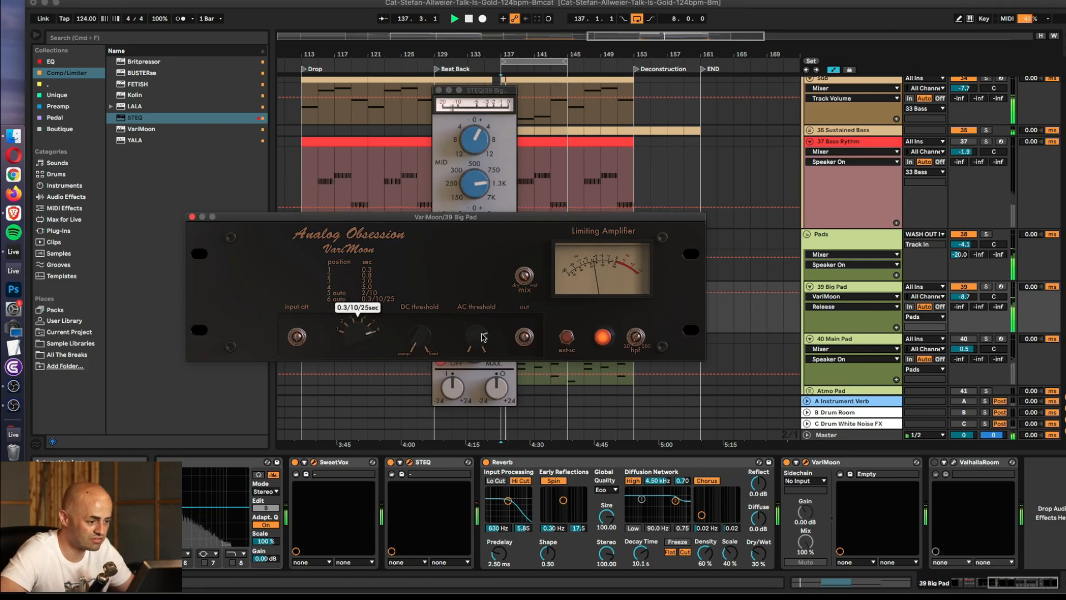
left_click_drag(484, 335, 482, 329)
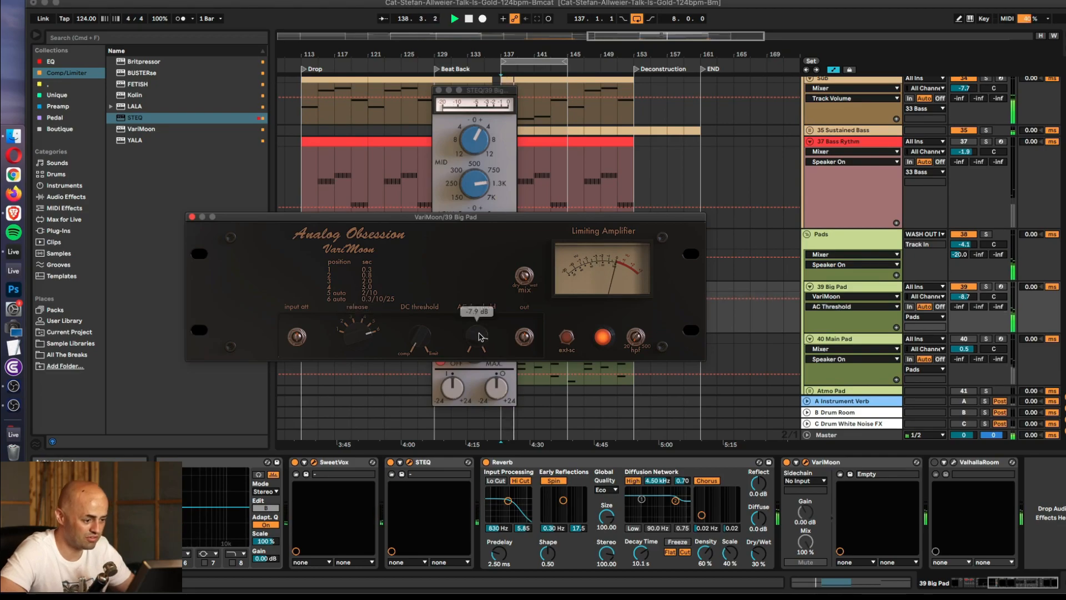
left_click_drag(478, 335, 480, 340)
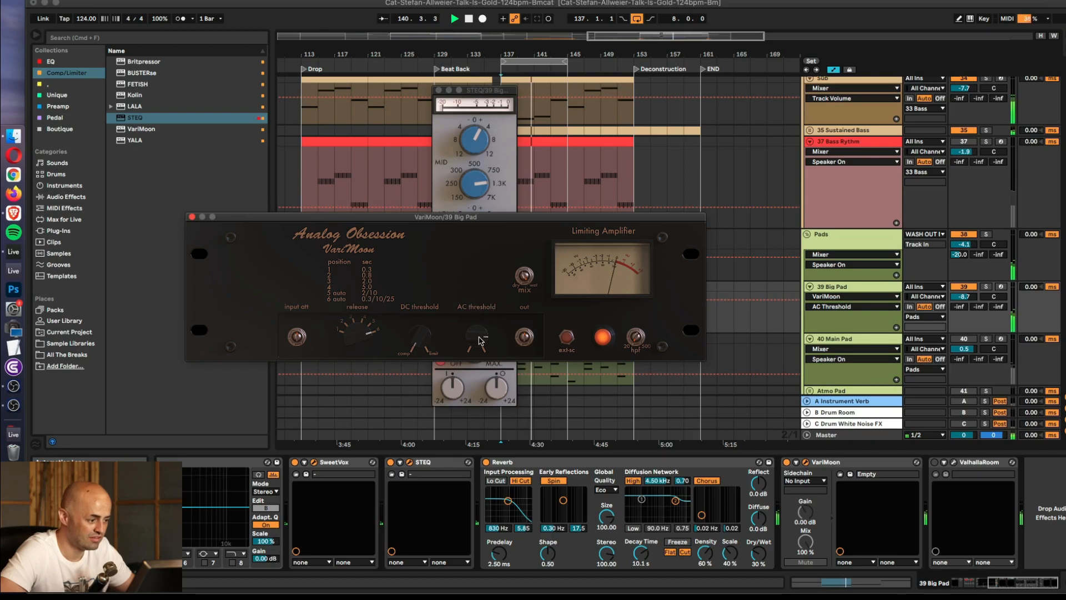
- Try VariMoon's release positions, including 0.3/10/25 sec, with playback stopped, and restart the loop
key("space")
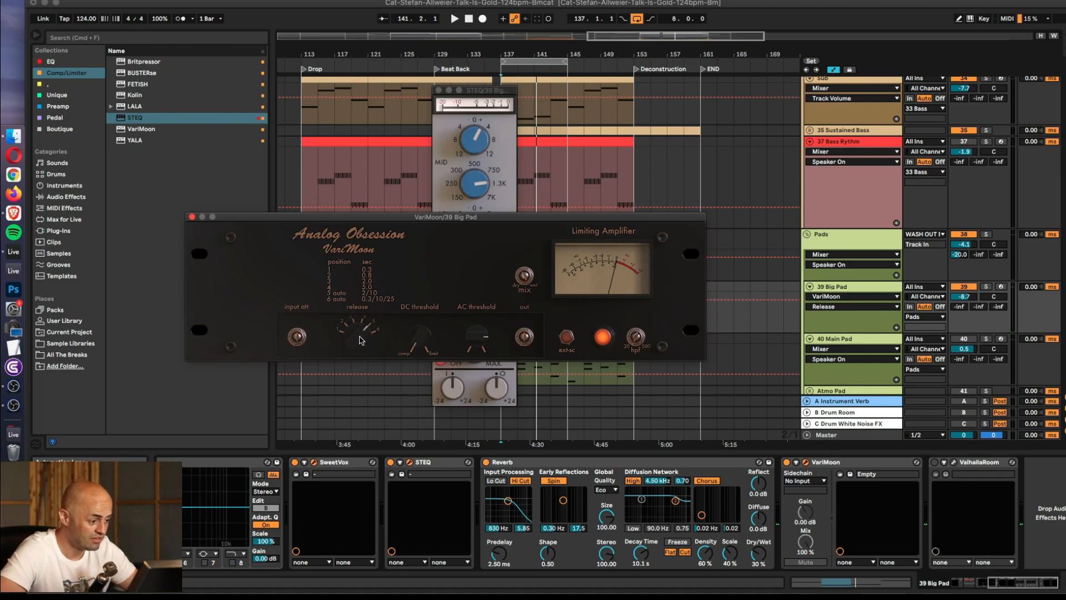
left_click_drag(360, 340, 357, 303)
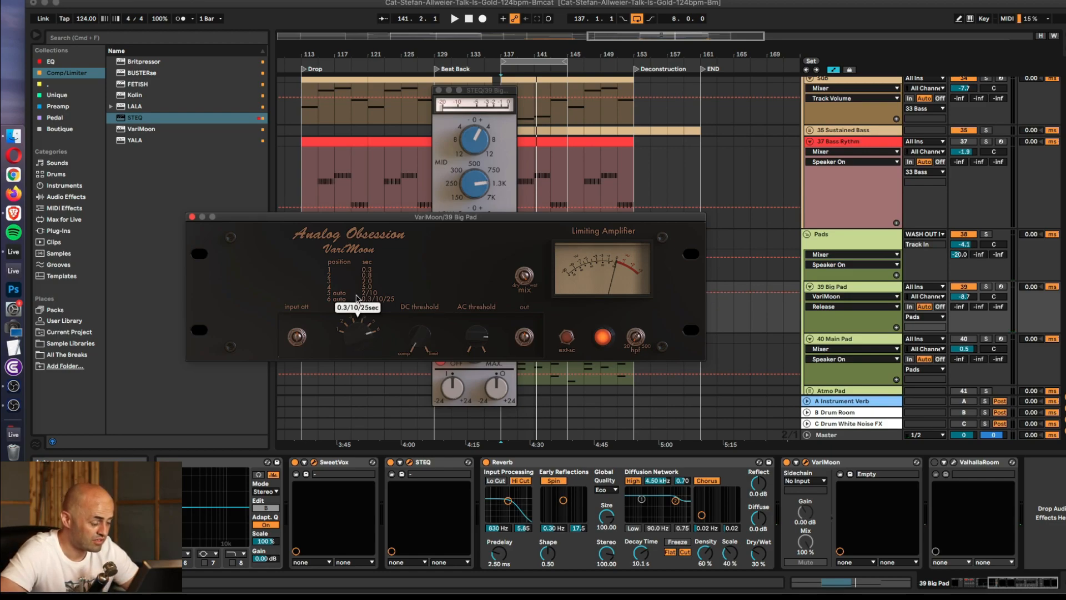
key("space")
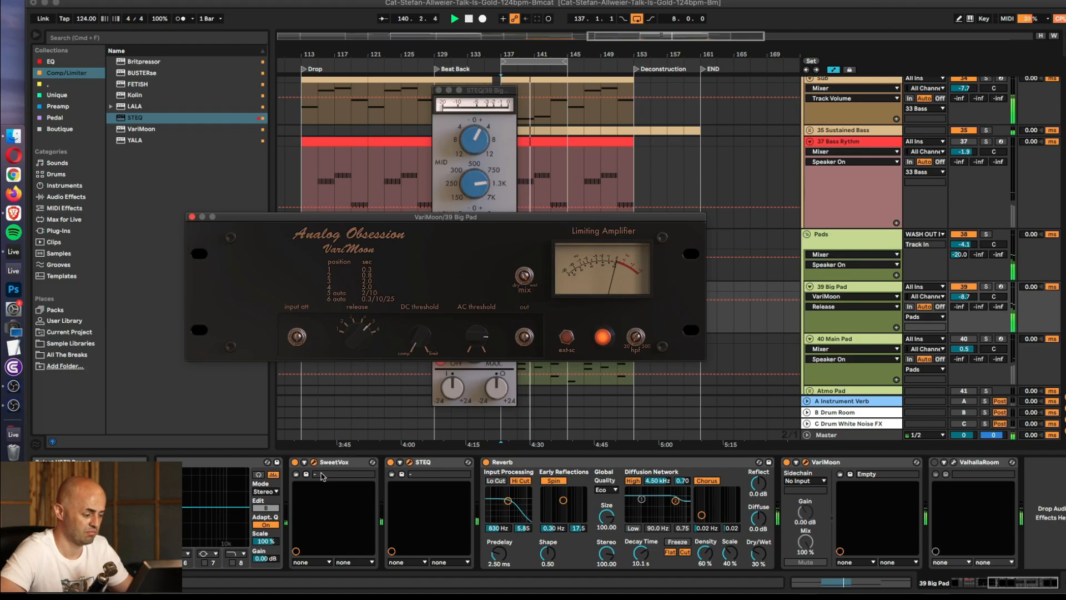
- Move the Bootsandcats rack from before EQ Eight to after VariMoon and set its Boots macro to 0
scroll(322, 476, "left", 5)
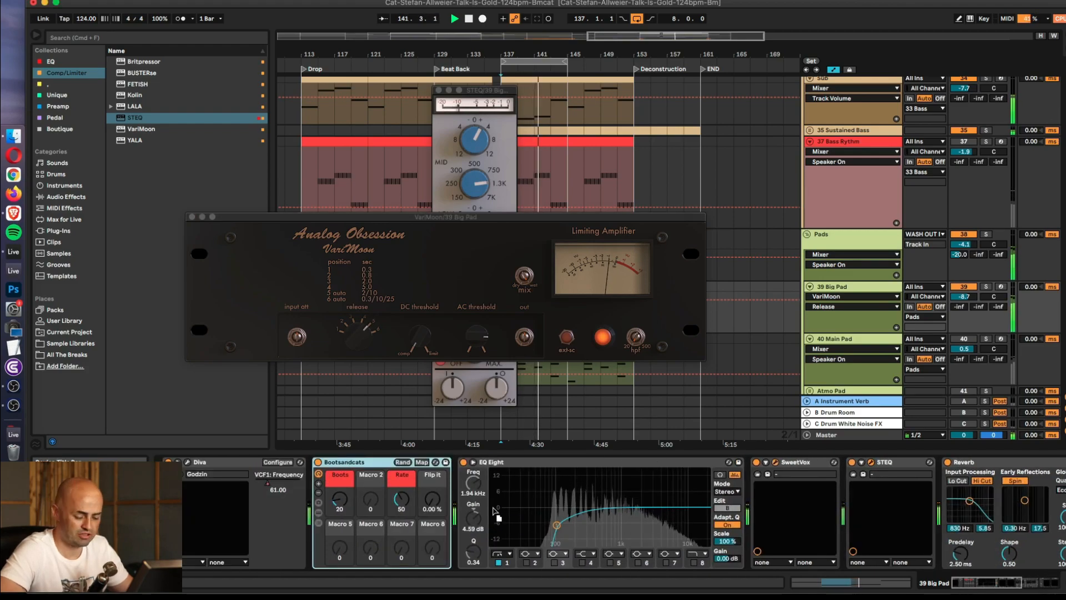
scroll(495, 511, "right", 5)
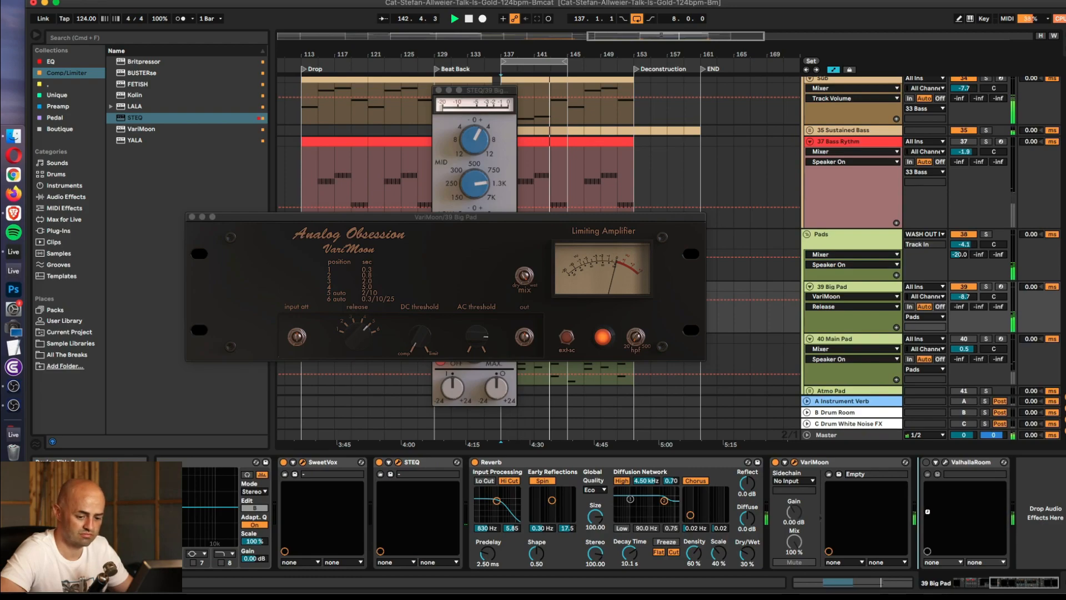
left_click_drag(927, 511, 927, 510)
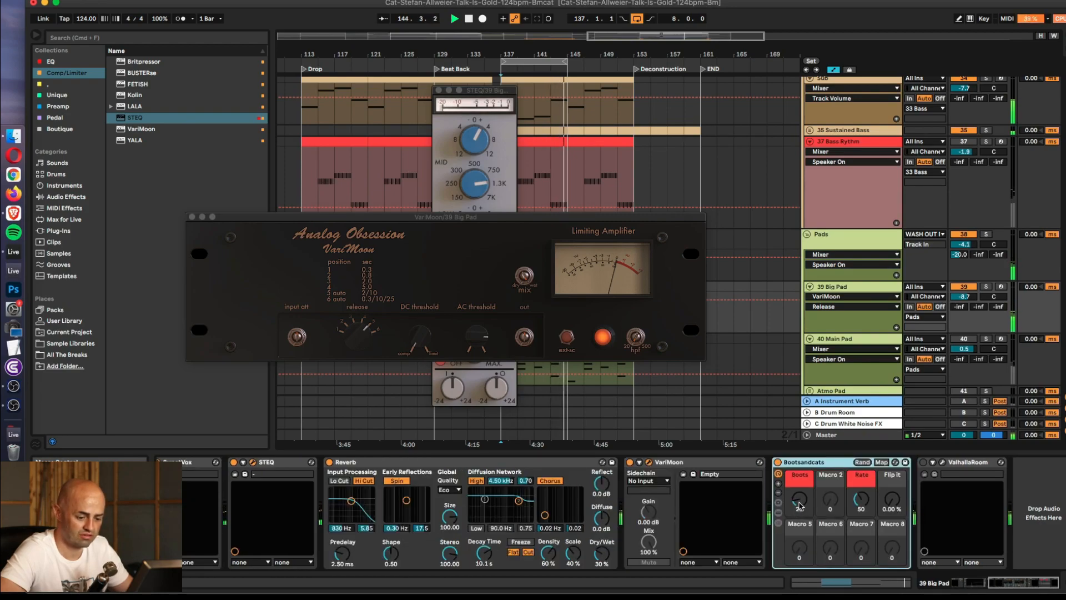
left_click(799, 504)
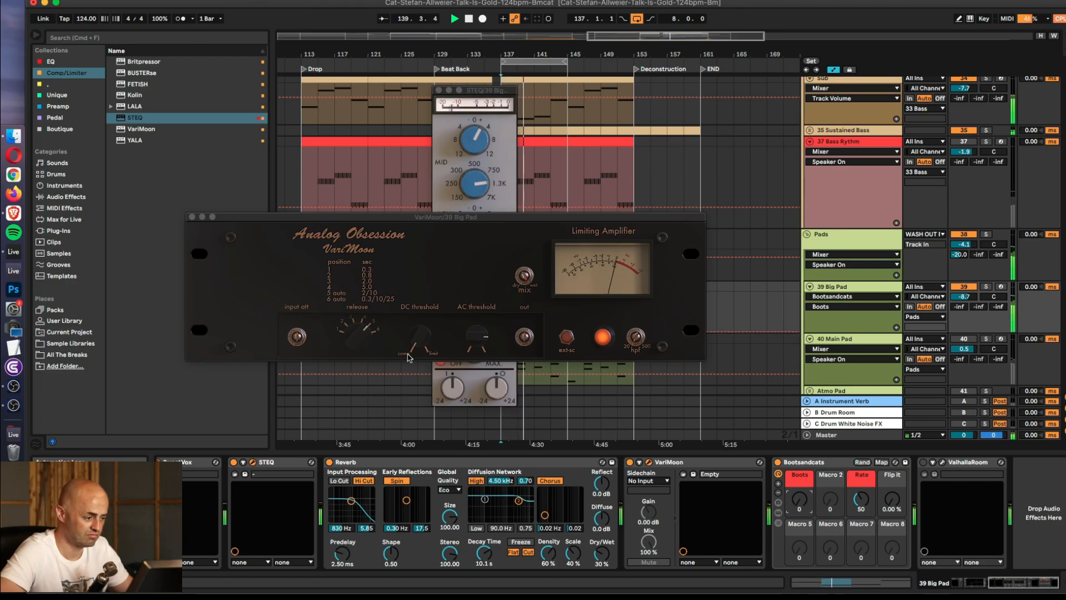
- Replace VariMoon with the LALA leveling amplifier between Reverb and Bootsandcats and play the loop
left_click(476, 337)
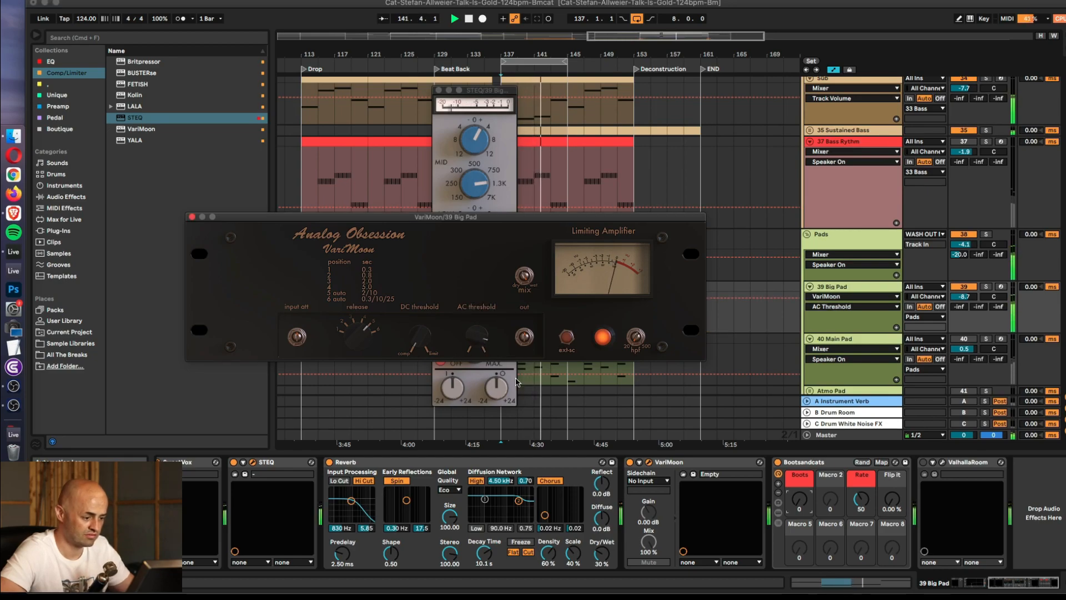
key("space")
left_click(664, 464)
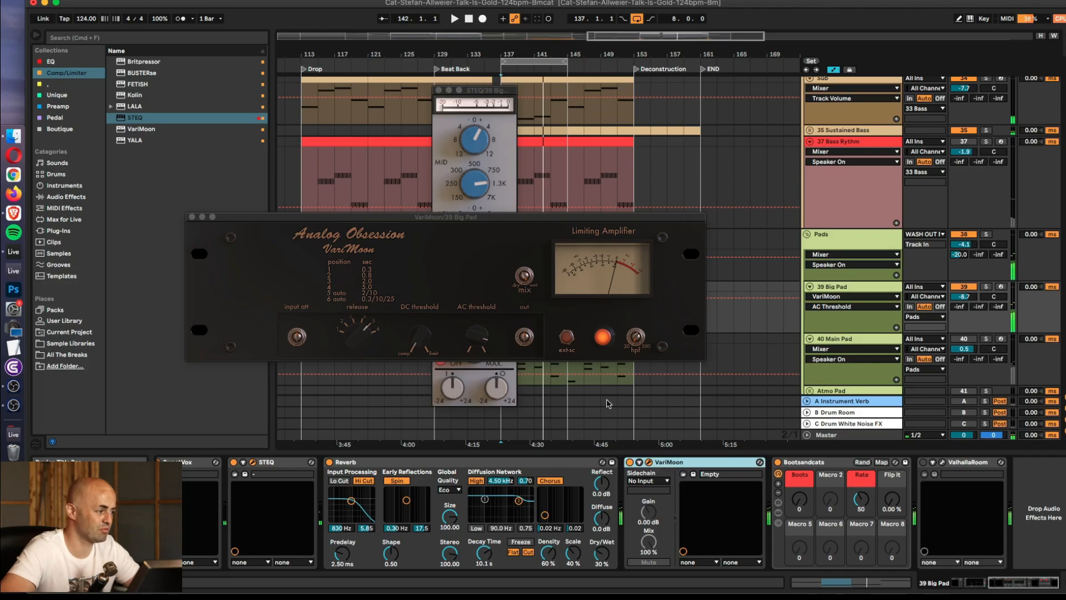
key("Delete")
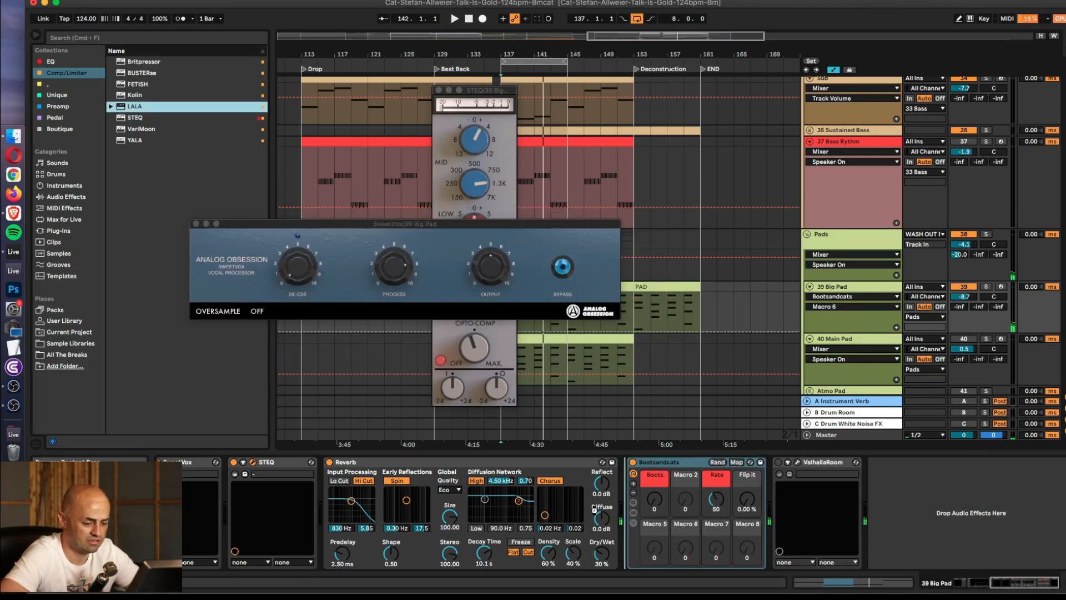
key("Return")
key("space")
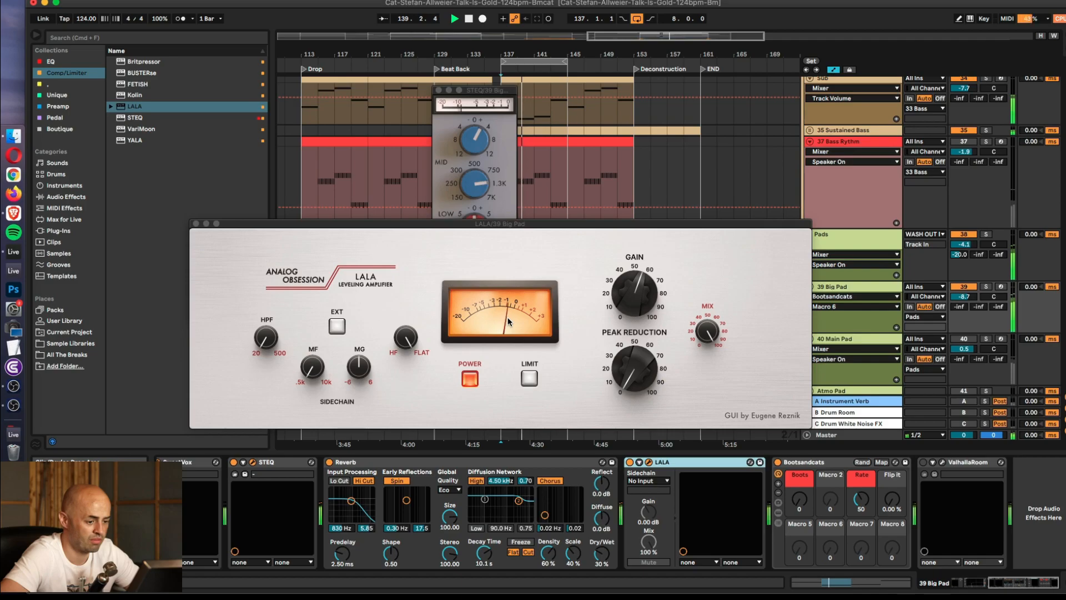
- Set LALA's gain to about 50 and its peak reduction to just above 10 while auditioning the loop
left_click_drag(647, 300, 645, 311)
left_click_drag(641, 379, 642, 378)
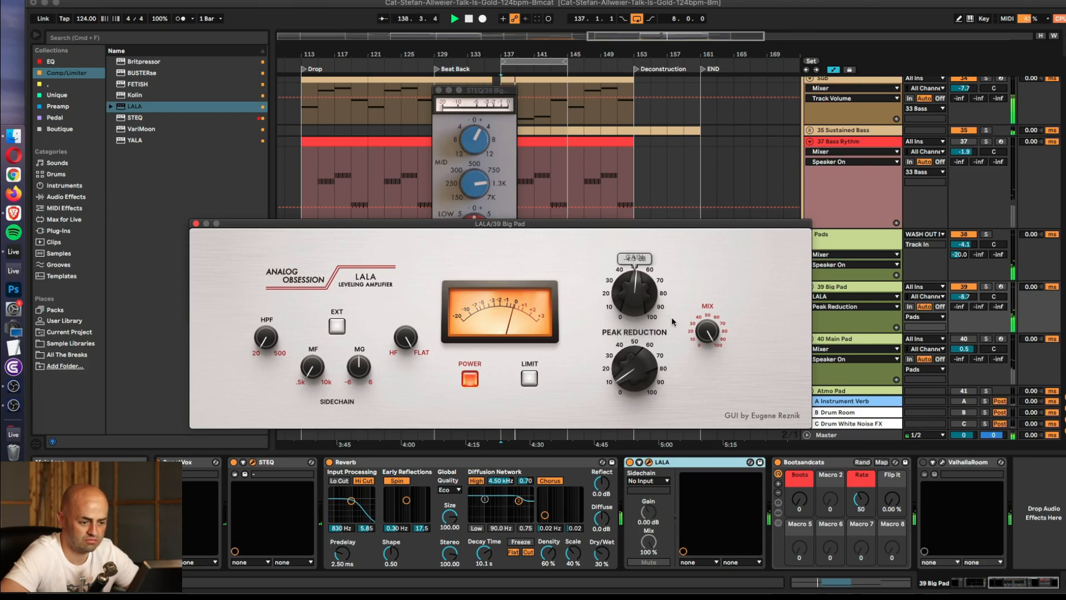
left_click_drag(740, 229, 658, 161)
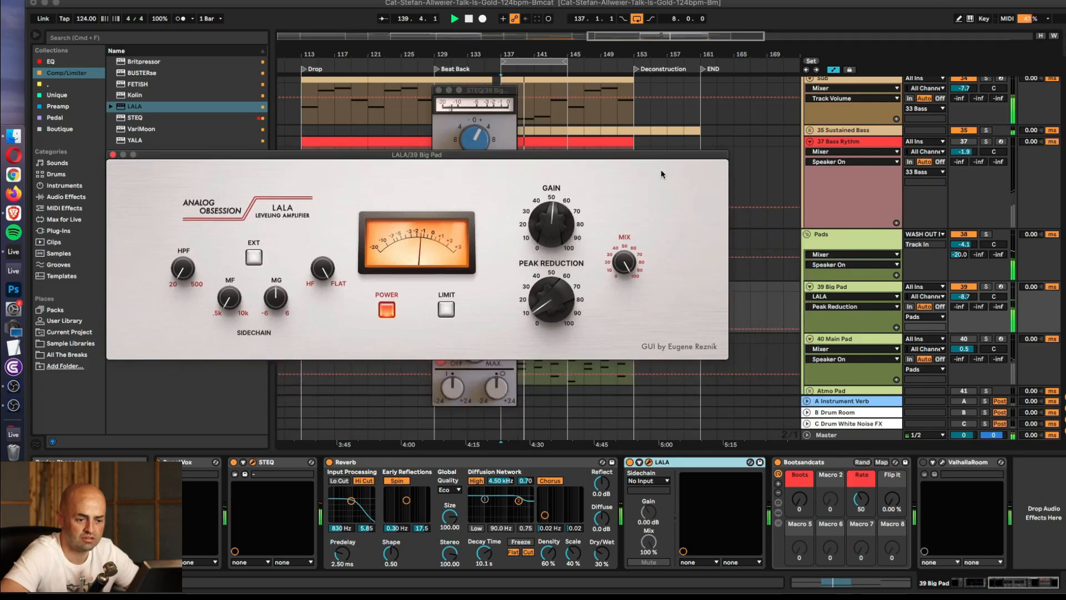
- Set the Pads group volume to 0 dB and the Big Pad track volume to -10.2 dB
left_click(964, 296)
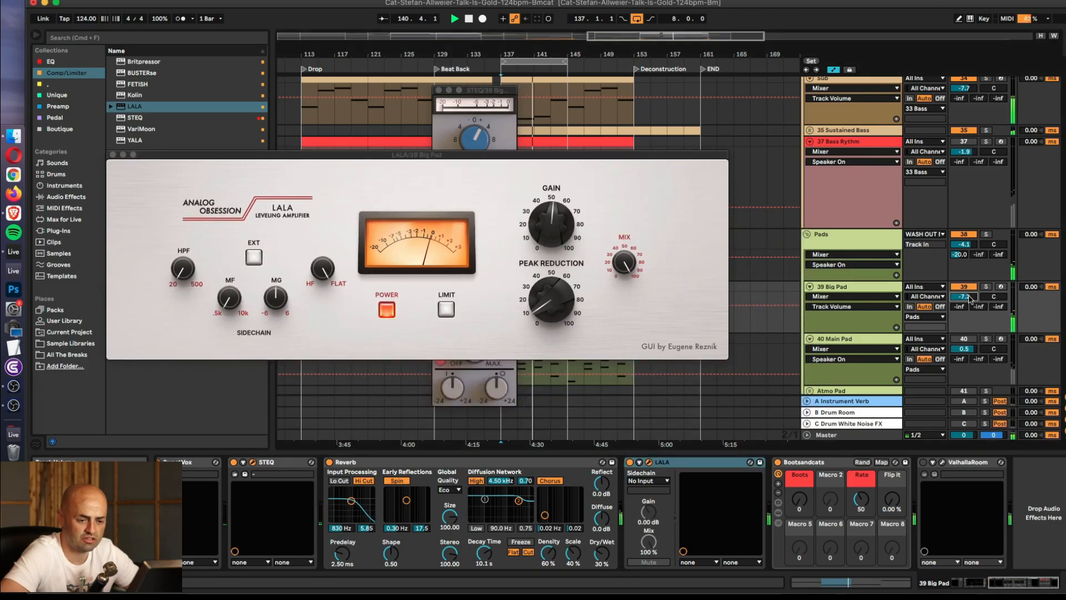
key("space")
left_click(964, 244)
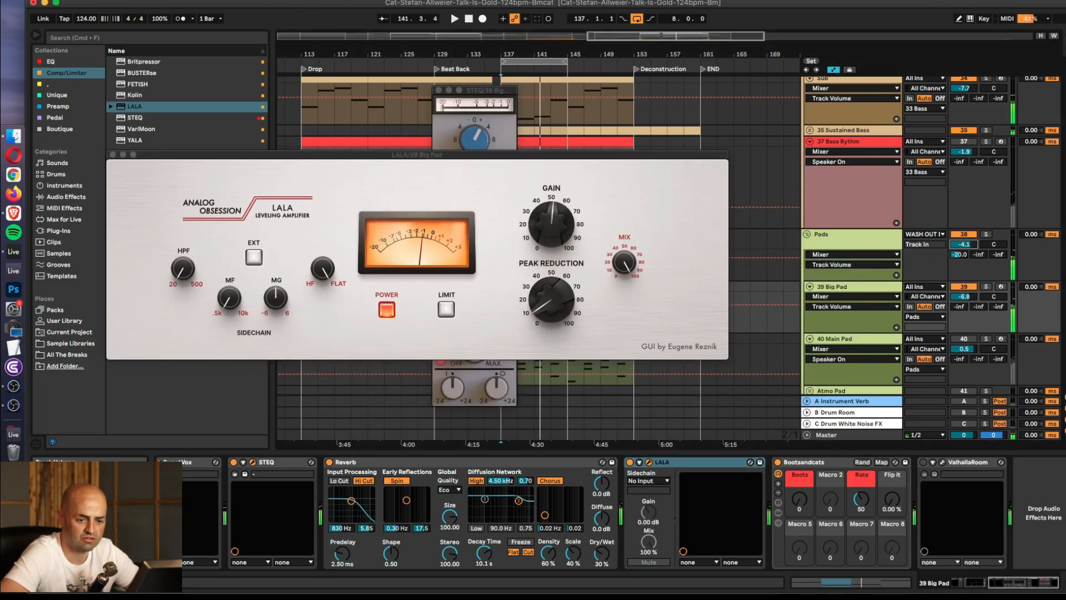
left_click(966, 297)
key("space")
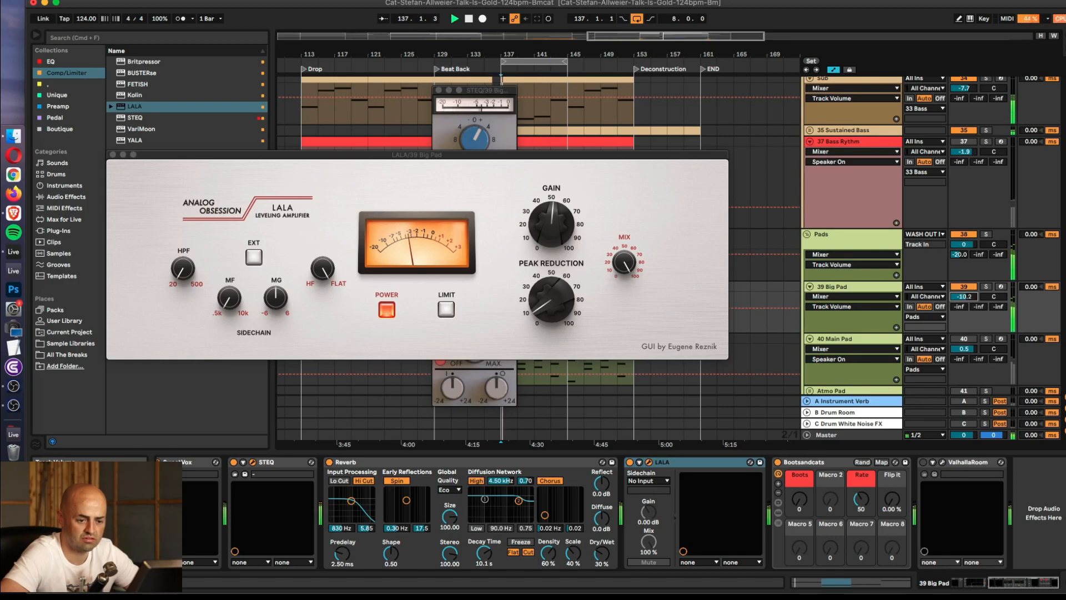
- Lower the Big Pad track volume to -12.3 dB while the loop plays
left_click(969, 286)
scroll(686, 528, "left", 9)
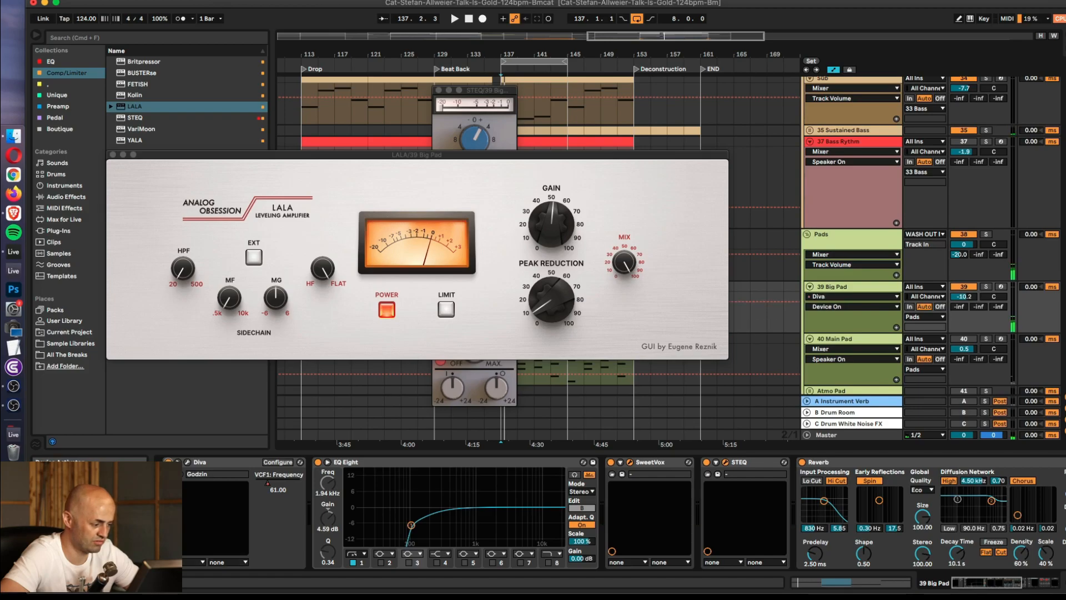
key("space")
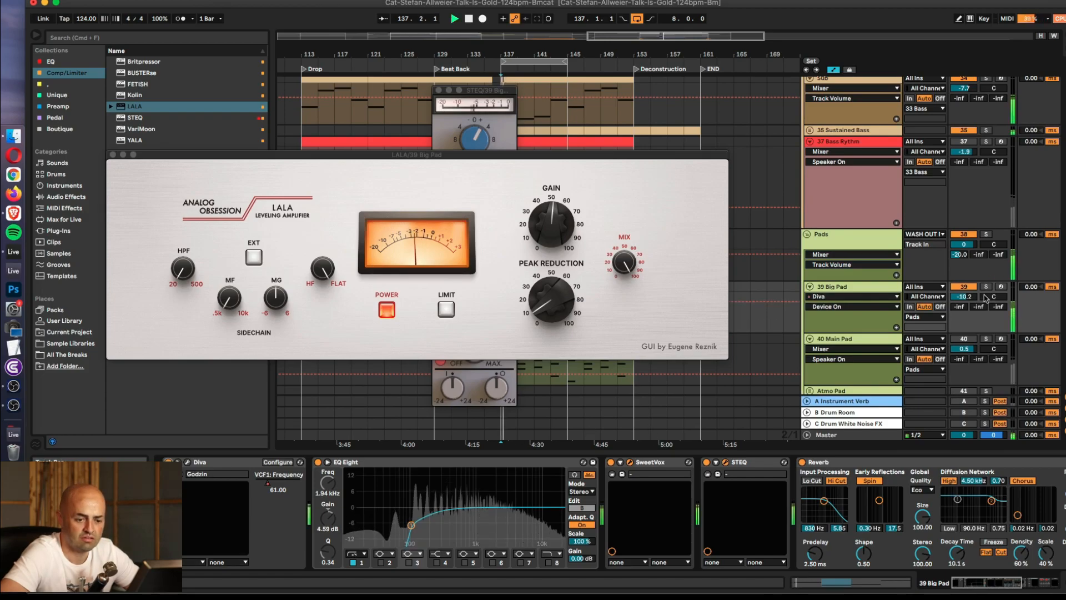
left_click_drag(964, 296, 963, 308)
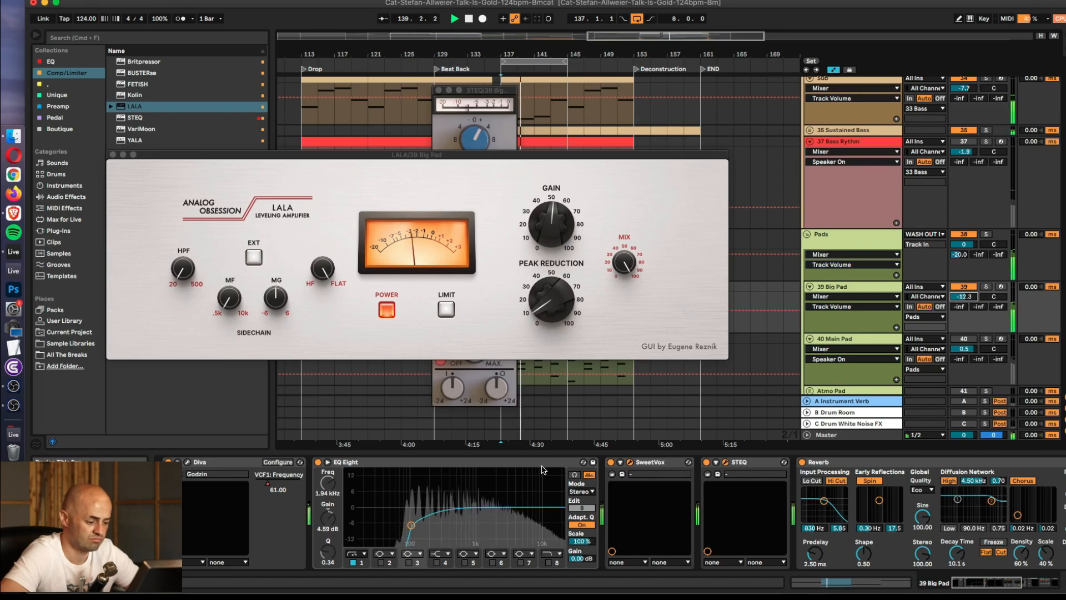
- Close the LALA and SweetVox windows, search for "ozone imager" and insert Ozone Imager 2 between Diva and EQ Eight
left_click(113, 155)
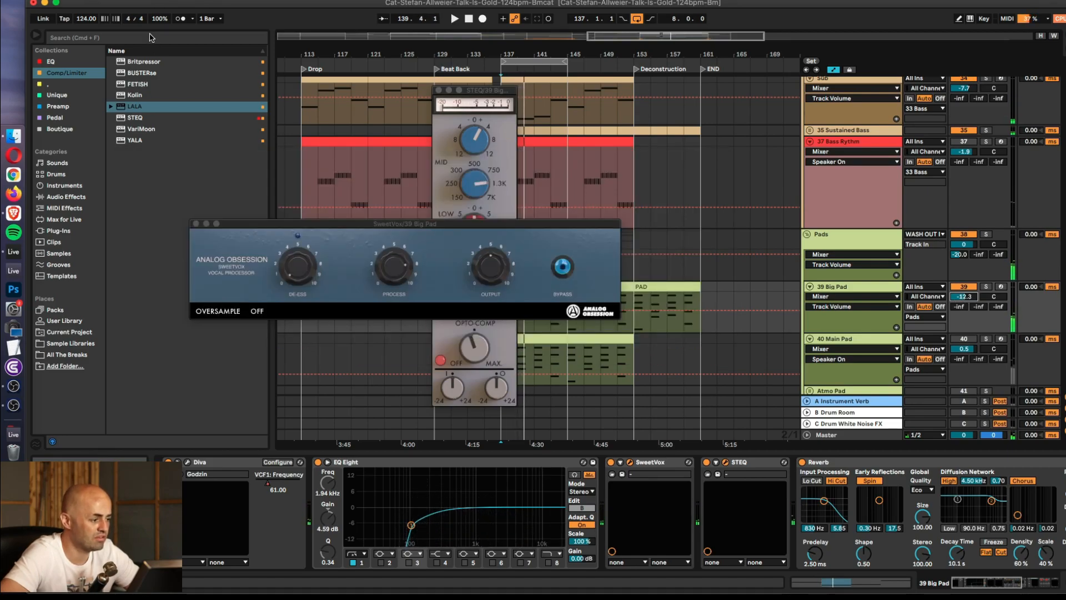
left_click(196, 224)
left_click(132, 38)
type("ozone")
type("ger")
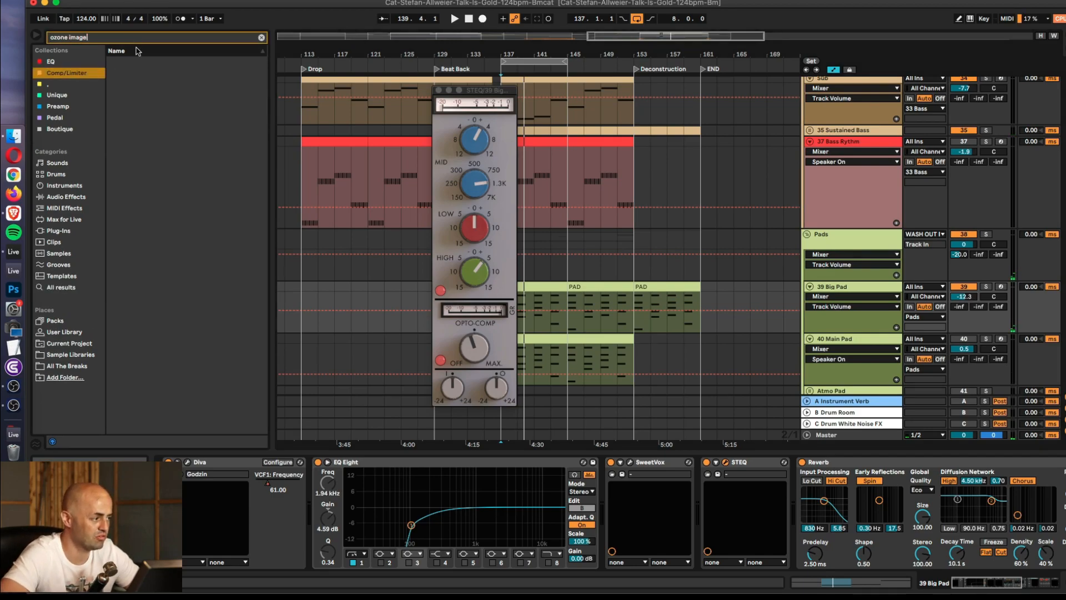
left_click(51, 291)
left_click_drag(133, 123, 327, 491)
- Enable Stereoize in Ozone Imager 2, set it to 9.2 ms with 49% width, and audition the loop
left_click_drag(473, 91, 430, 77)
left_click_drag(392, 161, 498, 158)
left_click(581, 205)
left_click_drag(562, 282, 563, 262)
left_click_drag(600, 298, 562, 251)
key("space")
key("space")
key("space")
key("space")
key("space")
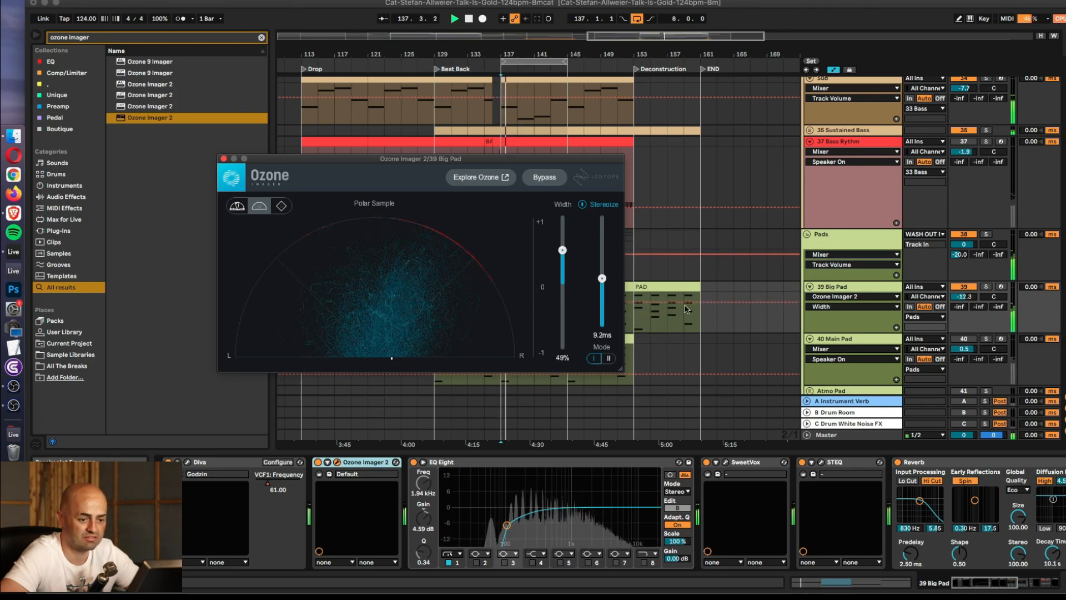
- Stop playback and lower the Big Pad track volume to -13.3 dB
key("space")
left_click_drag(969, 297, 969, 300)
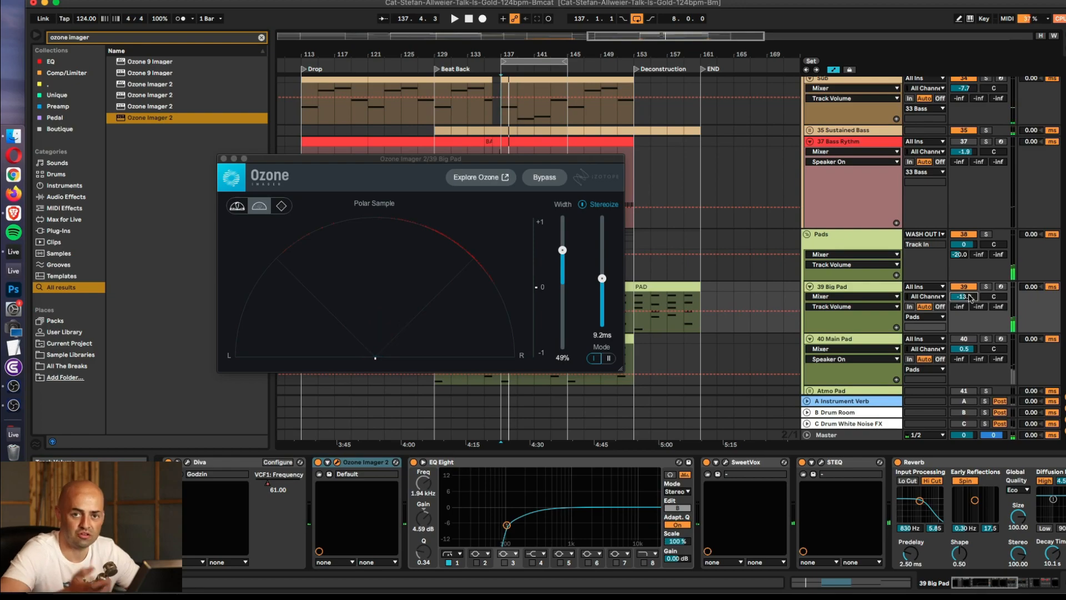
- Play the loop and reduce Ozone Imager 2's width to 40% and its Stereoize amount to 8.2 ms
key("space")
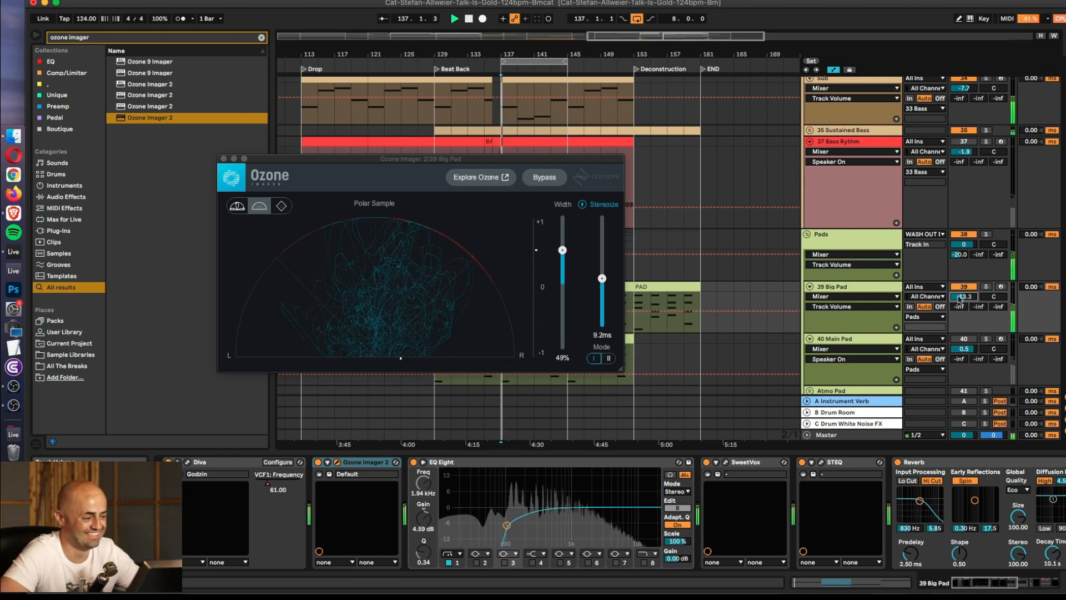
left_click_drag(562, 252, 601, 287)
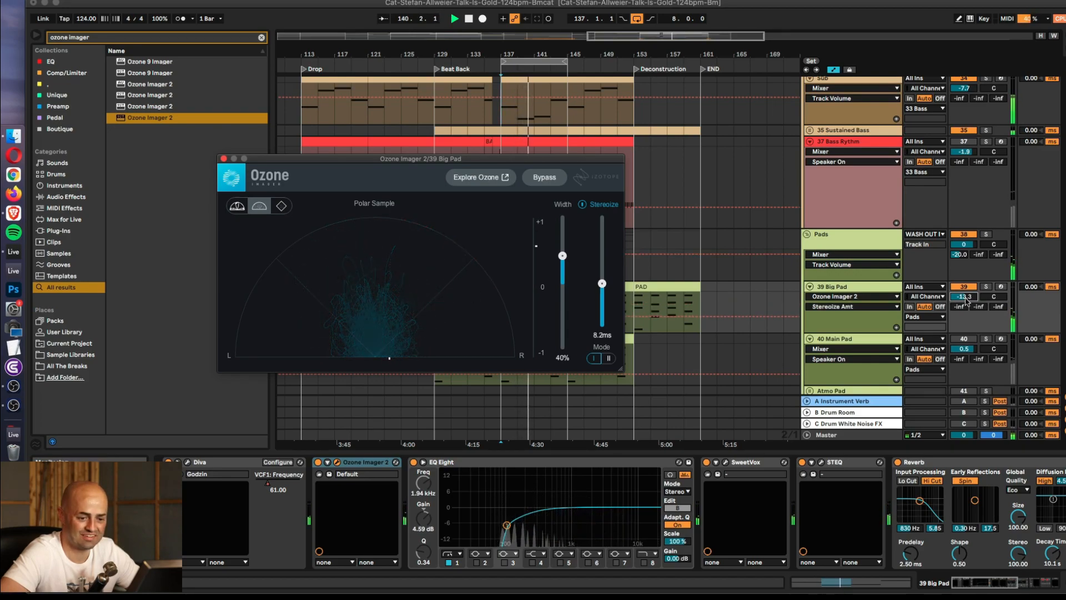
- Raise the Big Pad track volume to -12.7 dB and lower its Reverb's Dry/Wet to 24%
left_click_drag(966, 300, 970, 298)
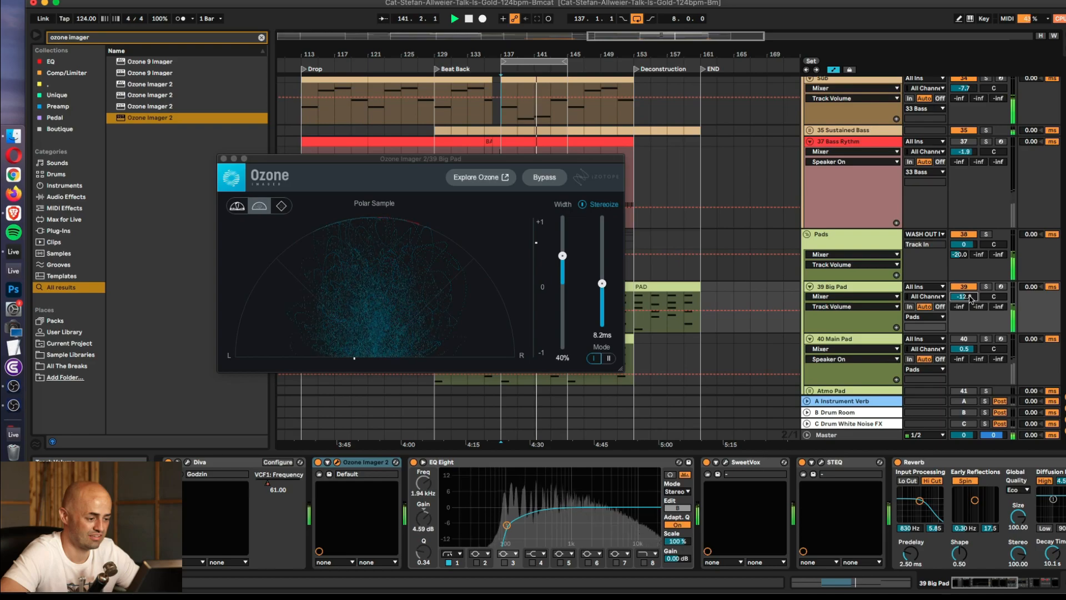
scroll(756, 487, "right", 5)
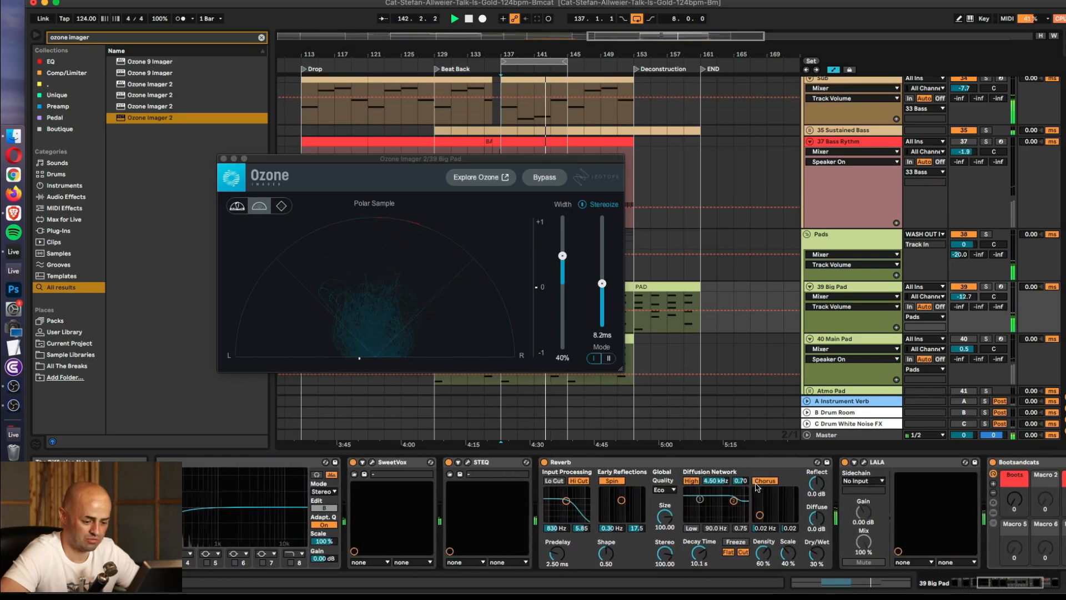
scroll(756, 487, "right", 1)
left_click_drag(812, 553, 811, 559)
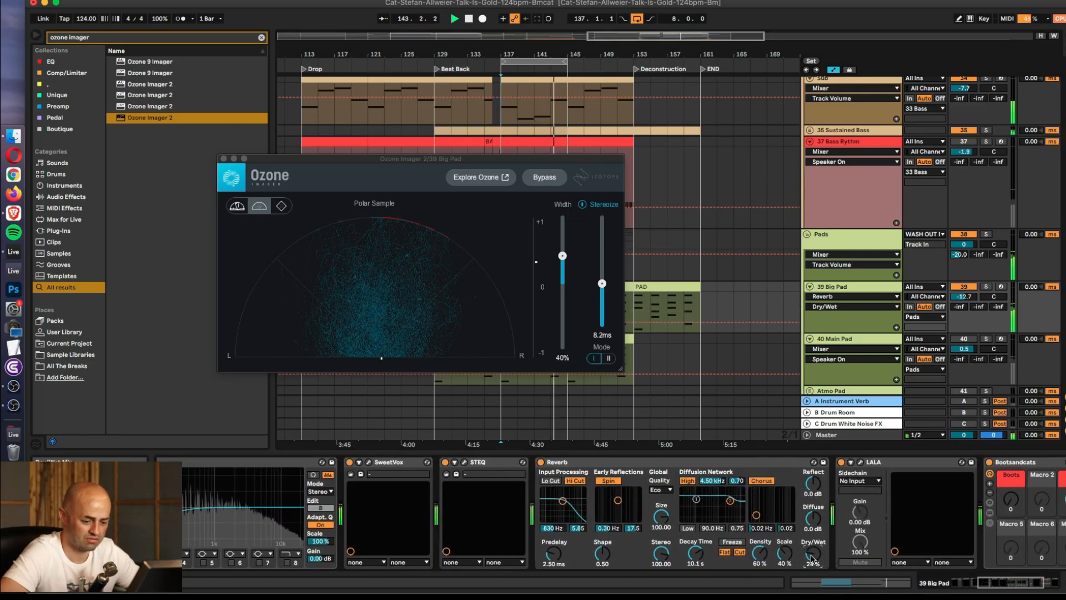
- Reduce Ozone Imager 2 to 32% width and 7.1 ms Stereoize, and adjust the Process amount in SweetVox
scroll(562, 520, "left", 6)
left_click_drag(561, 261, 603, 293)
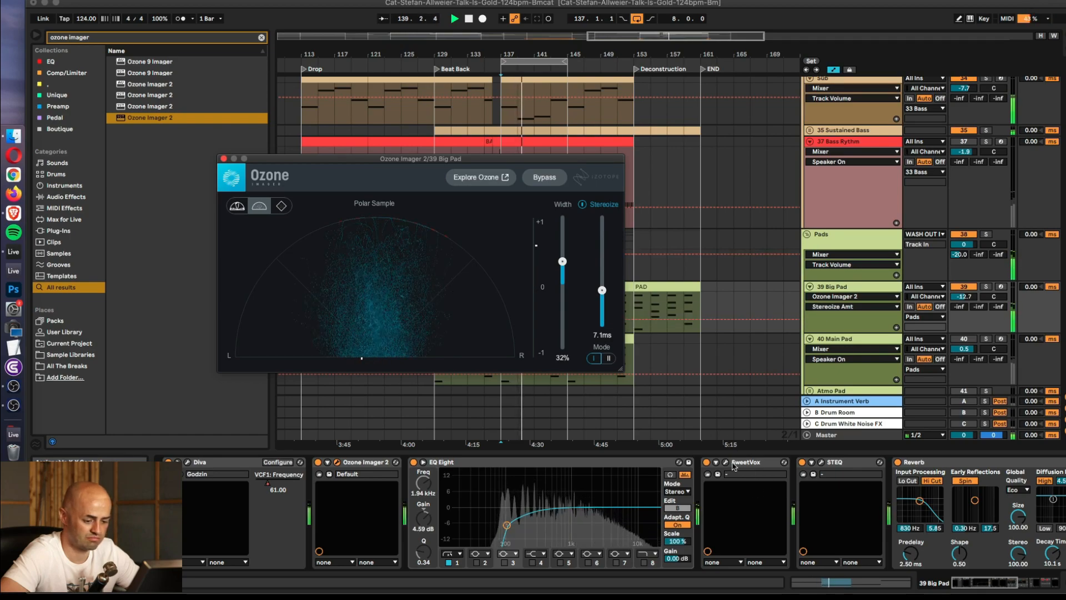
left_click(725, 462)
left_click(386, 266)
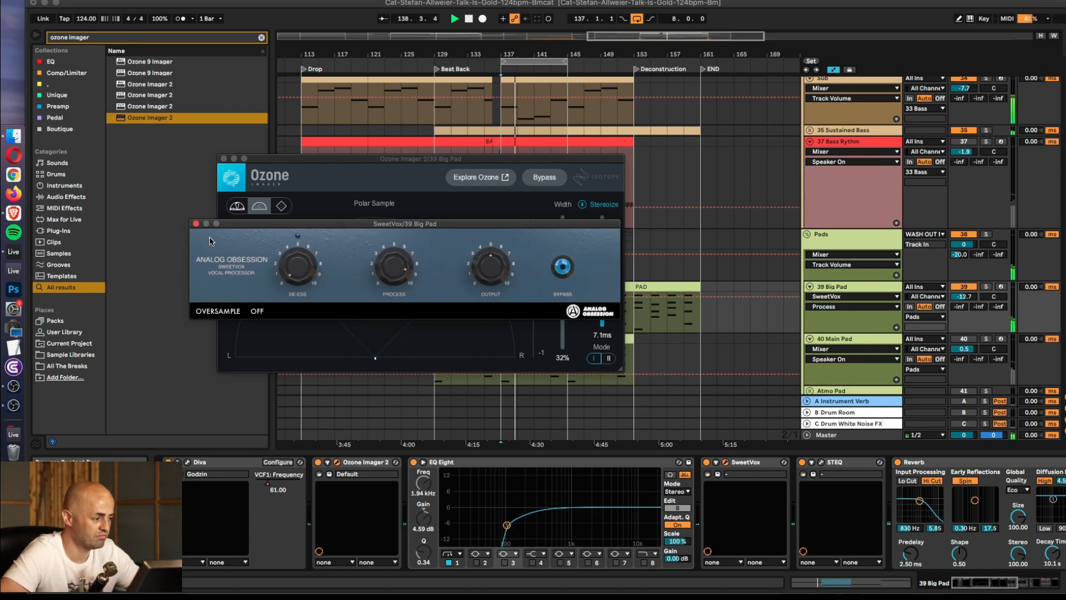
- Close the SweetVox and Ozone Imager 2 windows, set the Big Pad track volume to -13.0 dB and stop playback
left_click(195, 223)
left_click(222, 161)
left_click_drag(958, 298, 959, 302)
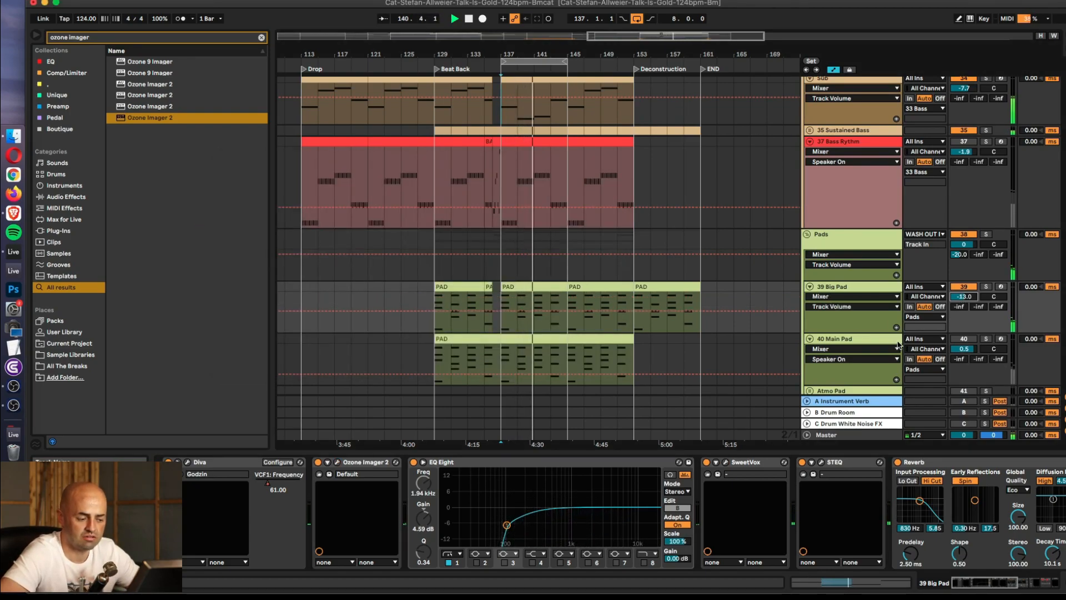
key("space")
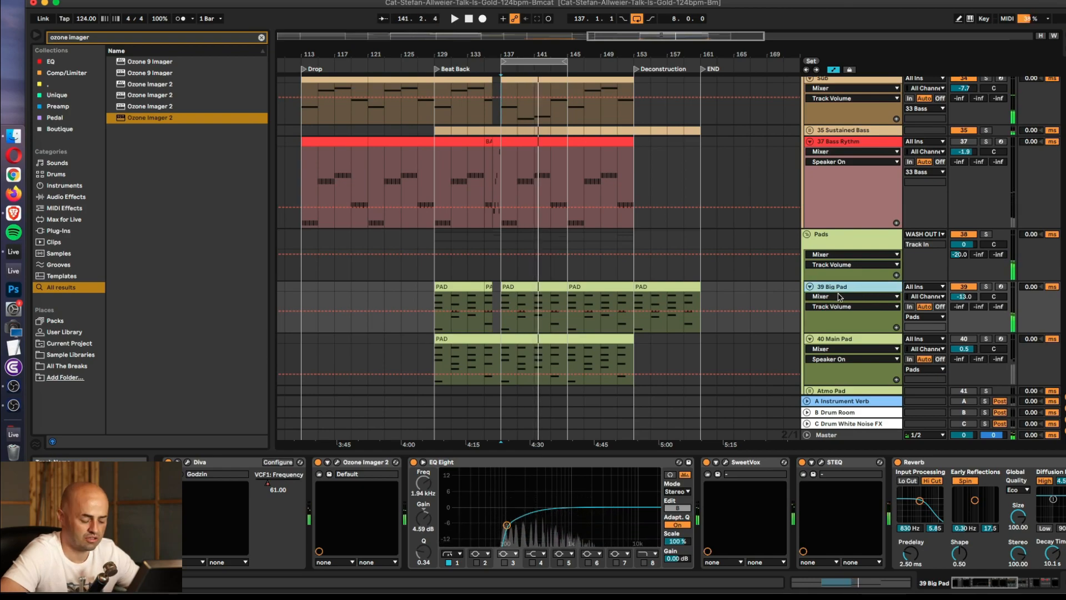
- Rename the Big Pad track as Saw Pad
key("super+r")
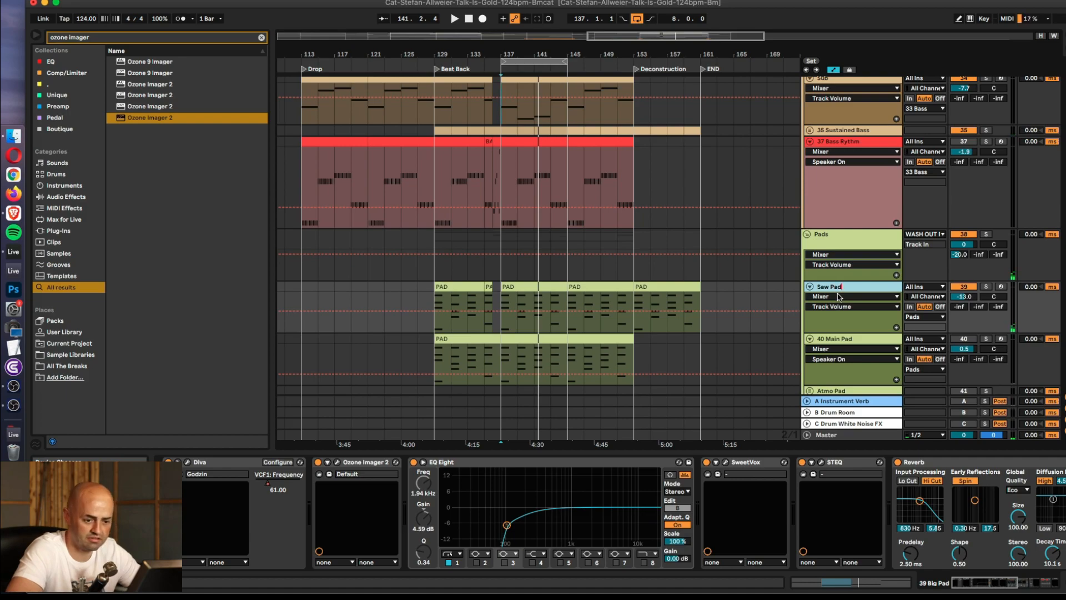
type("Saw Pad")
key("Return")
- Solo the Main Pad track, play the loop briefly and bring up the track's device chain
scroll(876, 332, "down", 3)
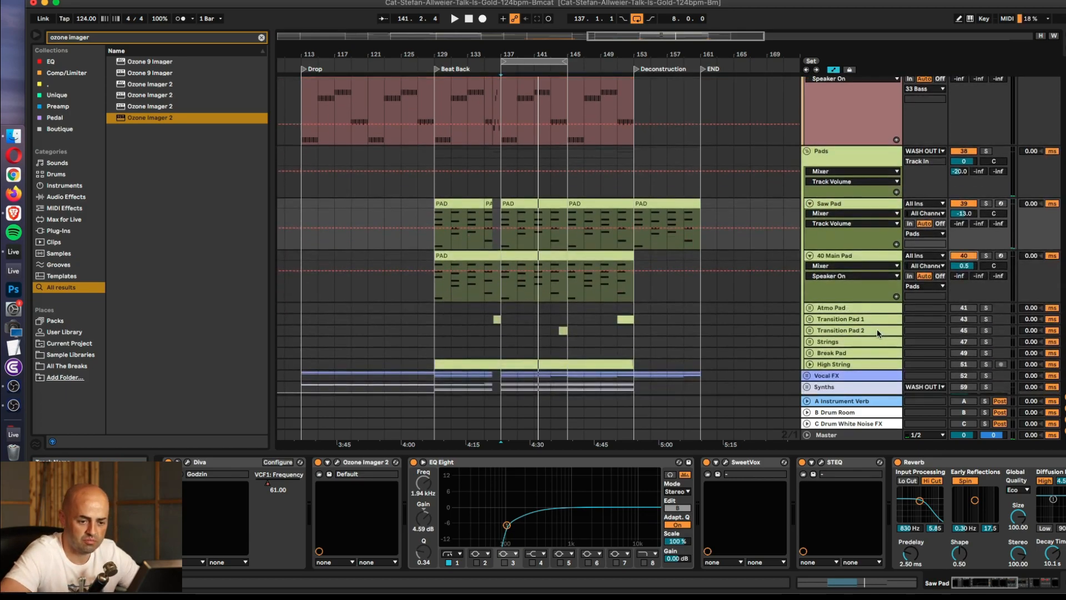
left_click(986, 257)
key("space")
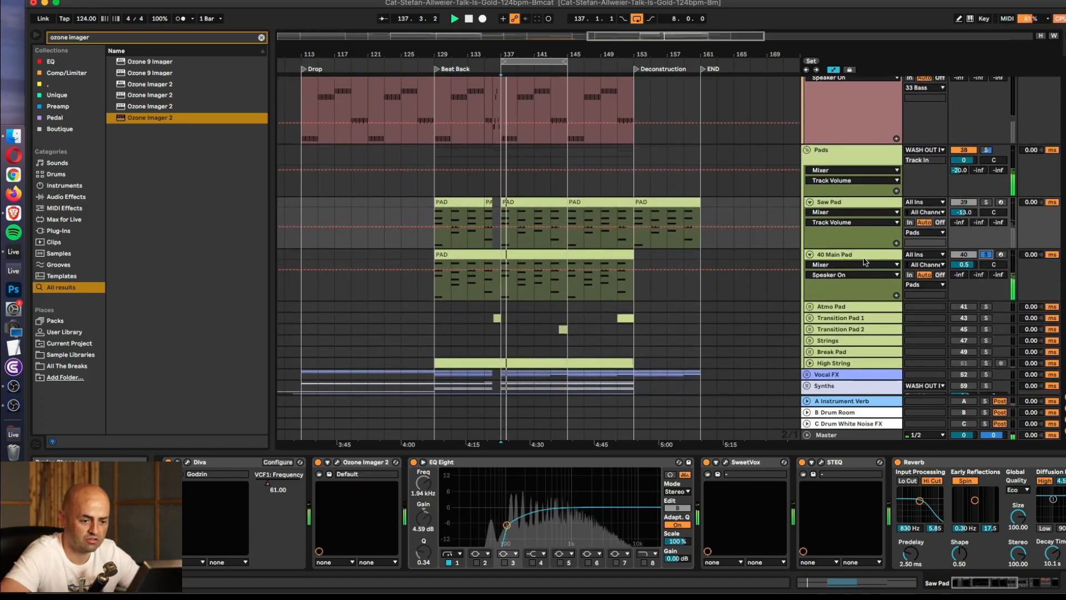
left_click(862, 260)
scroll(626, 526, "right", 10)
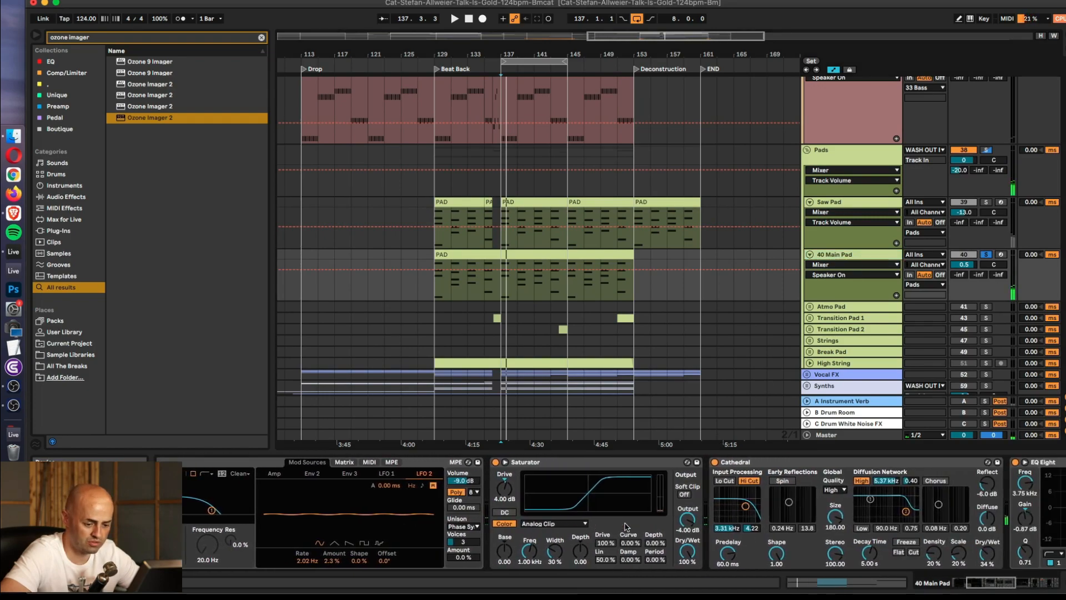
- Strip the Main Pad chain down to Wavetable by deleting EQ Eight, Utility, both Compressors, the Cathedral reverb and Saturator
scroll(528, 490, "left", 3)
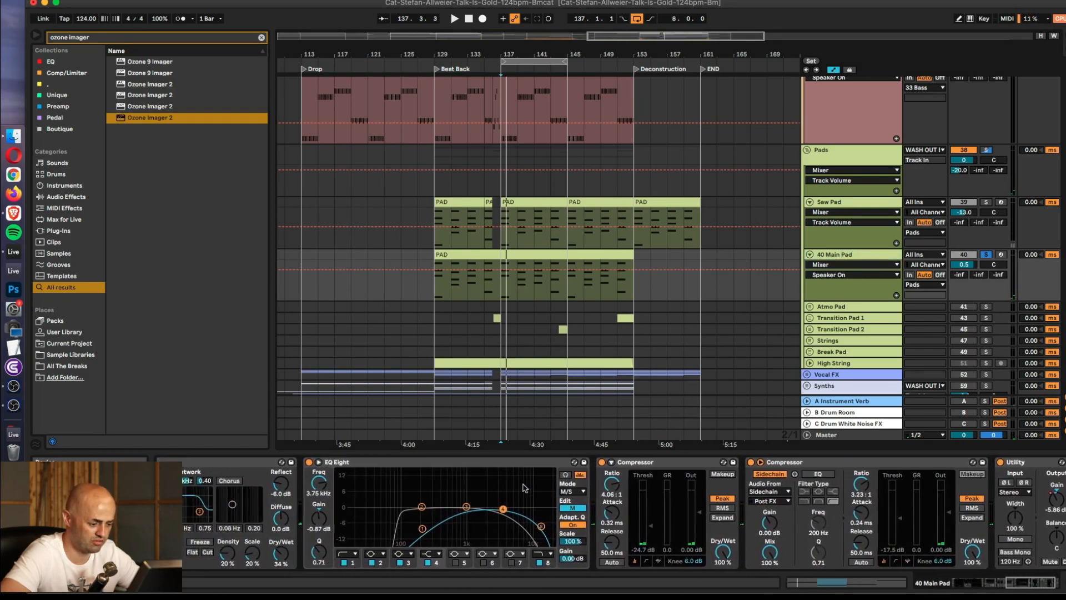
left_click(502, 462)
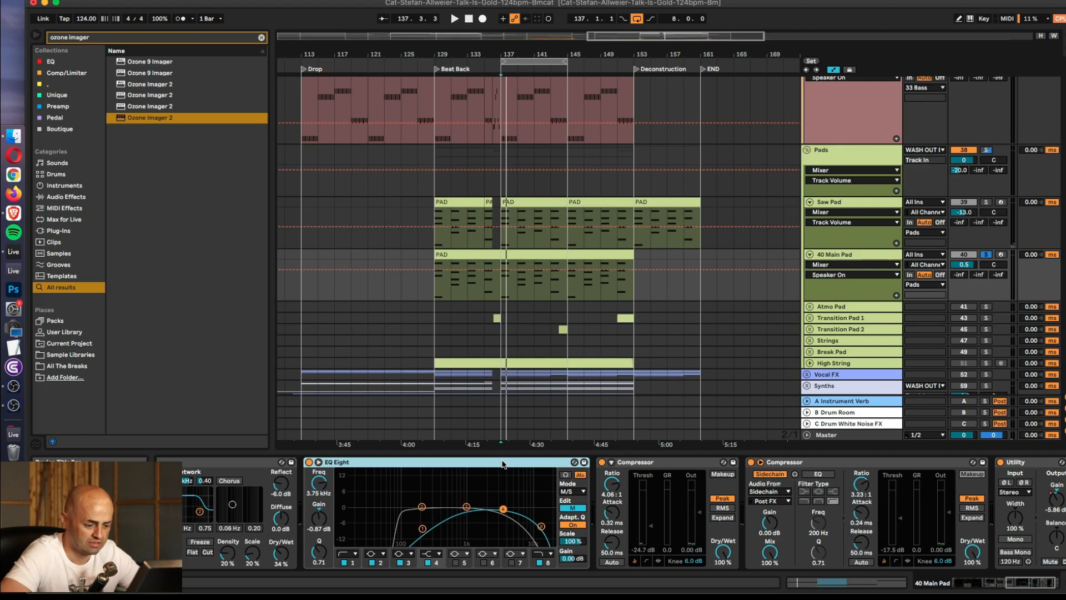
key("Delete")
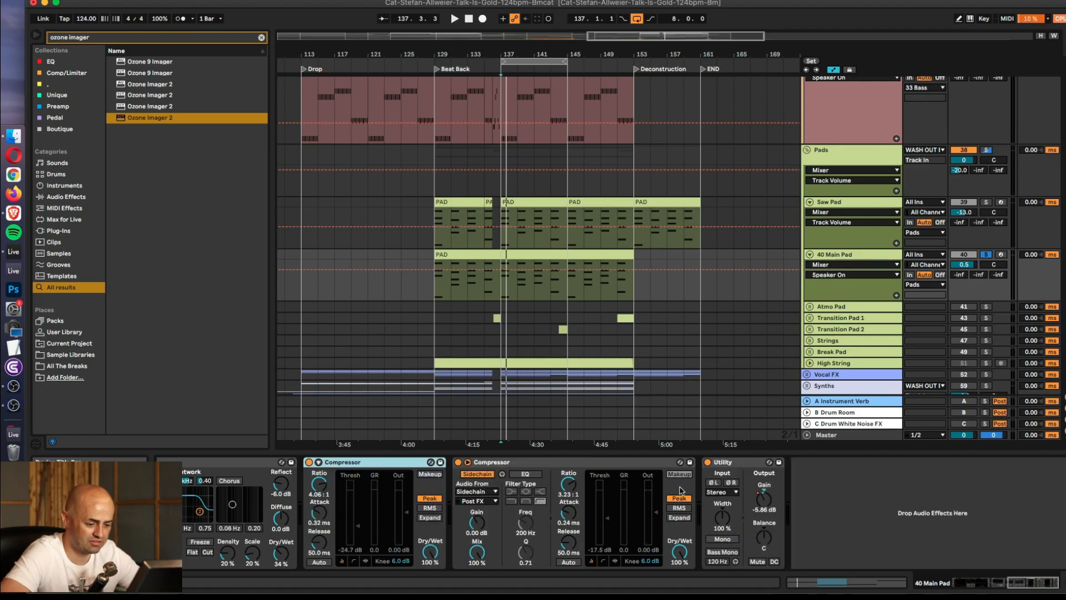
left_click(758, 496)
key("w")
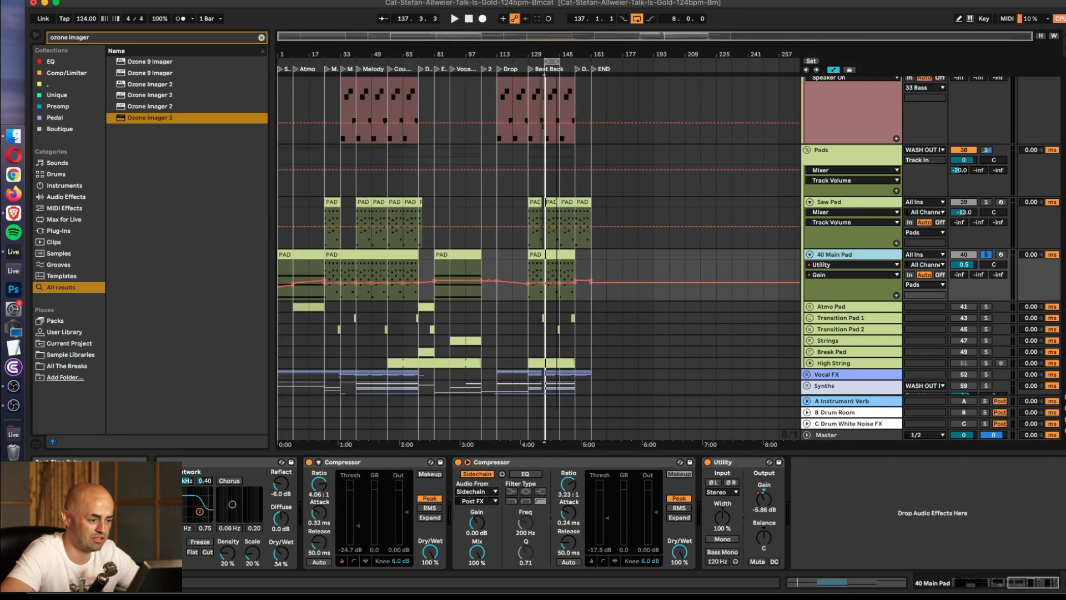
left_click(747, 464)
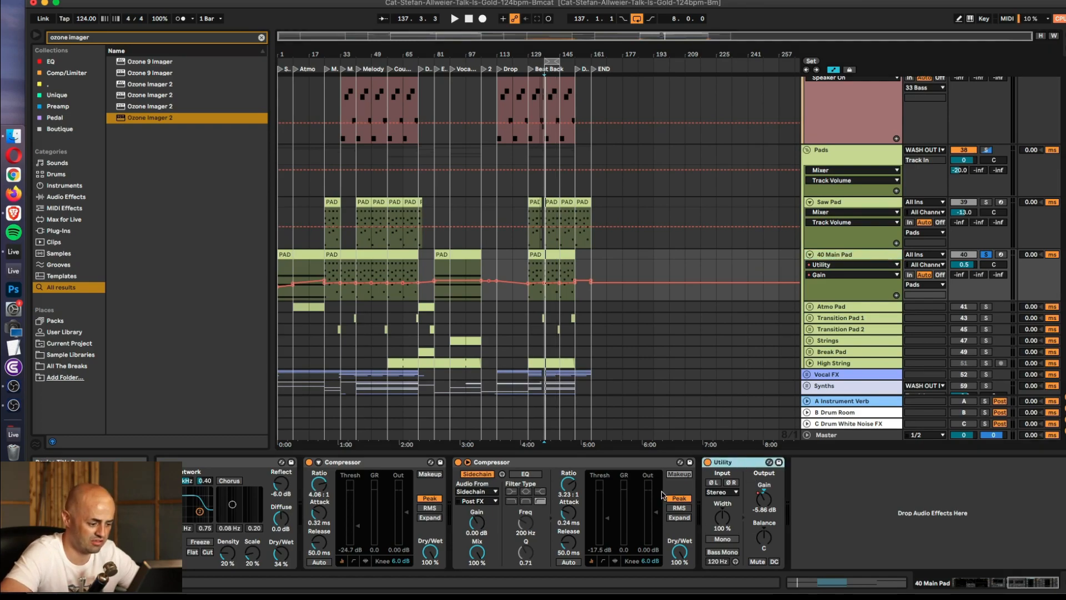
key("Delete")
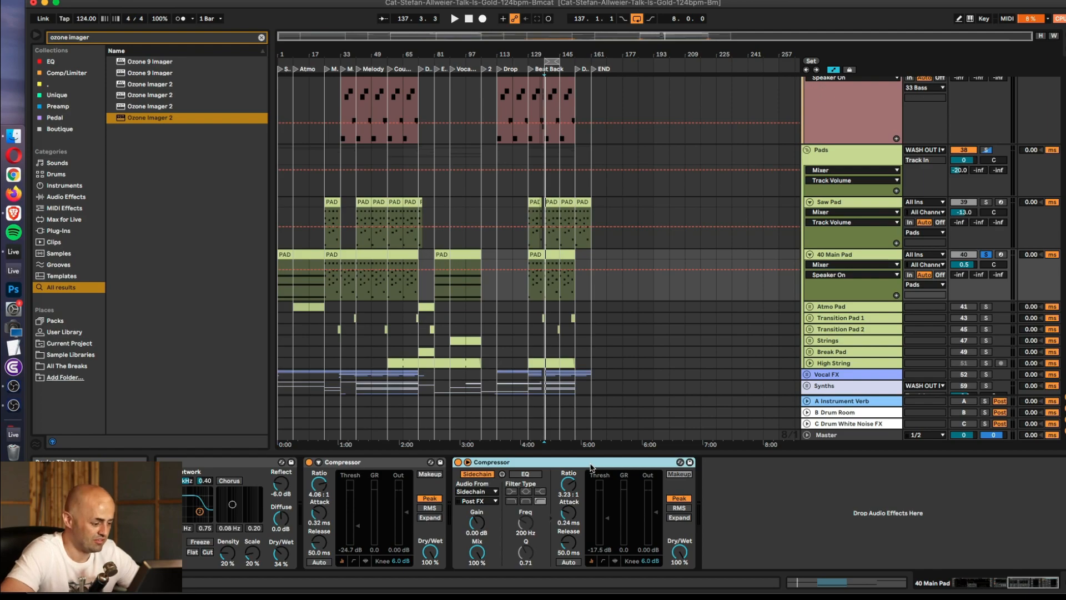
key("Delete")
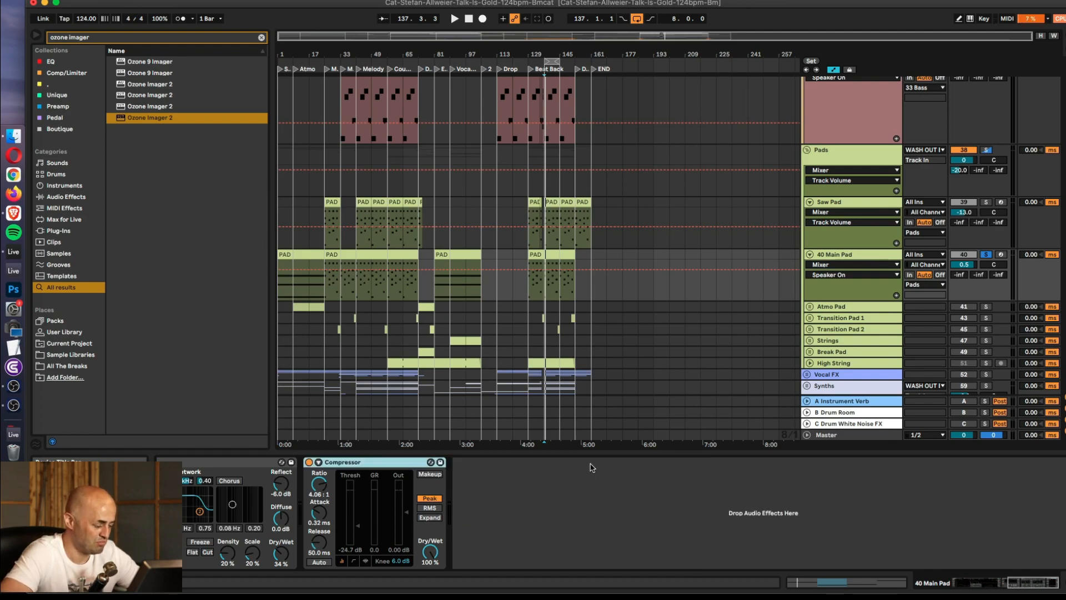
key("Delete")
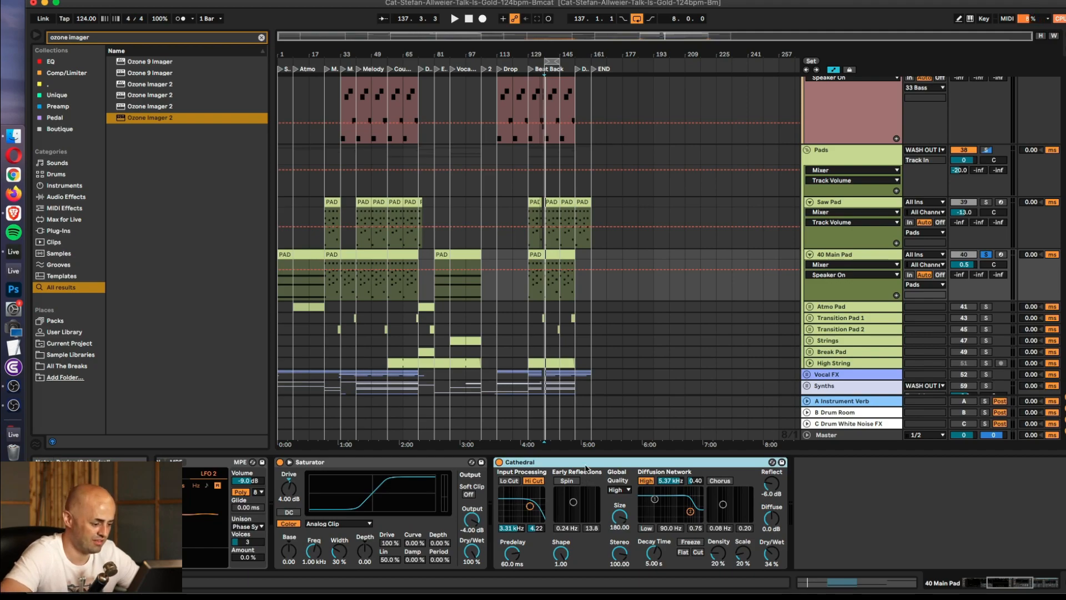
key("Delete")
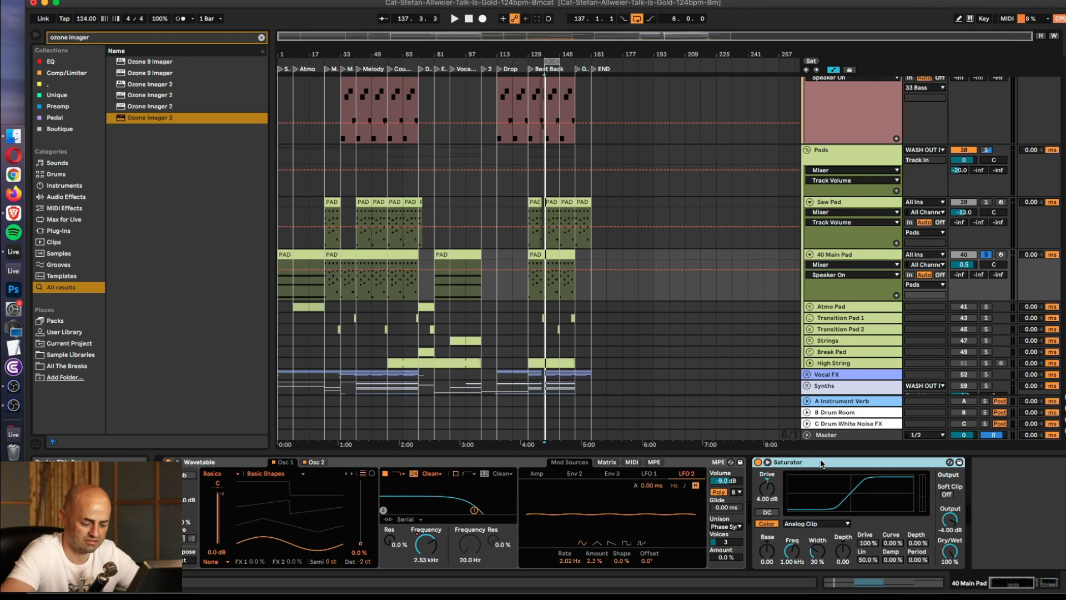
key("Delete")
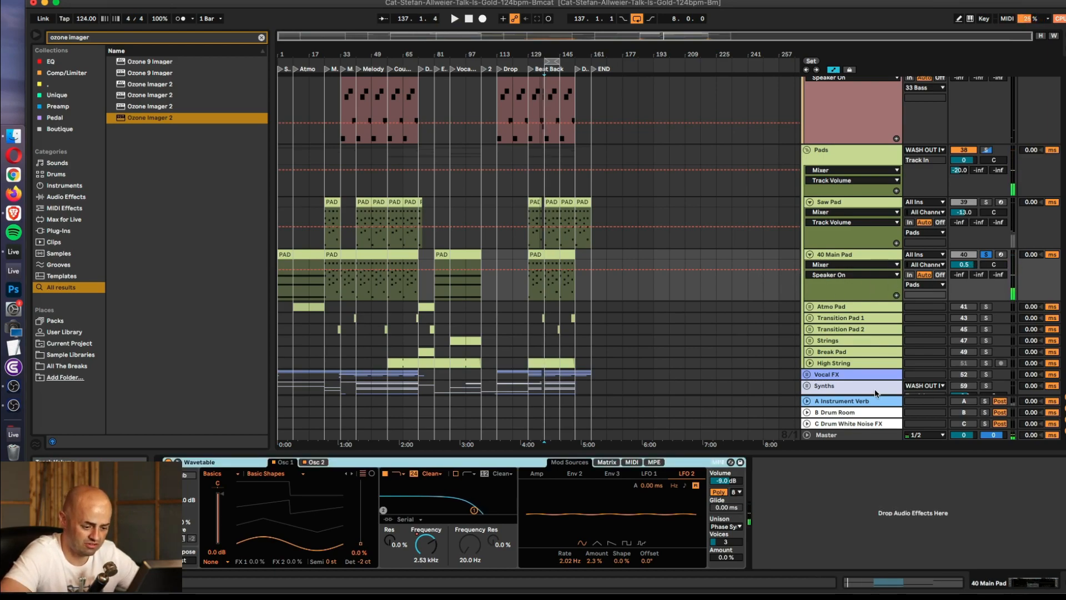
- Try 5 unison voices in the Main Pad's Wavetable and lower the track volume to -14.9 dB
left_click_drag(727, 543, 727, 537)
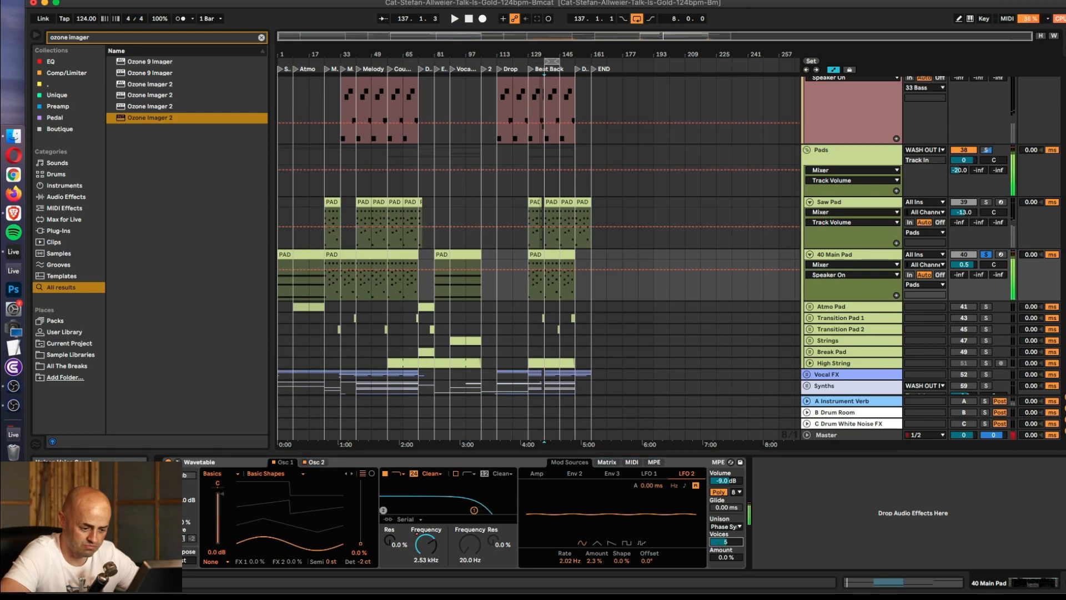
left_click_drag(966, 268, 967, 284)
key("space")
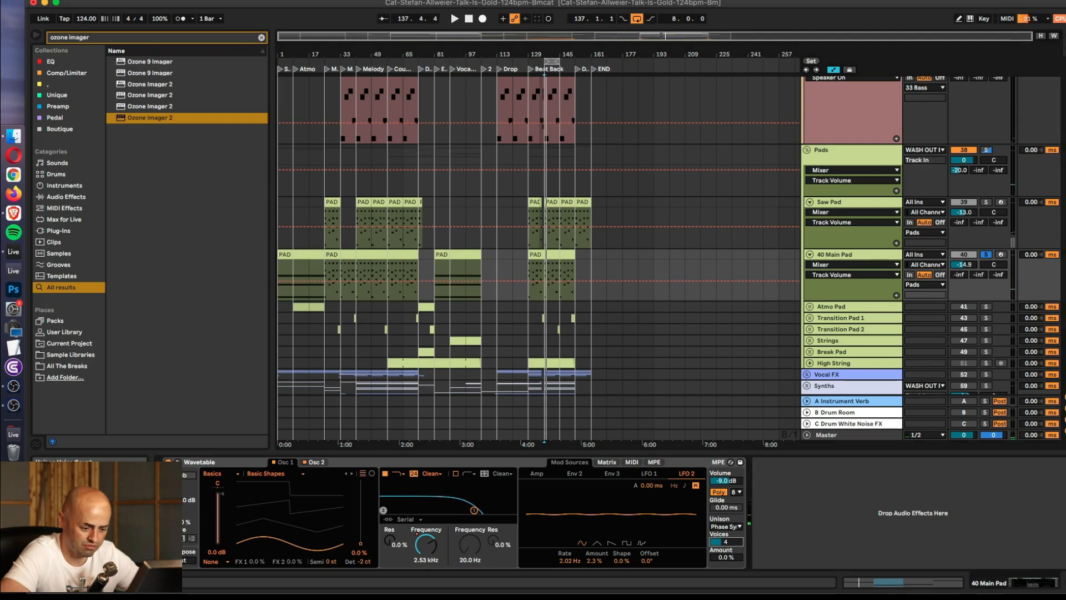
- Set Wavetable's unison to 3 voices with an amount of 29% while auditioning the loop
left_click_drag(729, 558, 729, 541)
key("space")
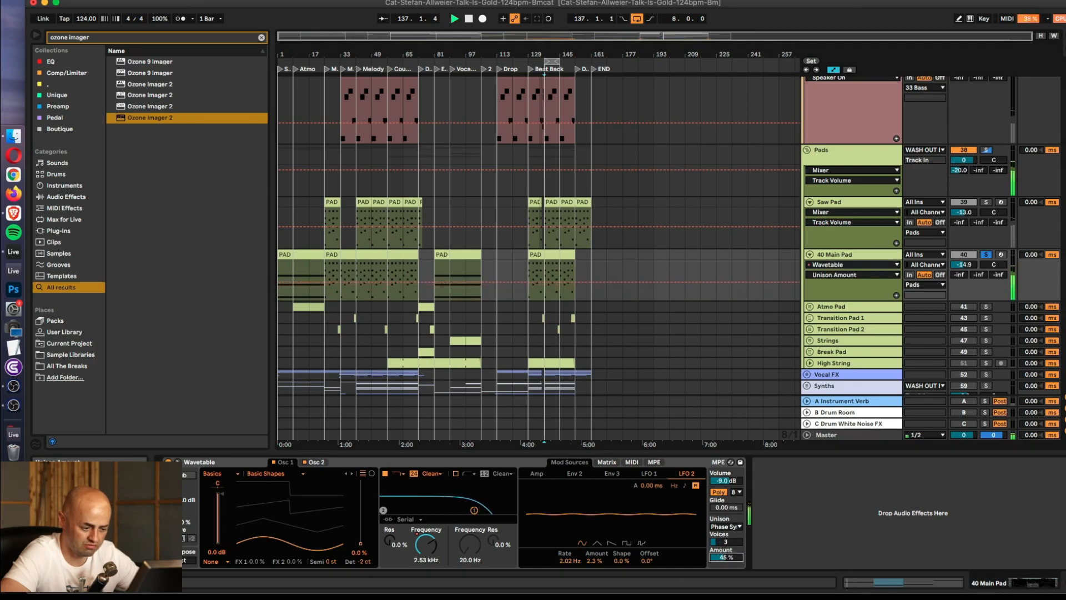
key("space")
- Search the browser for "eq" and insert EQ Eight after Wavetable on the Main Pad track
double_click(136, 38)
key("super+a")
key("BackSpace")
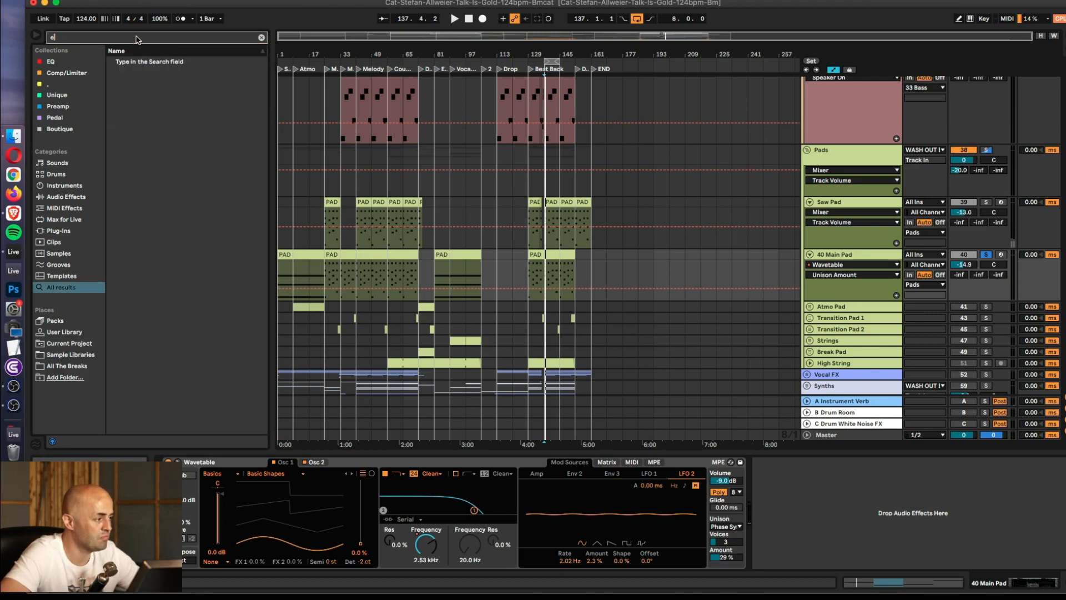
type("eq")
left_click_drag(138, 76, 777, 521)
- During playback, shape EQ Eight's band 1 low cut slightly above 100 Hz and switch off band 3
key("space")
left_click_drag(841, 529, 857, 532)
left_click(849, 562)
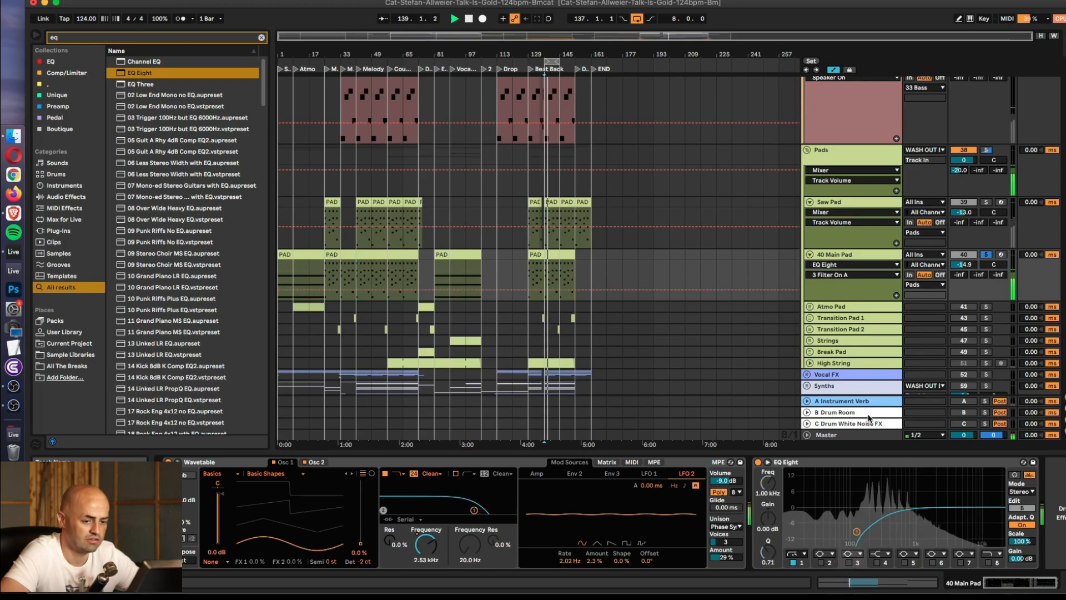
- Solo the Saw Pad alongside the Main Pad, audition them together and group the two tracks
left_click(986, 202)
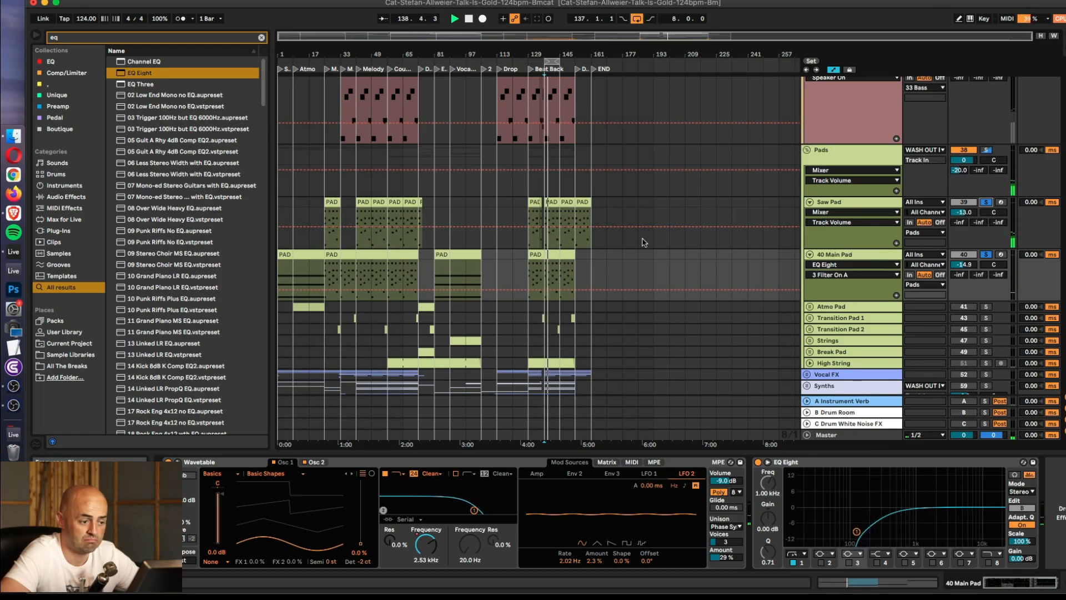
left_click(841, 208)
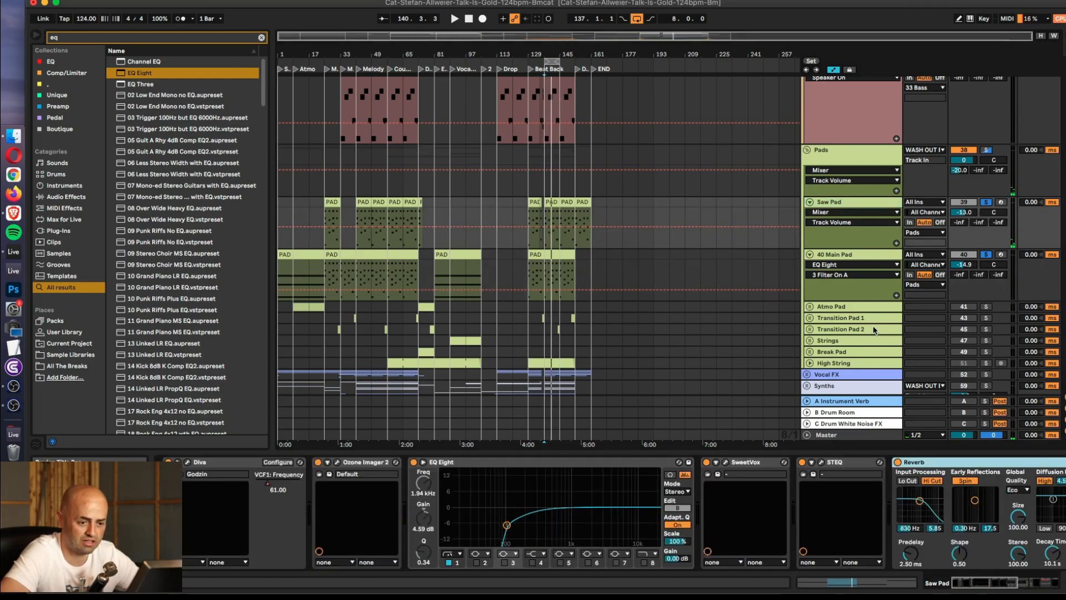
left_click(855, 161)
left_click(842, 203)
left_click(842, 256)
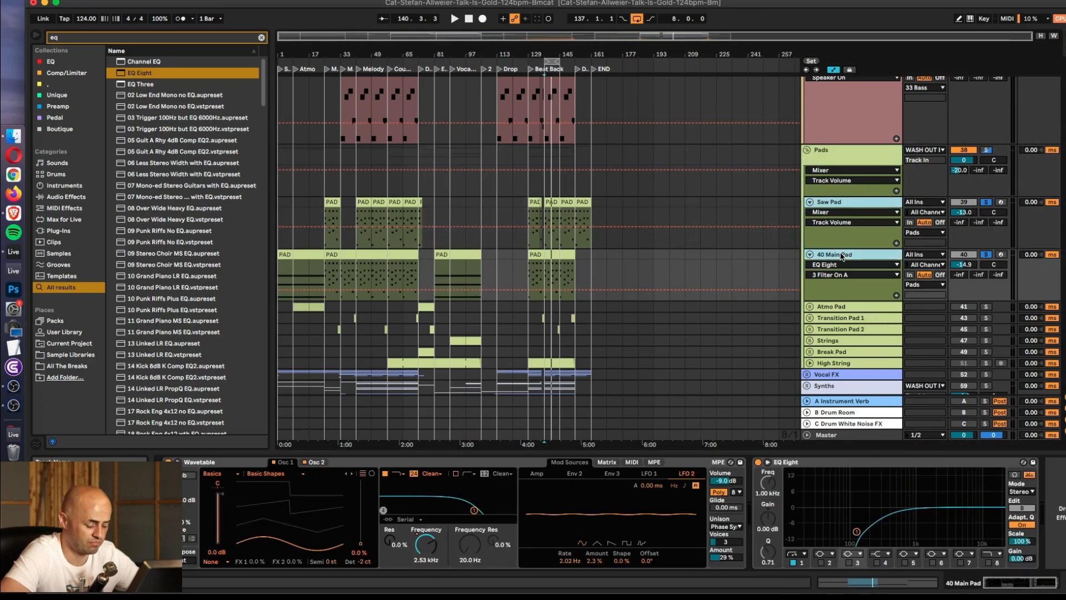
key("super+g")
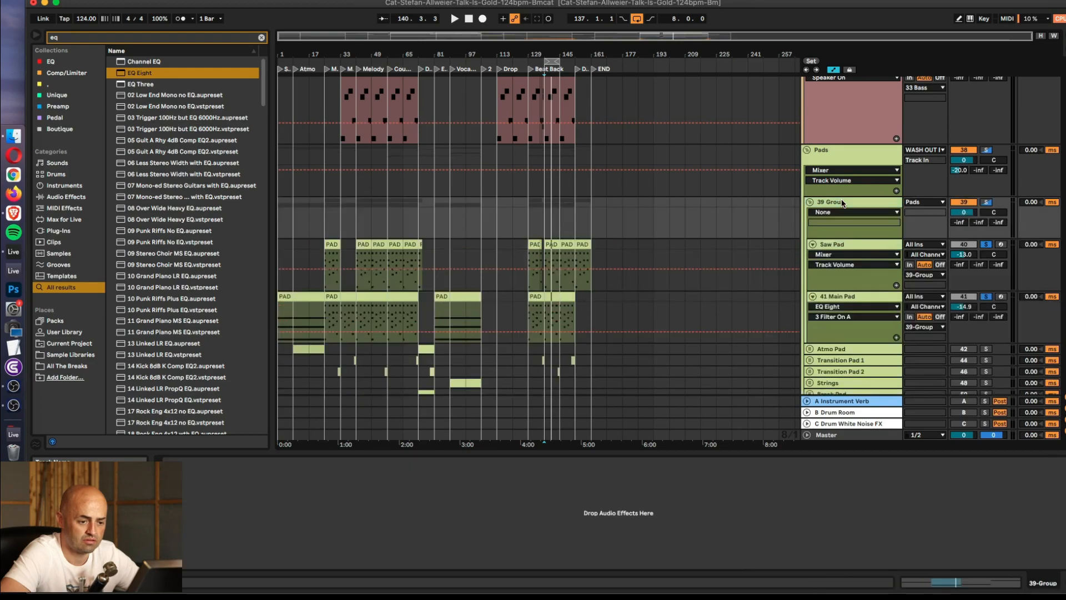
- Group Reverb and LALA on the Saw Pad into an audio effect rack and move Bootsandcats into it after LALA
left_click(843, 244)
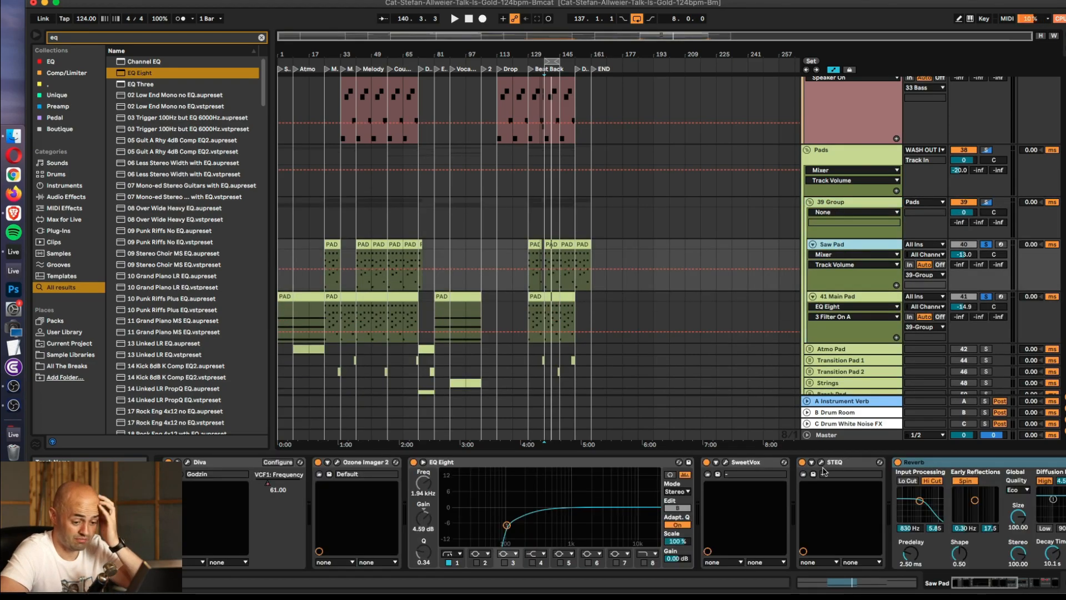
left_click(920, 474)
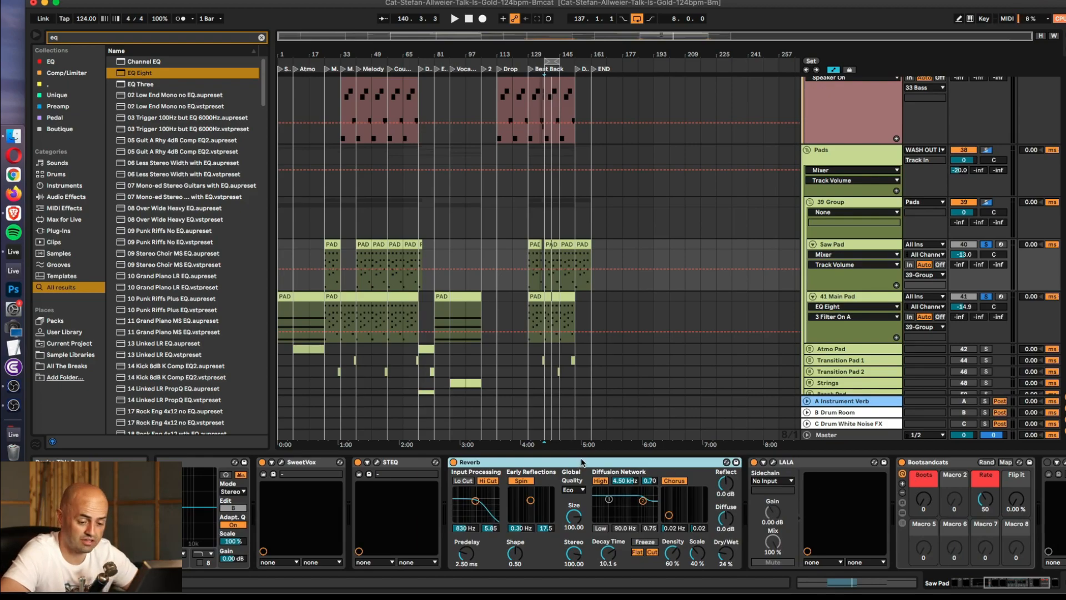
left_click(792, 465)
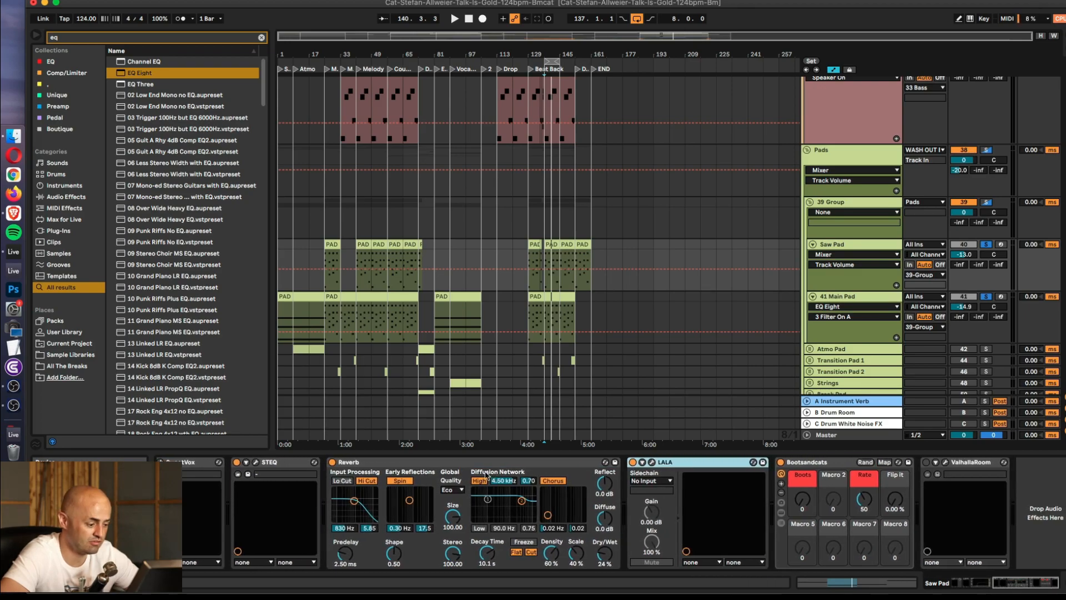
left_click(832, 464)
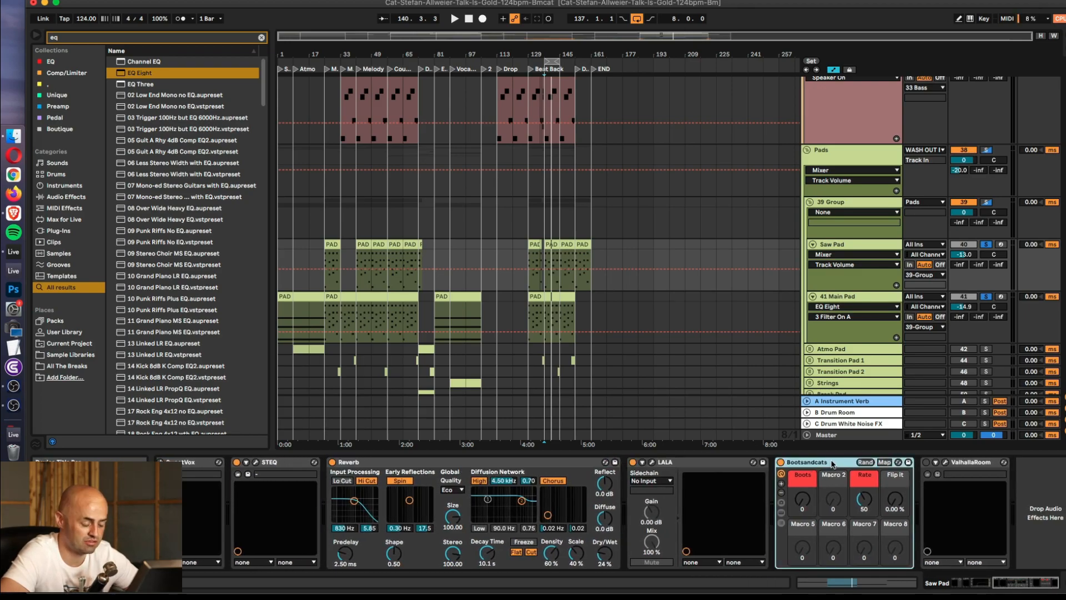
left_click(387, 464)
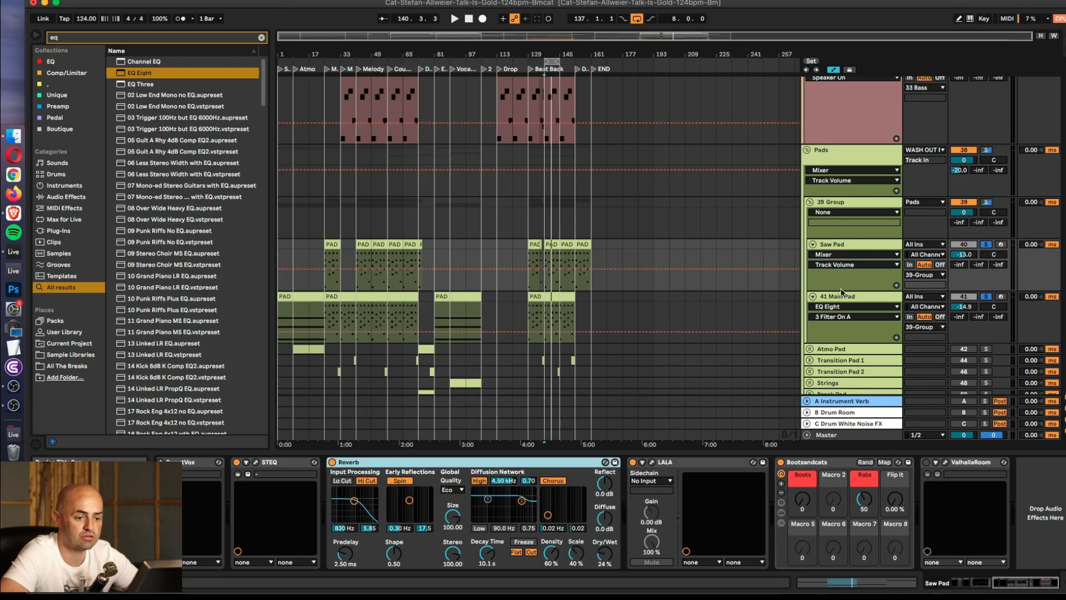
left_click(674, 475)
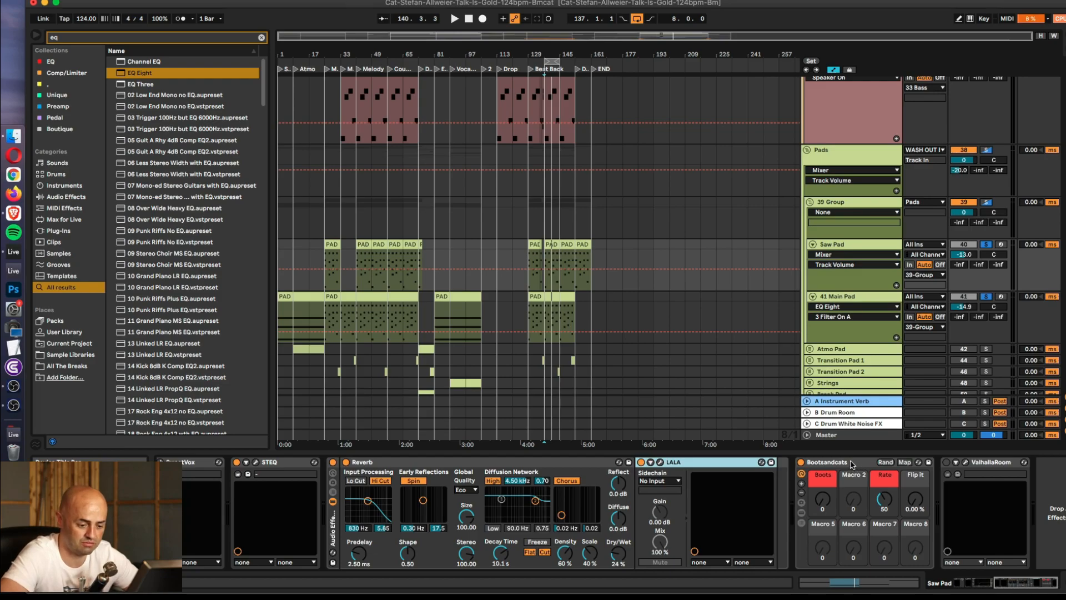
left_click_drag(855, 466, 770, 476)
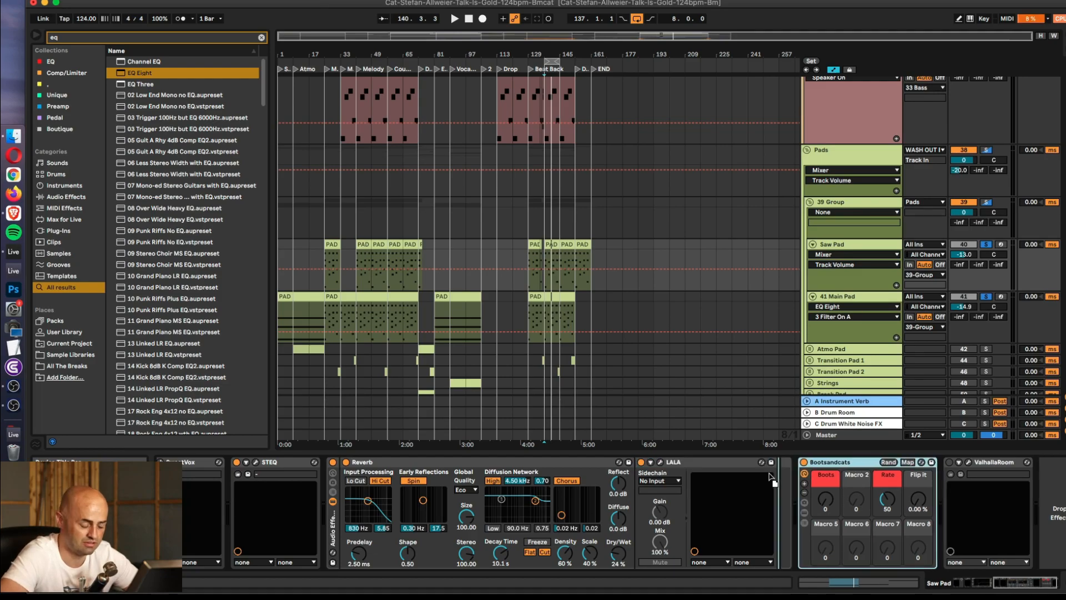
- Move the rack from the Saw Pad to the 39 Group track and play the loop
left_click(333, 526)
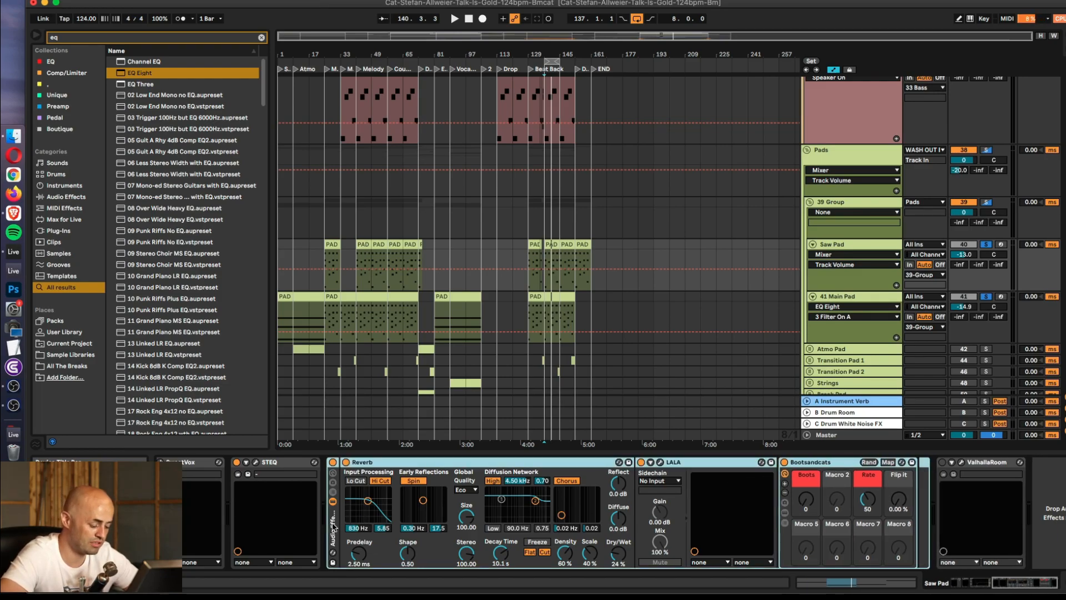
left_click(848, 205)
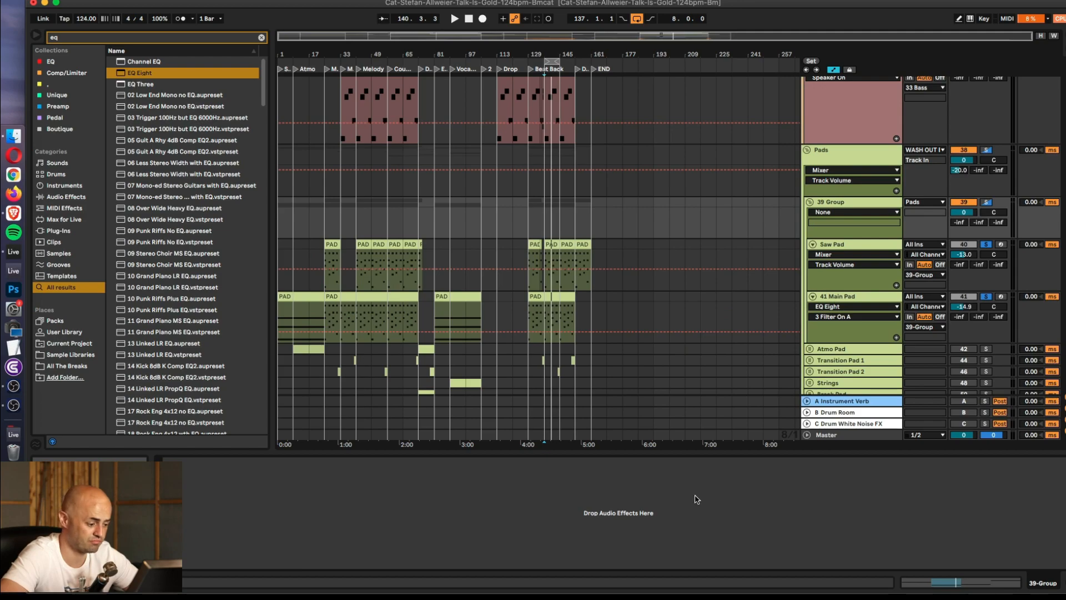
key("space")
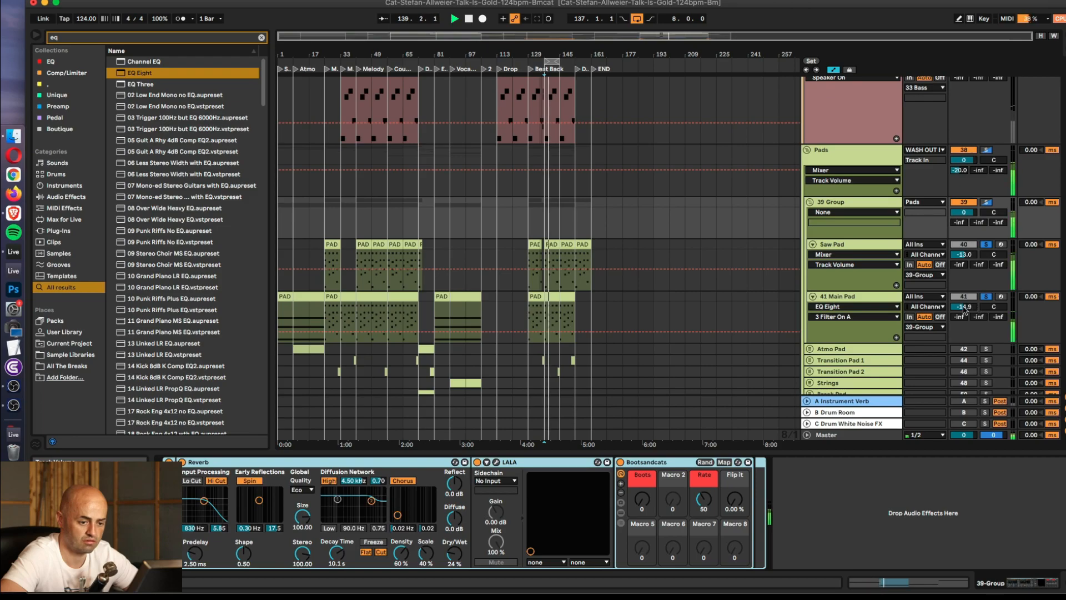
- Search the browser for "auto pan" and insert Auto Pan after EQ Eight on the Main Pad track
left_click(854, 301)
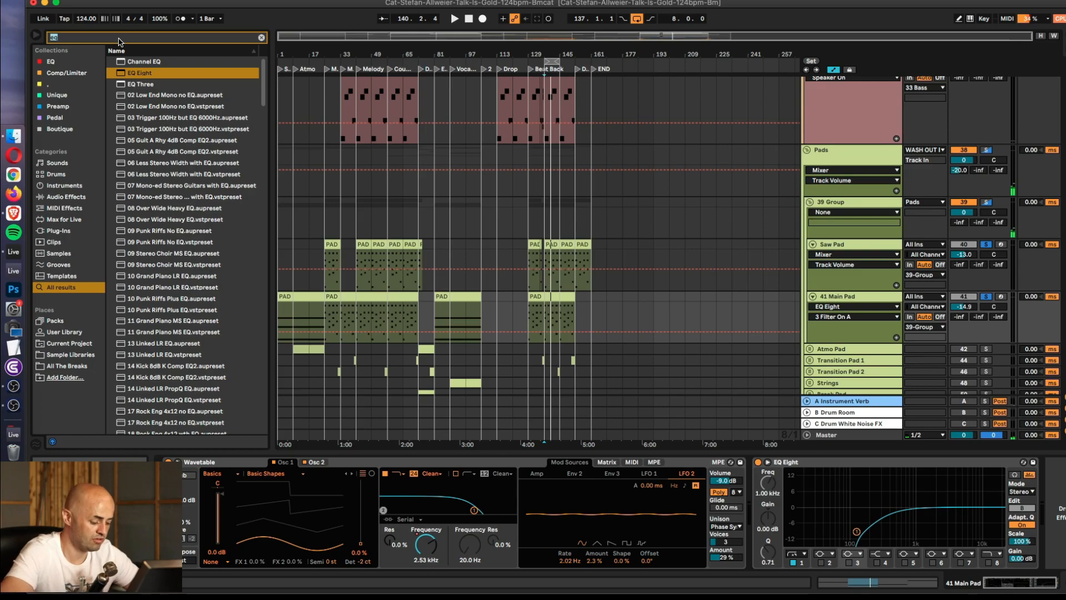
key("BackSpace")
key("BackSpace")
type("auto pan")
left_click_drag(140, 62, 1043, 564)
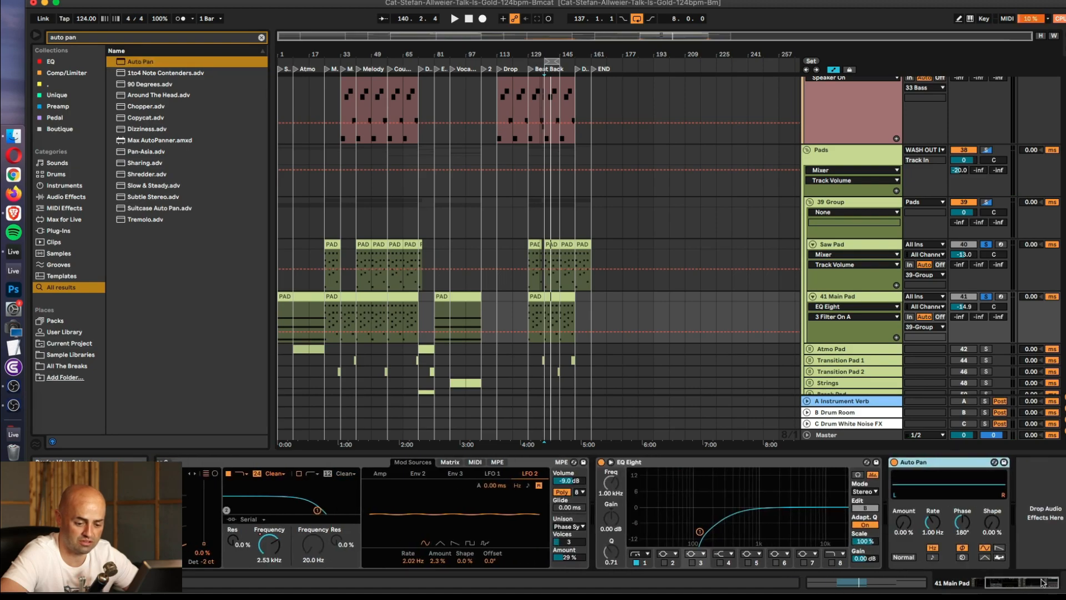
- Set Auto Pan's rate to tempo-synced 3 and its amount to about 49.2% while auditioning the loop
left_click_drag(934, 526, 938, 528)
left_click(933, 557)
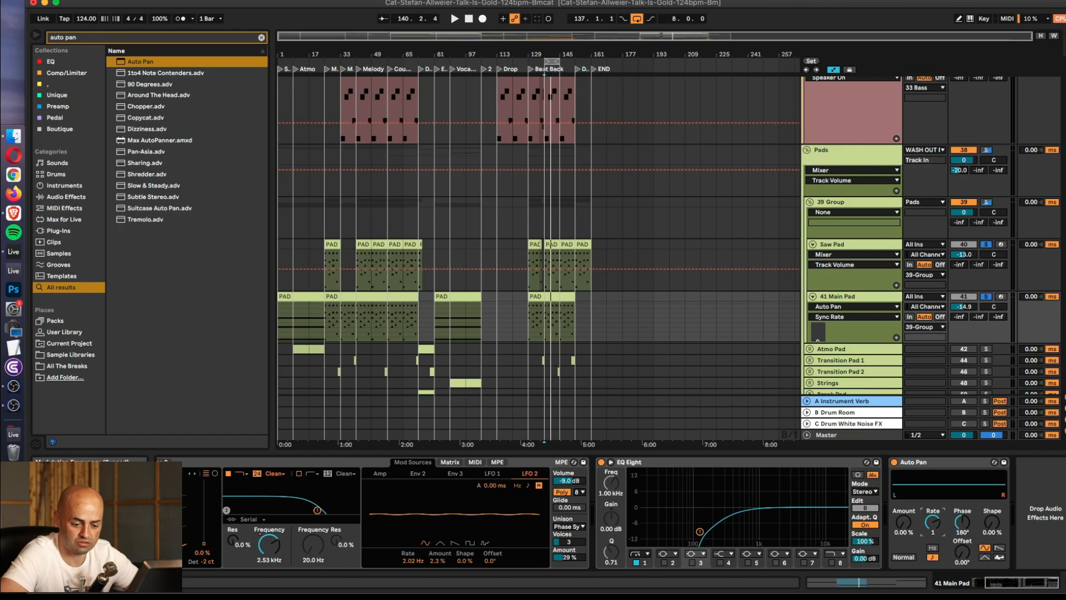
left_click_drag(902, 526, 903, 524)
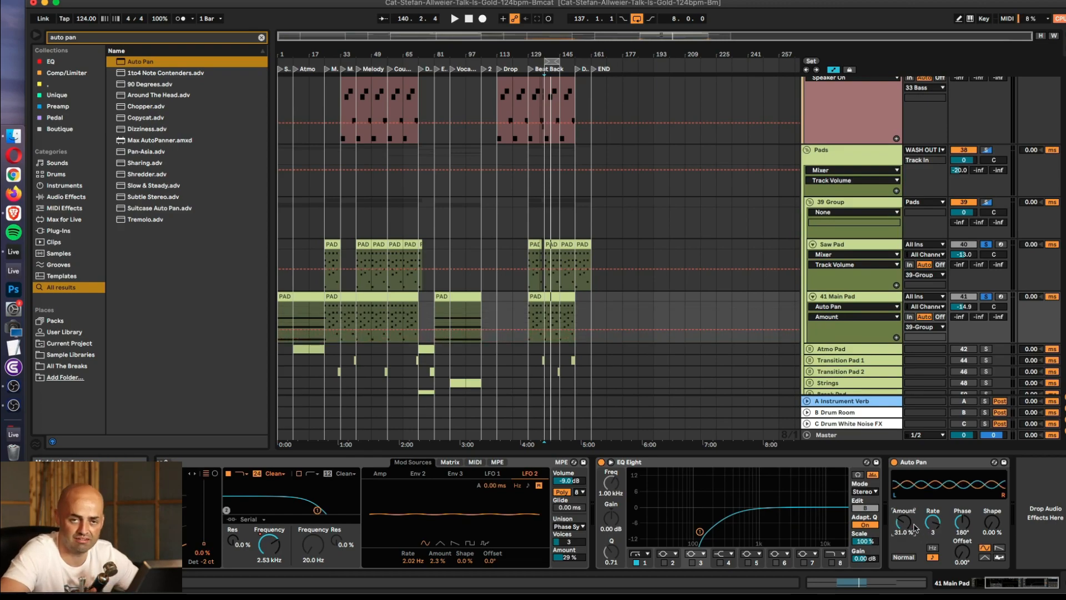
key("space")
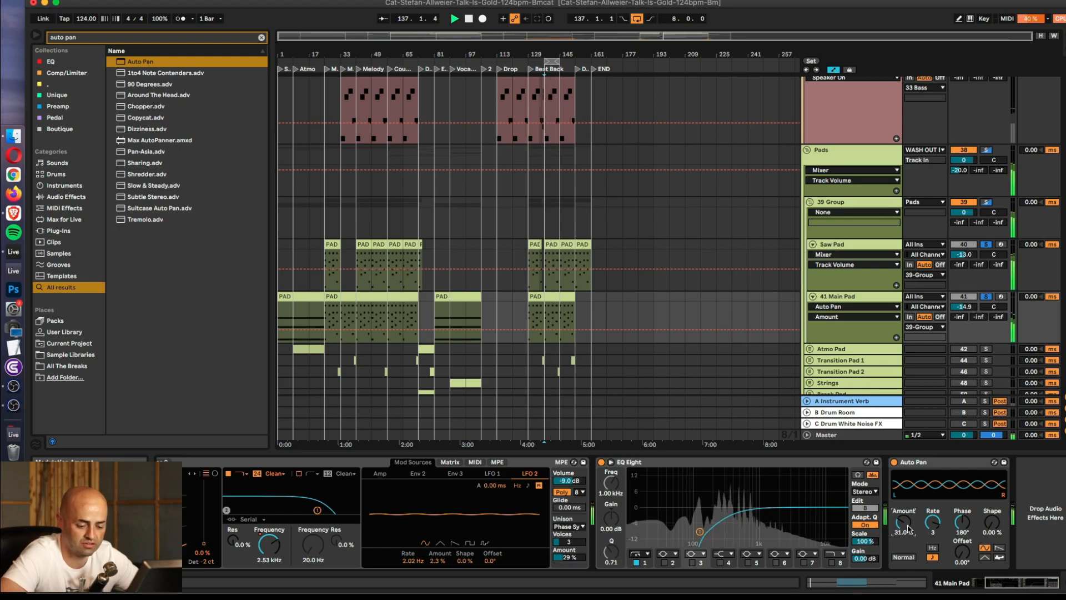
left_click_drag(914, 527, 905, 526)
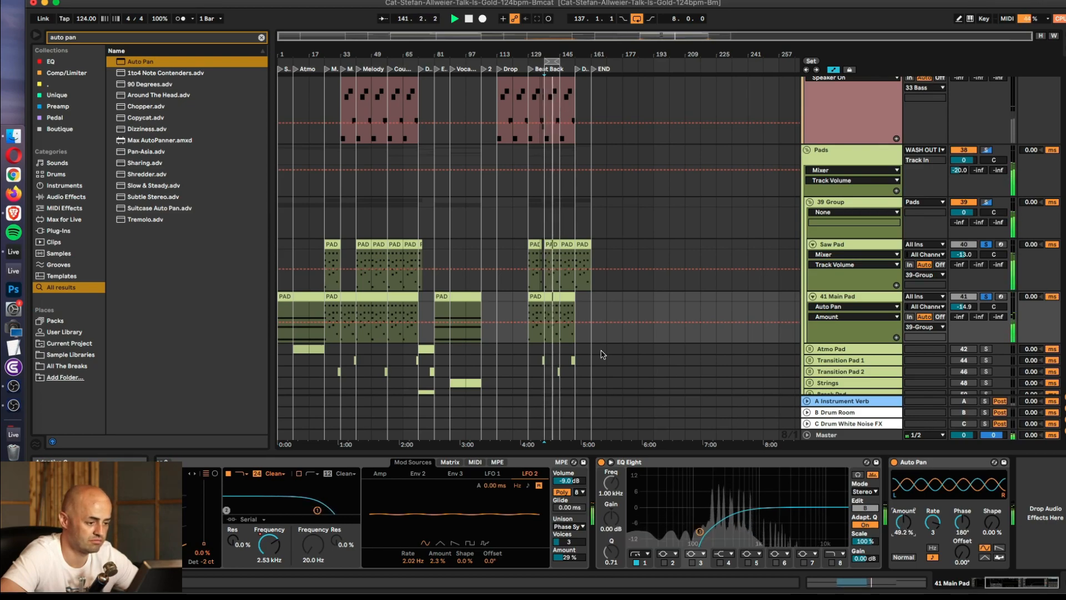
- On the 39 Group, raise LALA's peak reduction to about 16.4 dB and the Bootsandcats Boots macro to 17
left_click(818, 218)
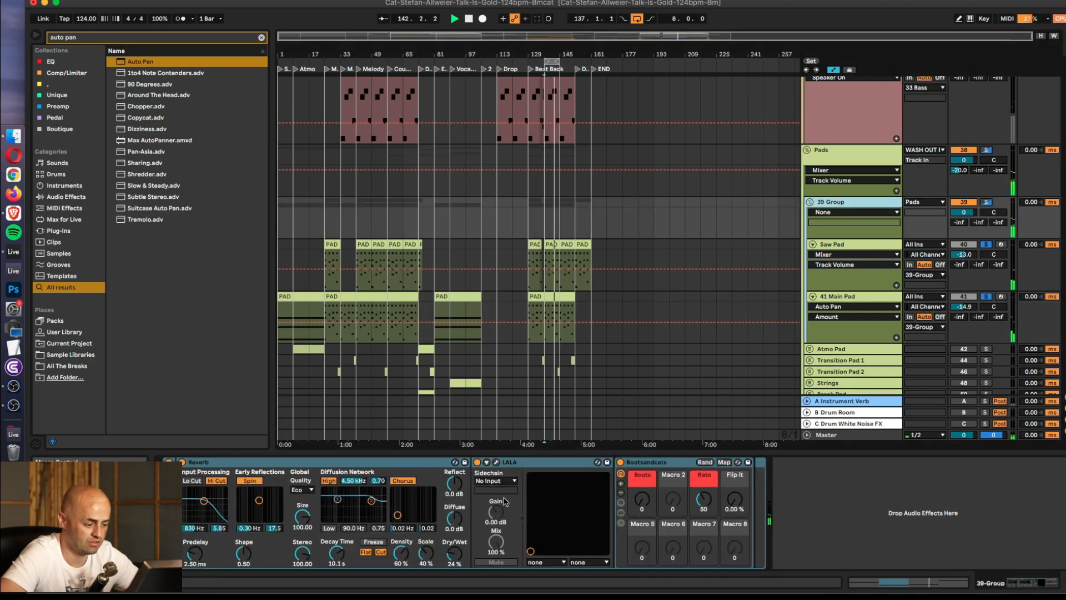
left_click(496, 462)
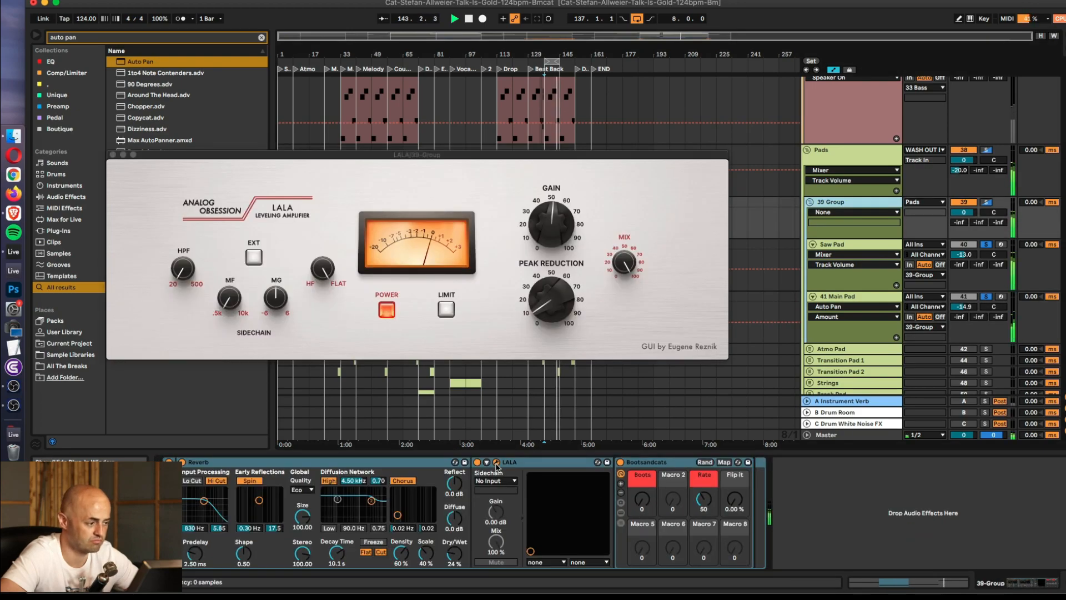
left_click(558, 311)
left_click_drag(558, 310, 558, 294)
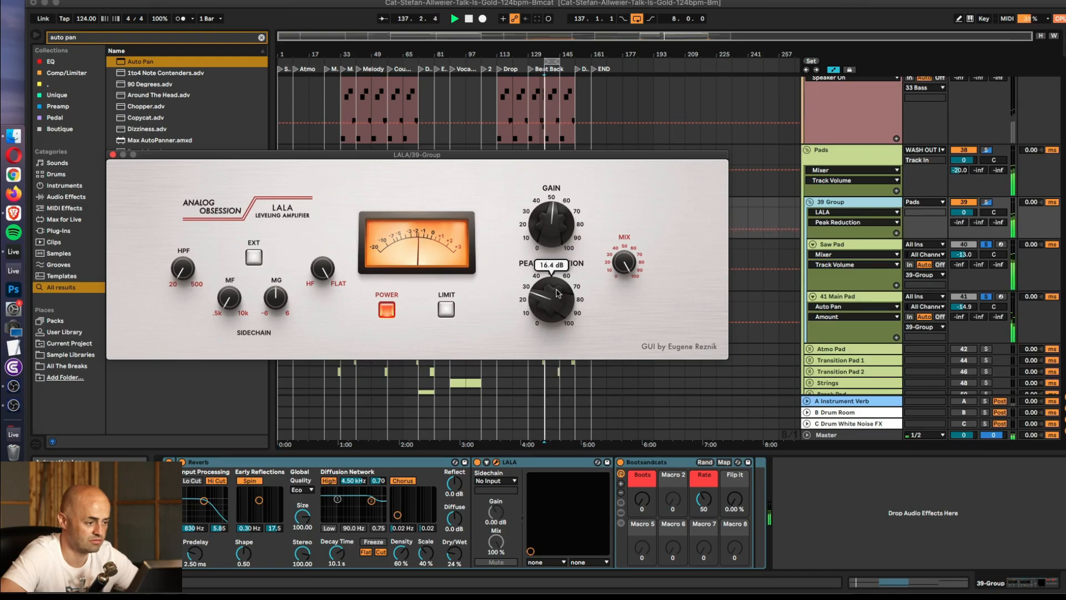
left_click_drag(637, 507, 643, 504)
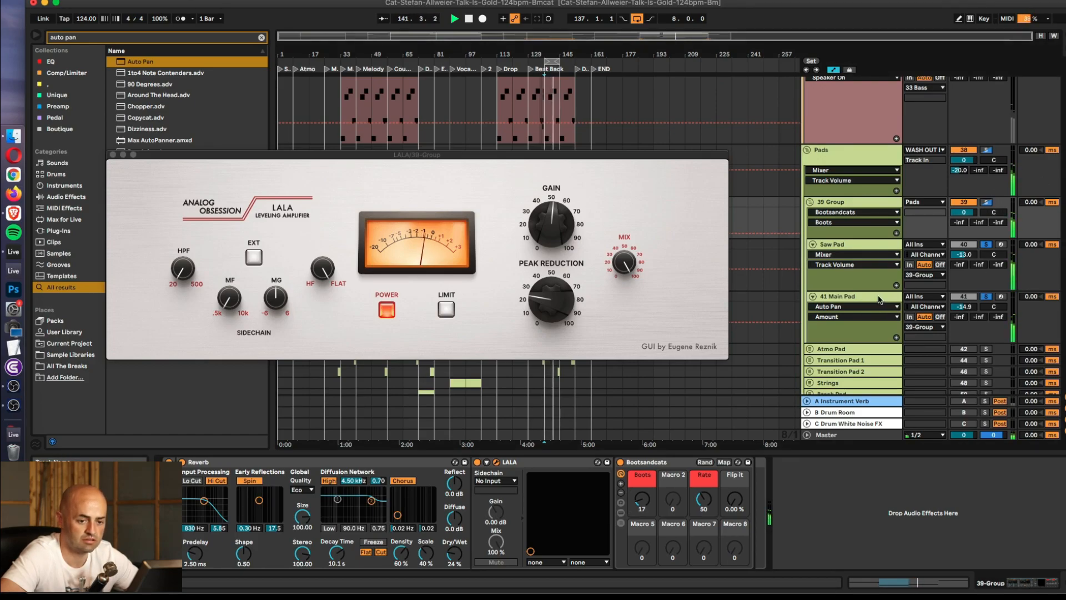
left_click(854, 316)
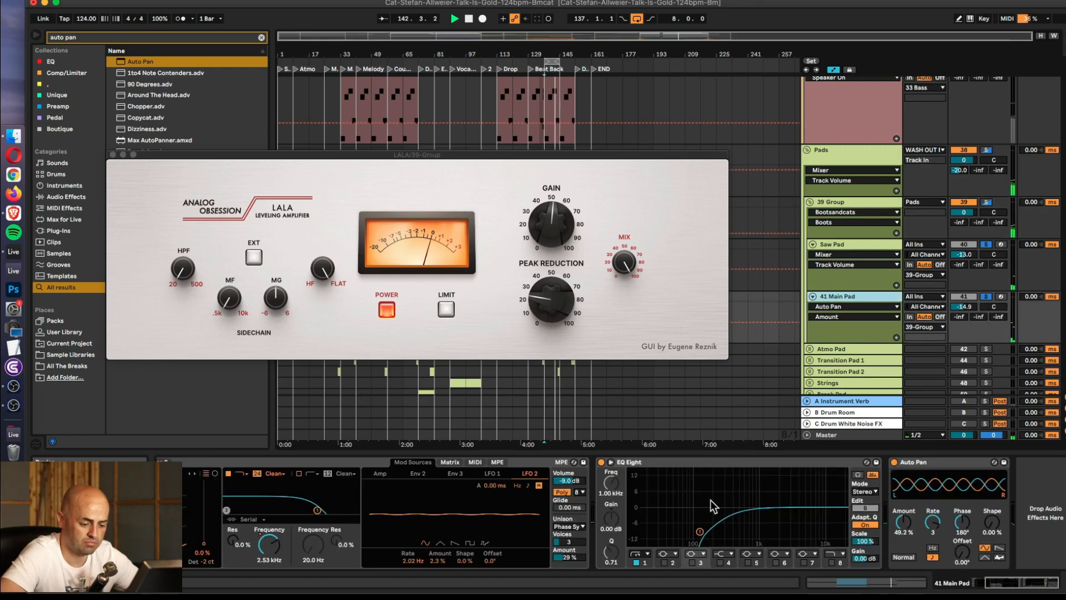
left_click(870, 492)
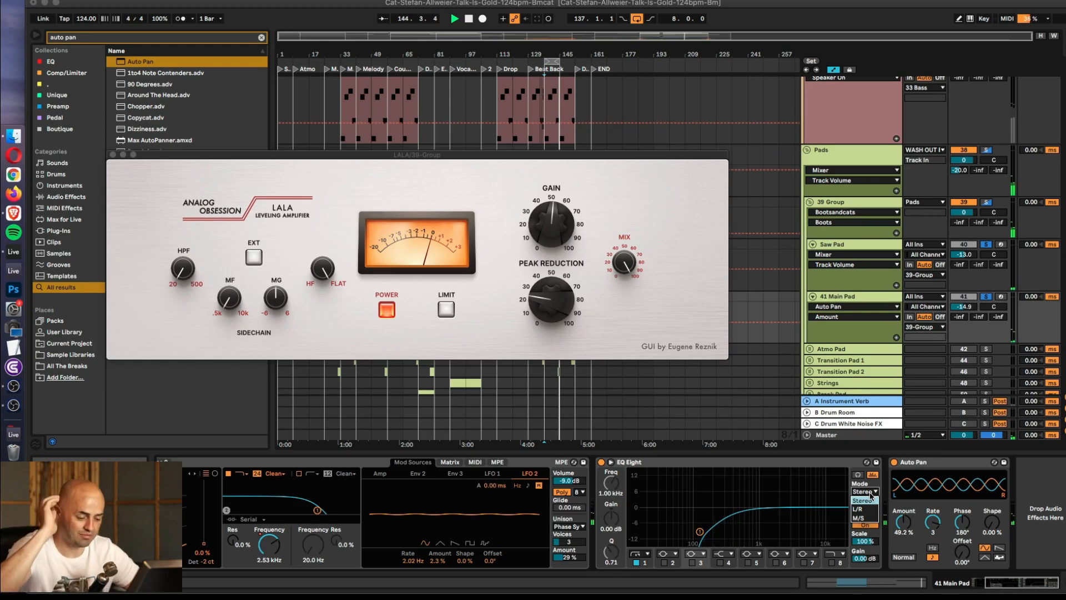
left_click(859, 517)
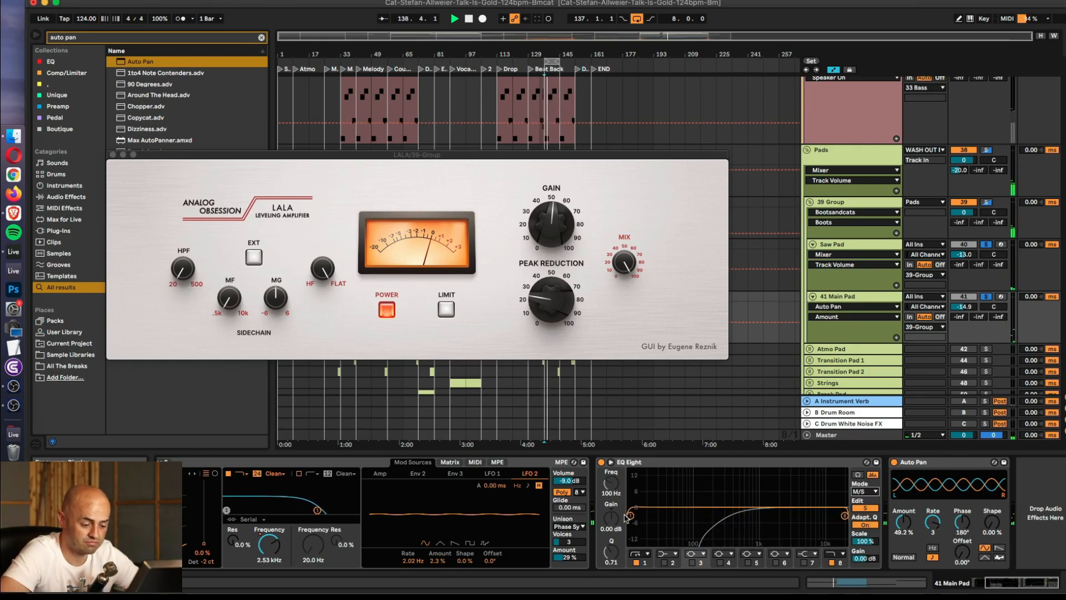
left_click(874, 492)
left_click(861, 500)
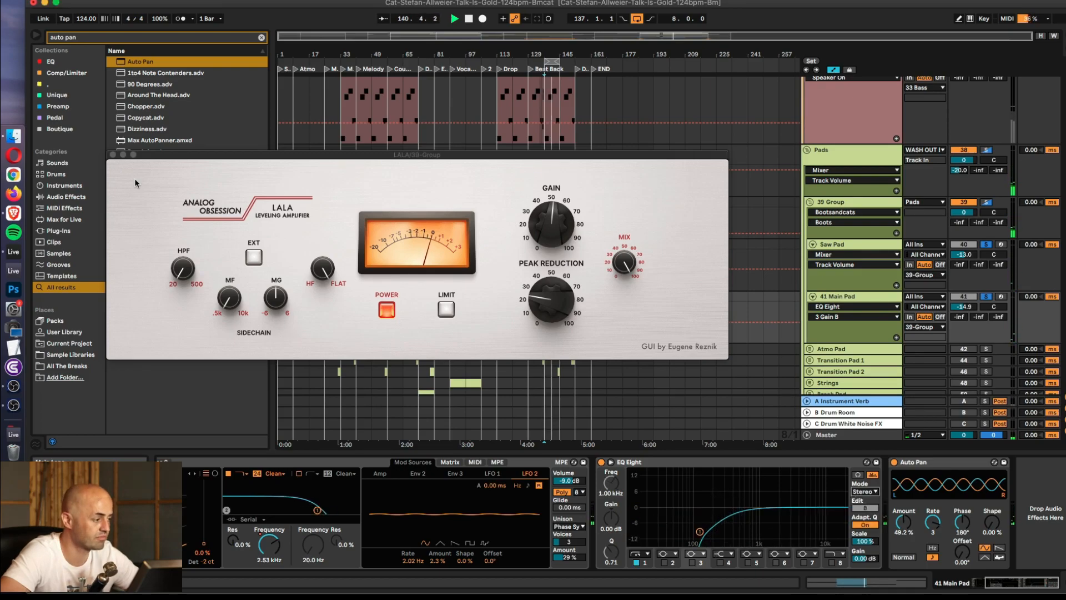
- Close the LALA window, solo the Pads and Bass groups, and play them together
left_click(113, 155)
left_click(987, 151)
scroll(991, 167, "up", 5)
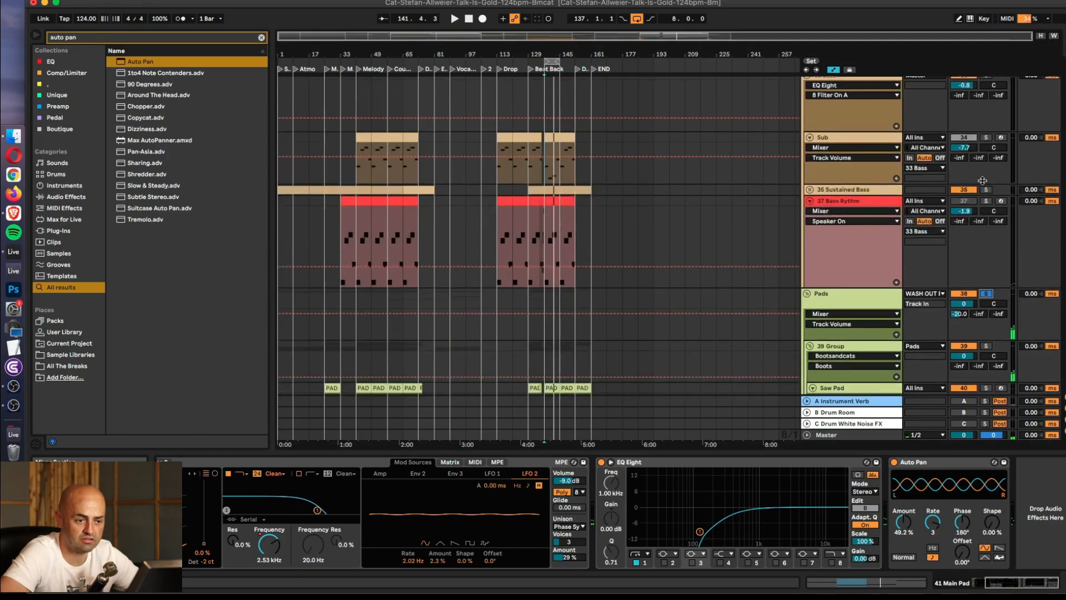
key("space")
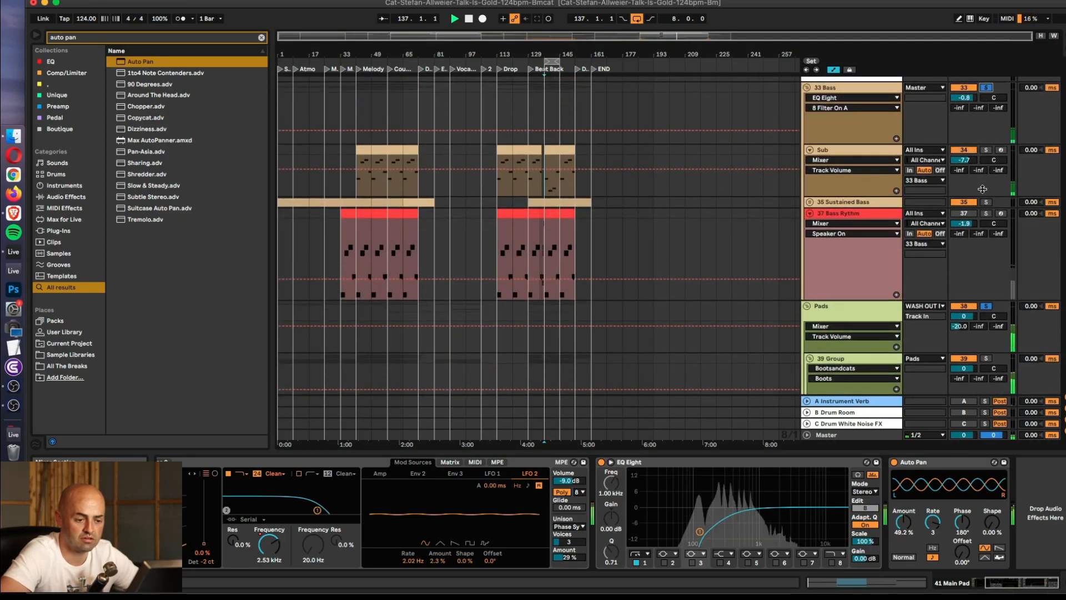
- Replace the Sub clip at bar 137 with a copy of the clip that follows it
left_click(553, 150)
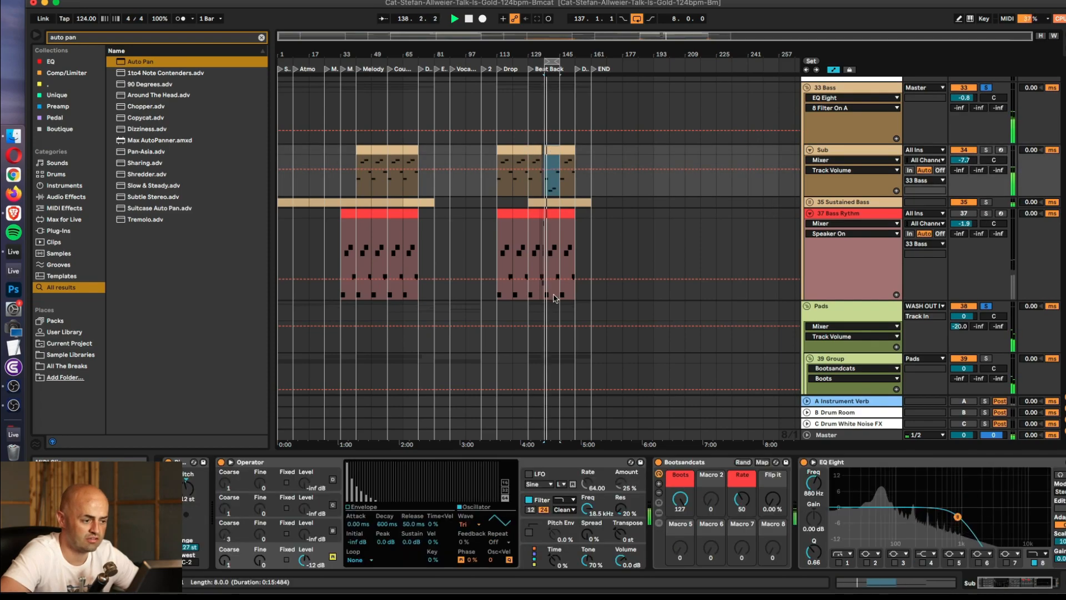
left_click(567, 149)
left_click(550, 147)
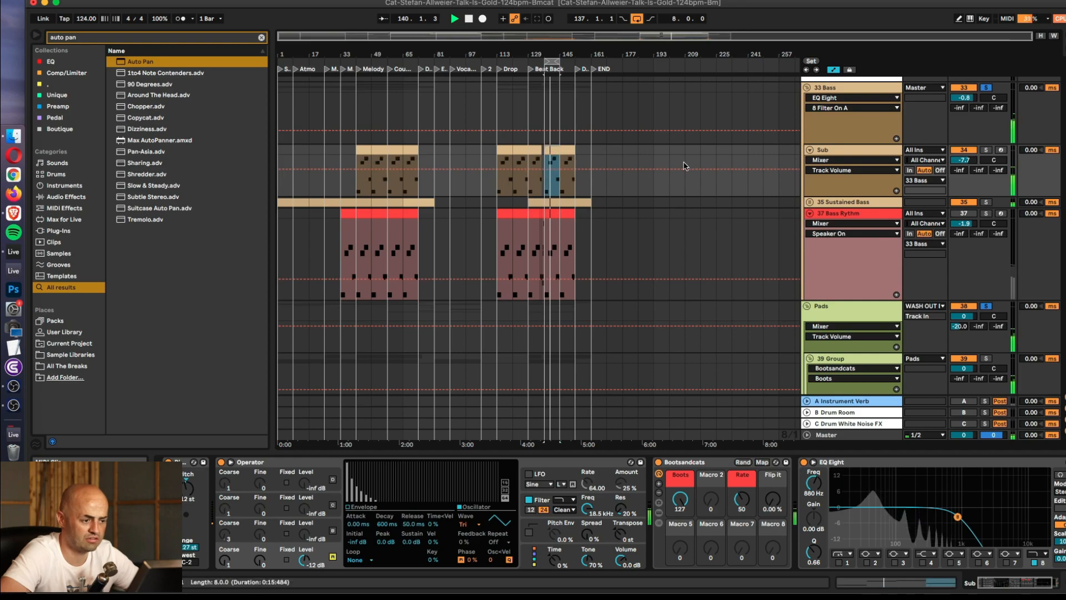
- Clear the solo on the Bass group and play the loop with the other groups
scroll(984, 116, "up", 2)
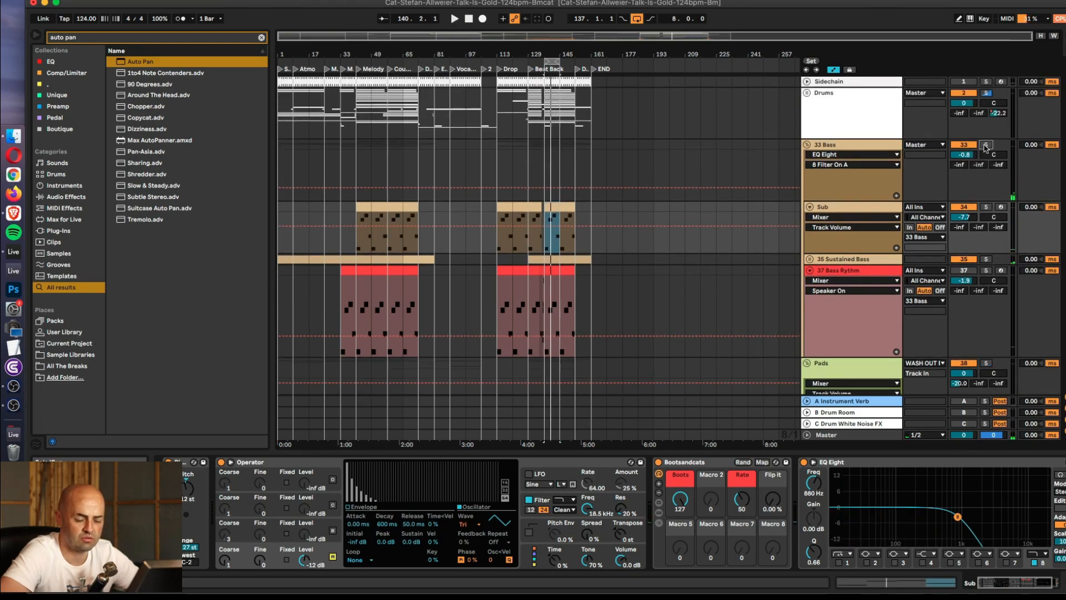
left_click(986, 145)
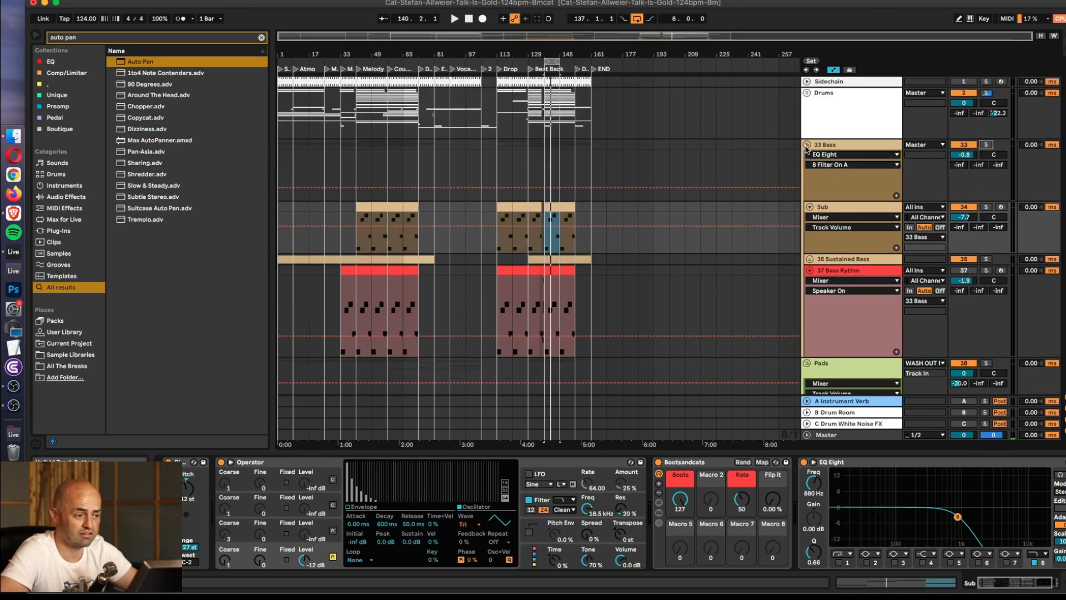
key("space")
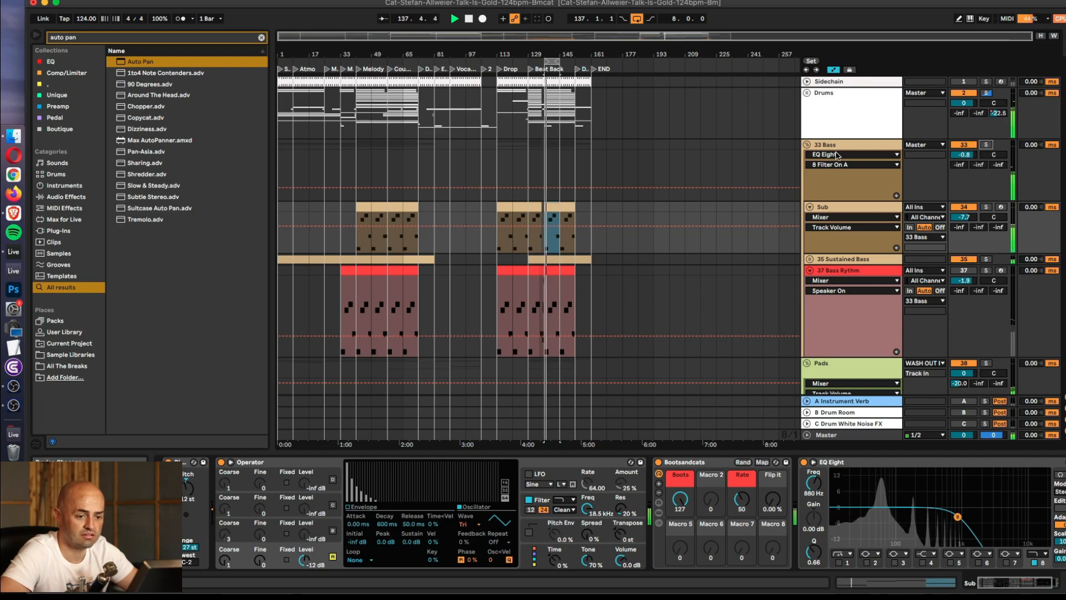
- Unfold the Sustained Bass group and raise its track volume to about 2.2 dB during playback
scroll(837, 156, "down", 2)
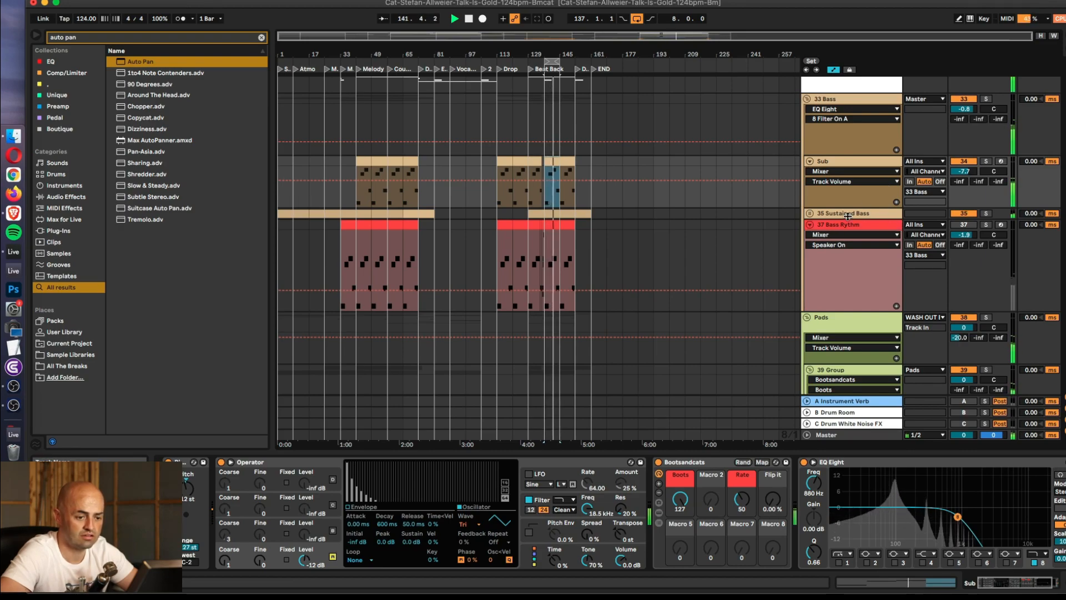
left_click(809, 213)
left_click(963, 224)
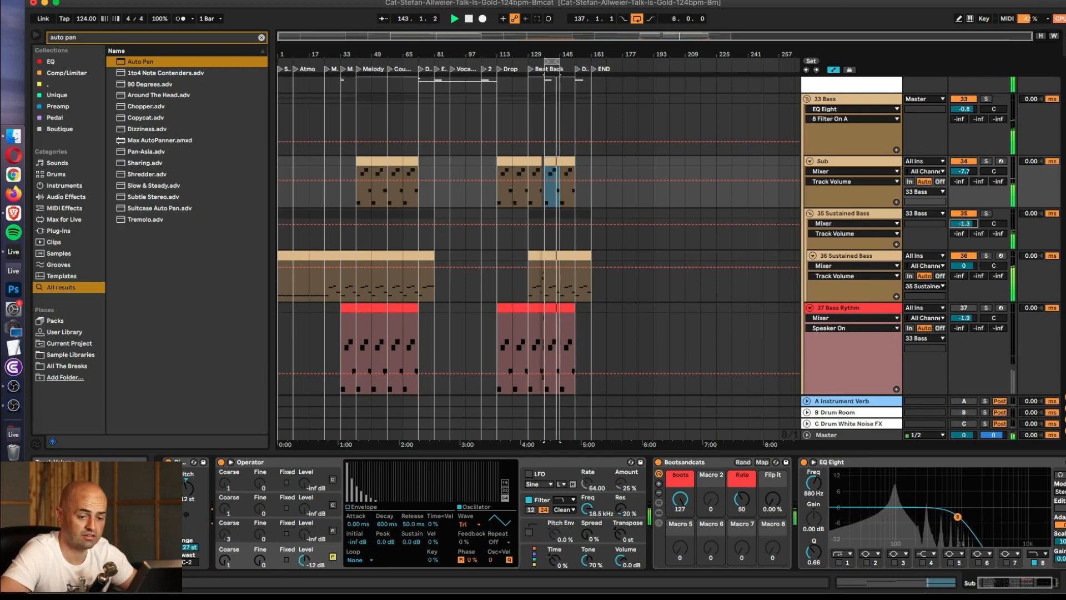
left_click_drag(963, 224, 963, 211)
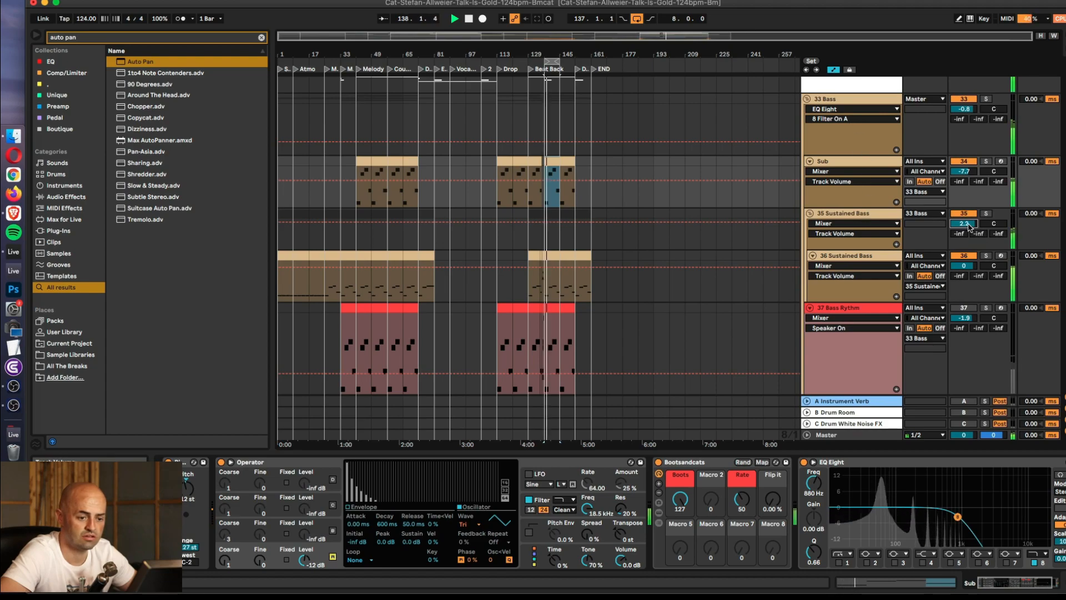
- Audition the Bass group in solo, clear the solo, and inspect the mid and side curves of its EQ Eight
left_click(984, 100)
left_click(848, 99)
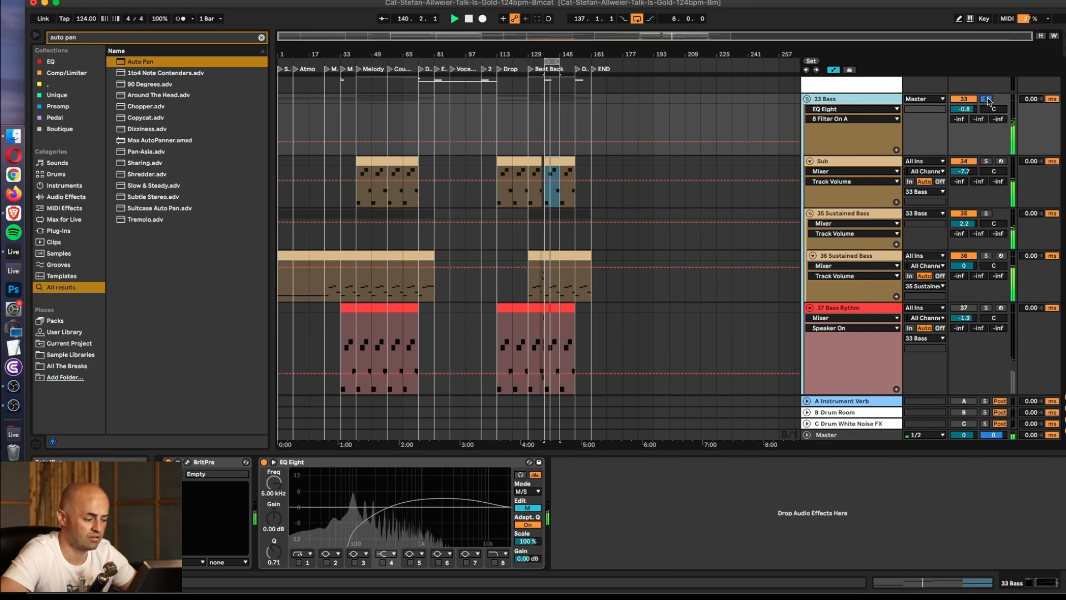
left_click(986, 99)
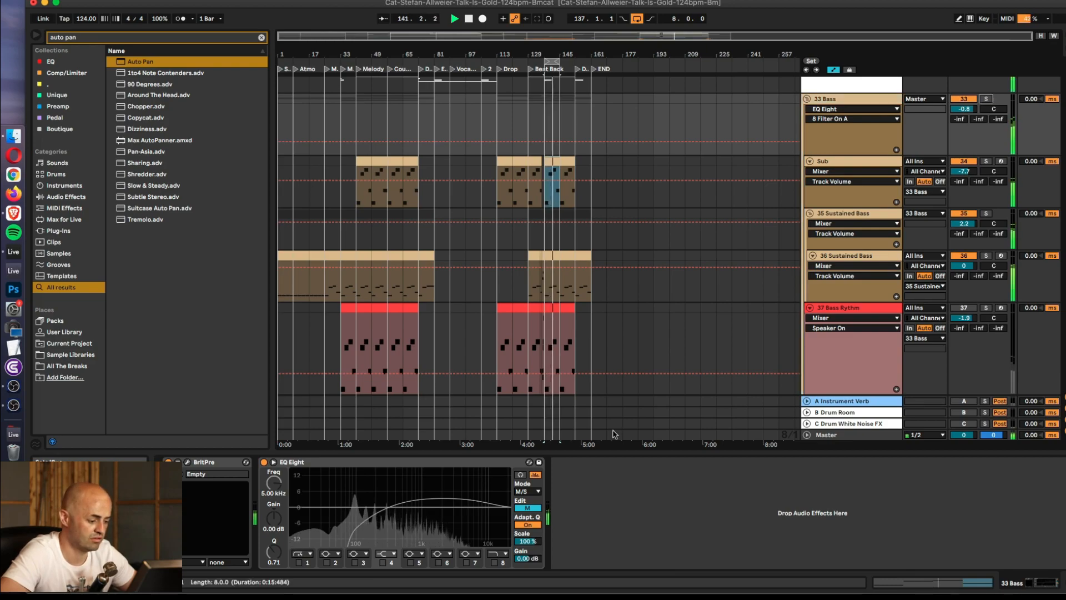
left_click(528, 507)
left_click(532, 508)
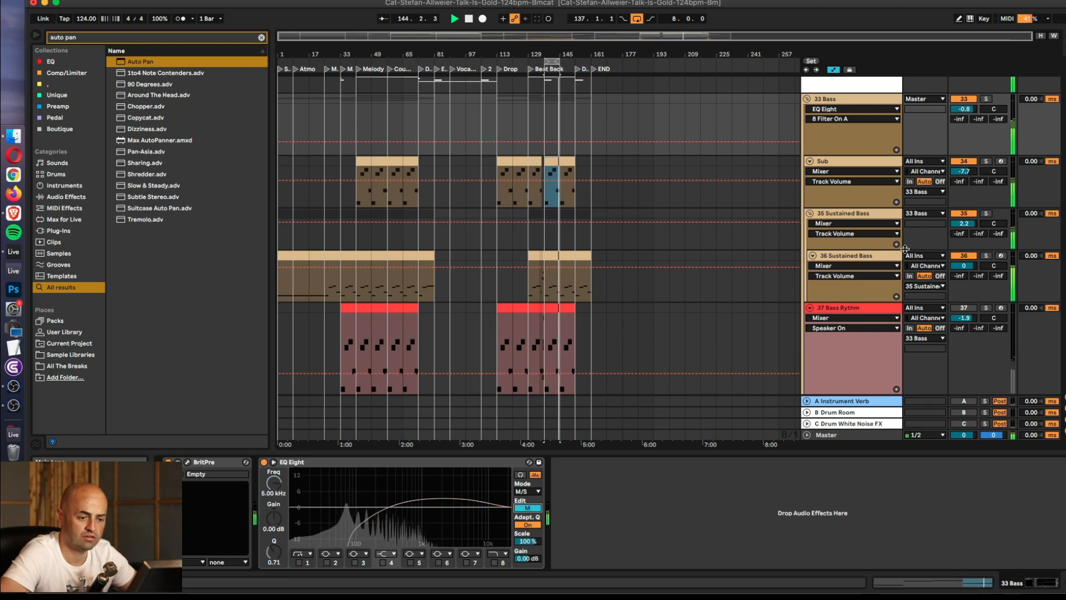
- Set the Sustained Bass group's volume back to 0 dB, and fold it and the Bass group
scroll(960, 226, "down", 1)
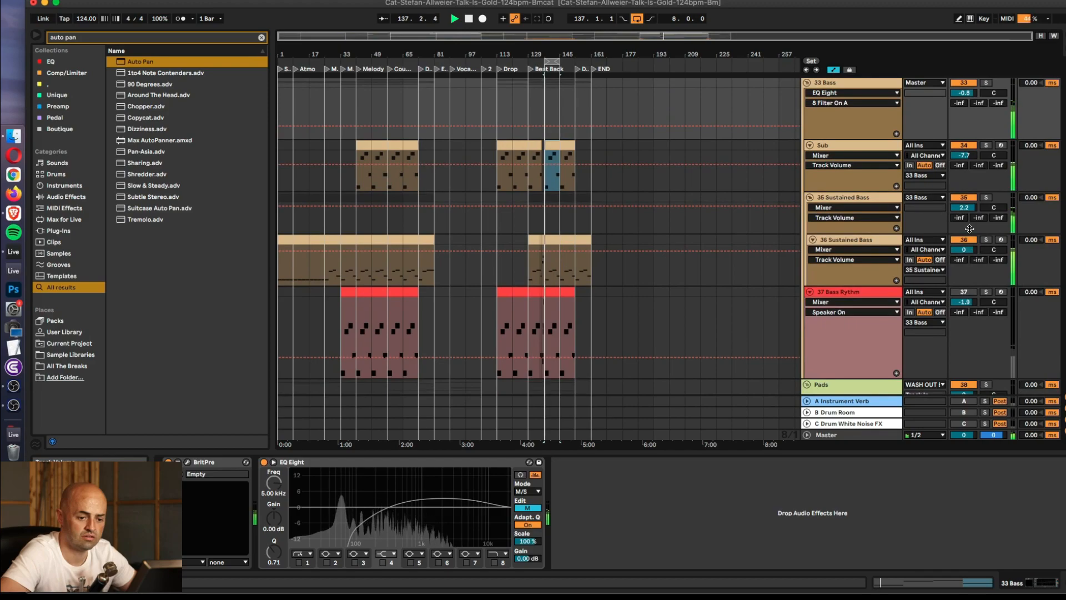
left_click(875, 198)
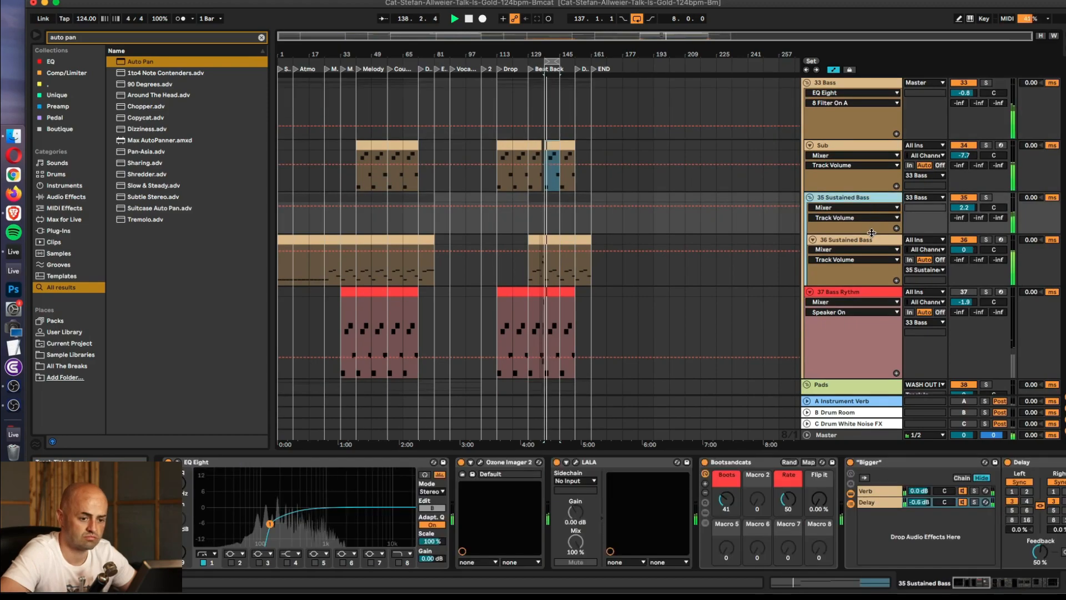
left_click(869, 241)
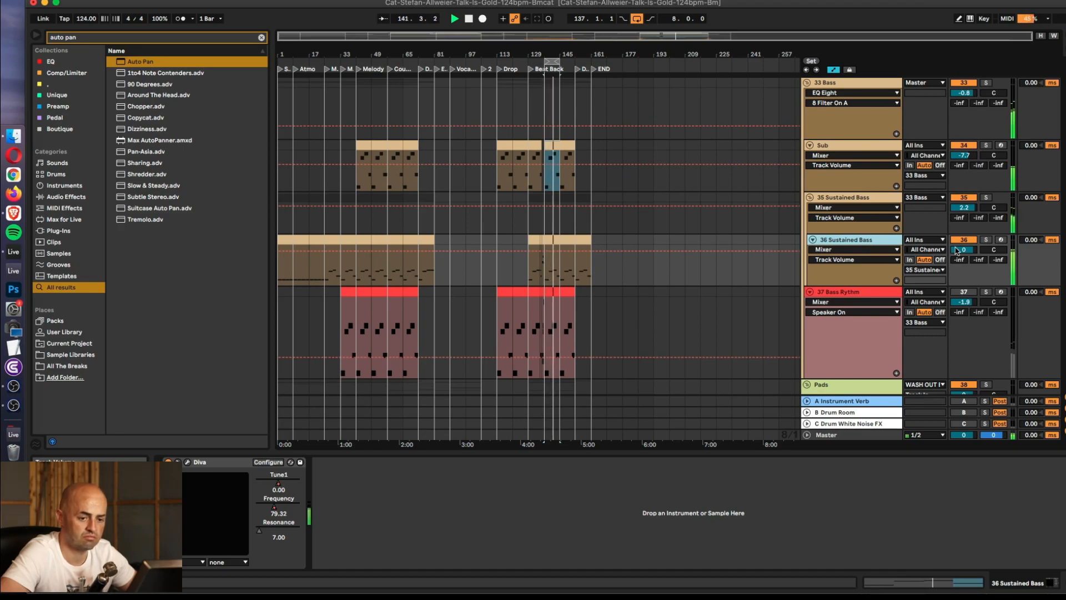
left_click_drag(965, 211, 967, 213)
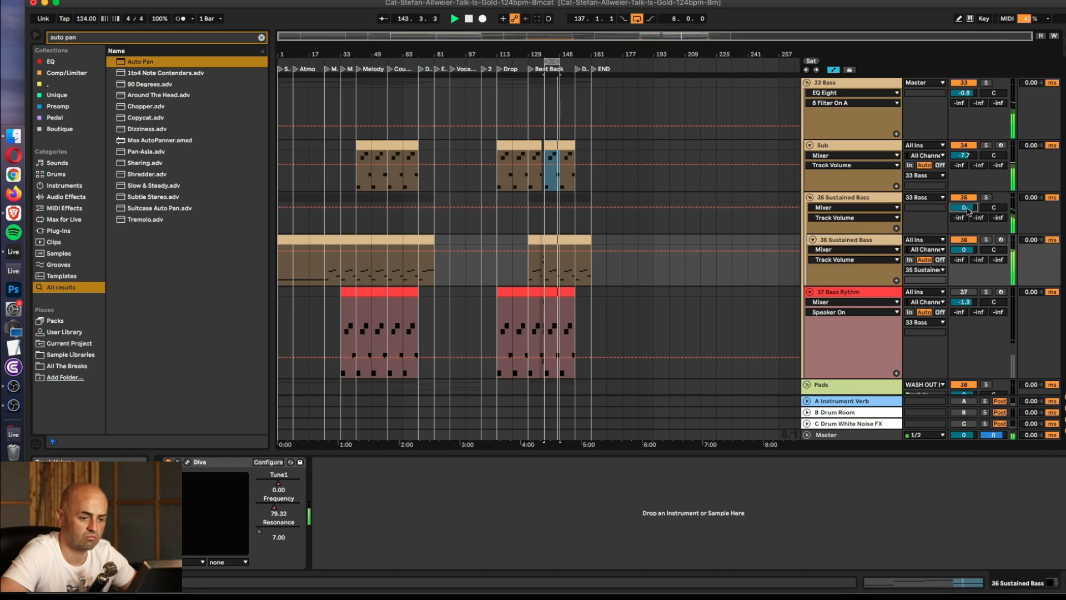
left_click(809, 197)
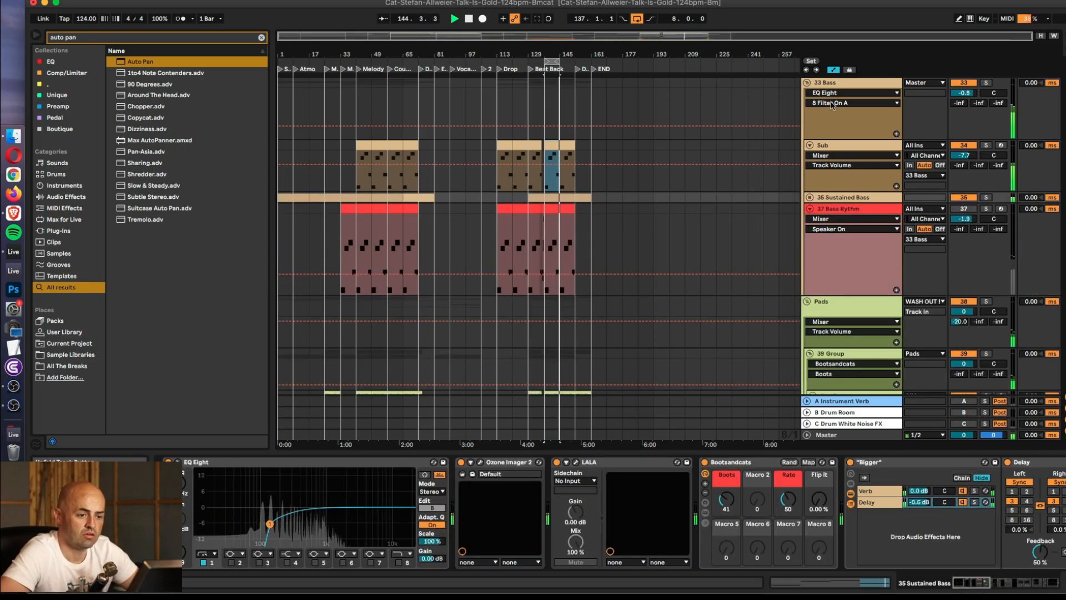
left_click(808, 83)
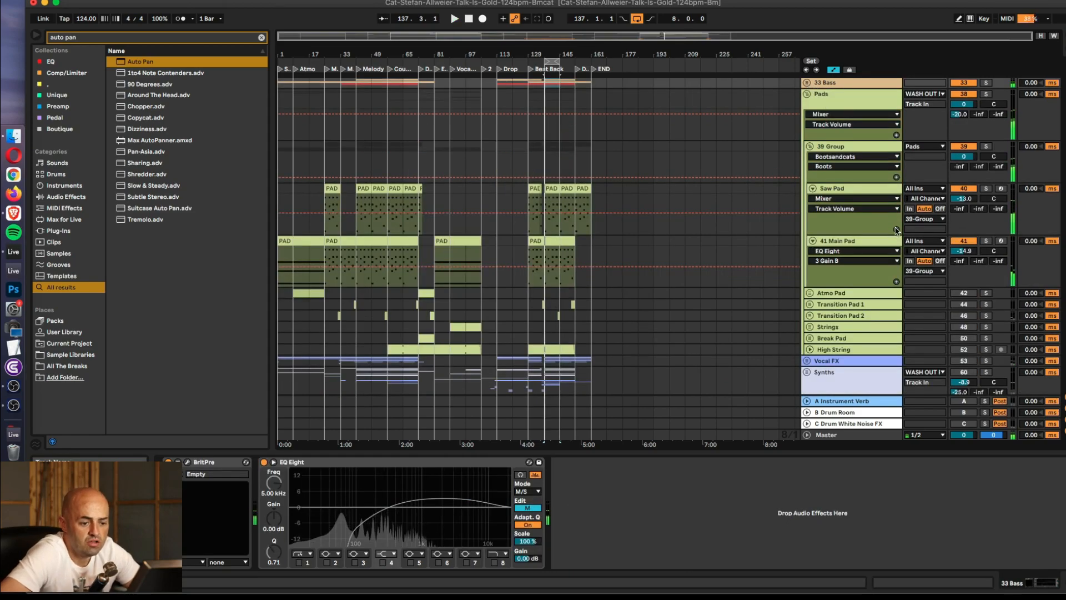
- Activate and unfold the High String track in the Pads group, and audition it briefly in solo
scroll(887, 211, "down", 3)
scroll(887, 211, "down", 1)
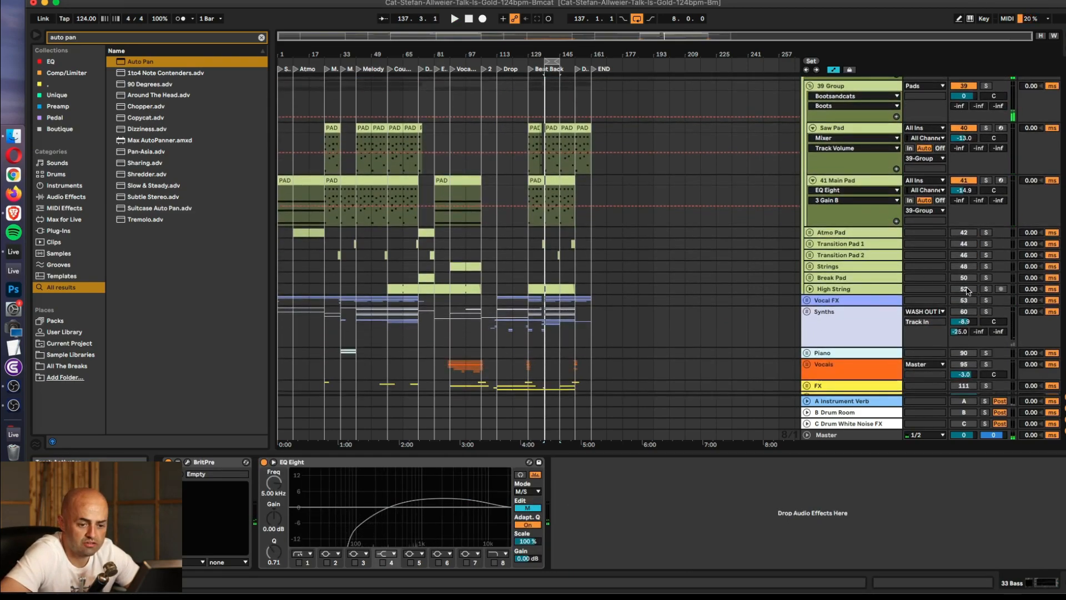
left_click(848, 289)
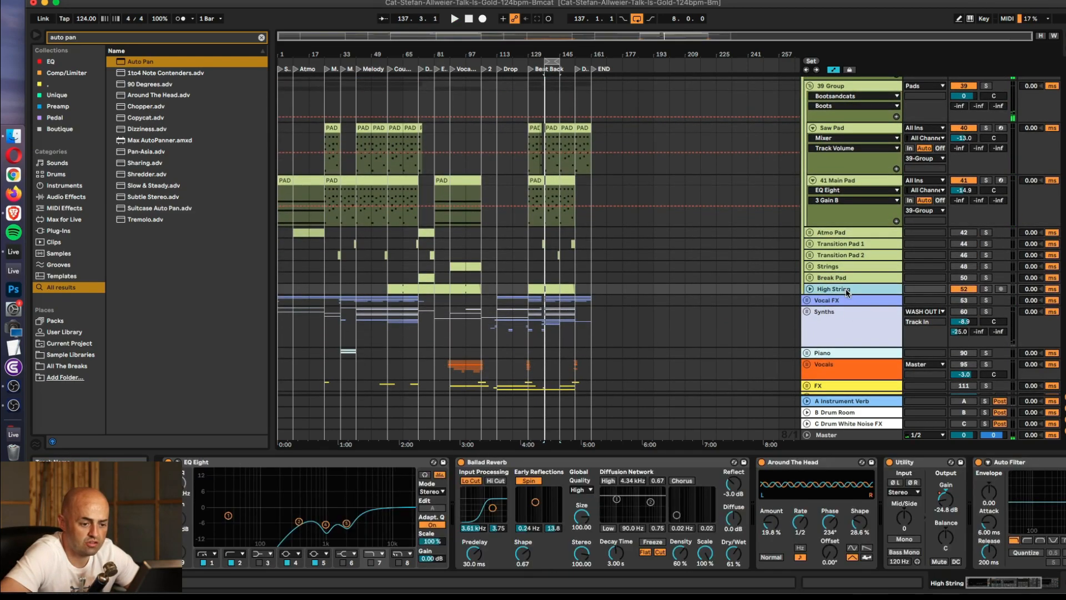
left_click(810, 289)
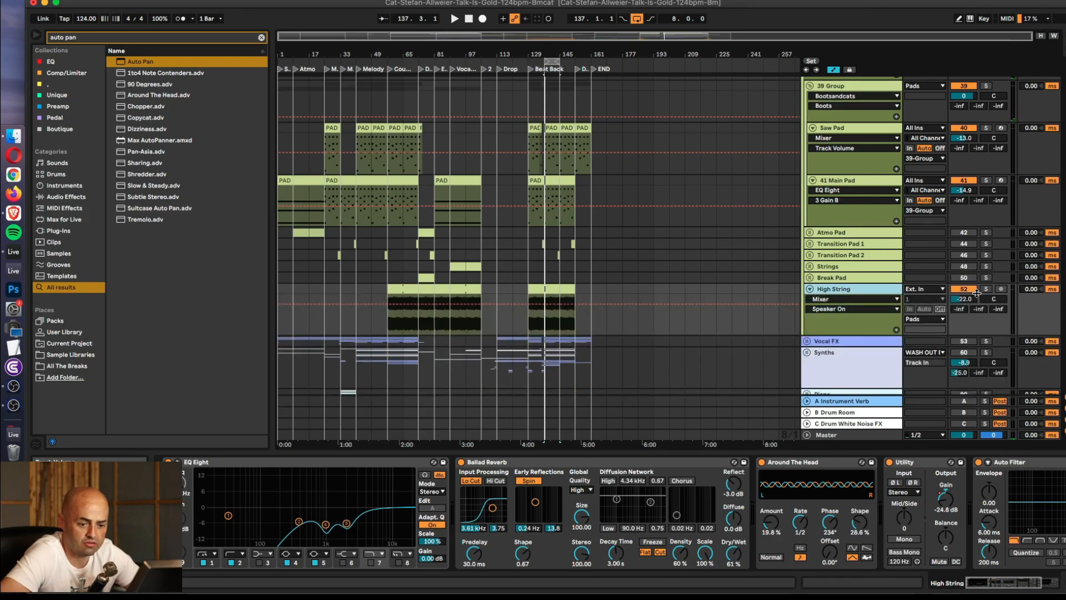
left_click(986, 290)
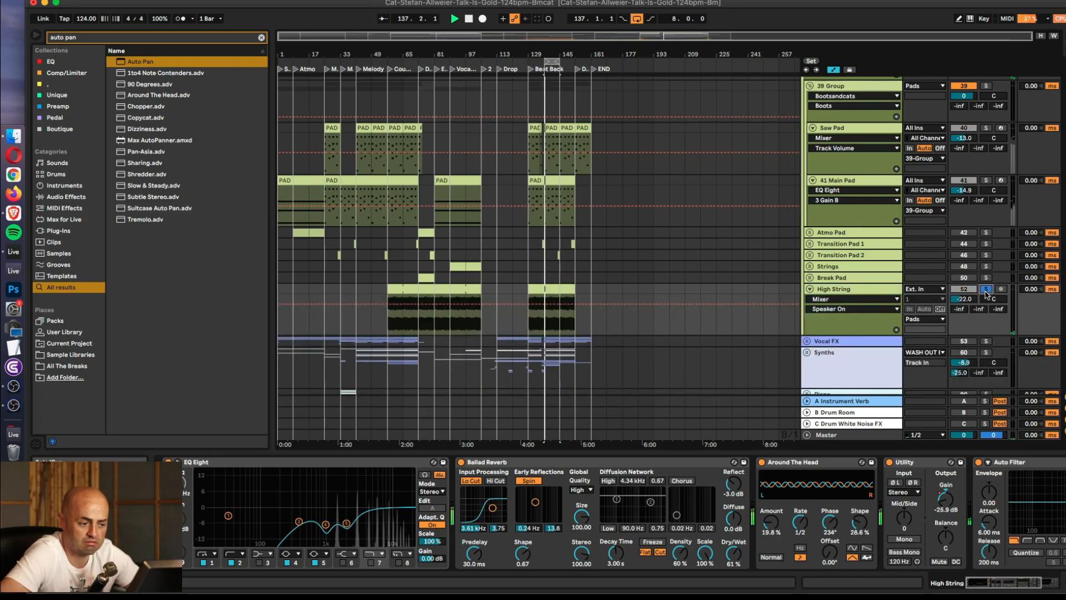
left_click(986, 291)
- Move the High String track directly below Main Pad and raise its volume to about -10.6 dB during playback
left_click_drag(860, 290, 861, 232)
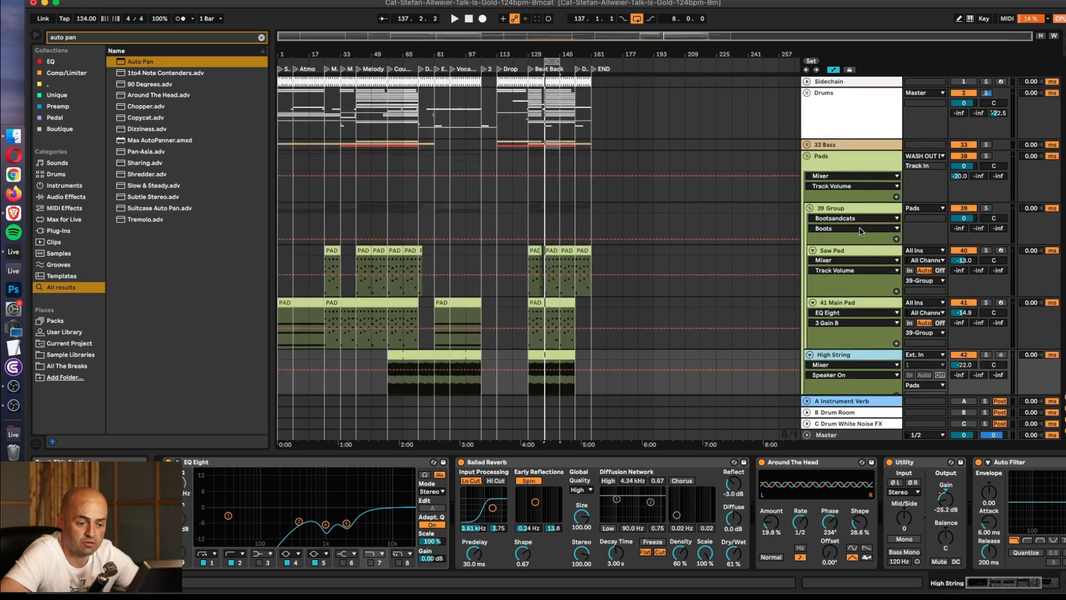
key("space")
mouse_move(964, 262)
left_mouse_down()
mouse_move(964, 246)
mouse_move(964, 262)
left_mouse_up()
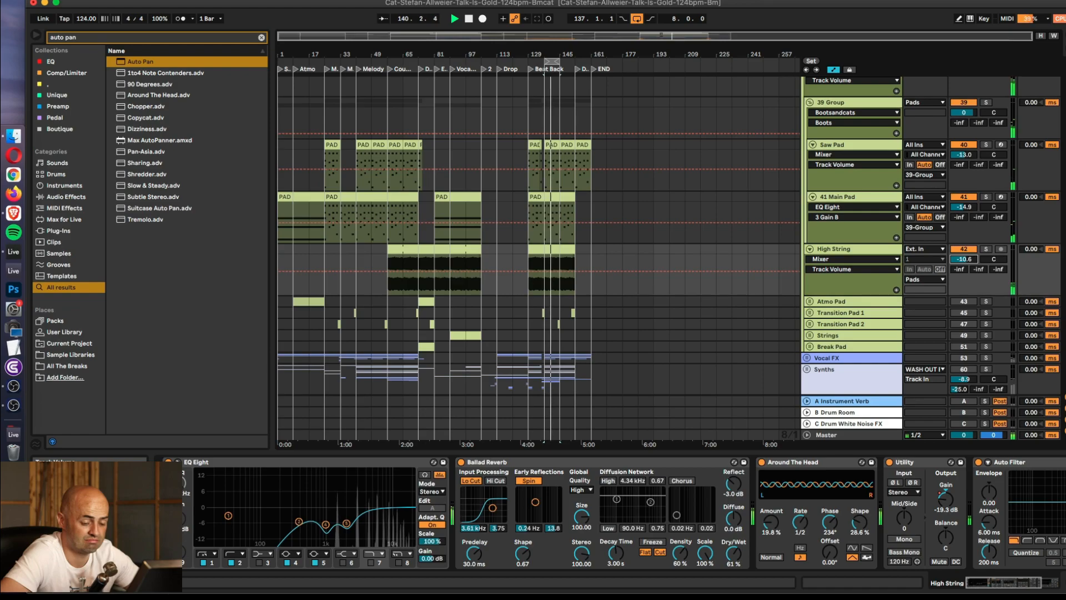
- Turn off the Utility and Auto Filter devices on the High String track
left_click(947, 497)
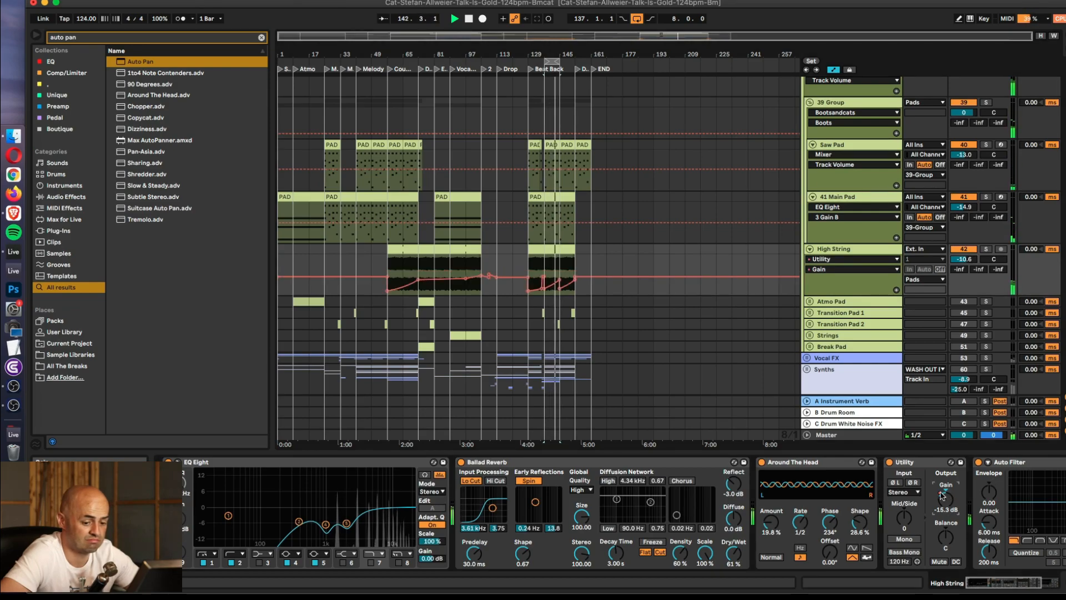
left_click(890, 462)
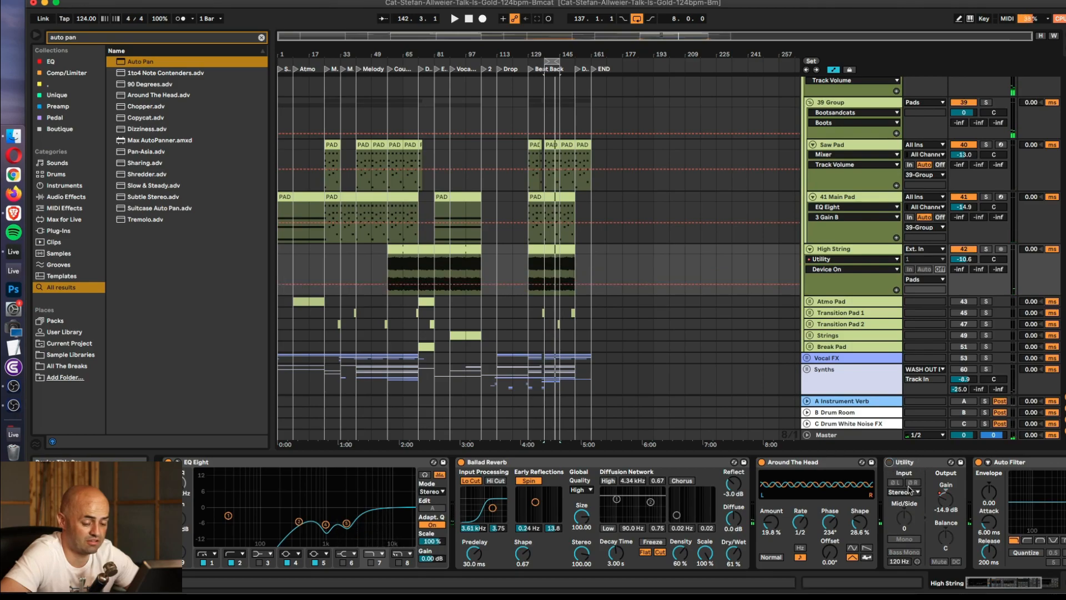
scroll(897, 490, "right", 5)
left_click(943, 492)
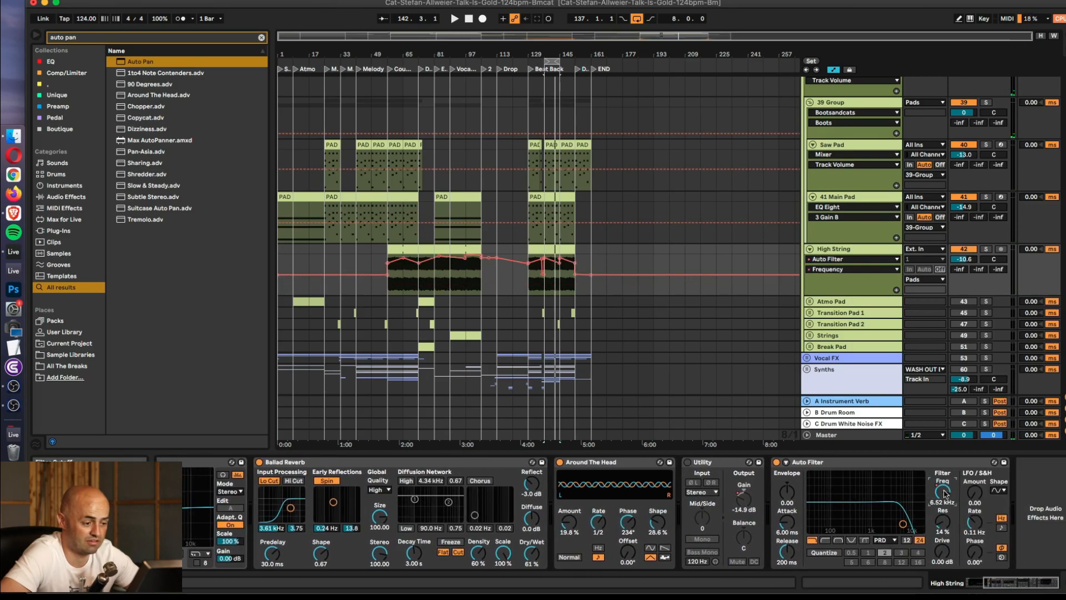
left_click(775, 462)
scroll(250, 572, "left", 5)
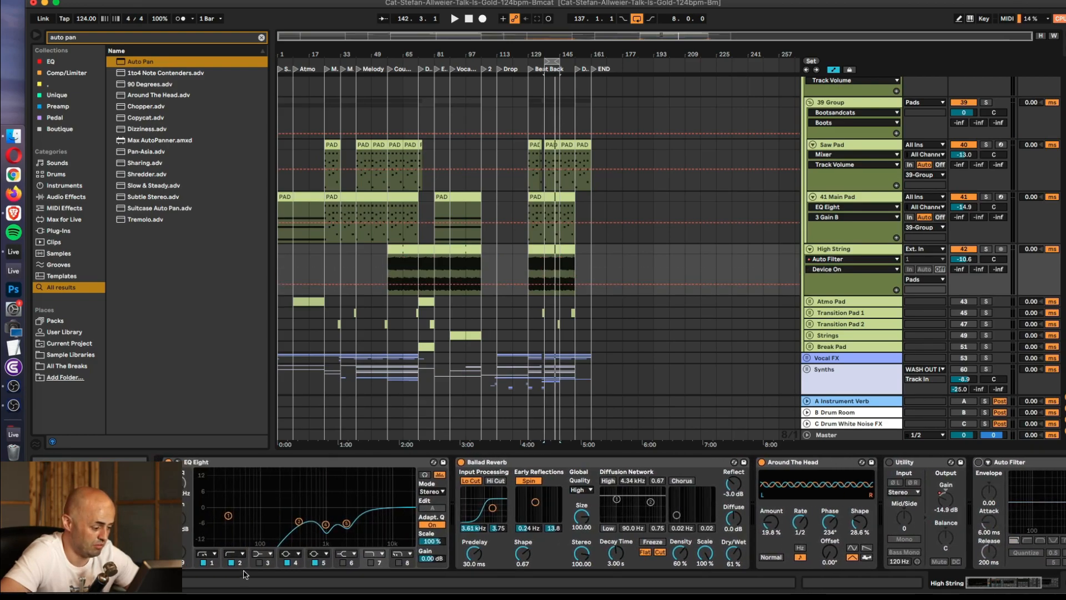
left_click(510, 463)
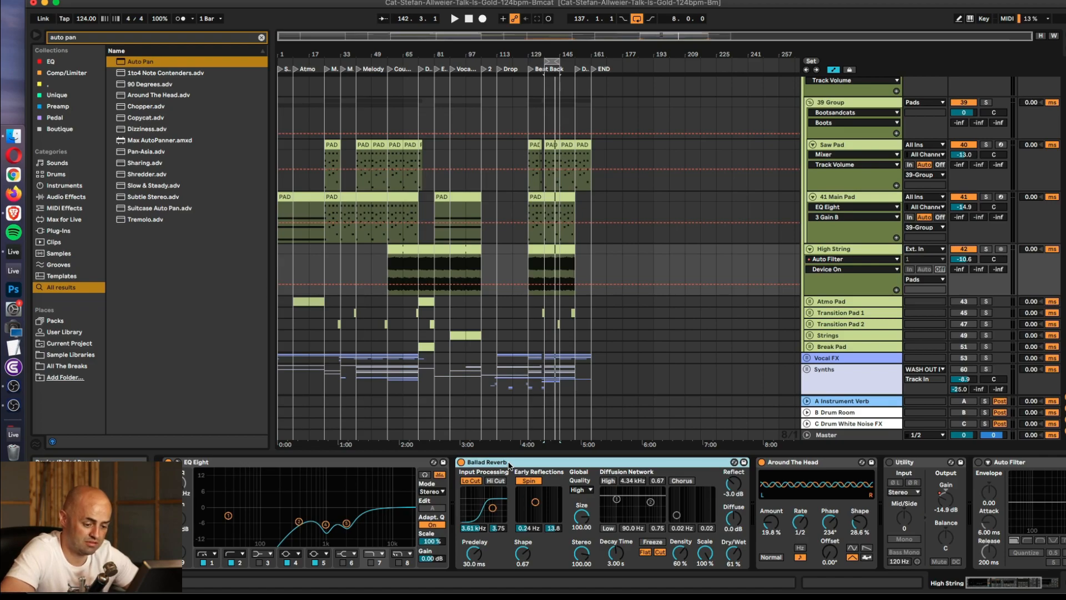
key("Delete")
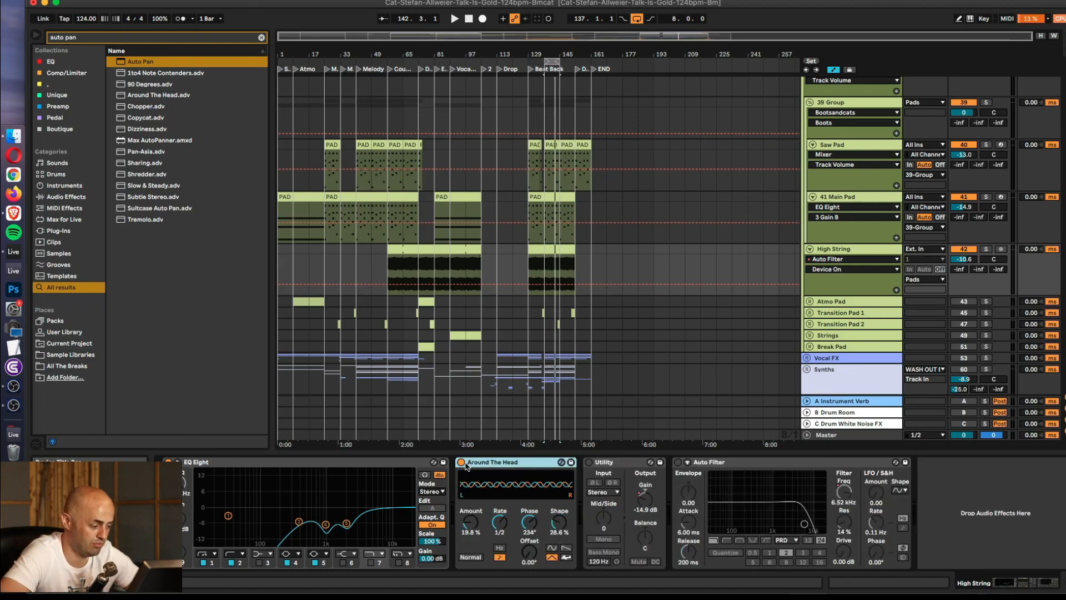
key("ctrl+z")
key("space")
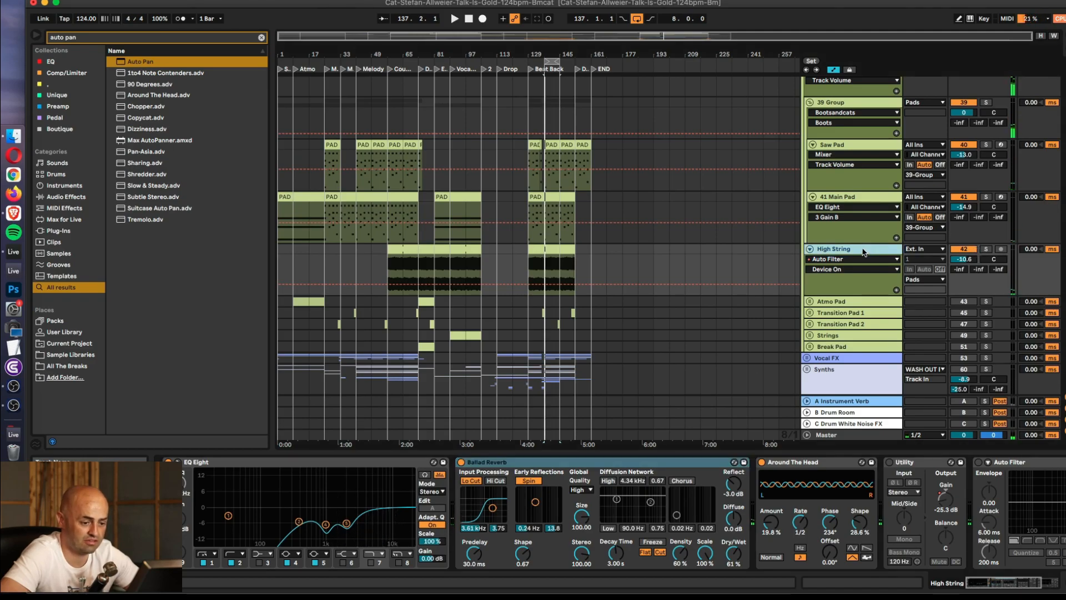
- Delete the EQ Eight, Ballad Reverb and Around The Head devices from the High String track
left_click(342, 464)
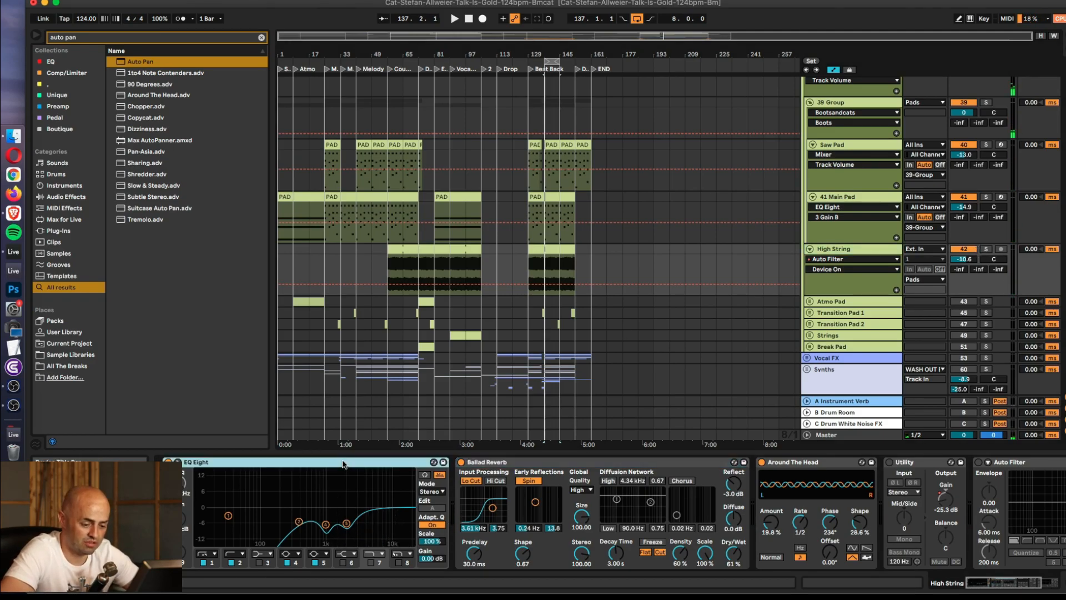
key("Delete")
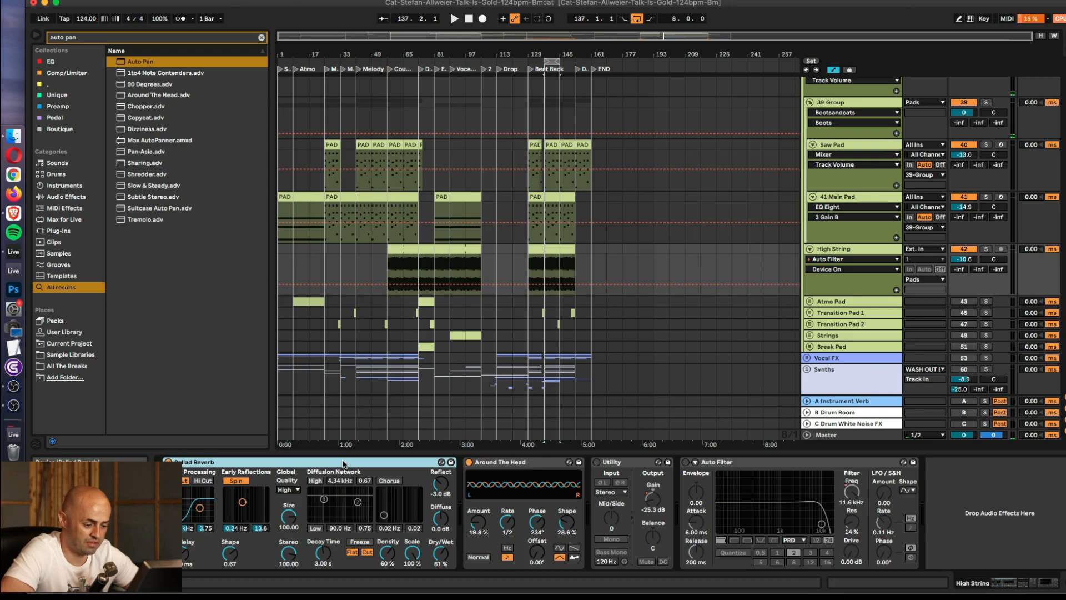
key("Delete")
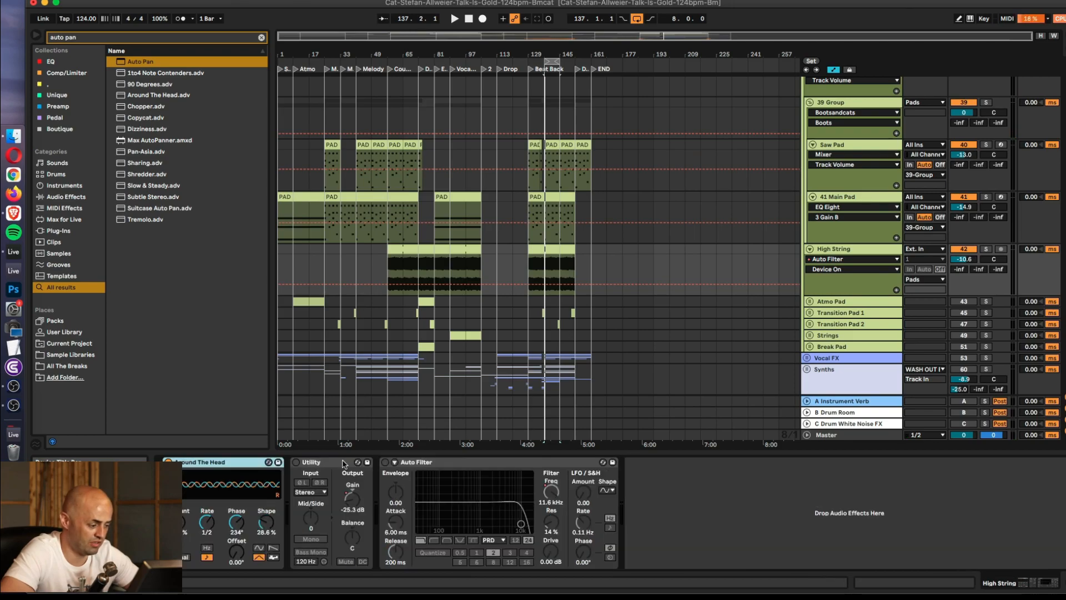
key("Delete")
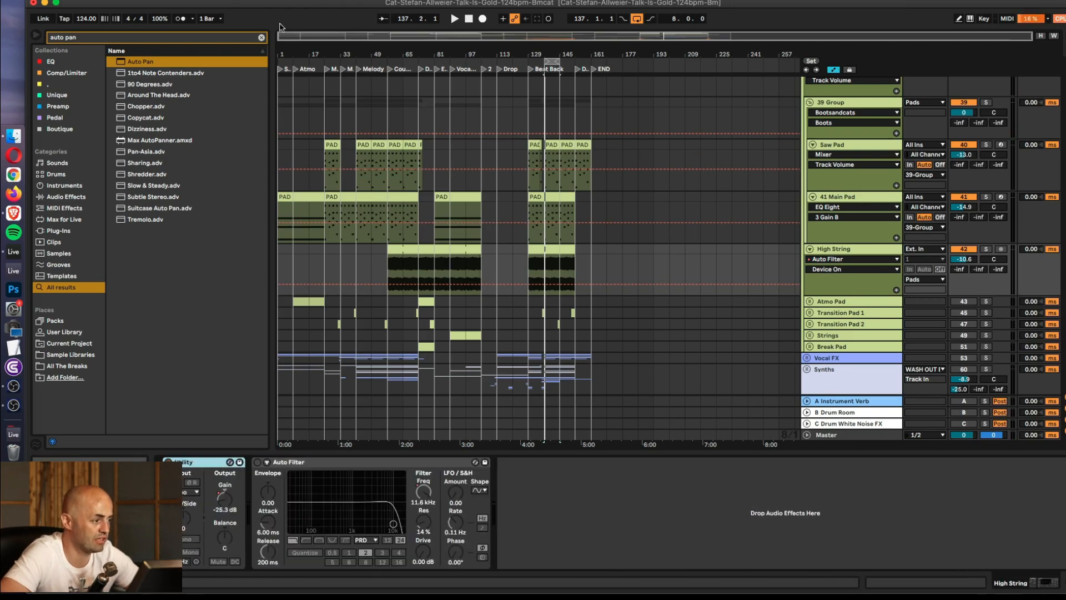
- Clear the browser search and add DoDoD from the Pedal collection before Utility on the High String track
left_click(261, 38)
left_click(65, 118)
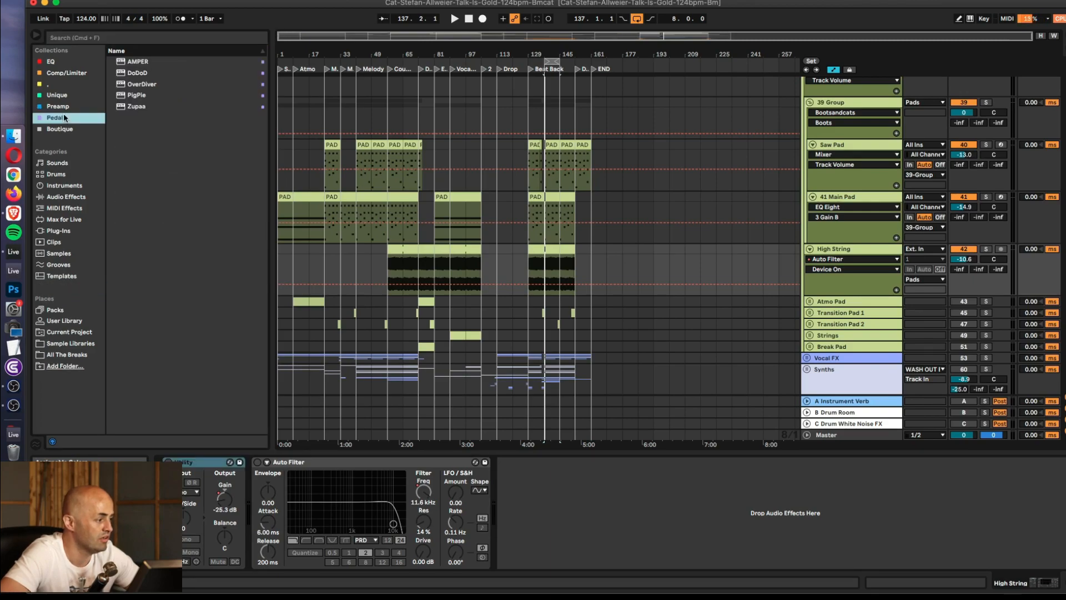
left_click_drag(124, 62, 190, 438)
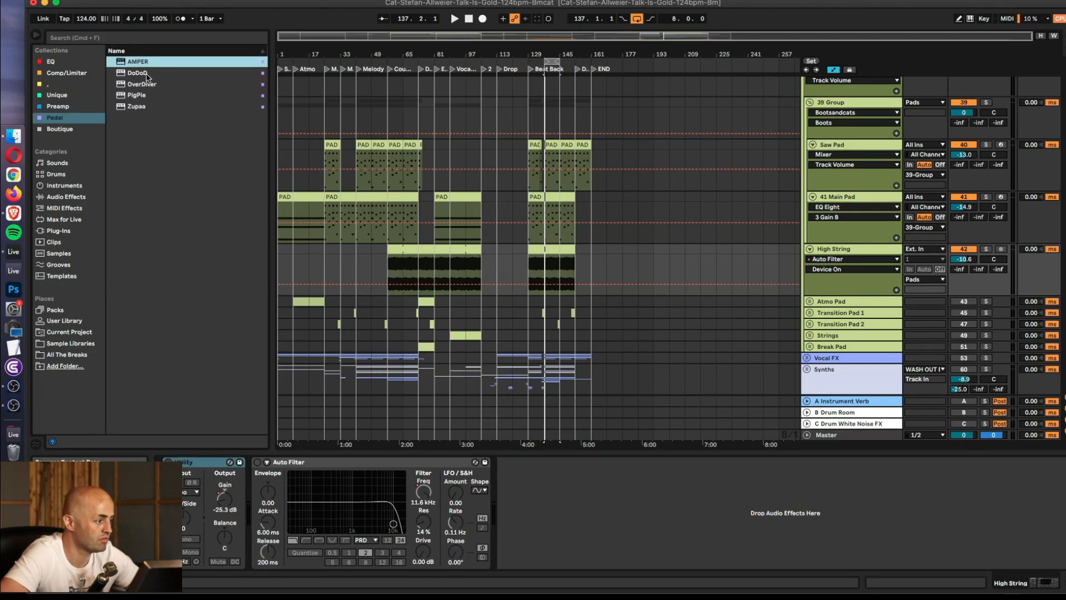
left_click_drag(149, 78, 194, 465)
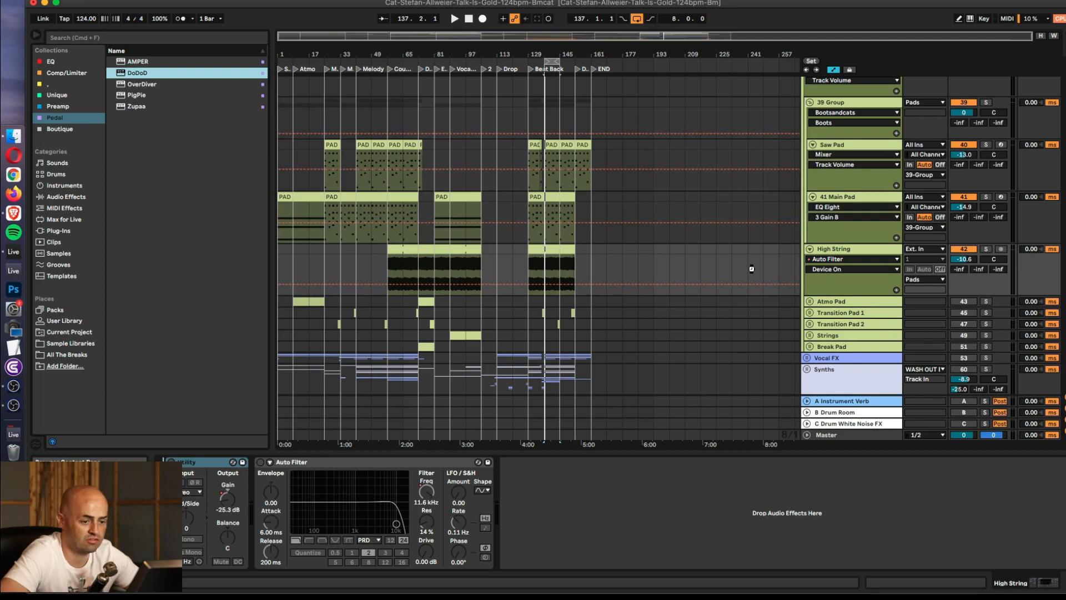
- Solo High String, lower its volume to about -20.8 dB, and audition it through DoDoD before closing the plug-in window
left_click(986, 249)
key("space")
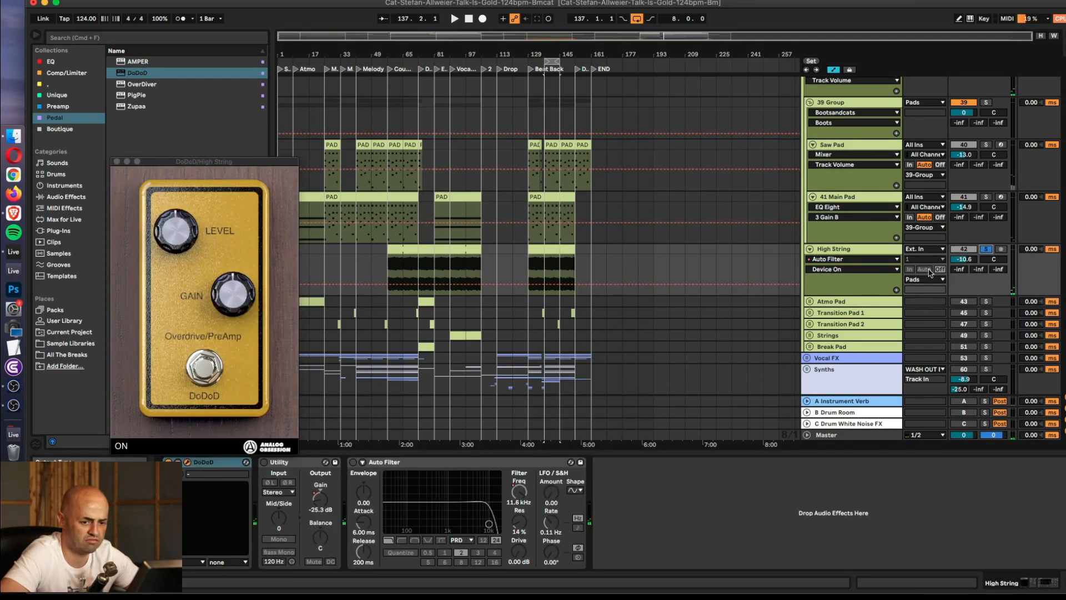
left_click_drag(958, 259, 959, 279)
left_click(215, 309)
key("space")
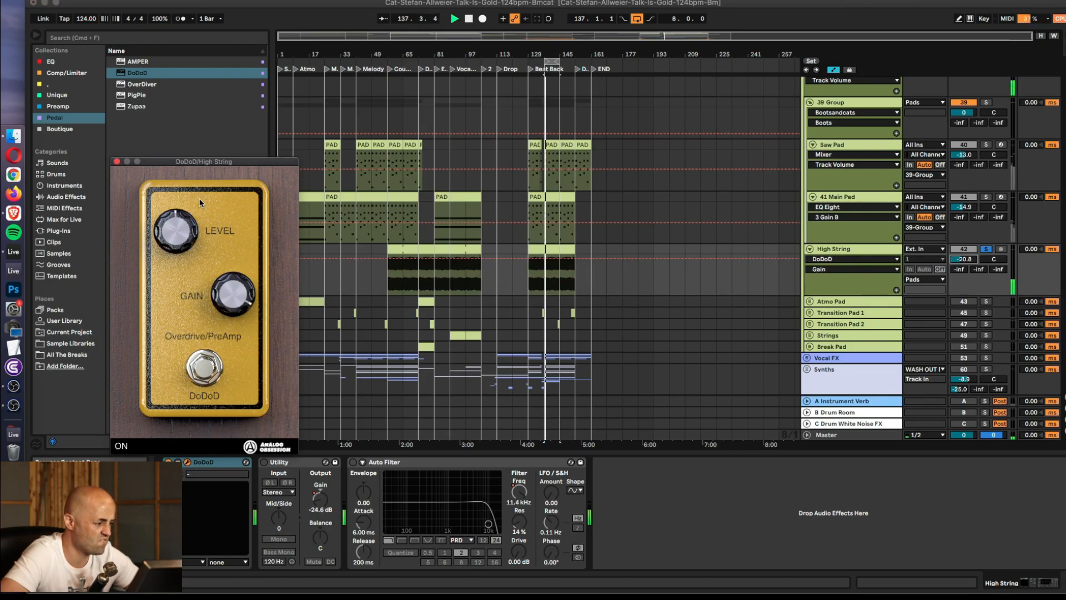
left_click(117, 162)
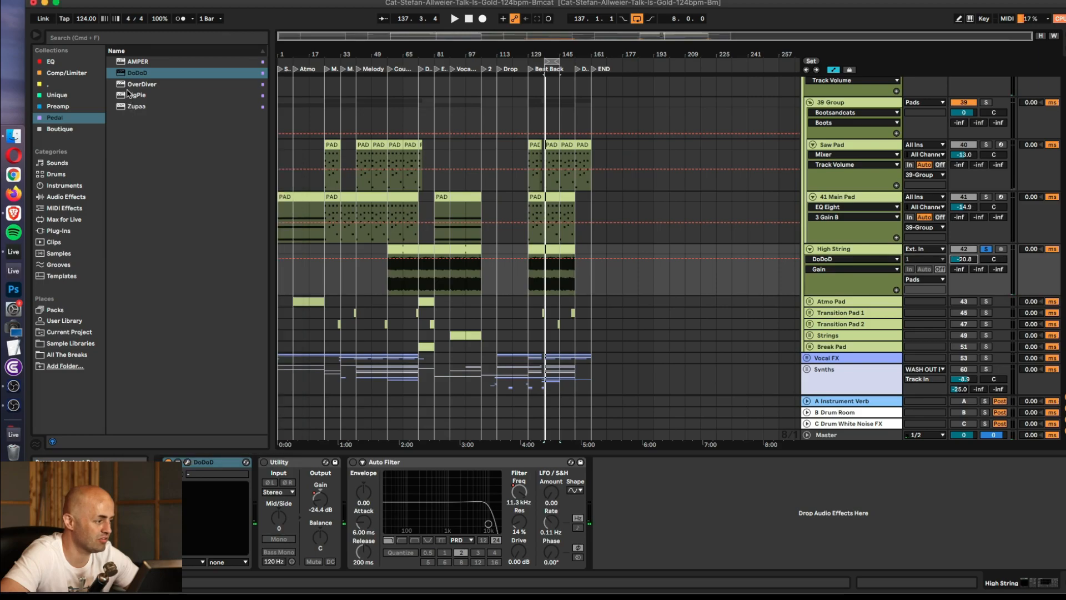
- Add OverDiver and PigPie from the Pedal collection after DoDoD on the High String track and audition them
left_click(133, 84)
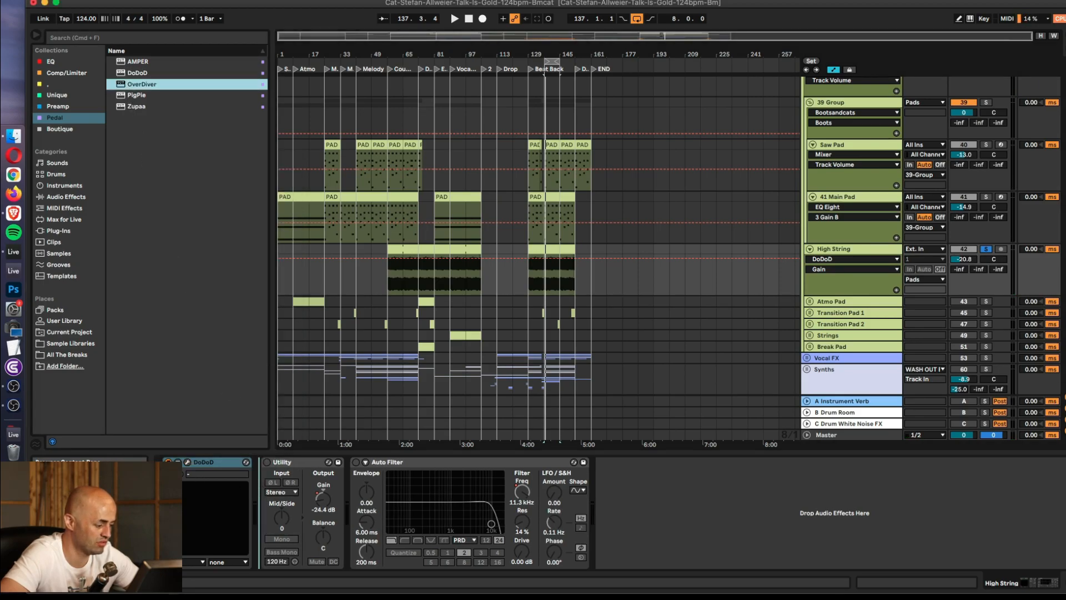
key("Return")
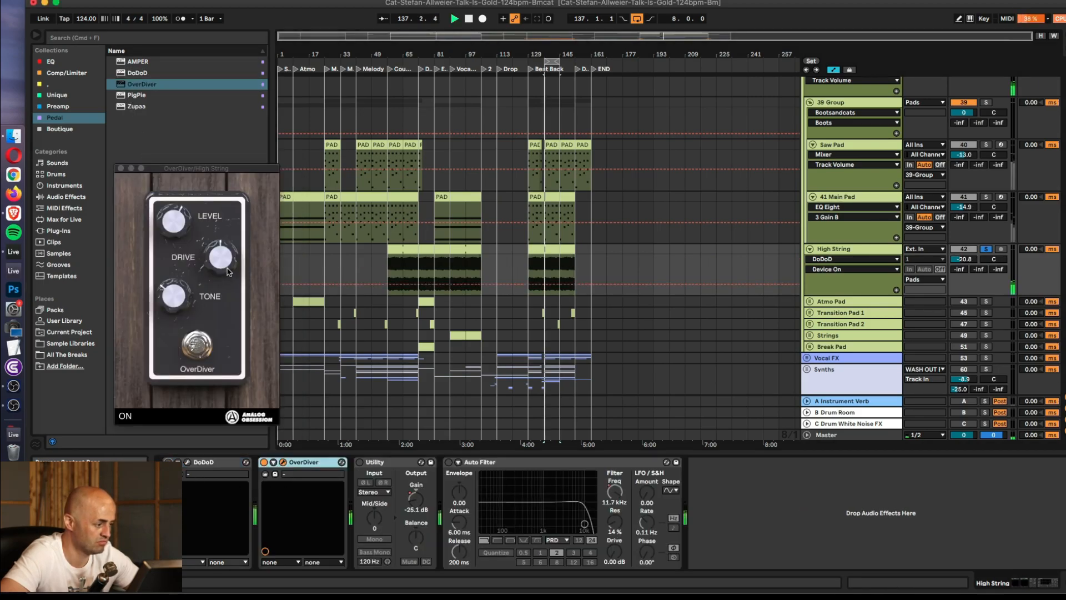
left_click(134, 94)
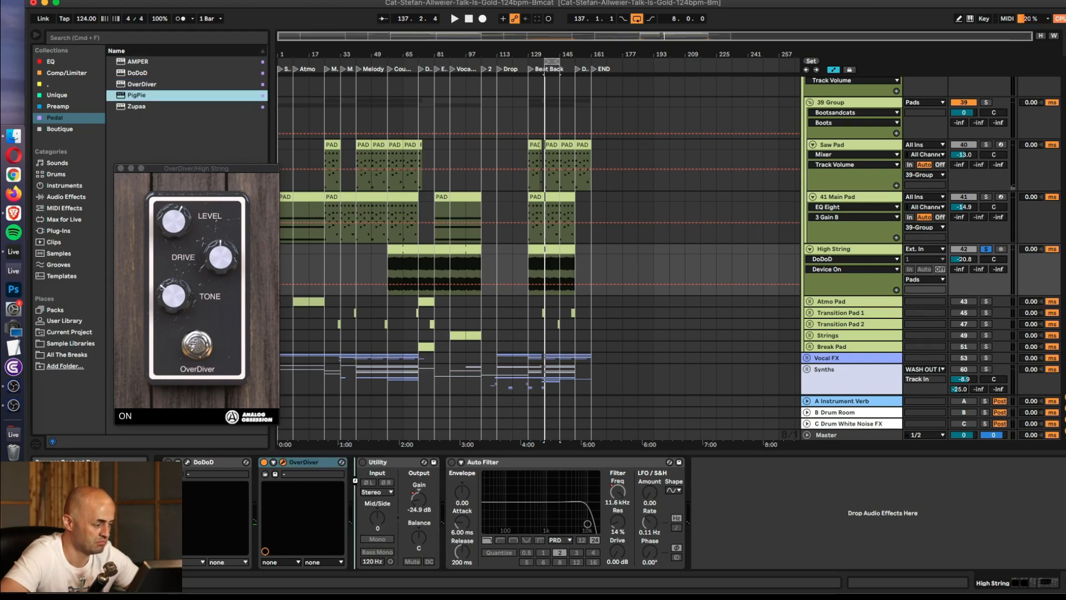
key("space")
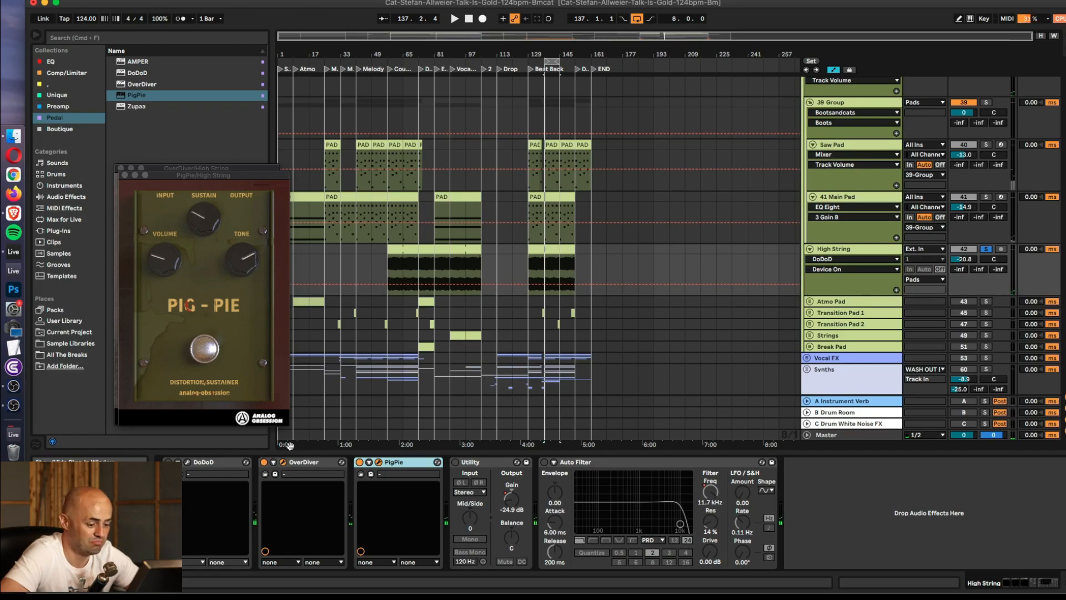
- Search the browser for "eq", add EQ Eight between PigPie and Utility on High String, and set its low-cut filter to 918 Hz
left_click(112, 37)
type("eq")
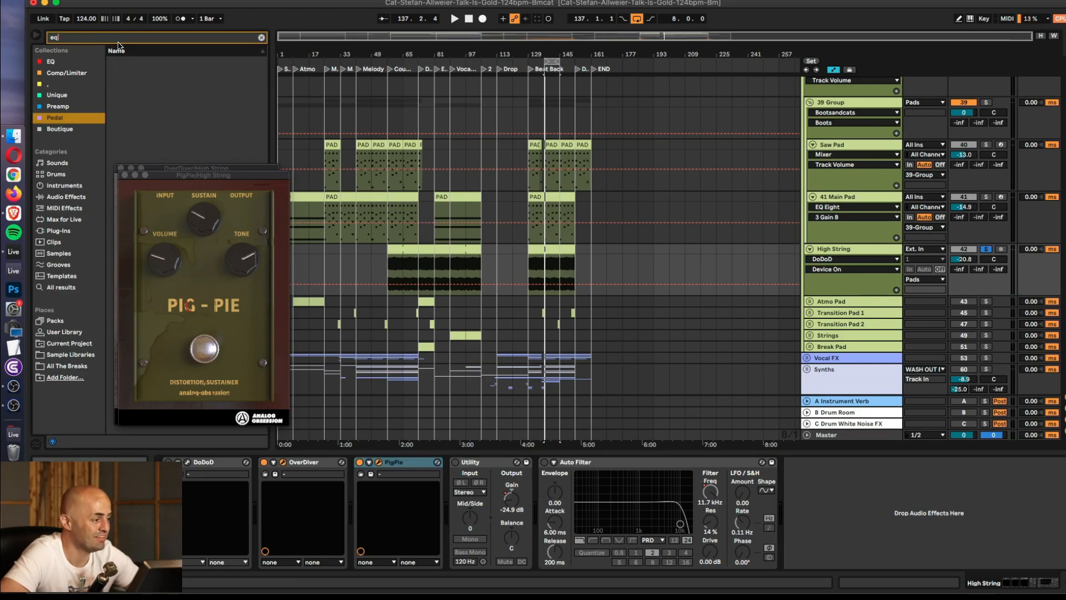
left_click(62, 287)
left_click_drag(121, 72, 186, 531)
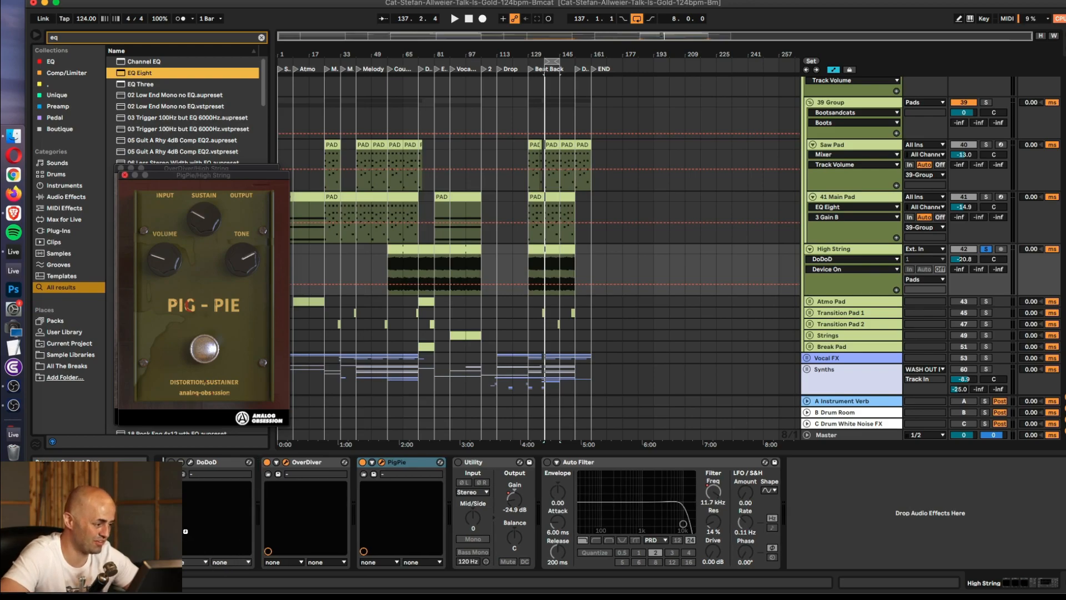
left_click_drag(223, 499, 222, 500)
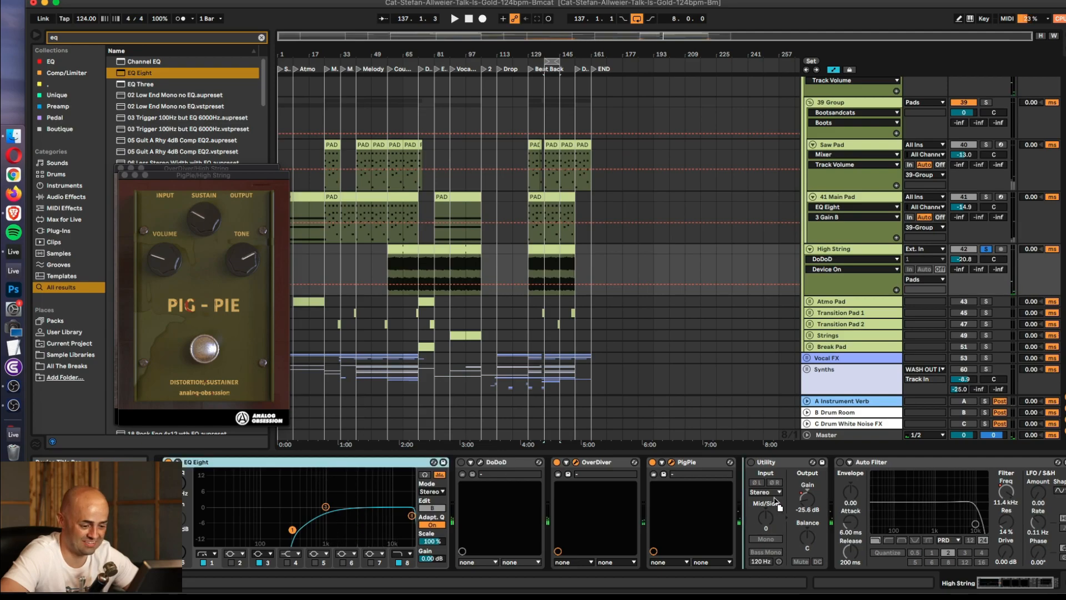
left_click_drag(685, 503, 686, 506)
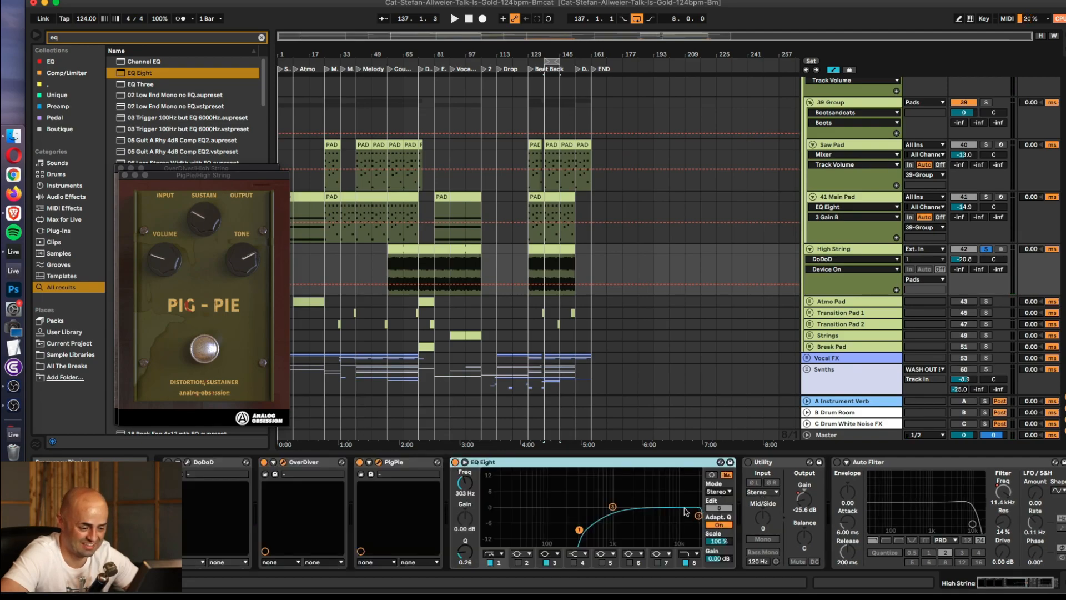
key("space")
left_click_drag(580, 531, 610, 530)
- Adjust PigPie's Sustain and Tone, toggle its bypass, and switch off the PigPie and OverDiver devices during playback
left_click_drag(199, 219, 256, 329)
left_click_drag(254, 275, 253, 262)
left_click(206, 350)
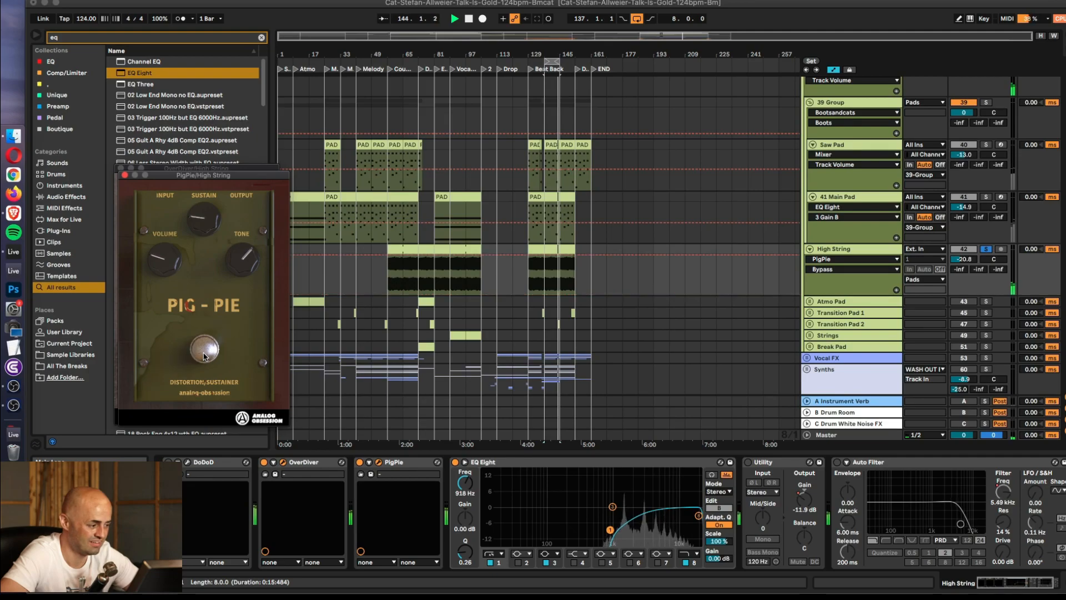
left_click(359, 462)
left_click(264, 462)
key("space")
- Switch PigPie back on, compare its bypass, and readjust its Tone and Sustain while auditioning High String
left_click(360, 462)
left_click(212, 355)
left_click(211, 356)
left_click_drag(237, 257, 234, 222)
left_click_drag(210, 218, 208, 207)
key("space")
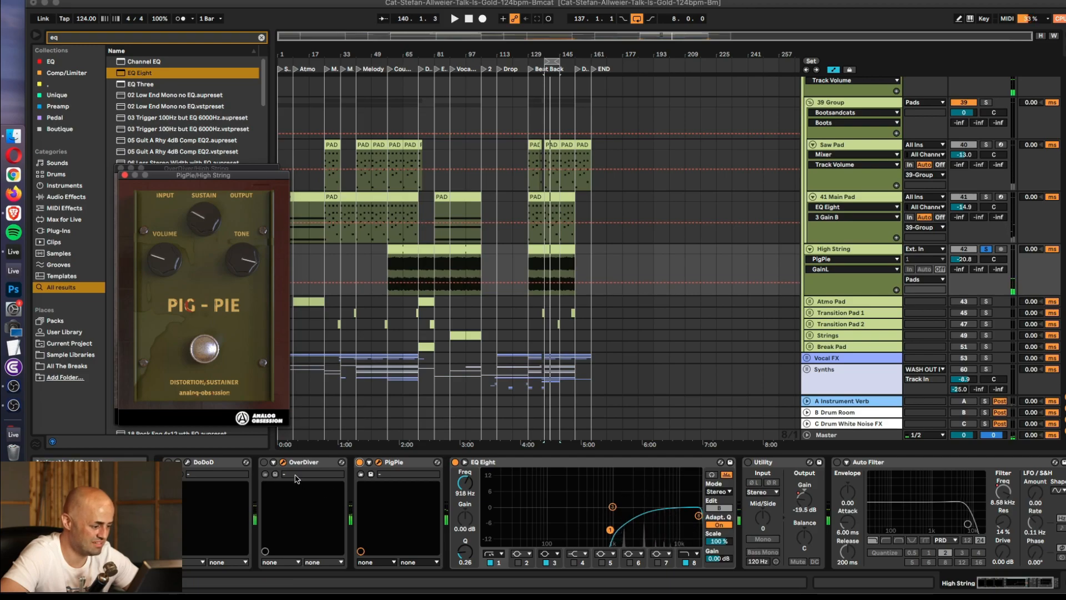
- Delete the OverDiver, DoDoD and PigPie devices from the High String track
left_click(313, 461)
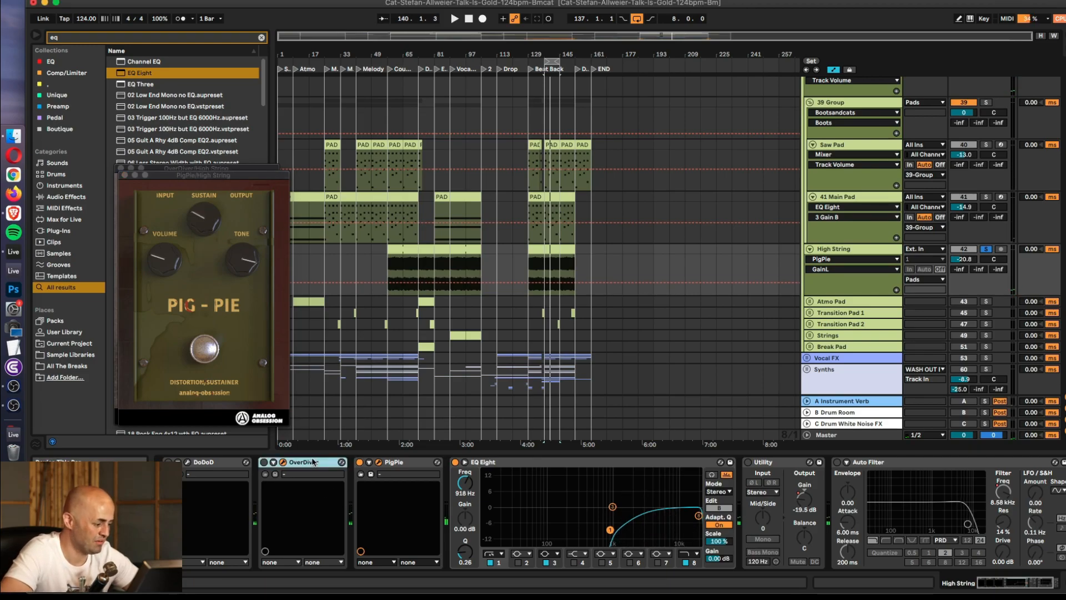
key("Delete")
left_click(220, 463)
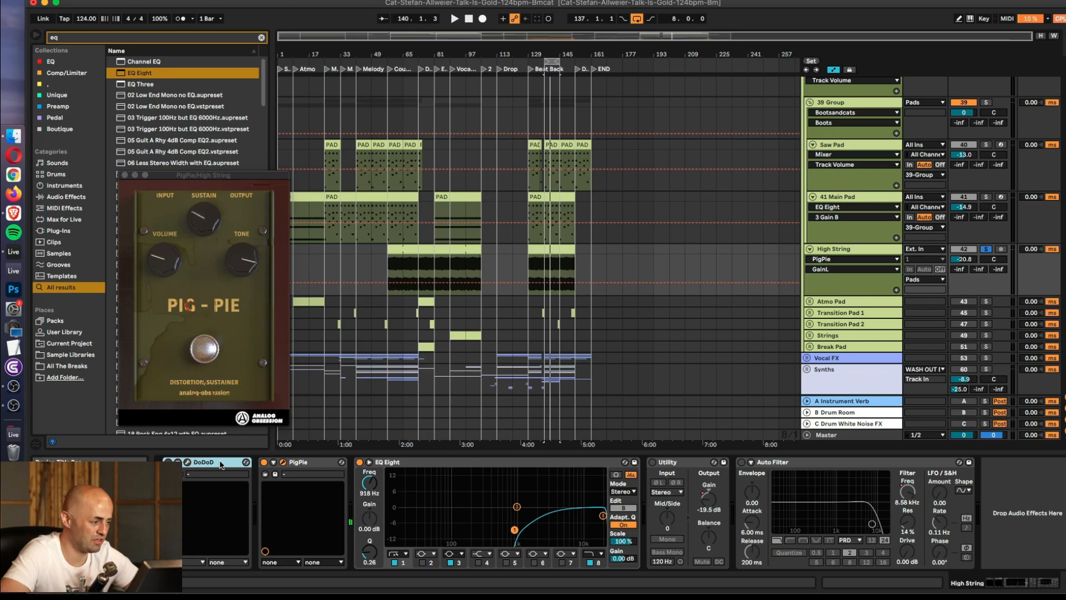
key("Delete")
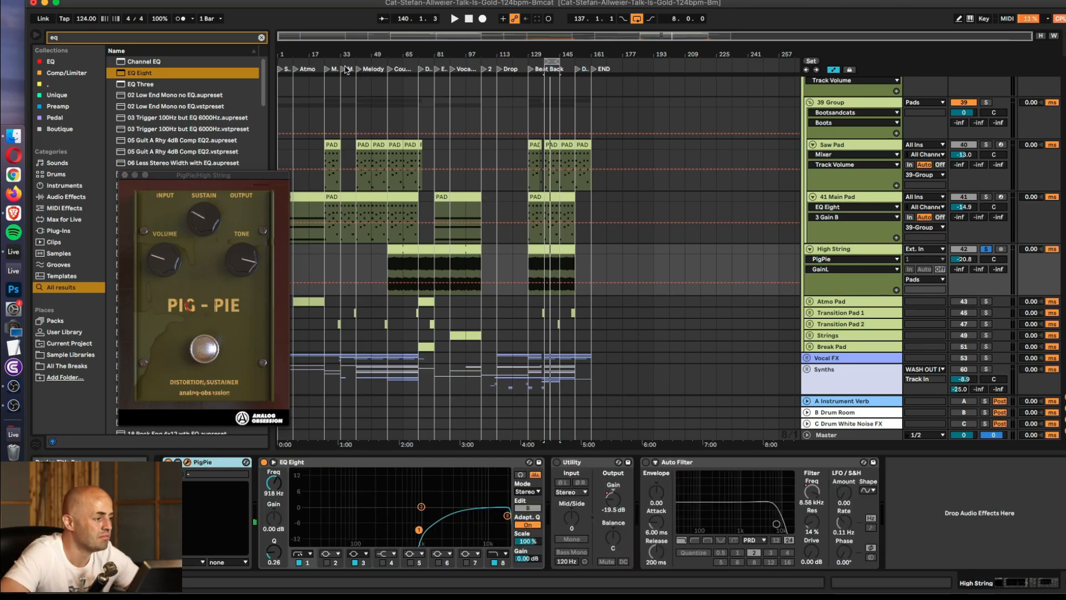
key("Delete")
- Clear the browser search, look through the plug-in collections, and add SweetVox from Unique before EQ Eight on High String
left_click(259, 38)
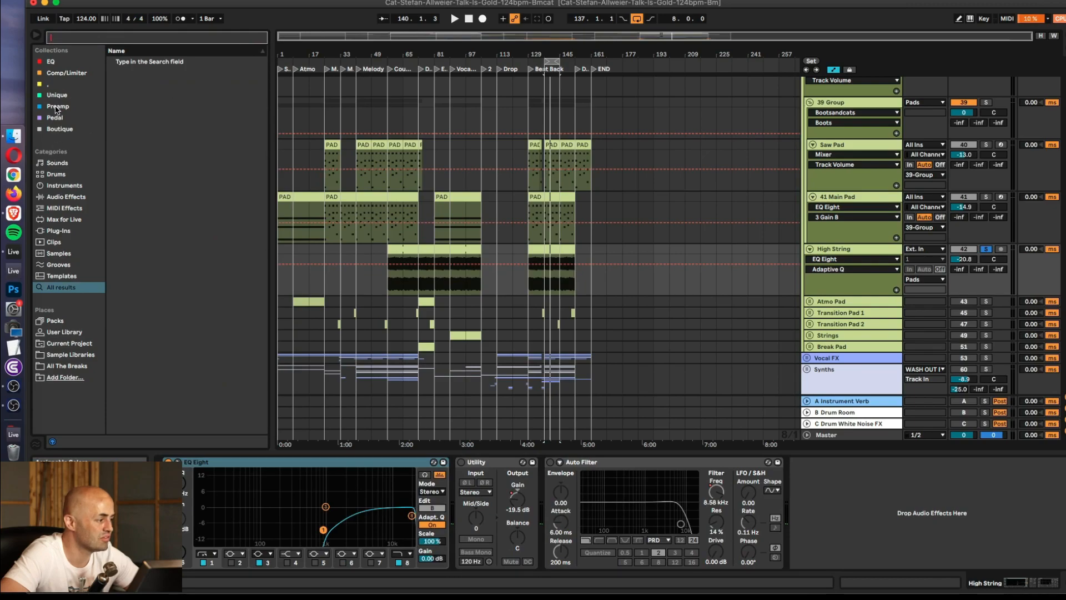
left_click(57, 107)
left_click(55, 96)
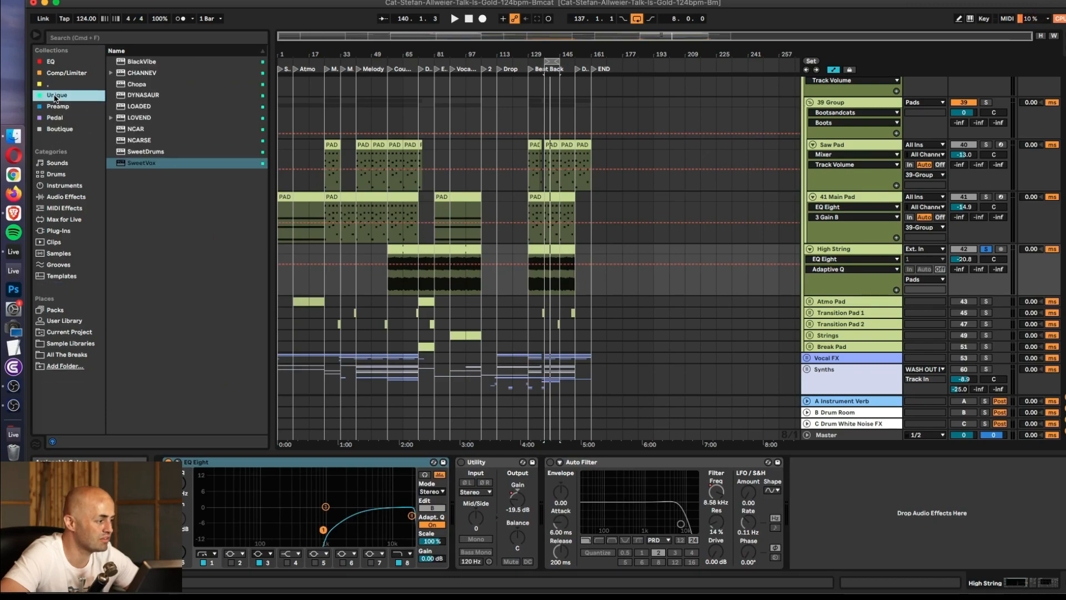
left_click(63, 74)
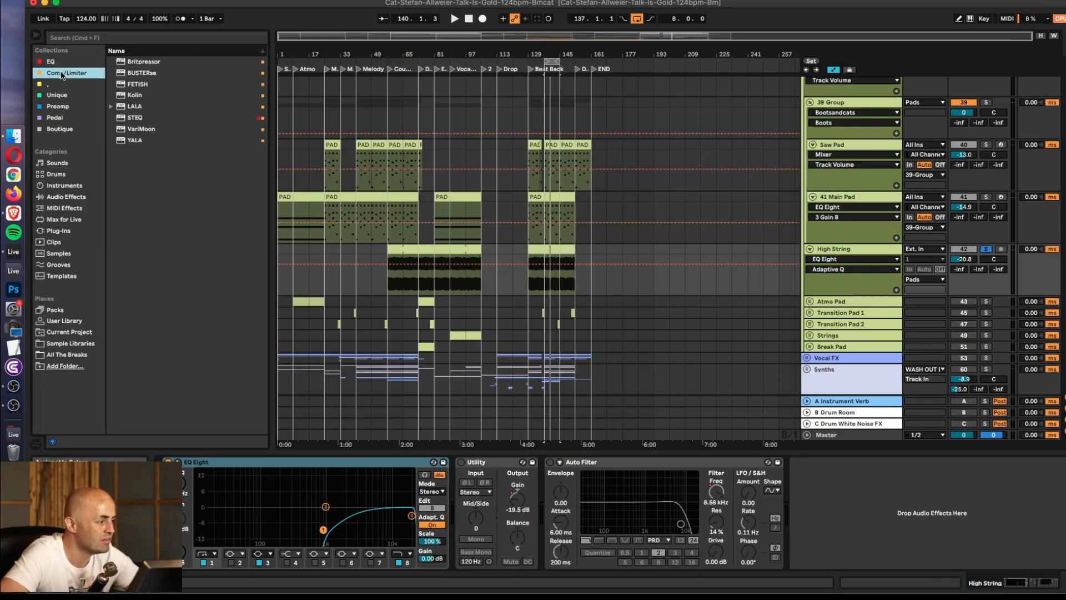
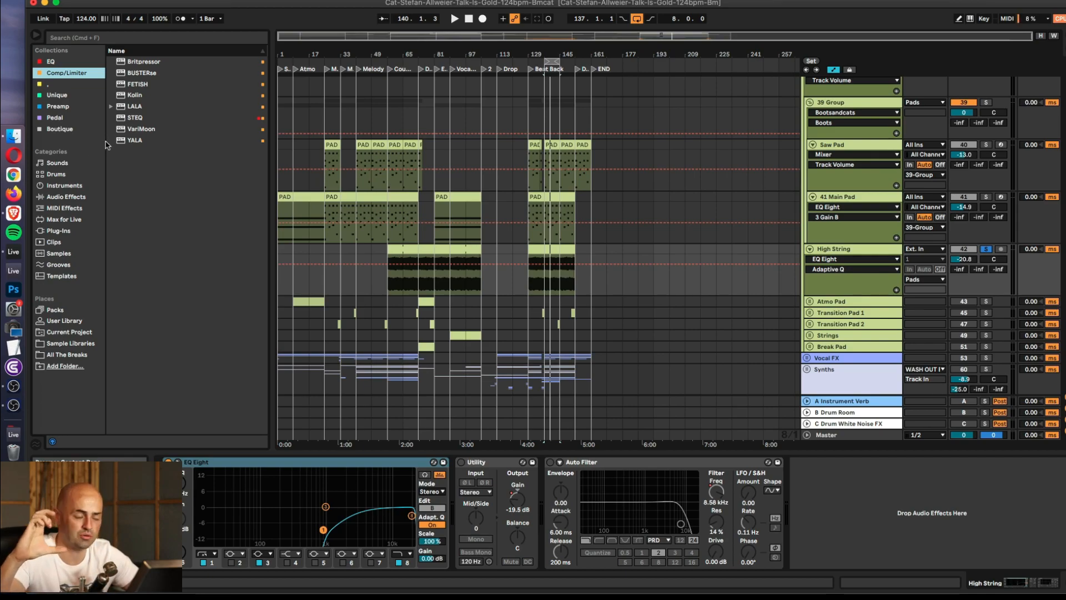
left_click(61, 96)
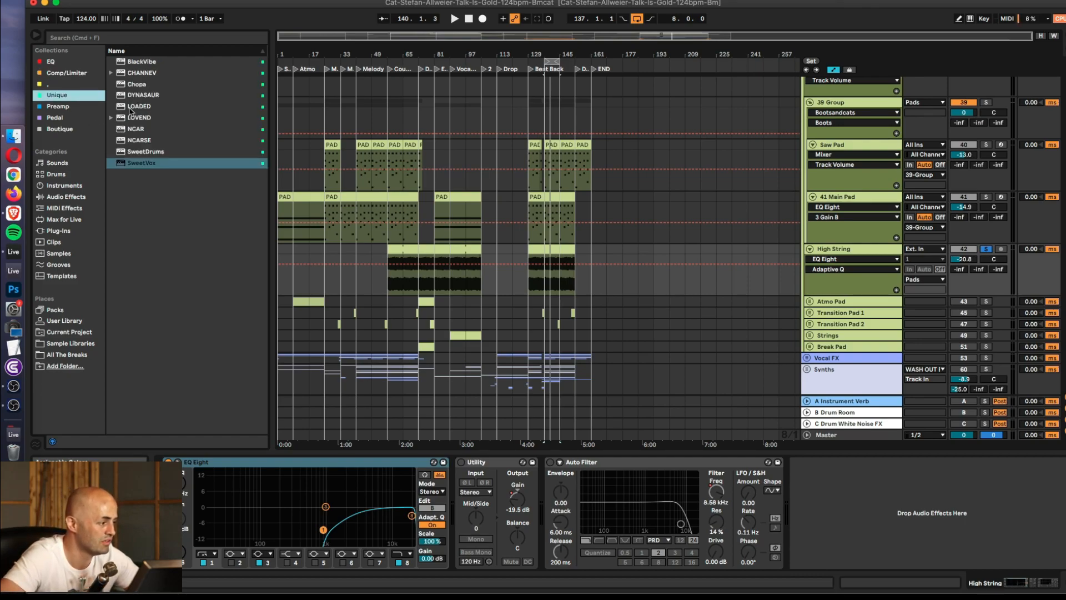
left_click_drag(145, 162, 217, 491)
- Audition High String through SweetVox with its Process turned up, turn down its Output, and close the plug-in window
key("space")
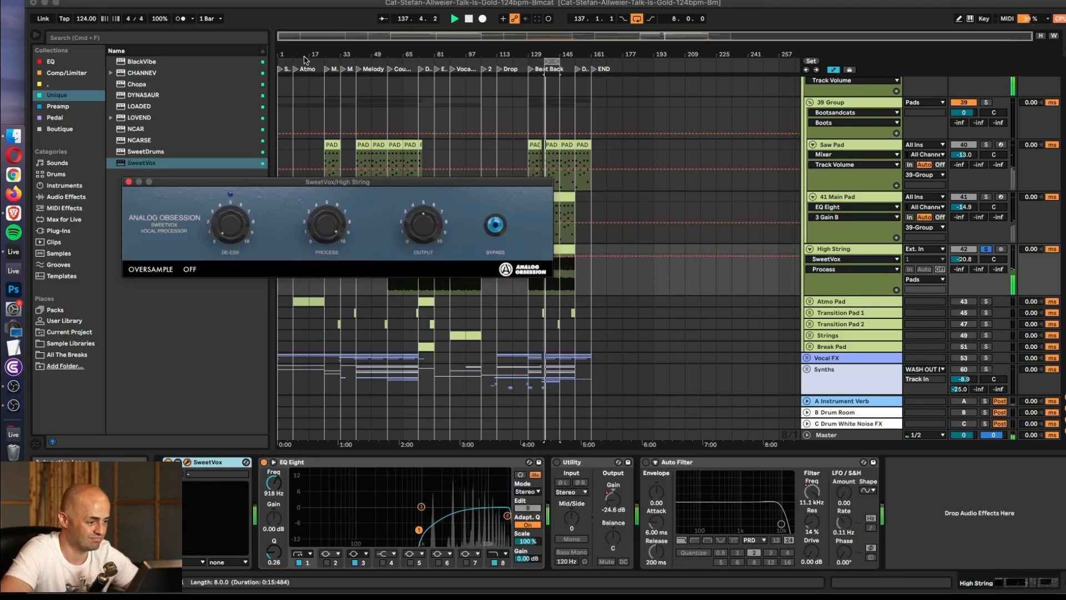
left_click_drag(428, 201, 430, 240)
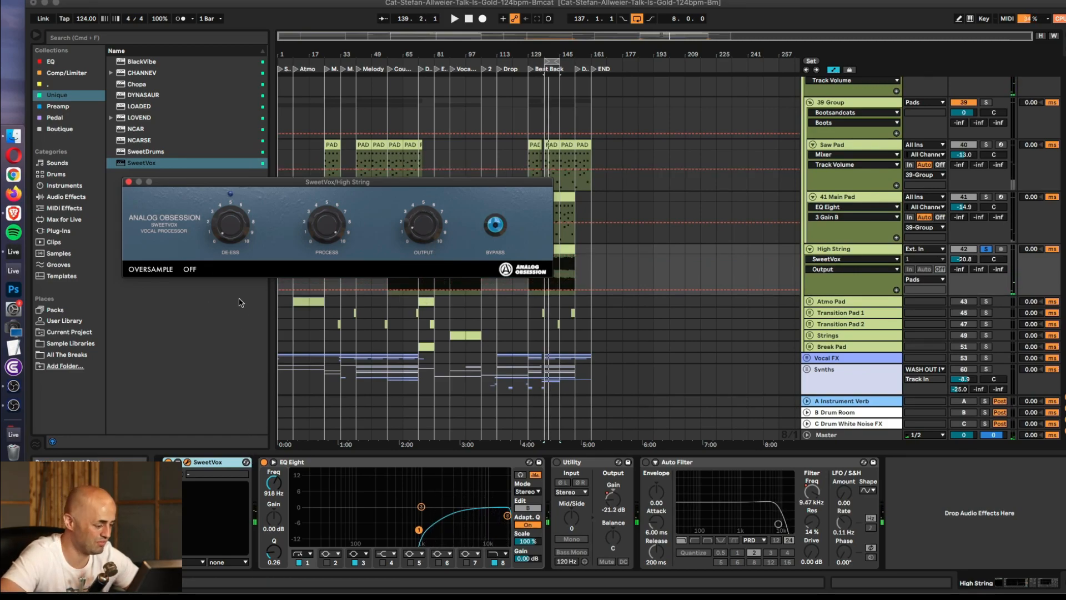
left_click(129, 183)
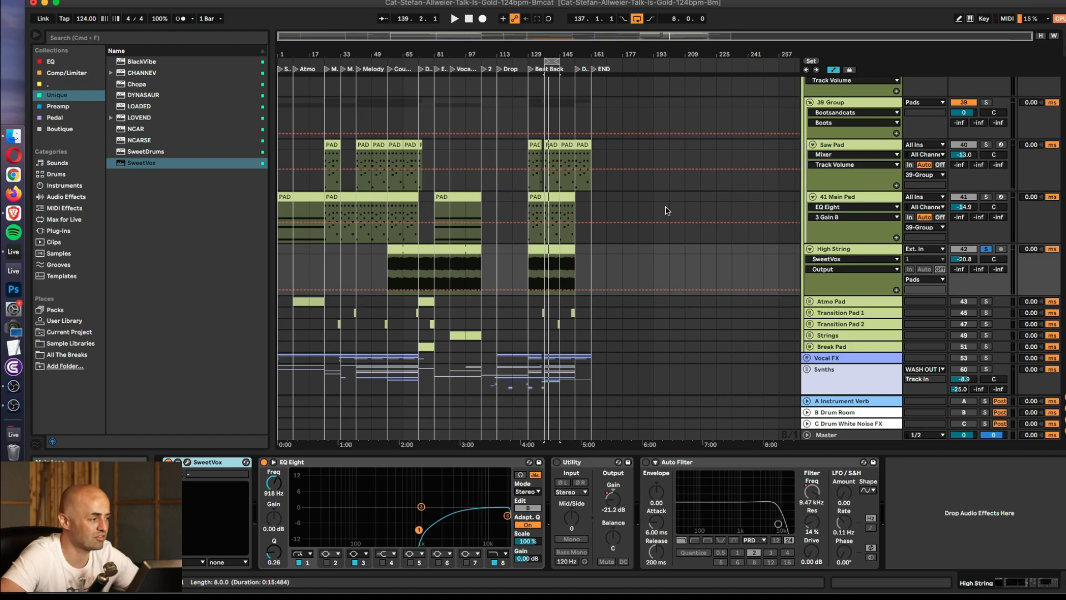
- Copy Auto Pan from the Main Pad track to High String, switch it to Invert, and place it between EQ Eight and Utility
left_click(214, 39)
type("au")
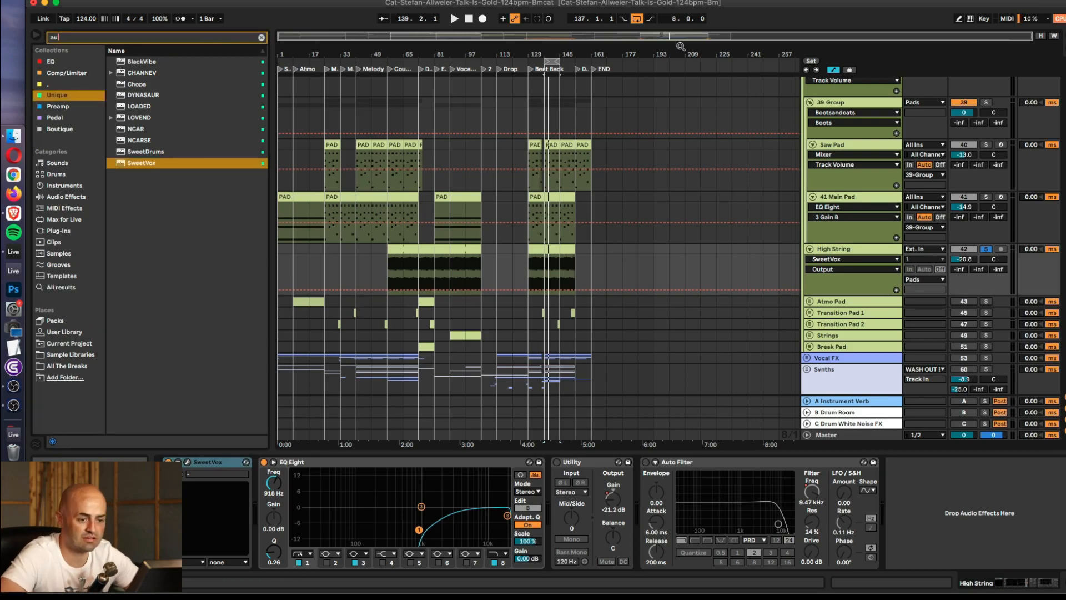
left_click(858, 196)
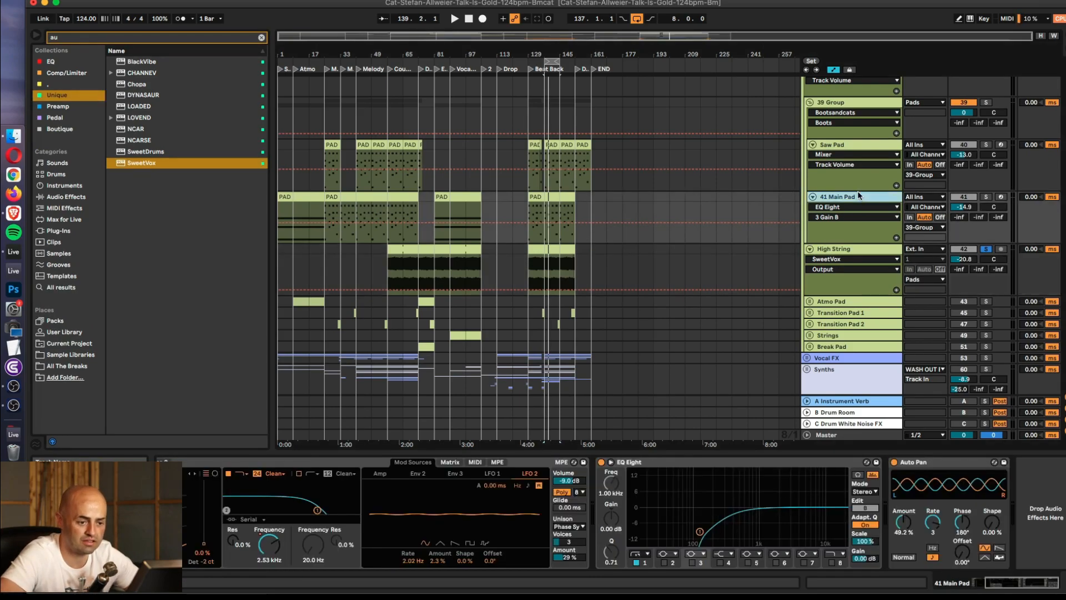
left_click(937, 465)
left_click(858, 248)
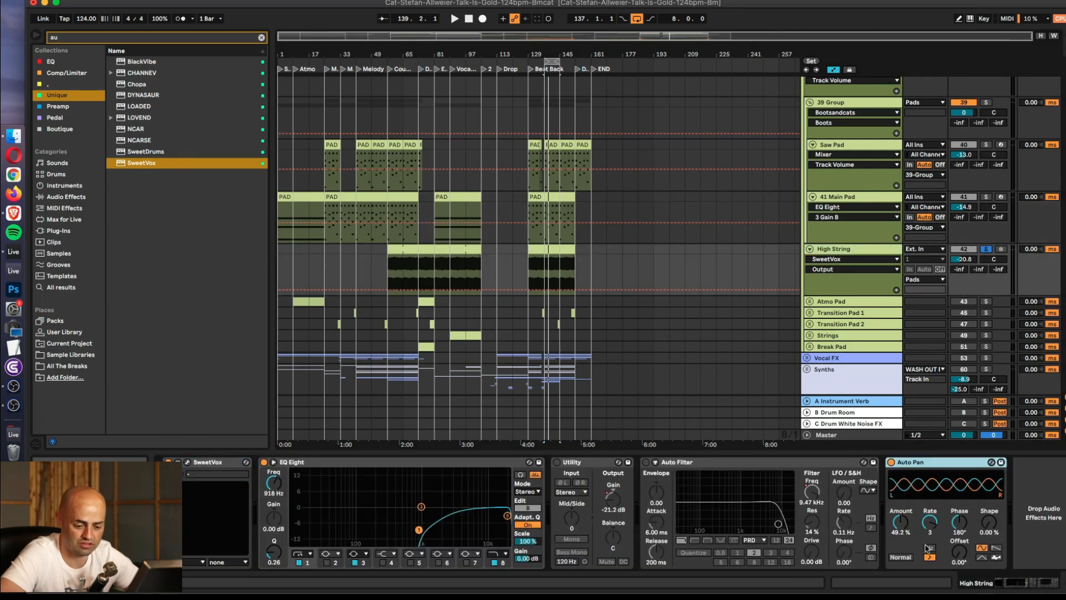
key("super+v")
left_click(907, 558)
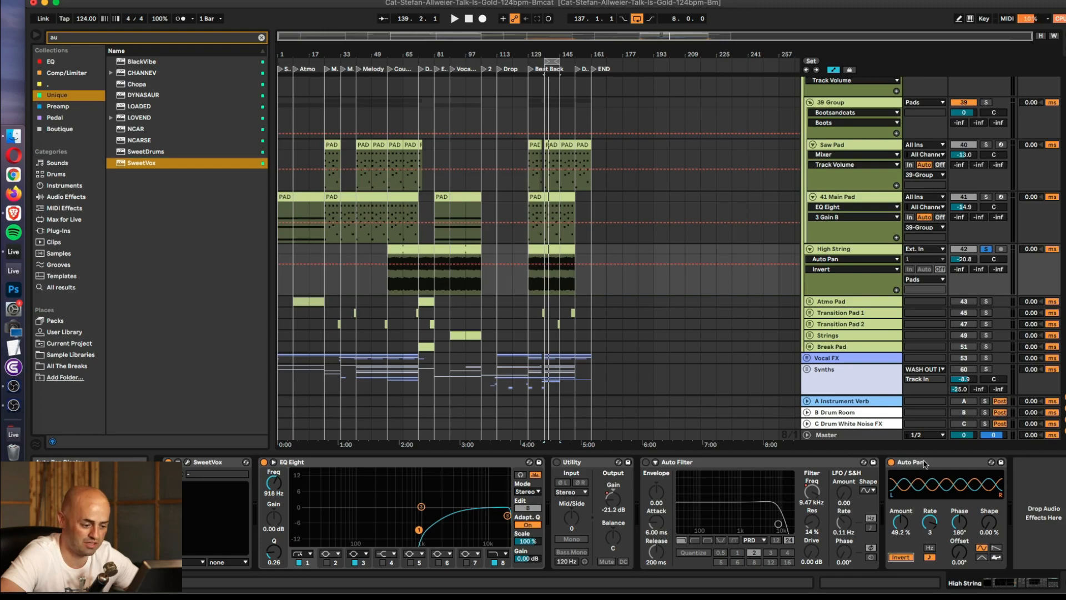
left_click_drag(924, 464, 532, 509)
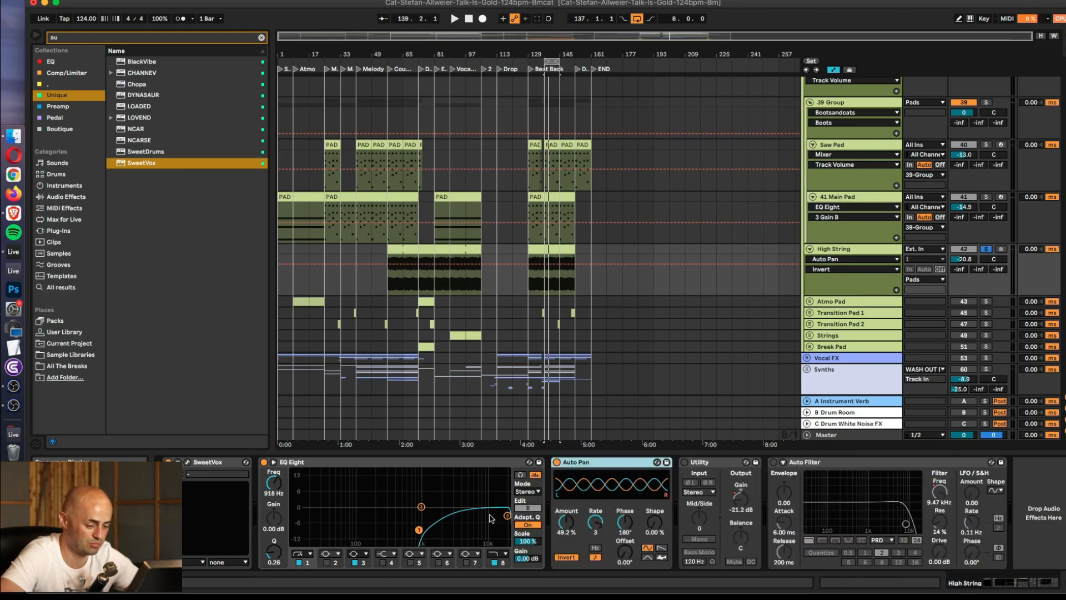
- Search all results for "rever", add Reverb to the High String track, and place Auto Pan between EQ Eight and Reverb
double_click(116, 43)
type("rever")
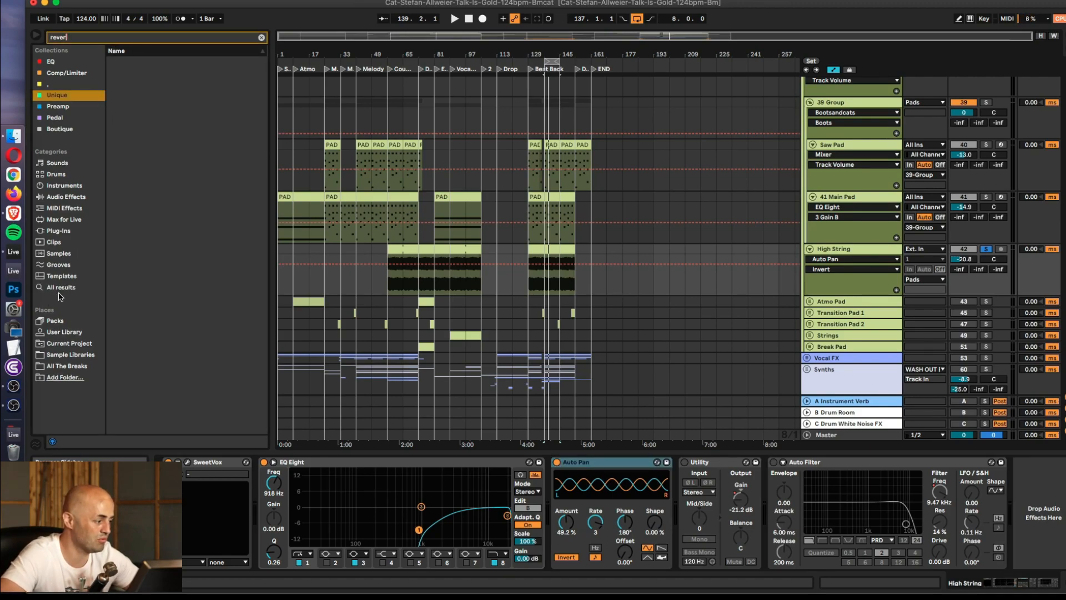
left_click(61, 288)
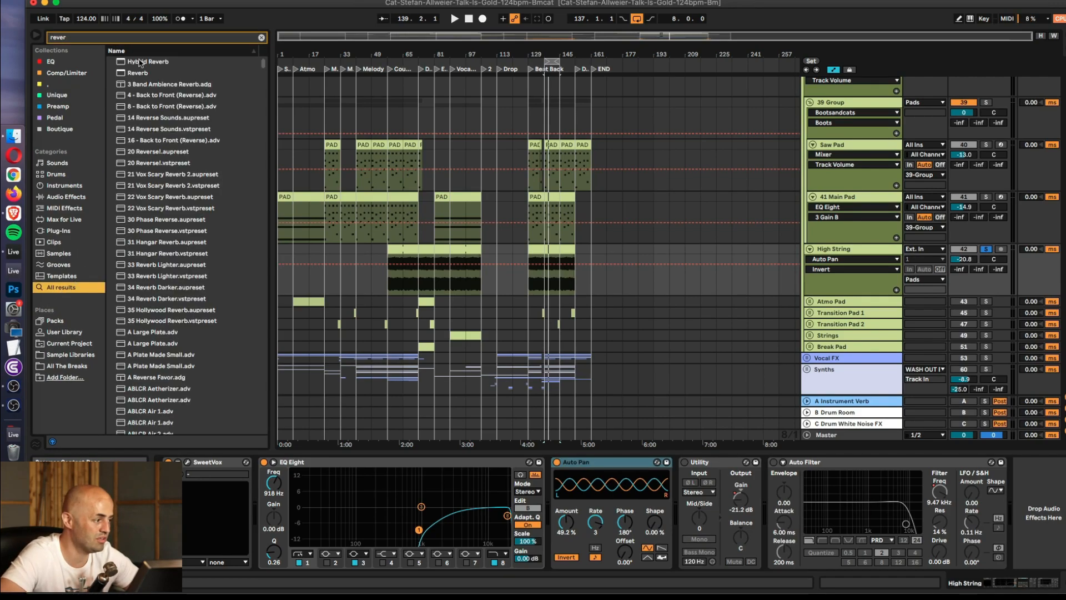
mouse_move(131, 74)
left_mouse_down()
mouse_move(201, 194)
mouse_move(462, 500)
left_mouse_up()
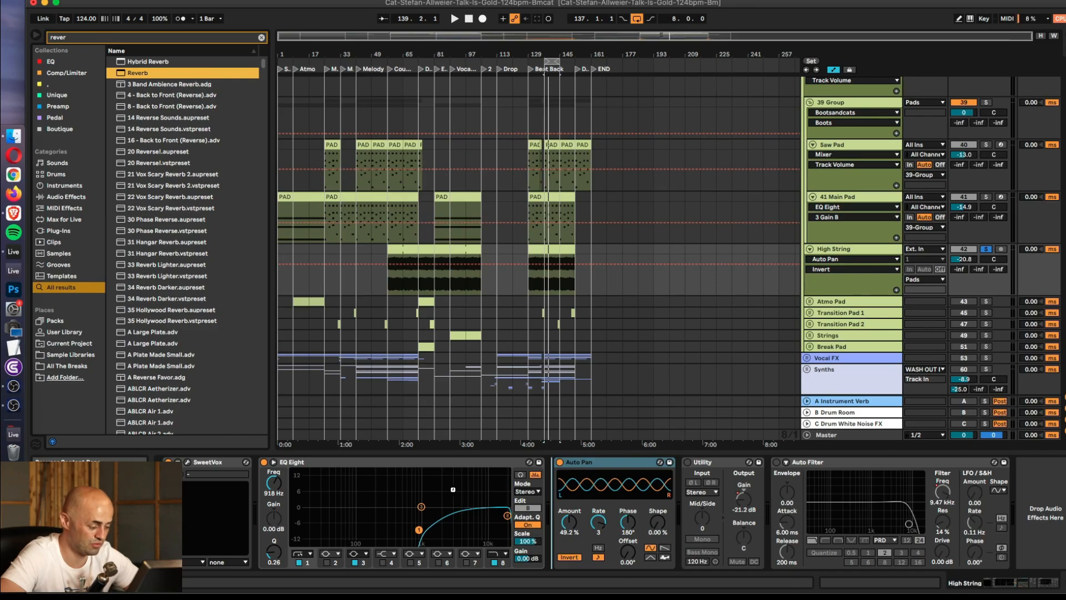
left_click_drag(622, 550, 621, 548)
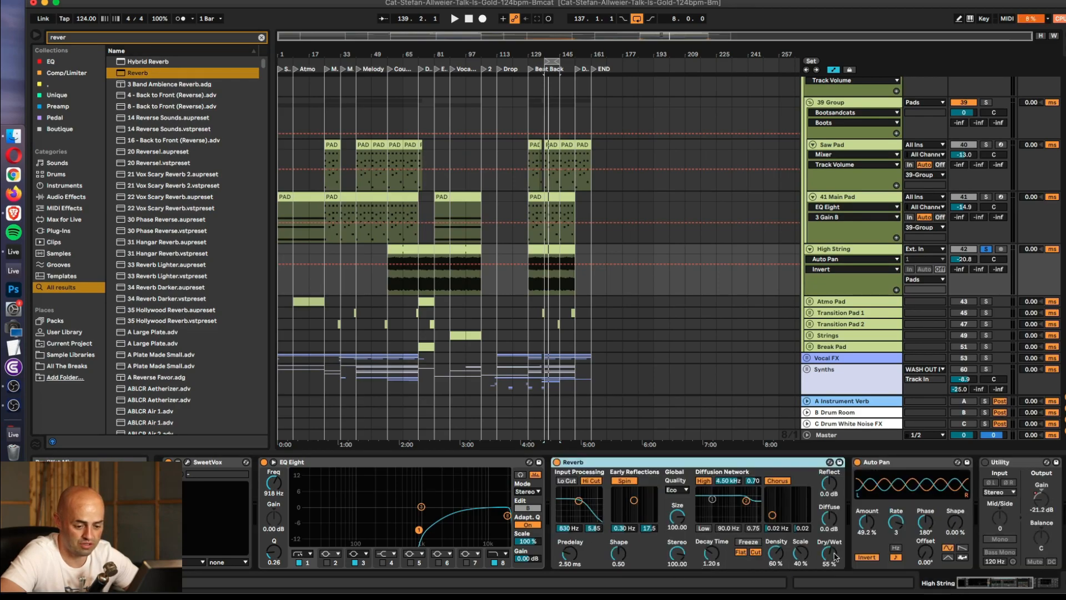
left_click_drag(877, 464, 544, 503)
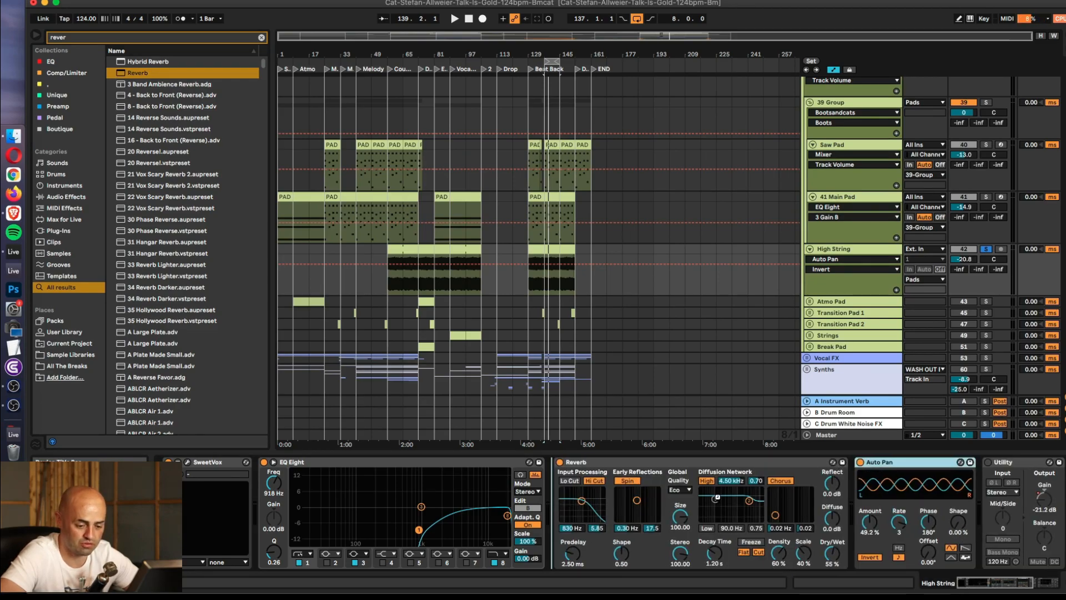
- Set the Reverb's Decay Time to 3.31 s and Dry/Wet to 100 %, and audition High String
left_click_drag(840, 553, 848, 558)
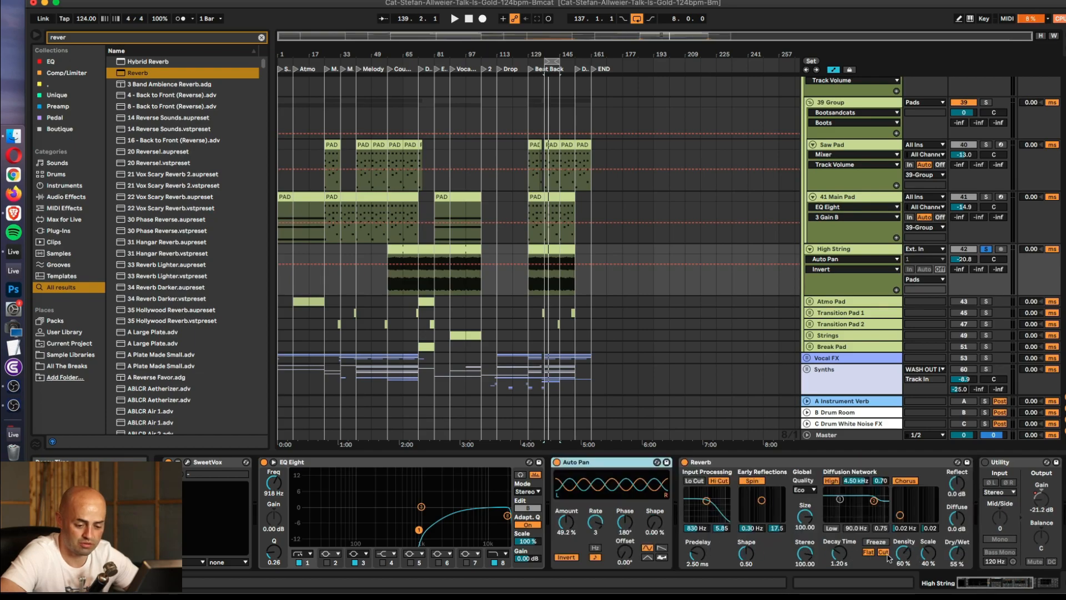
left_click_drag(962, 563, 962, 552)
left_click_drag(845, 558, 845, 546)
key("space")
left_click_drag(957, 555, 957, 548)
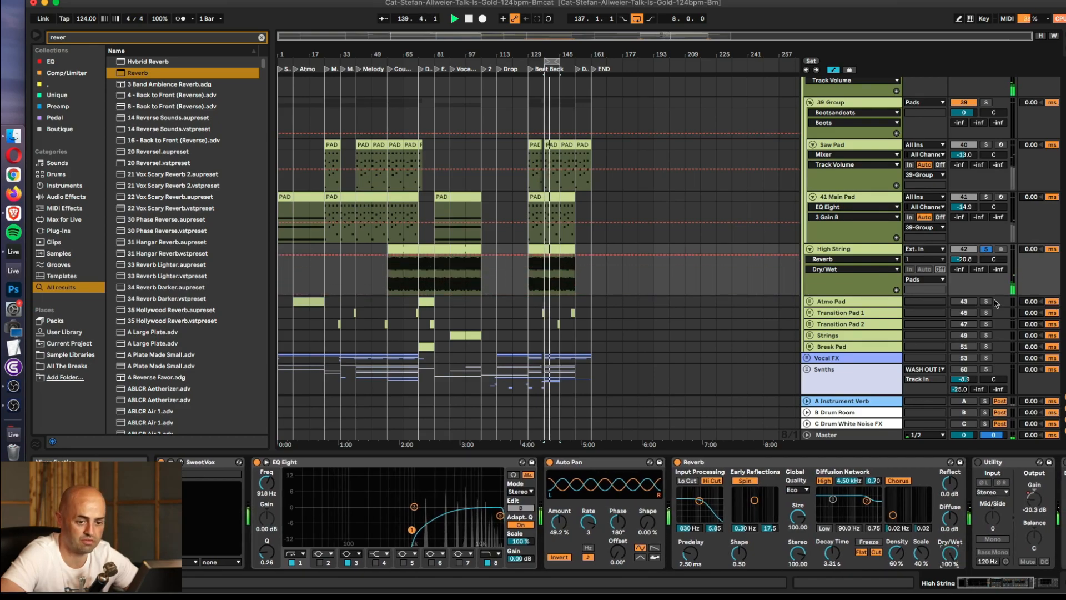
key("space")
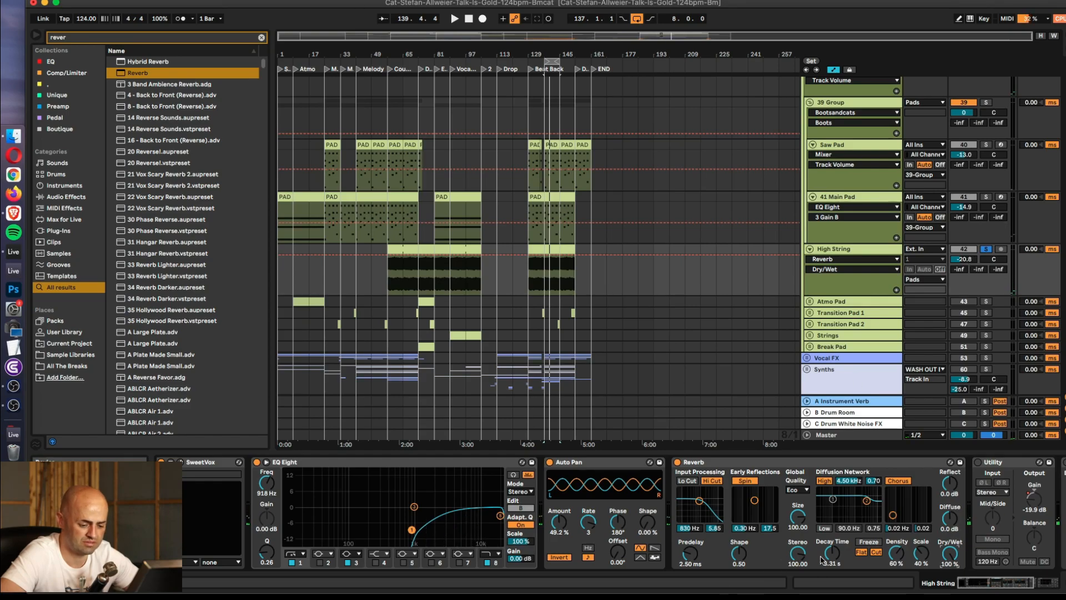
- Lower the high-cut filter of High String's EQ Eight to 12.1 kHz during playback
key("space")
mouse_move(501, 517)
left_mouse_down()
mouse_move(472, 525)
mouse_move(484, 519)
left_mouse_up()
key("space")
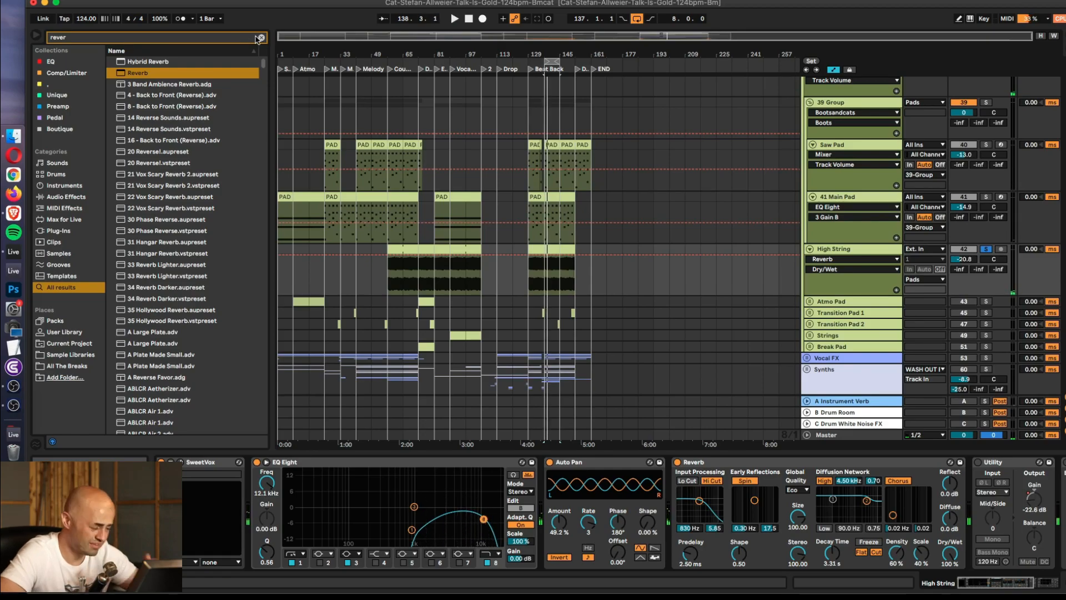
- Clear the browser search and show the Comp/Limiter collection
left_click(261, 37)
left_click(72, 75)
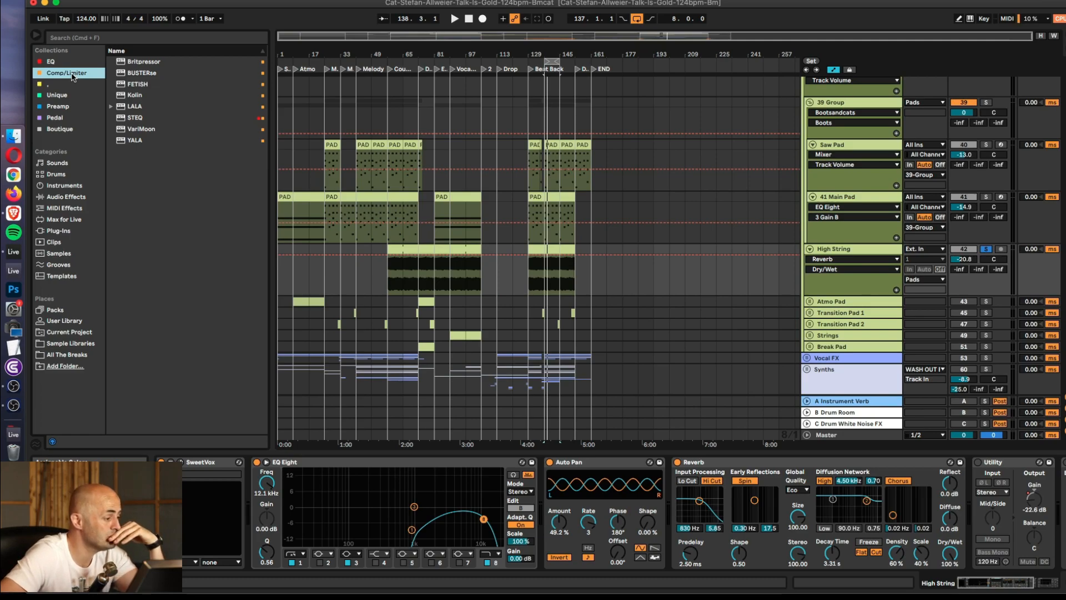
- Unsolo High String and lower its track volume to about -26.8 dB during playback
left_click(986, 249)
key("space")
left_click(964, 258)
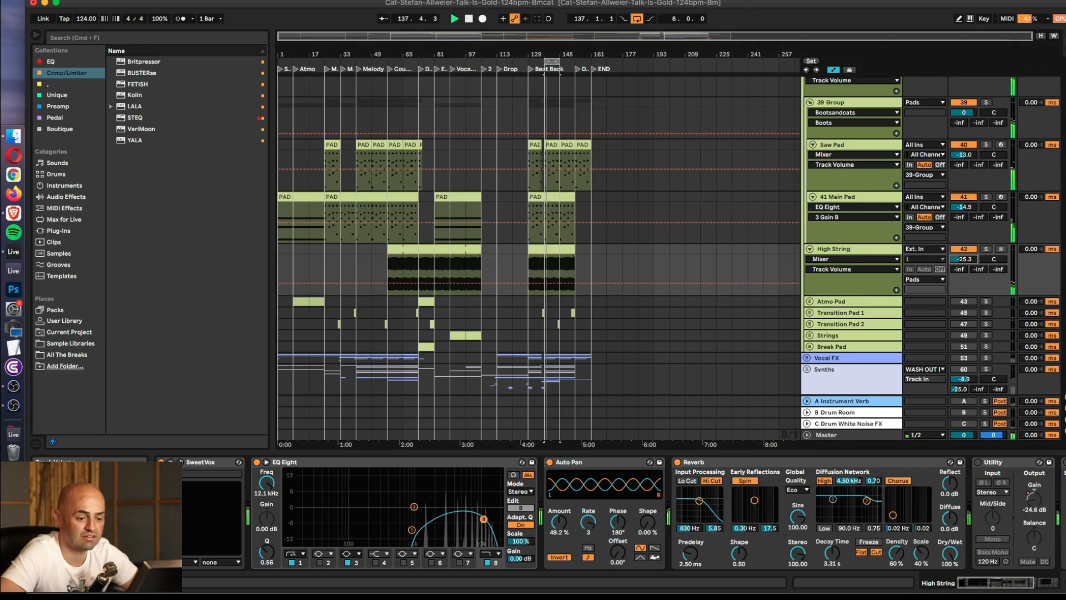
left_click_drag(962, 260, 961, 266)
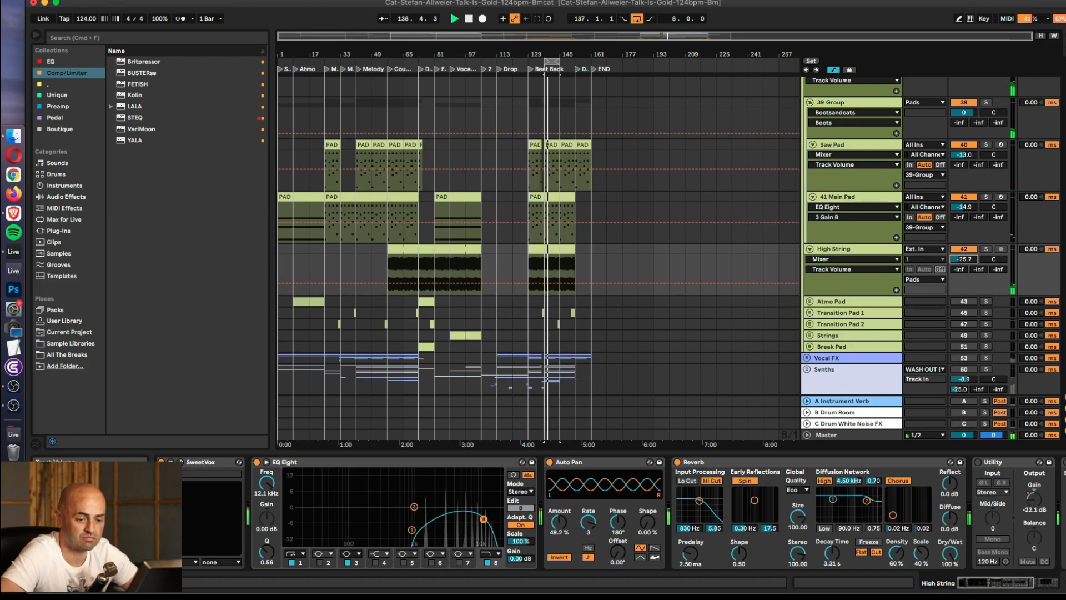
- Raise High String's Auto Pan Amount to 81.7 % and lower the track volume to -30.4 dB
left_click_drag(562, 531, 562, 514)
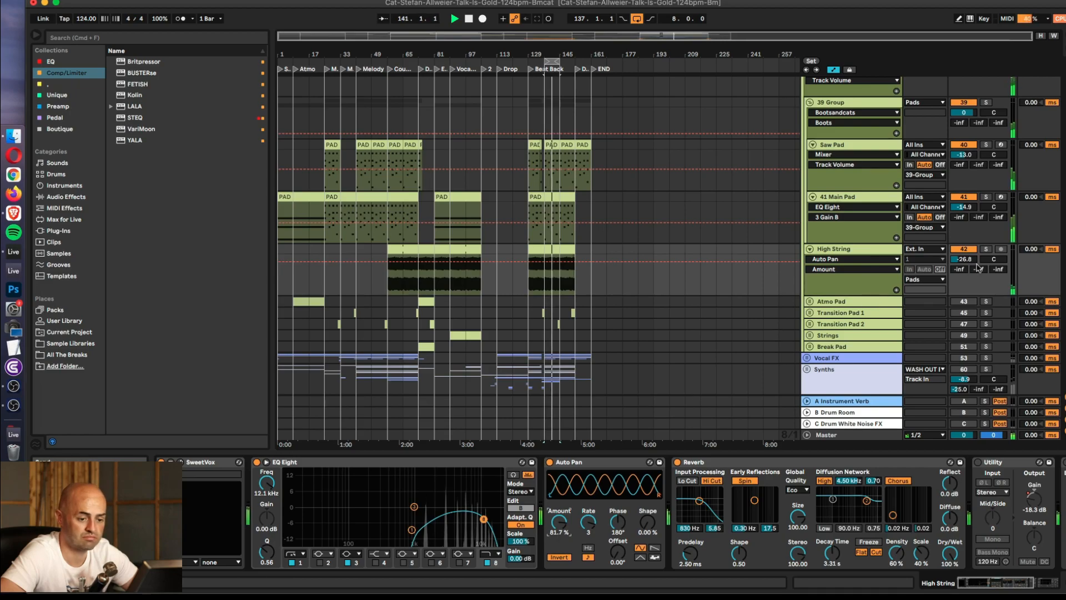
left_click_drag(964, 259, 964, 263)
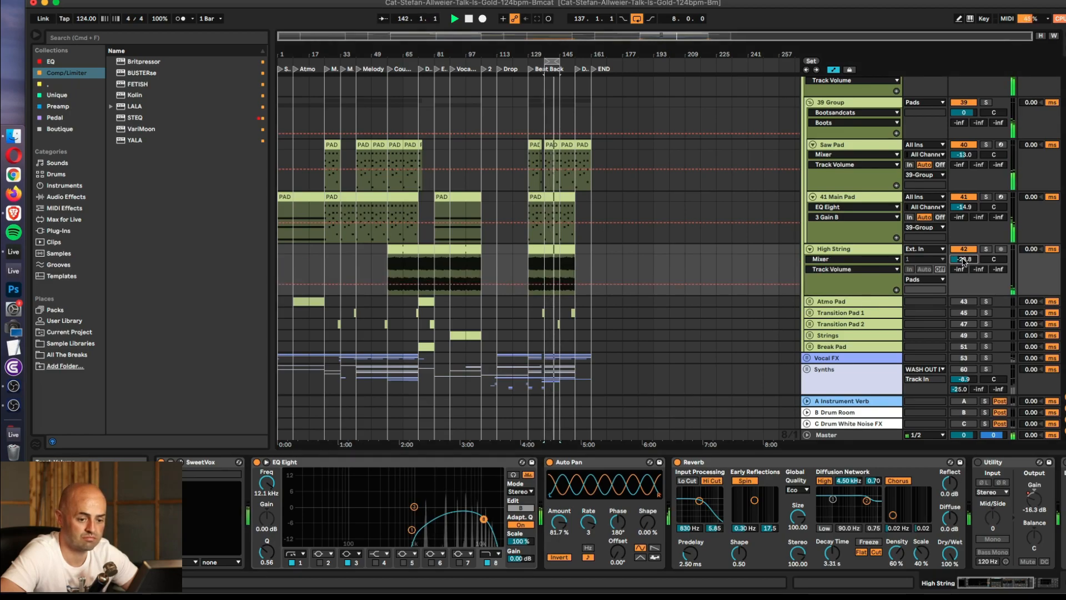
left_click_drag(964, 262, 964, 267)
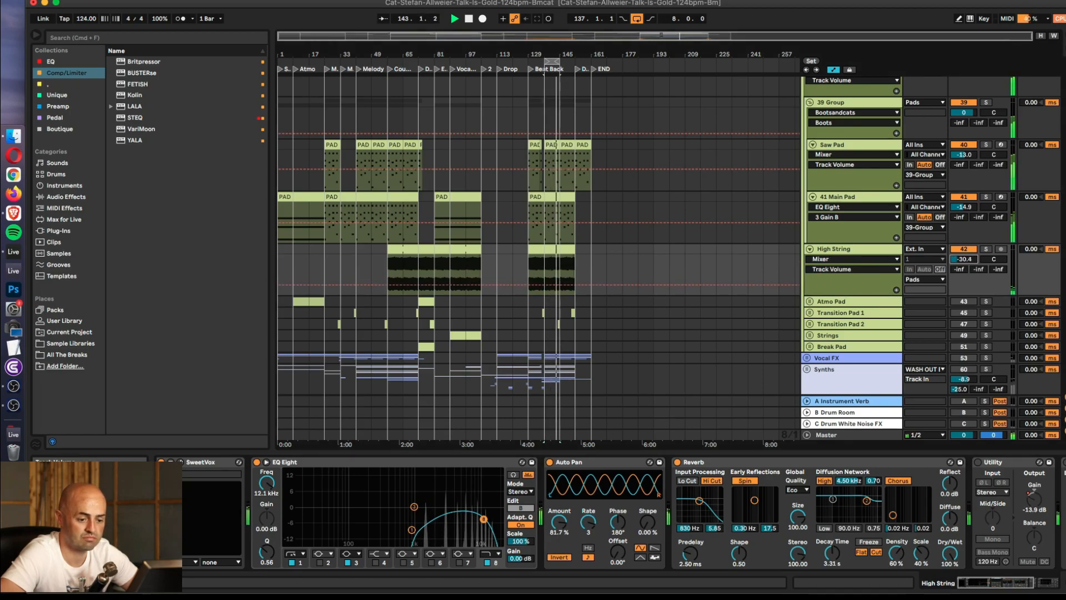
- Recolour the Pads group pale lilac and assign that colour to its grouped tracks and clips
scroll(843, 305, "down", 4)
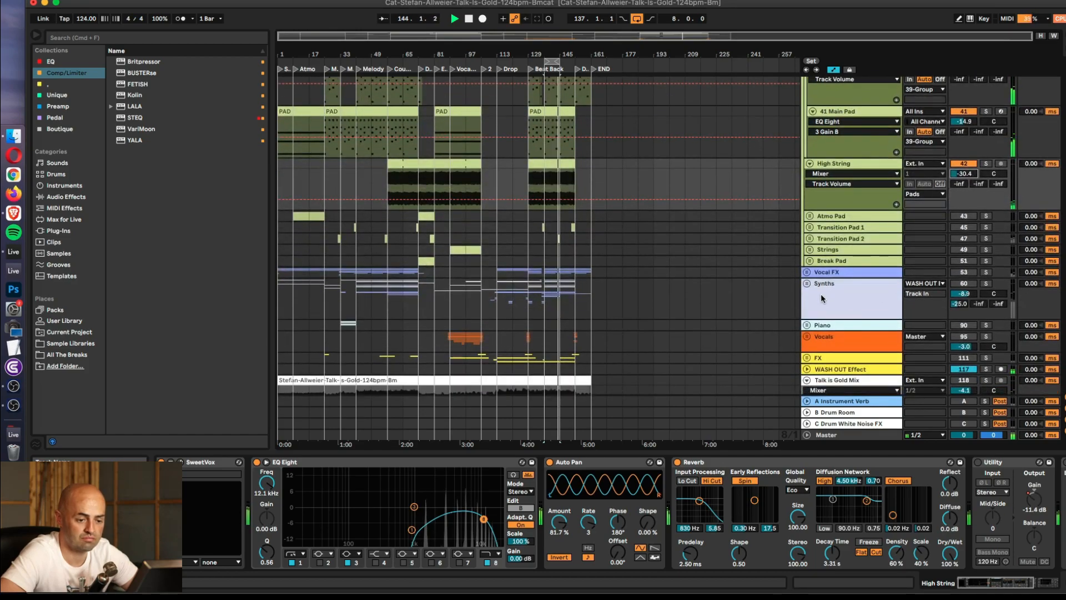
scroll(846, 243, "up", 9)
right_click(848, 181)
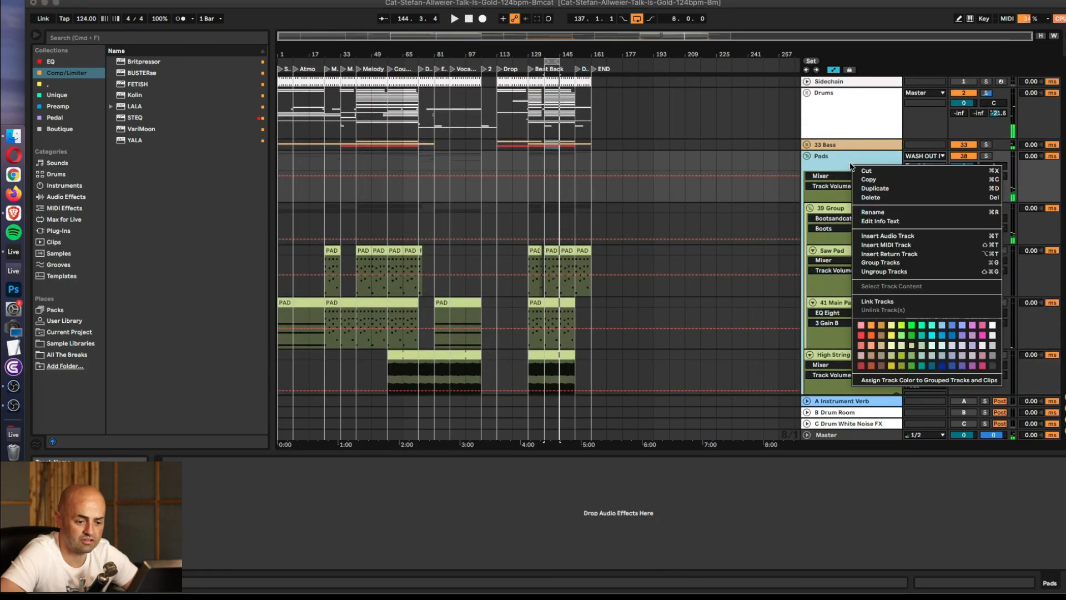
left_click(965, 338)
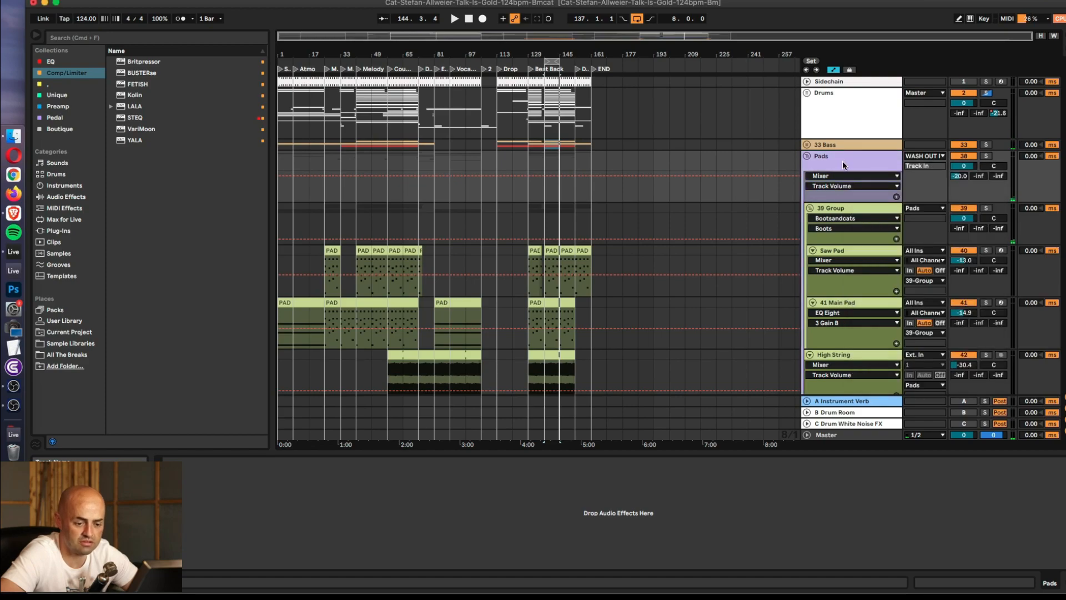
right_click(843, 164)
left_click(957, 348)
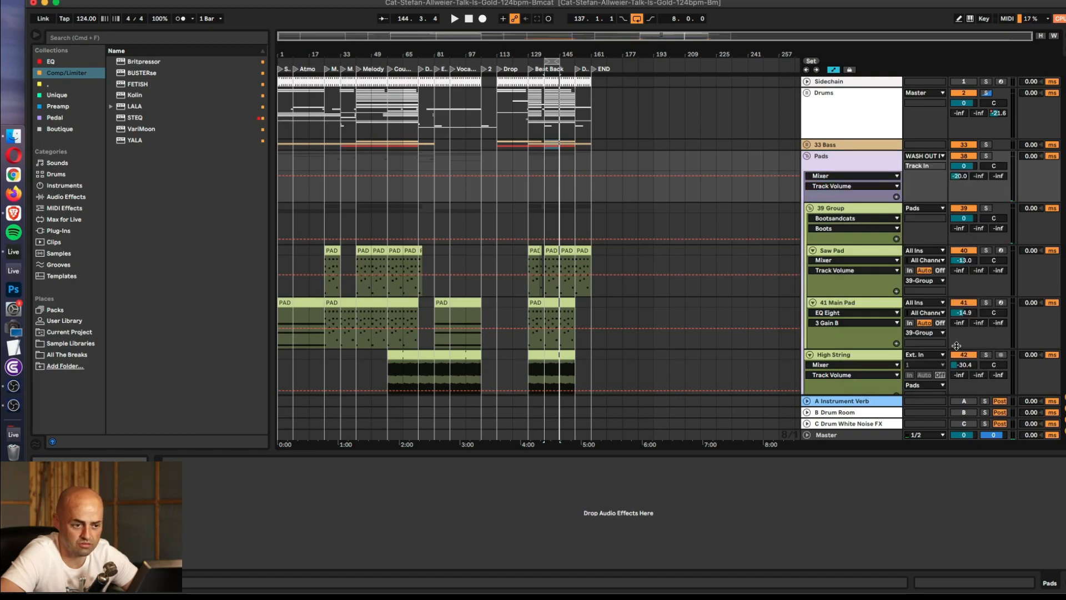
right_click(836, 167)
left_click(946, 381)
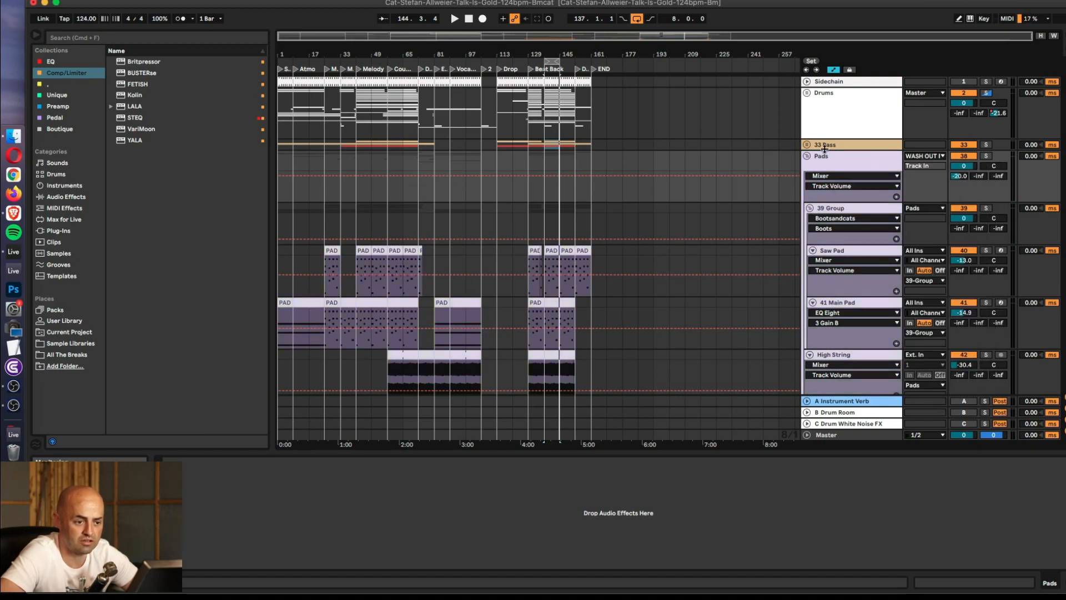
- Fold the Pads group and move the Synths group directly below it, above Vocal FX
left_click(831, 167)
scroll(838, 207, "down", 3)
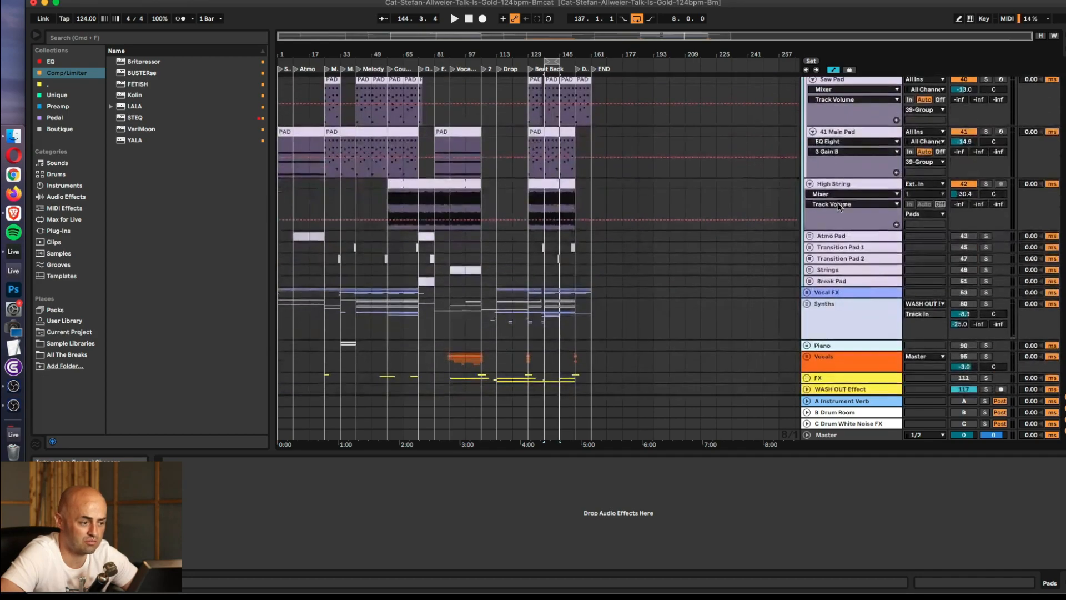
scroll(837, 207, "up", 3)
scroll(837, 208, "down", 4)
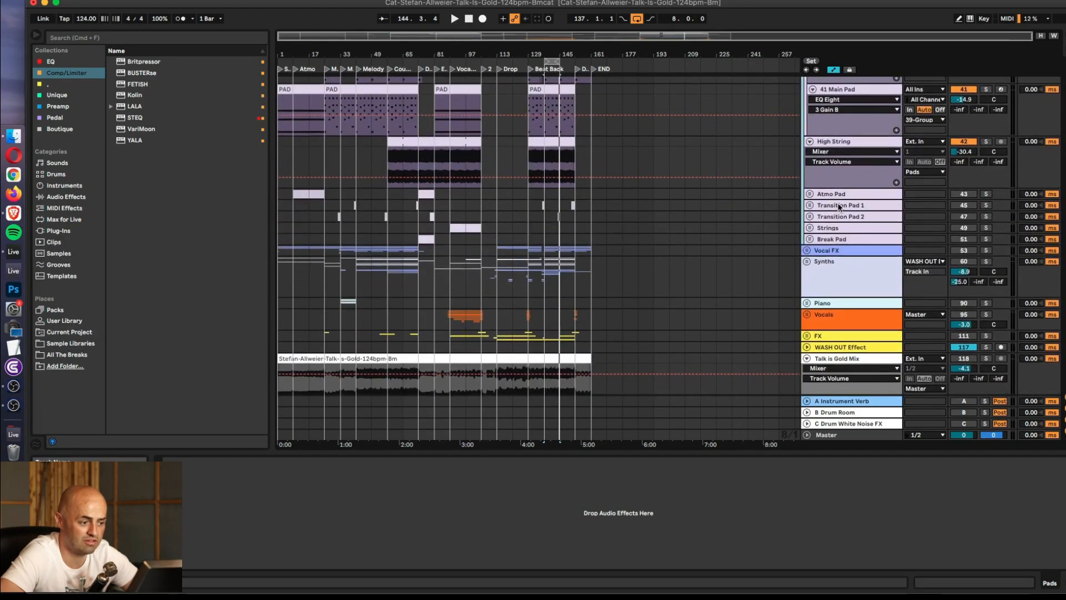
scroll(839, 207, "up", 4)
left_click(808, 120)
left_click_drag(834, 196, 838, 178)
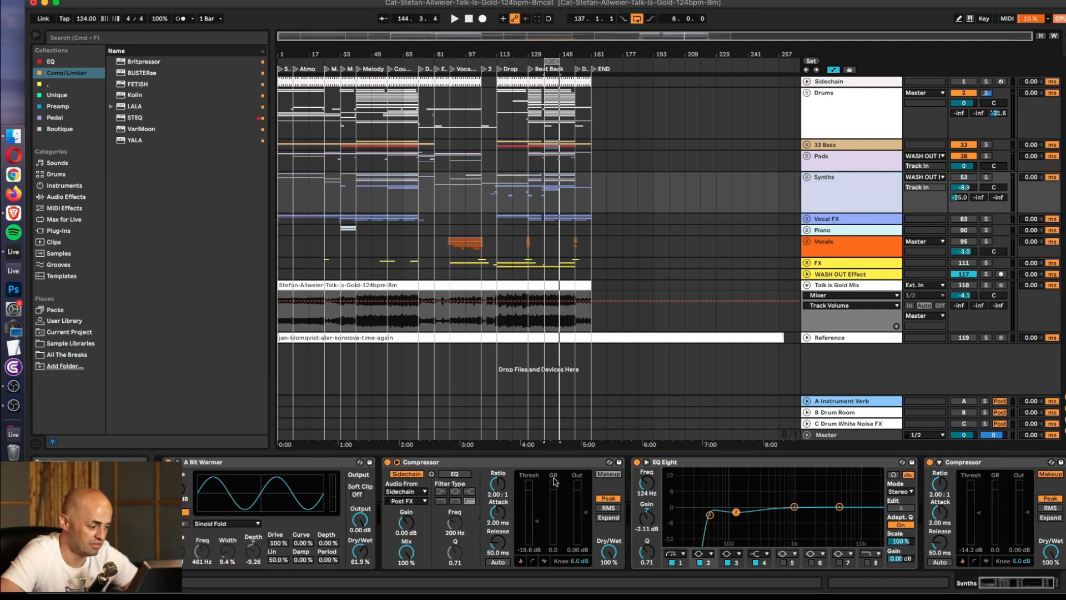
- Delete A Bit Warmer, both Compressors and EQ Eight from the Synths group's device chain
left_click(293, 461)
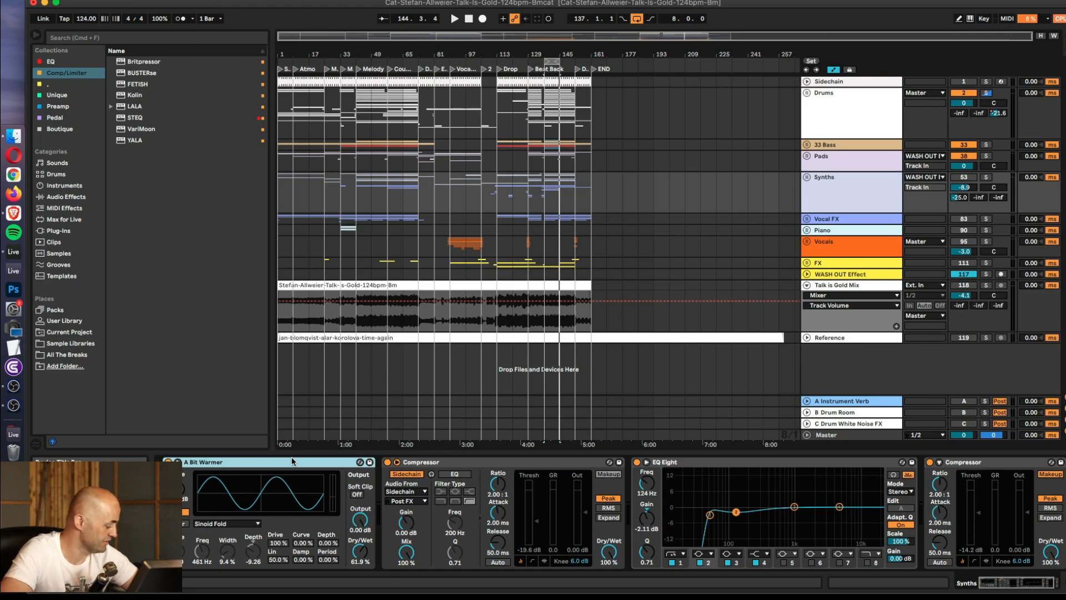
key("Delete")
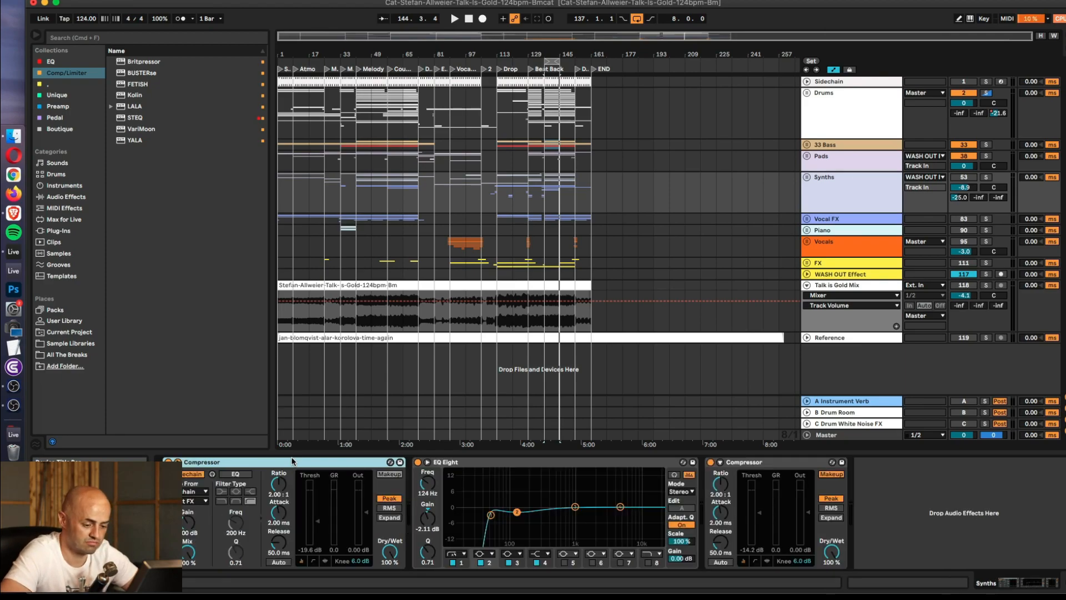
key("Delete")
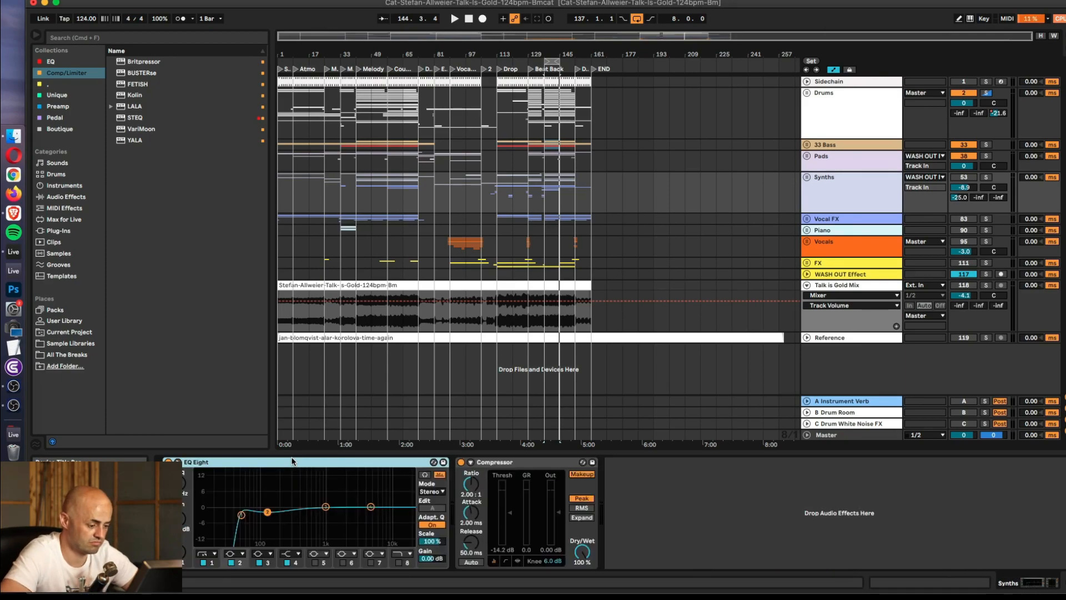
key("Delete")
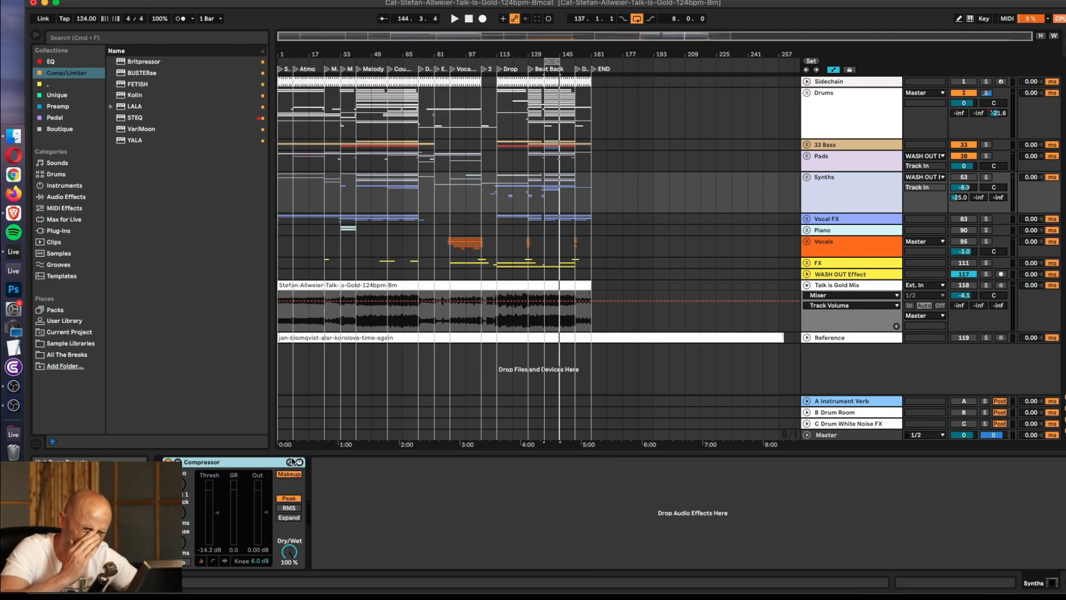
key("Delete")
- Unfold and solo the Synths group, and play the looped section starting at bar 137
left_click(837, 200)
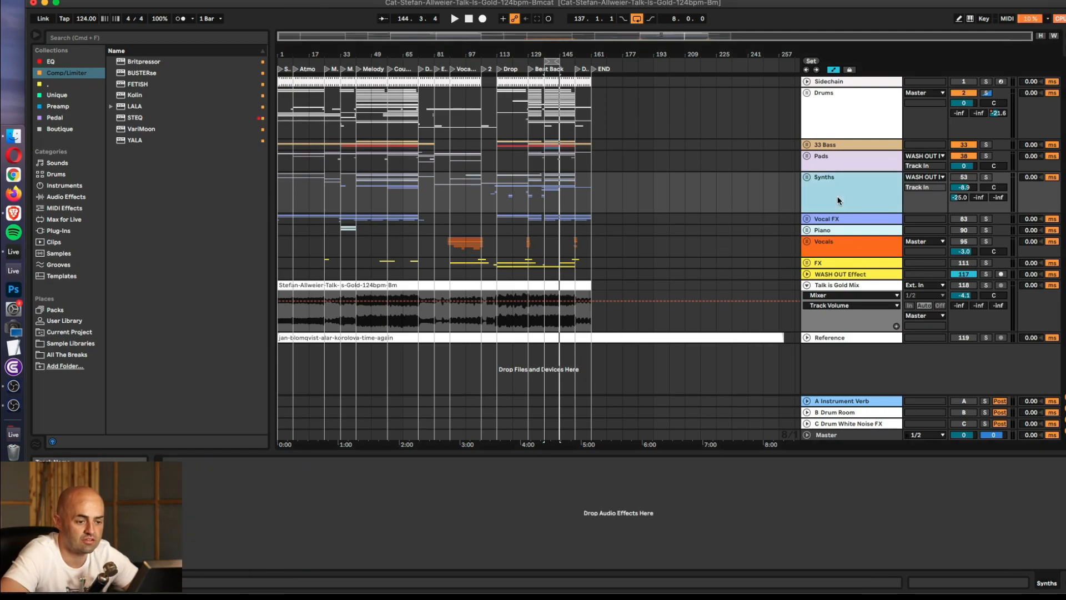
left_click(807, 178)
left_click(986, 177)
key("space")
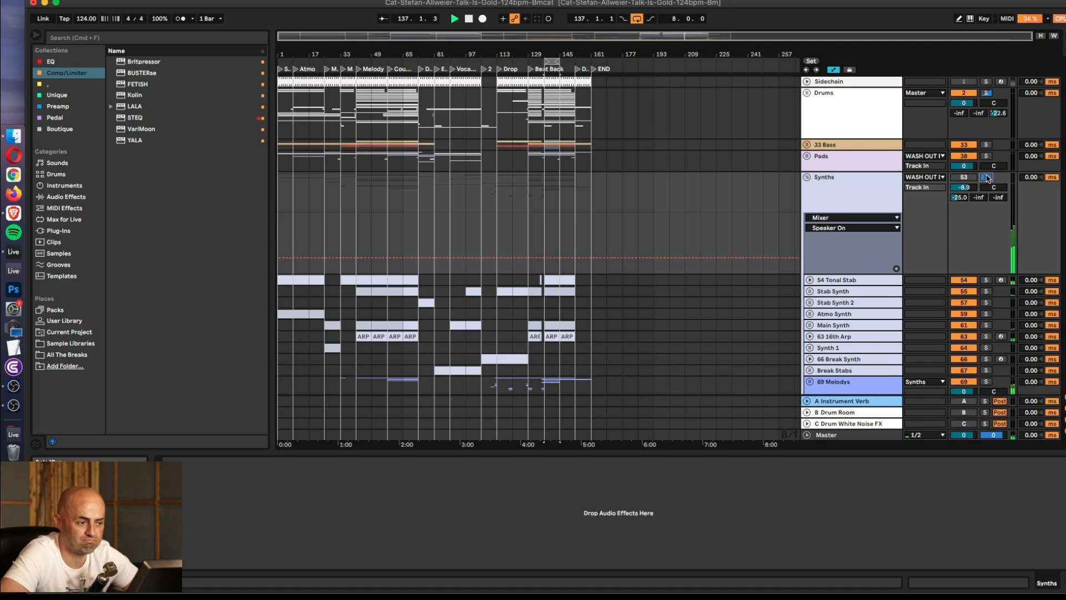
left_click_drag(554, 53, 552, 87)
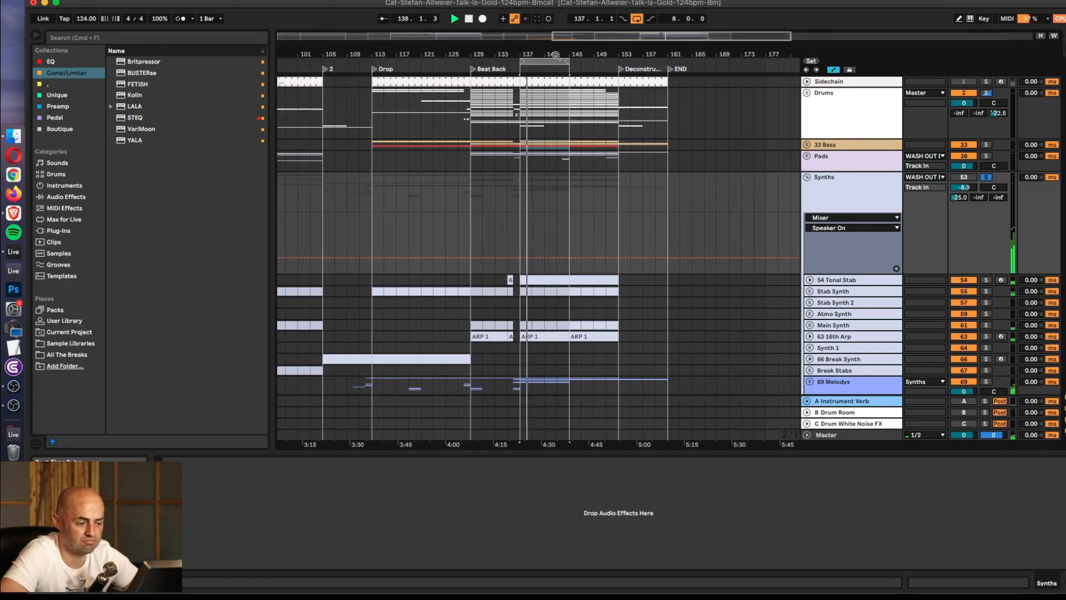
- Rename the Melodys group as Lead and move it out of Synths to directly below Pads
scroll(611, 110, "down", 5)
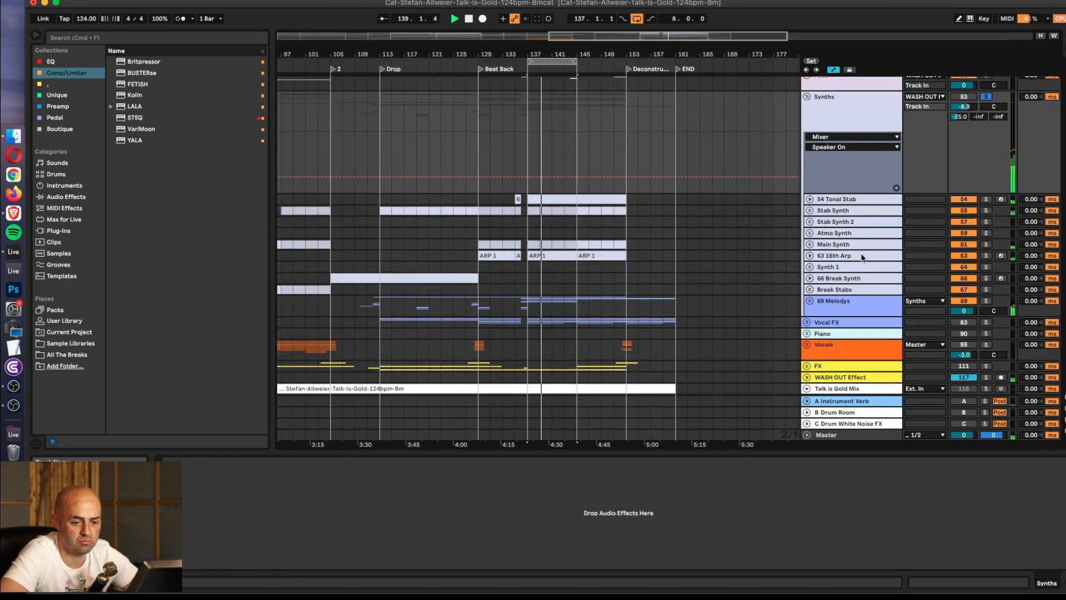
left_click(839, 304)
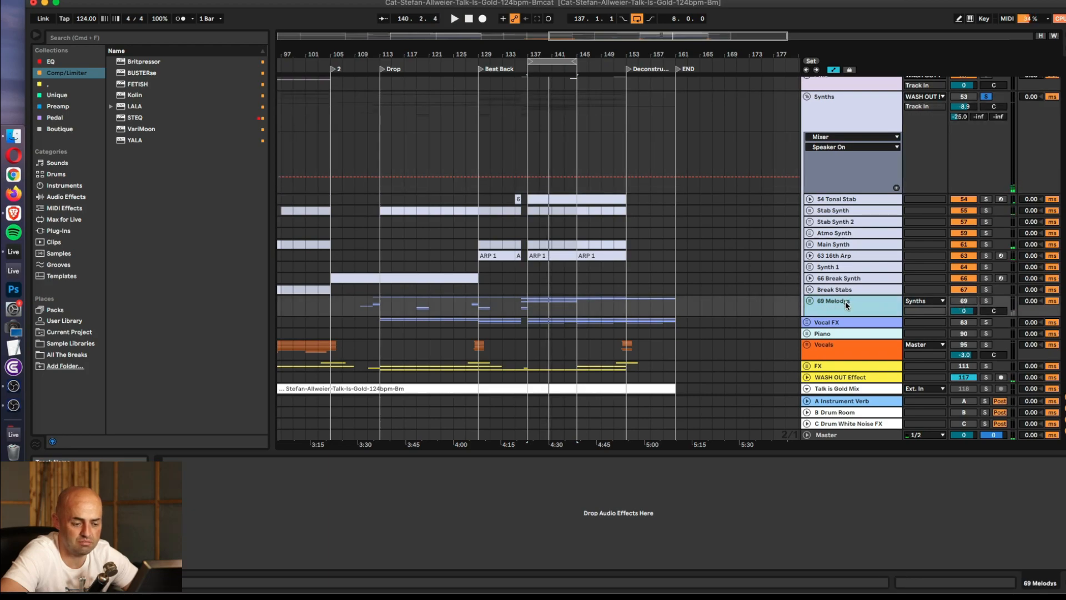
key("super+r")
type("Lead")
key("Return")
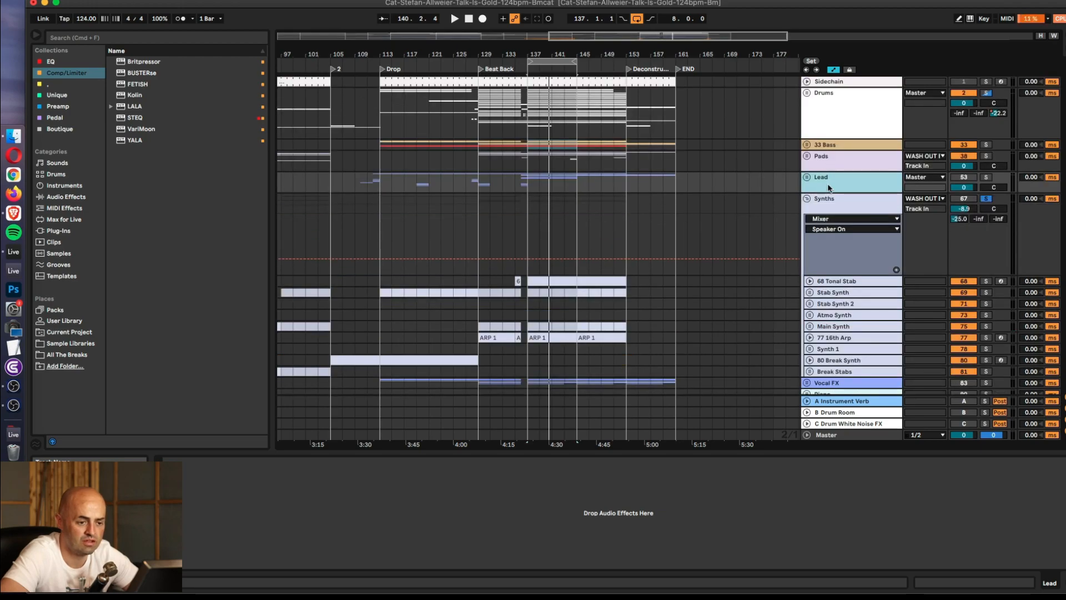
- Recolour the Lead group pale yellow-green and assign that colour to its grouped tracks and clips
right_click(836, 188)
left_click(887, 369)
right_click(844, 185)
left_click(955, 401)
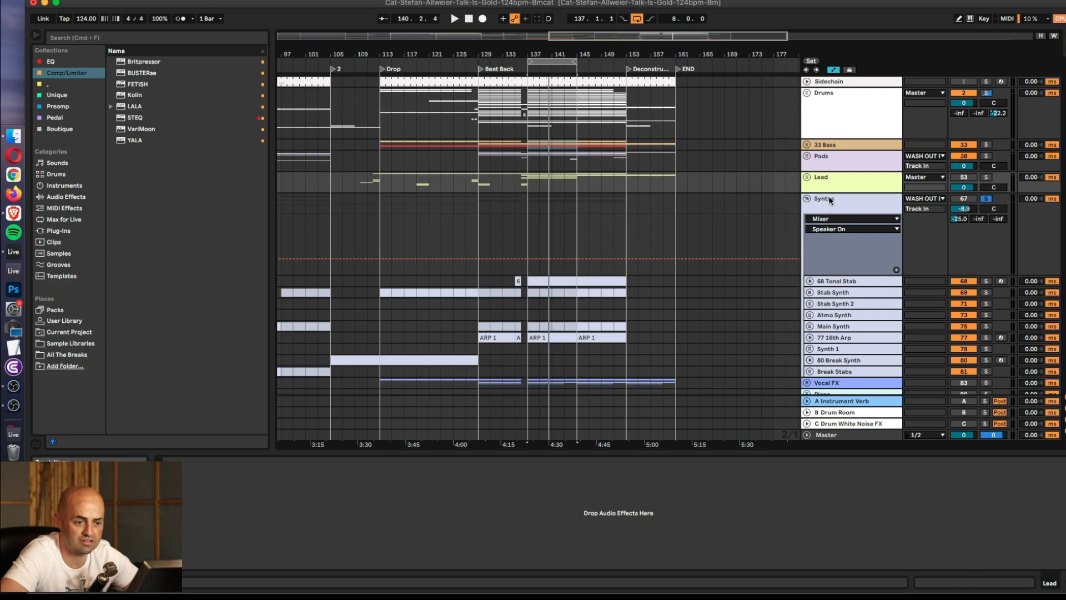
- Fold the Synths group and move it between the Pads and Lead groups
left_click(807, 198)
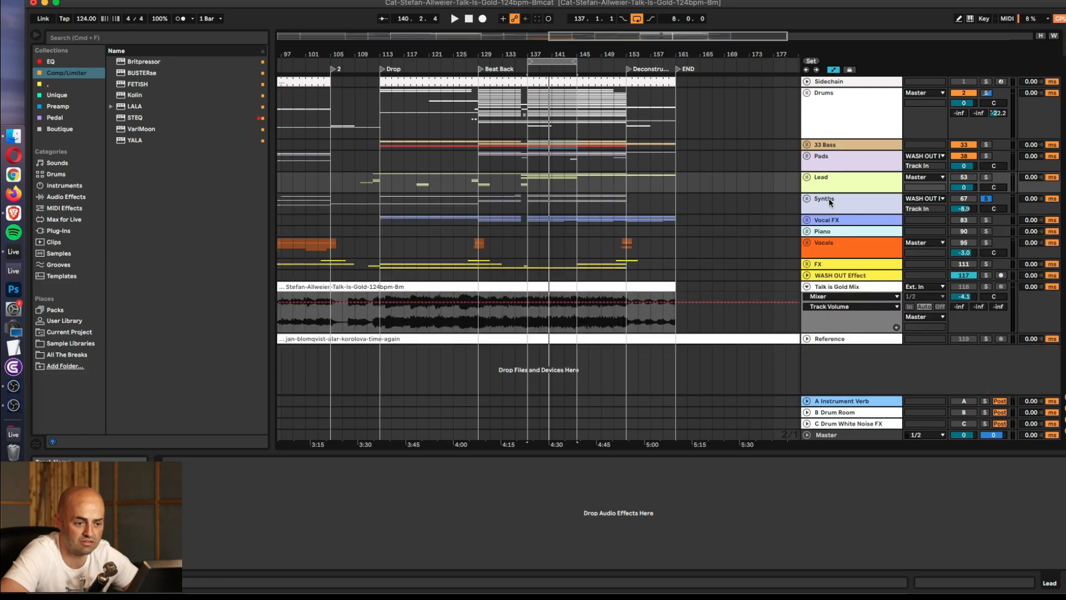
left_click_drag(822, 201, 835, 180)
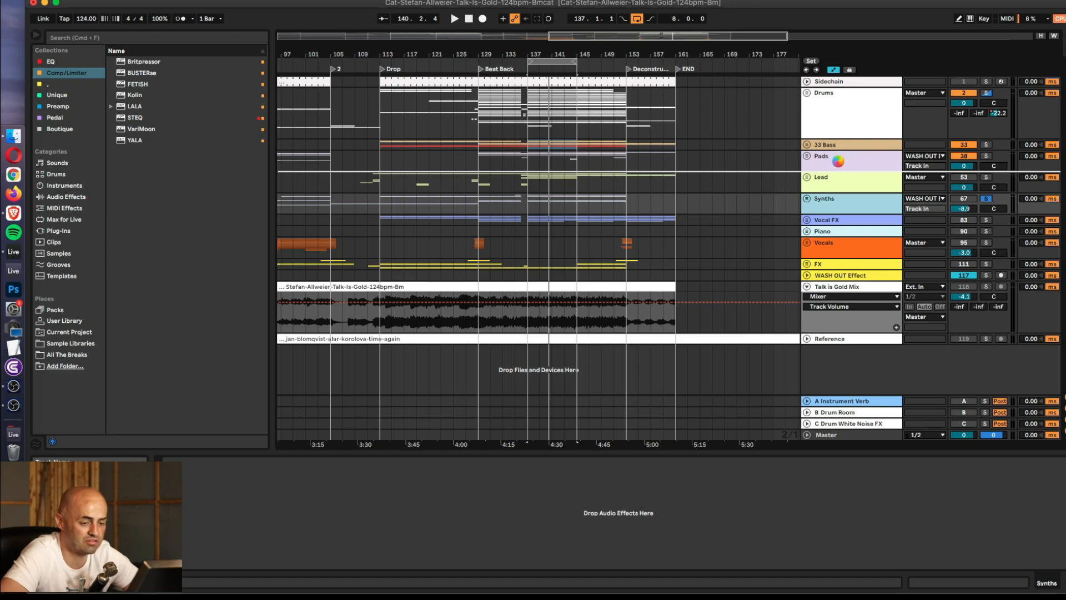
left_click_drag(838, 161, 840, 164)
- Play the soloed Synths group and unfold it to show its tracks
key("space")
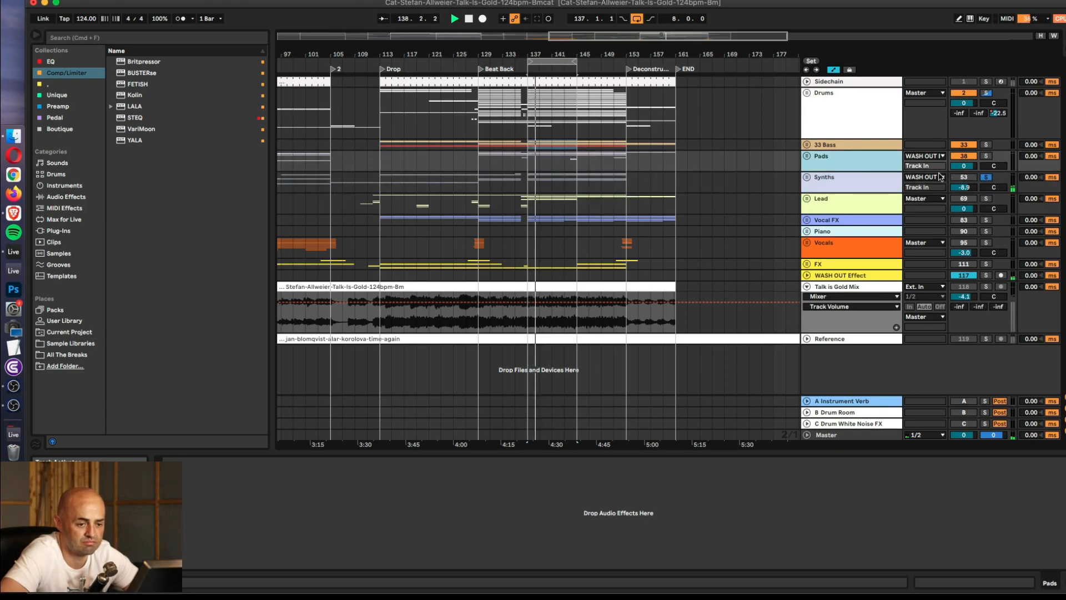
left_click(867, 174)
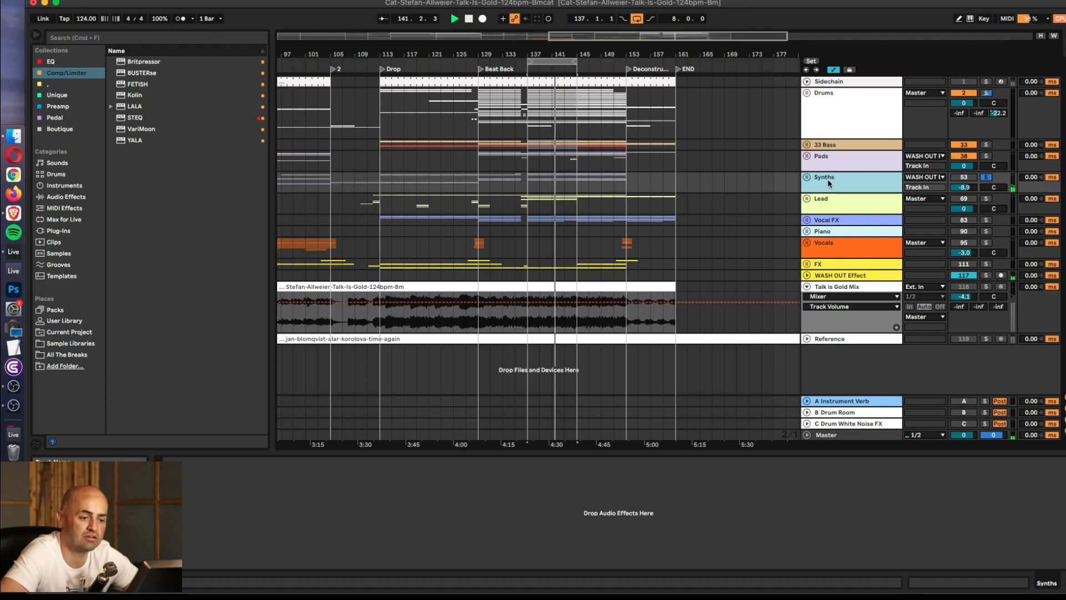
left_click(808, 178)
scroll(901, 180, "down", 2)
scroll(901, 179, "up", 4)
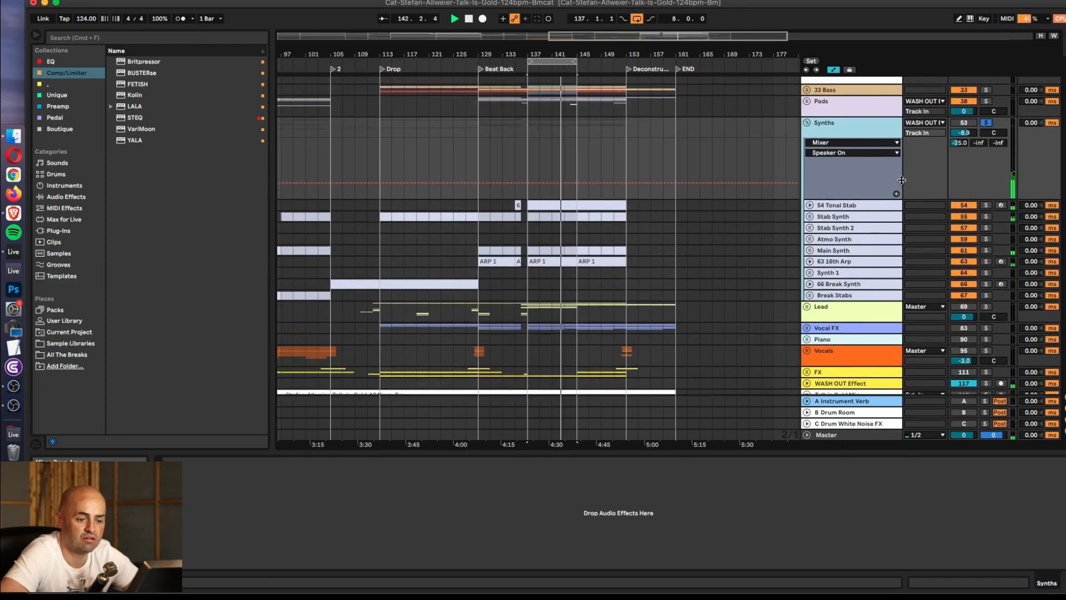
key("space")
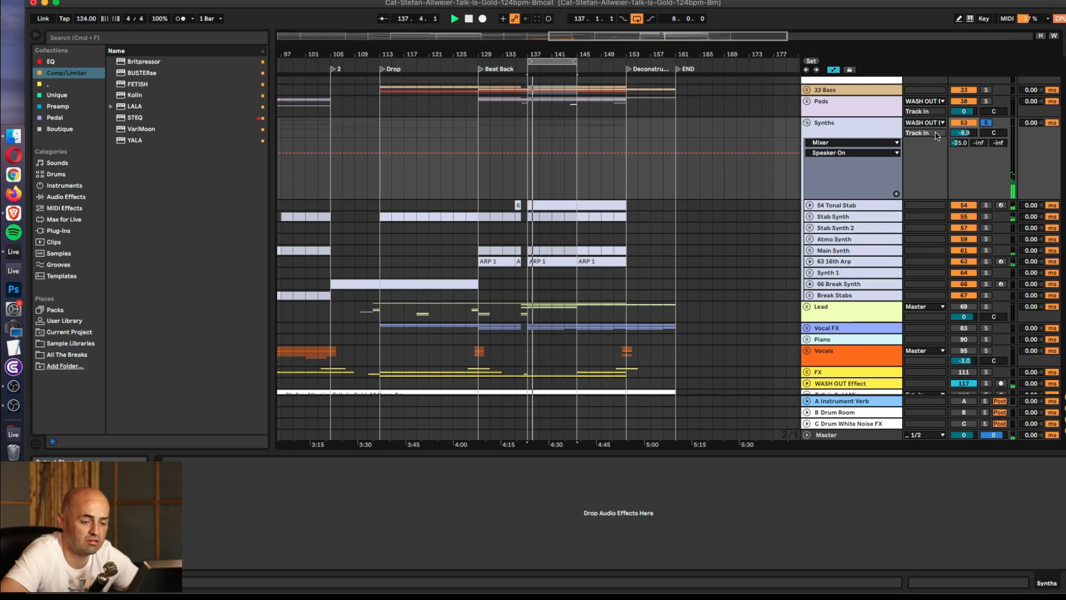
scroll(937, 135, "down", 1)
left_click(987, 192)
left_click(986, 203)
left_click(986, 214)
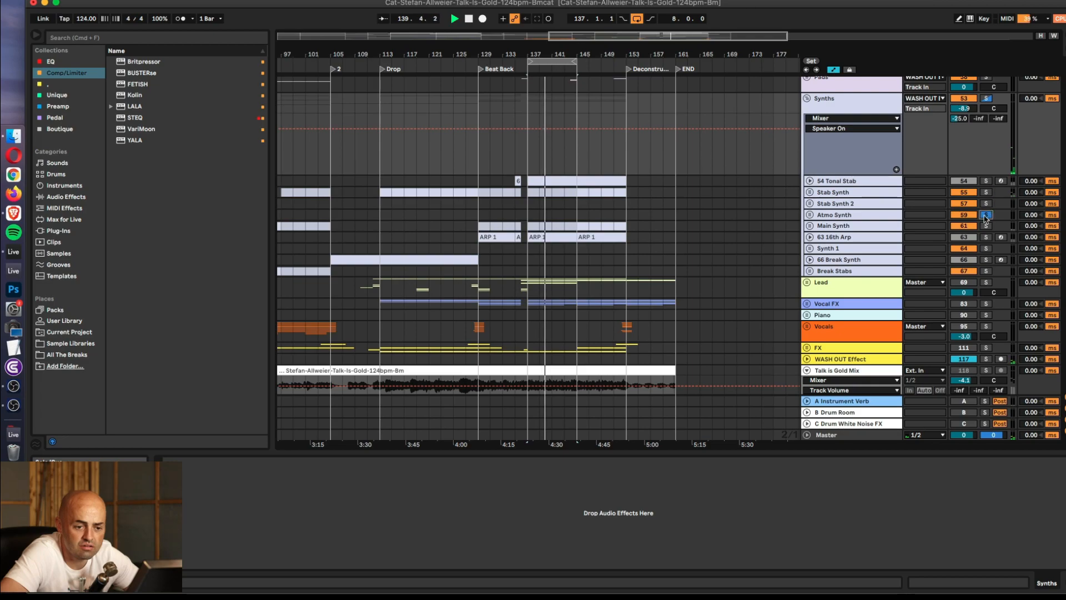
left_click(986, 226)
left_click(987, 238)
left_click(987, 226)
left_click(985, 227)
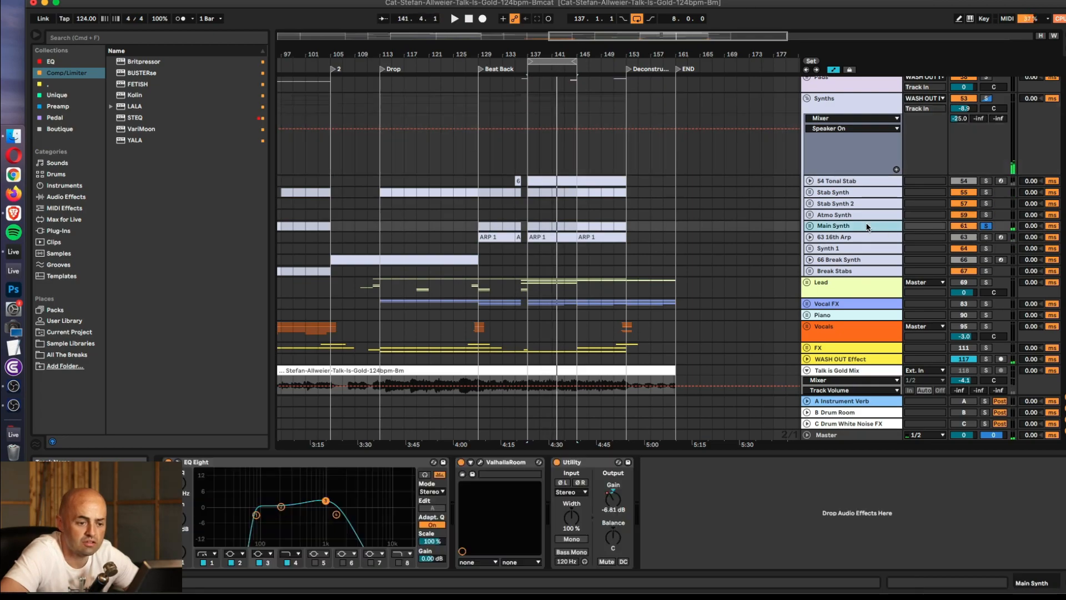
left_click(837, 226)
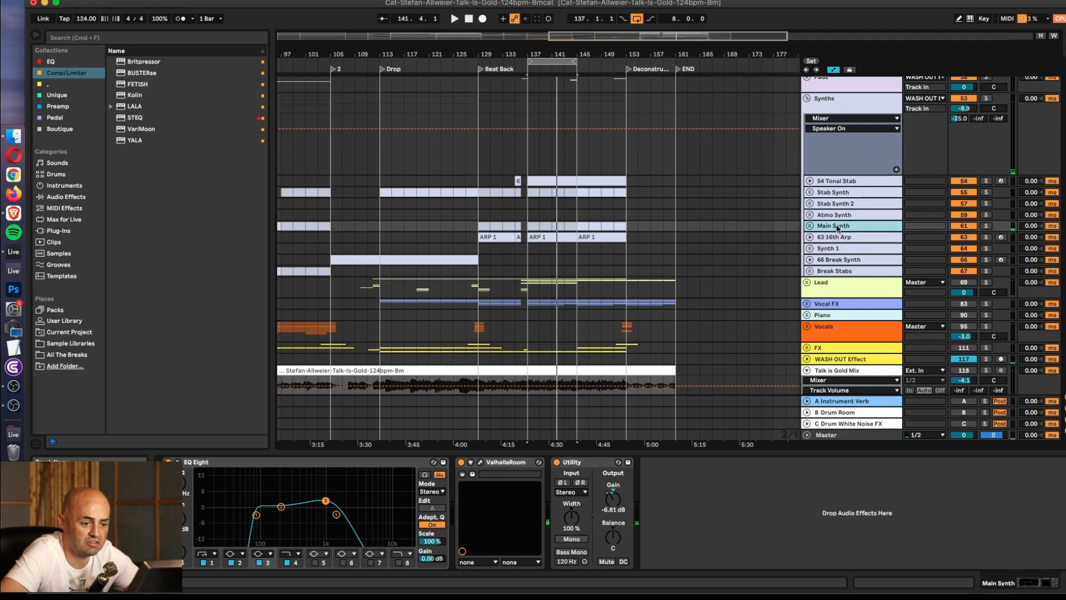
left_click(810, 227)
left_click(810, 227)
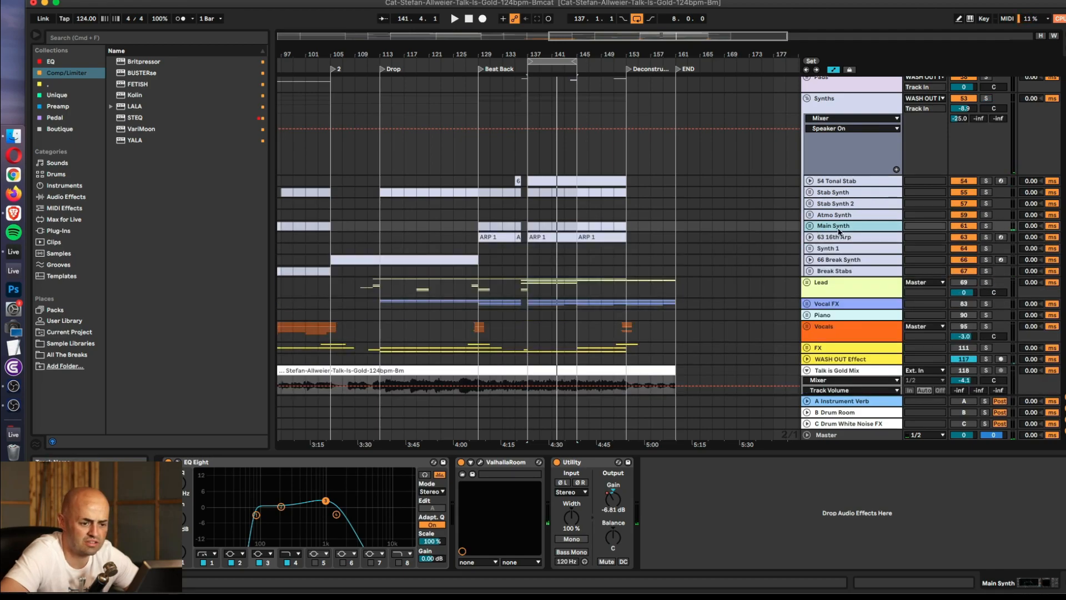
- Move the Main Synth track from the Synths group into the Pads group and rename the Pads group Legato
left_click_drag(842, 226, 837, 105)
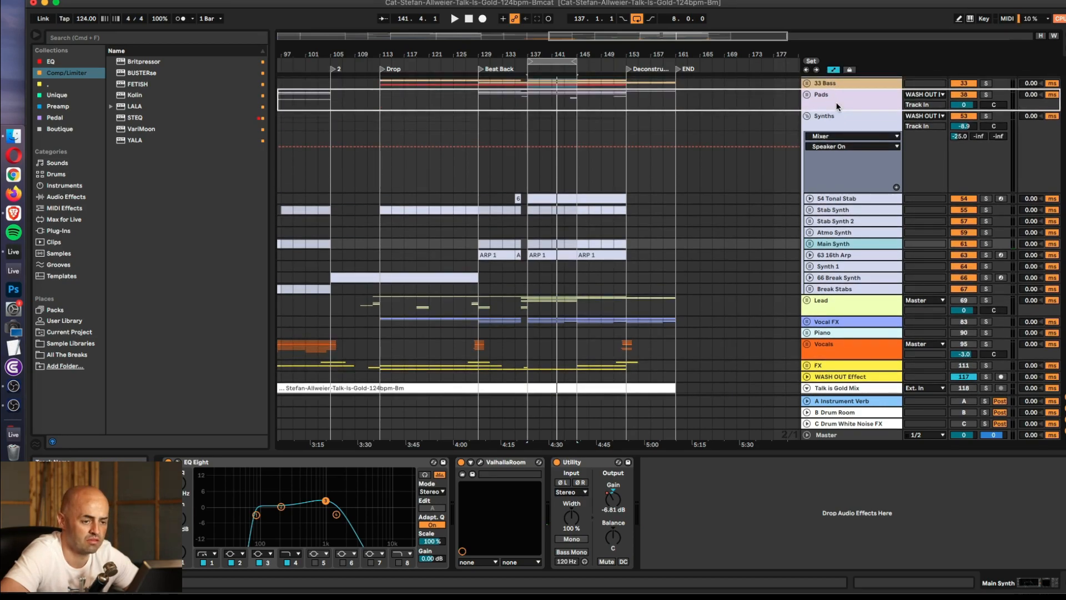
left_click_drag(837, 105, 838, 107)
key("super+r")
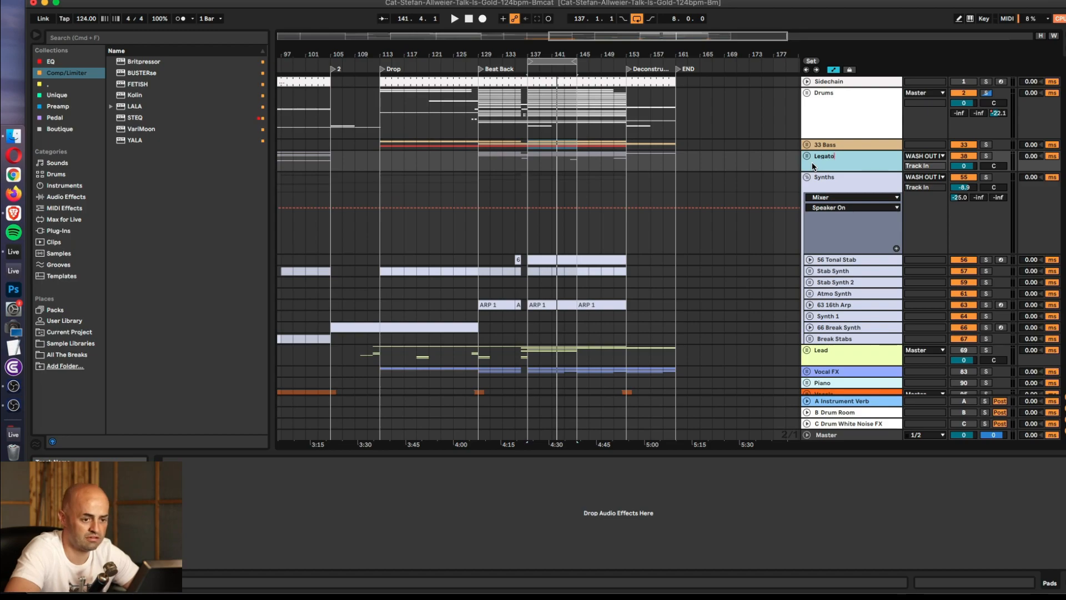
left_click(818, 178)
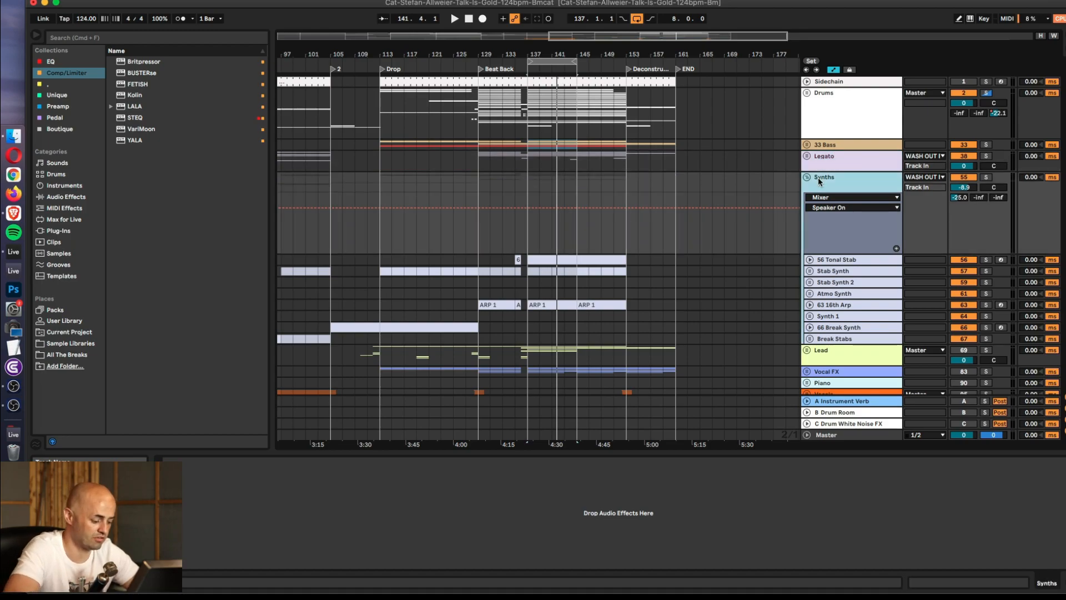
key("super+t")
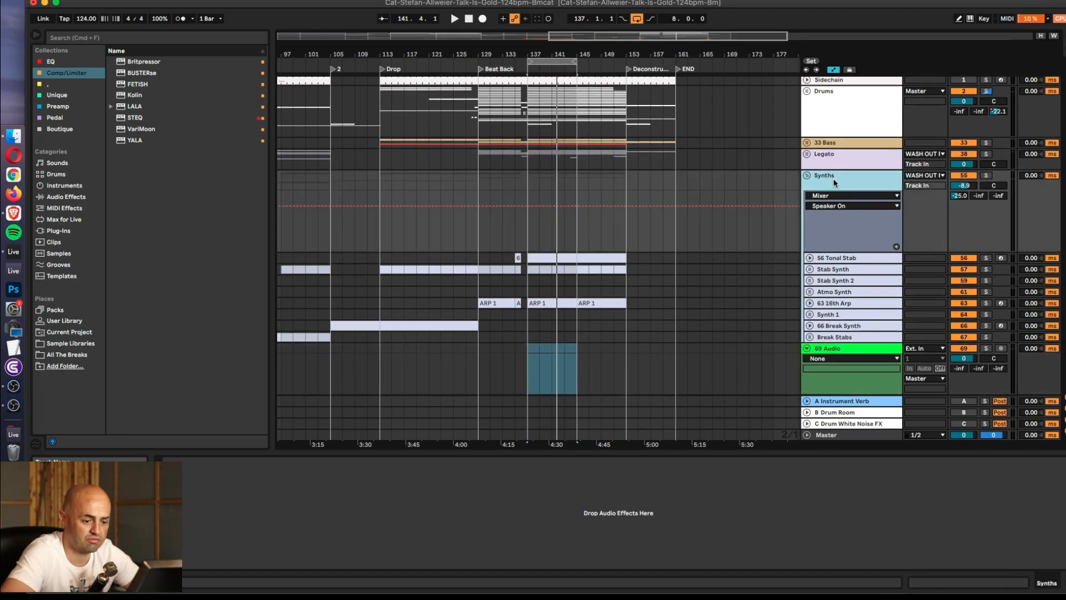
left_click(838, 349)
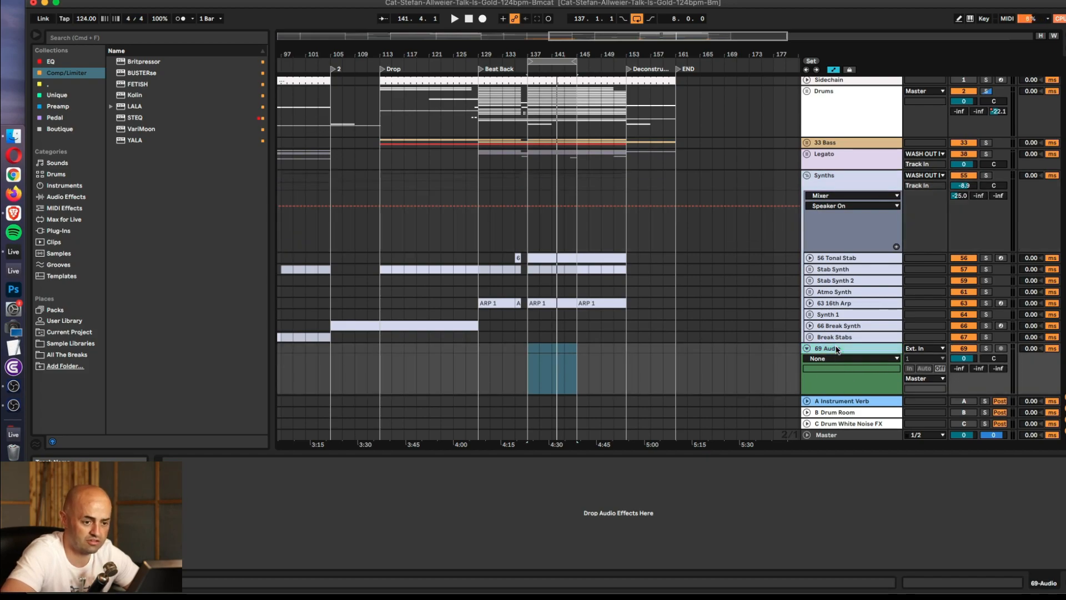
key("super+z")
- Rename the Synths group Stacato
left_click(824, 181)
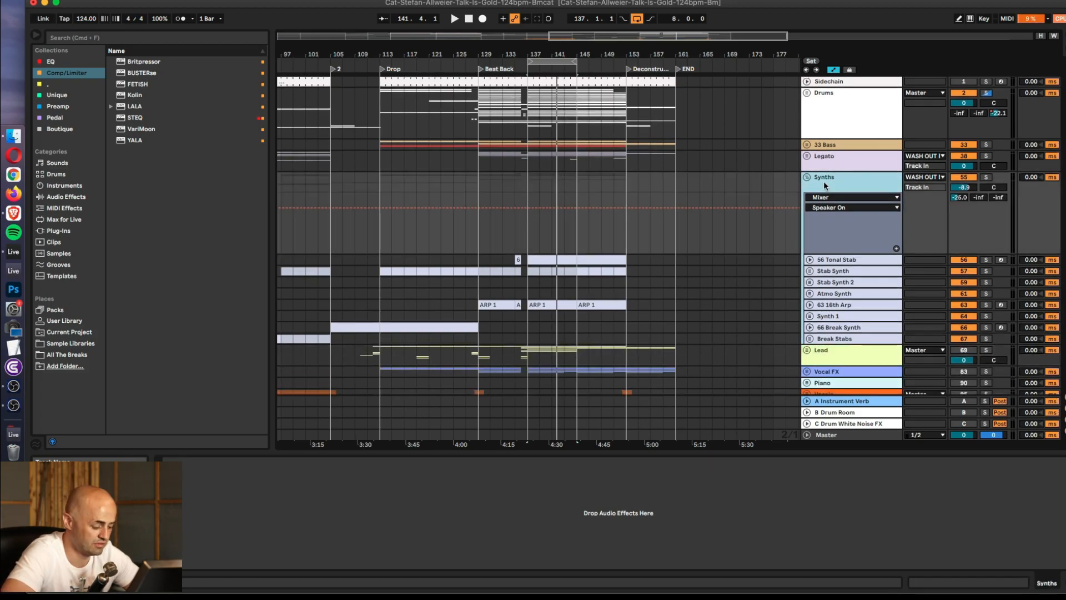
left_click(825, 181)
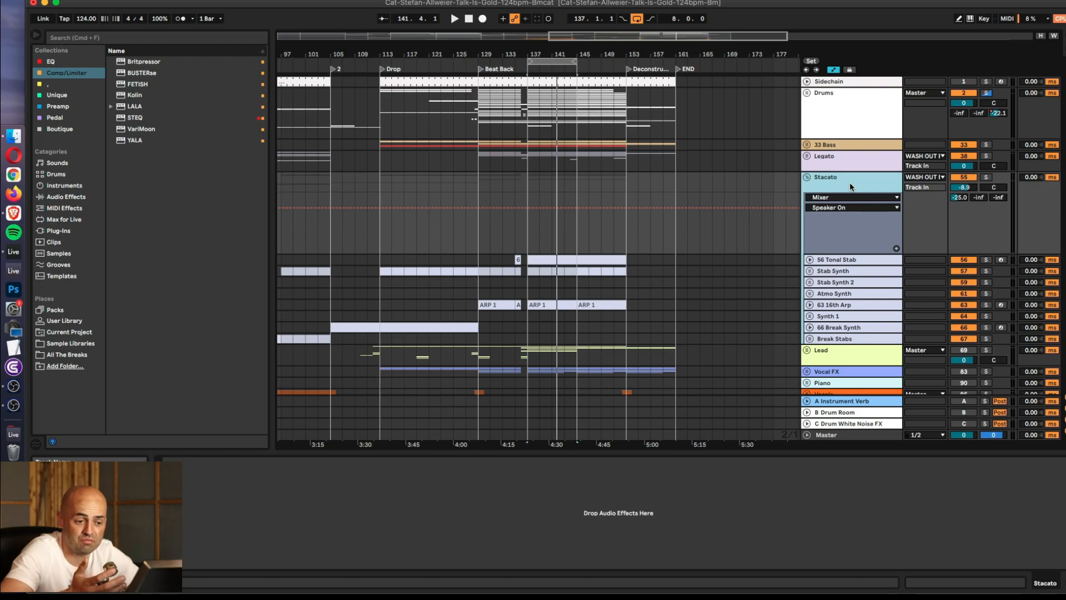
left_click(846, 156)
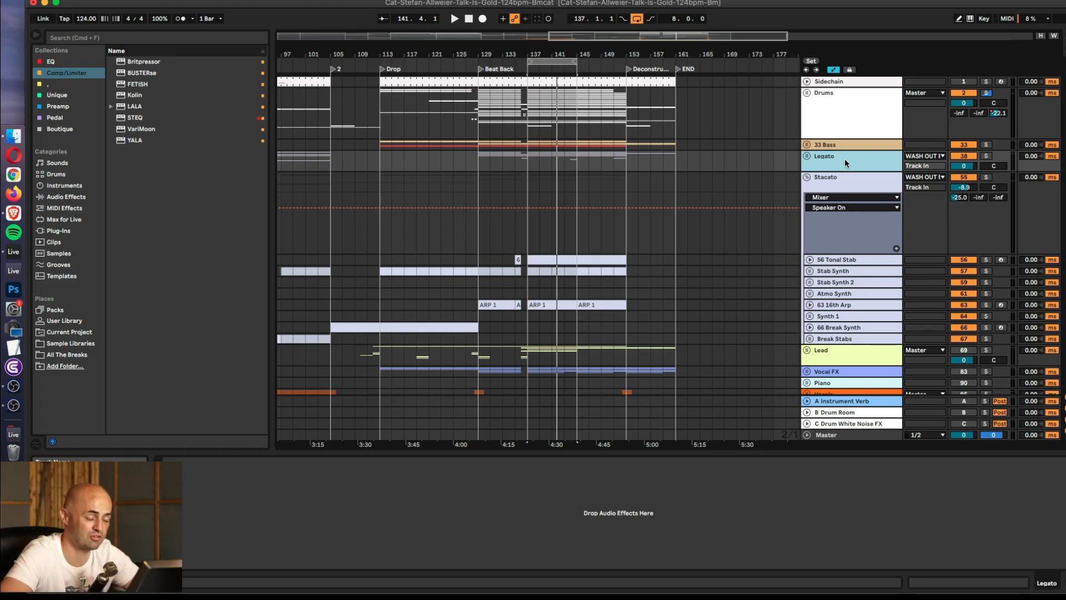
- Solo and play the Stacato group, and add the FETISH compressor to it
left_click(858, 186)
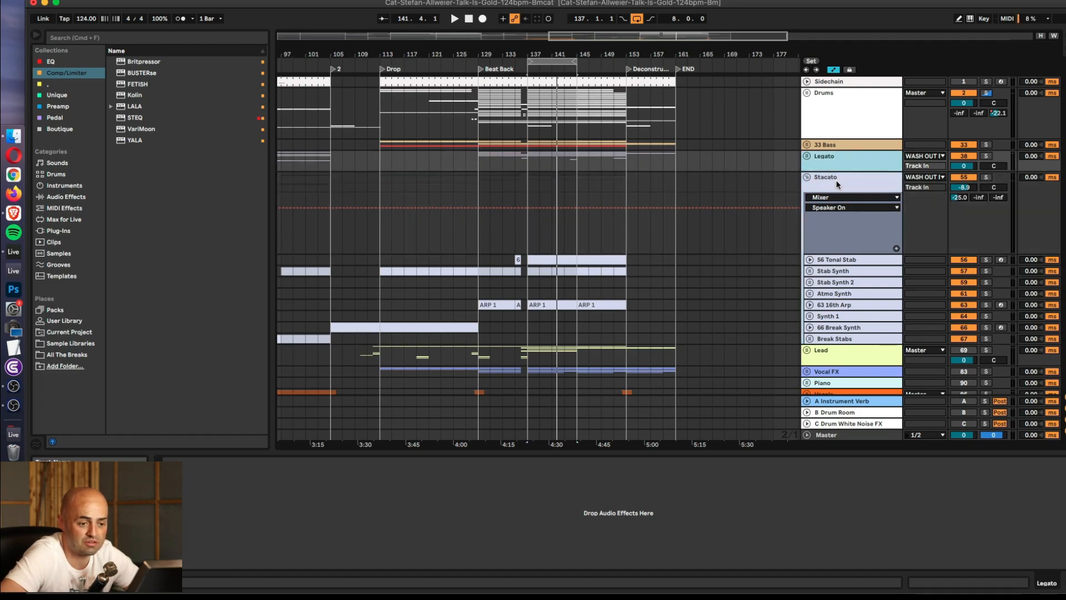
left_click(987, 178)
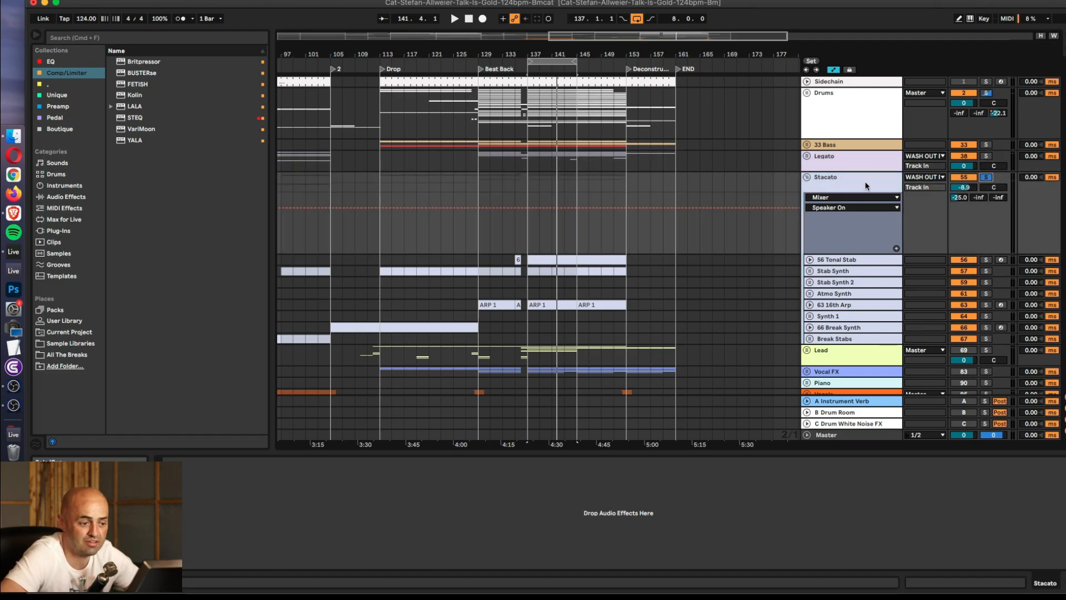
key("space")
scroll(544, 186, "right", 1)
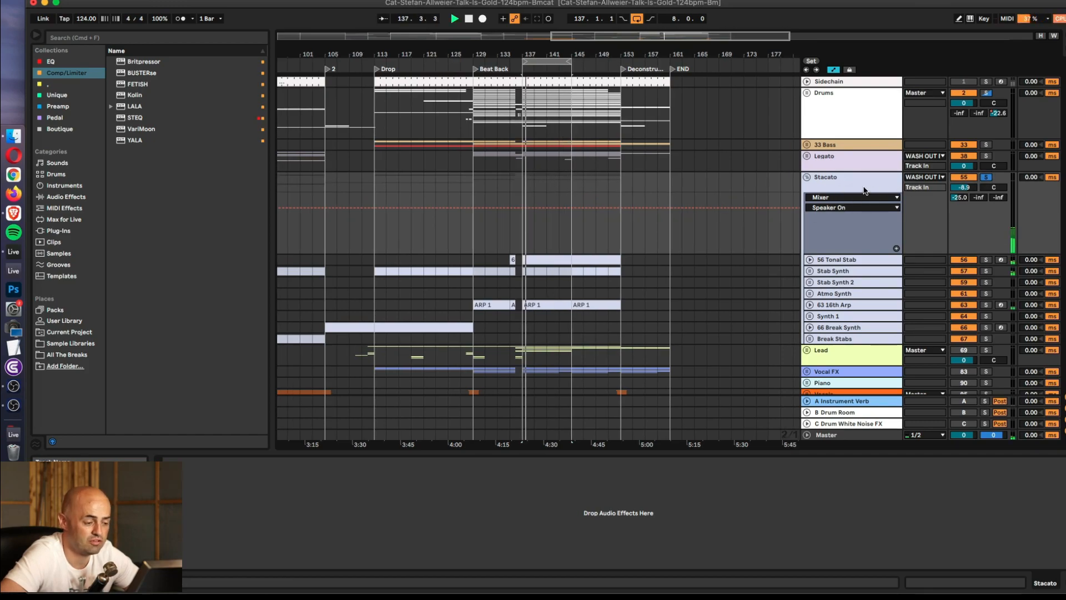
left_click(525, 183)
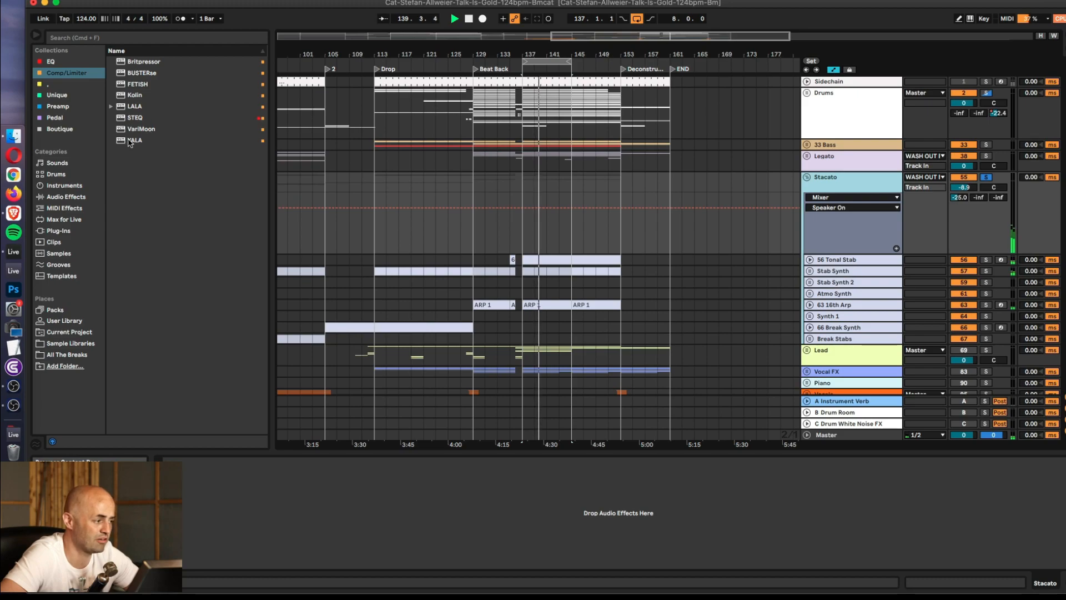
left_click_drag(125, 84, 829, 182)
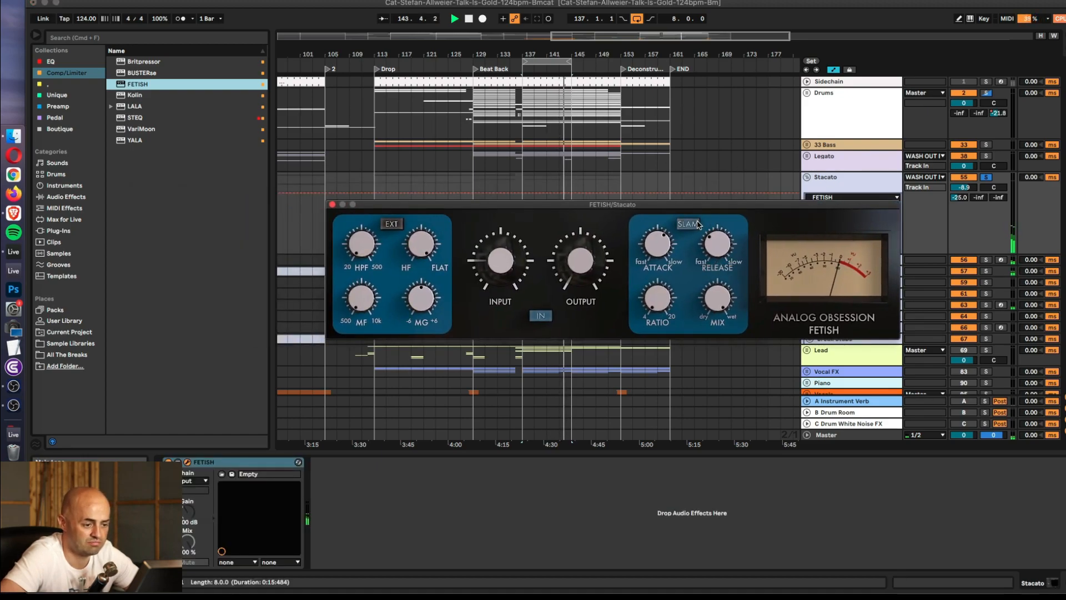
- Adjust FETISH's attack, ratio and input, stop playback, and move the plug-in window clear of the Stacato track header
left_click_drag(660, 258, 716, 277)
left_click_drag(658, 305, 658, 280)
mouse_move(495, 273)
left_mouse_down()
mouse_move(490, 169)
mouse_move(479, 277)
left_mouse_up()
key("space")
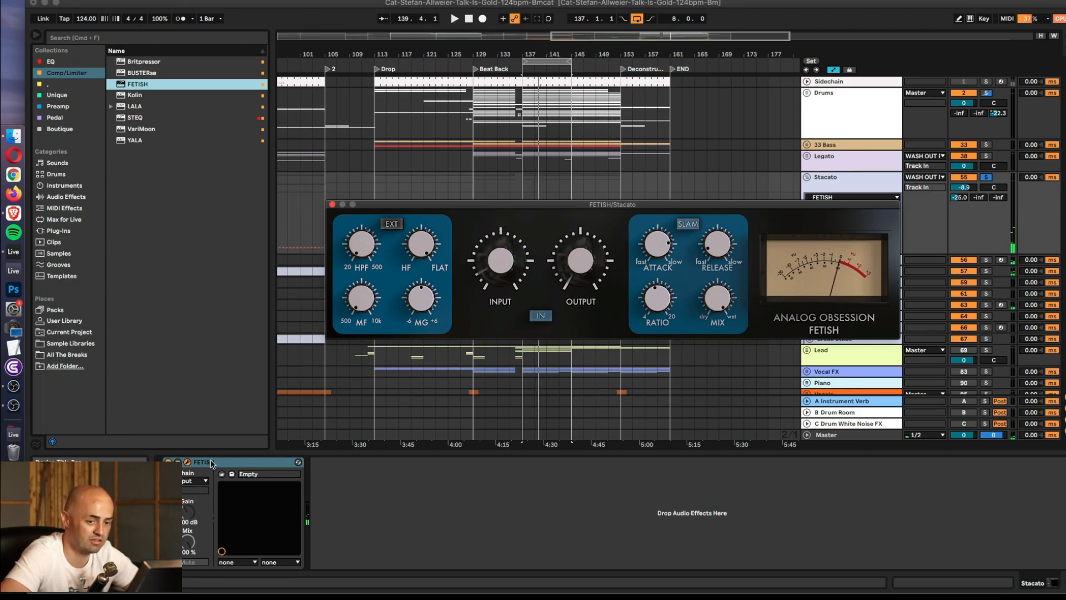
left_click_drag(212, 460, 371, 443)
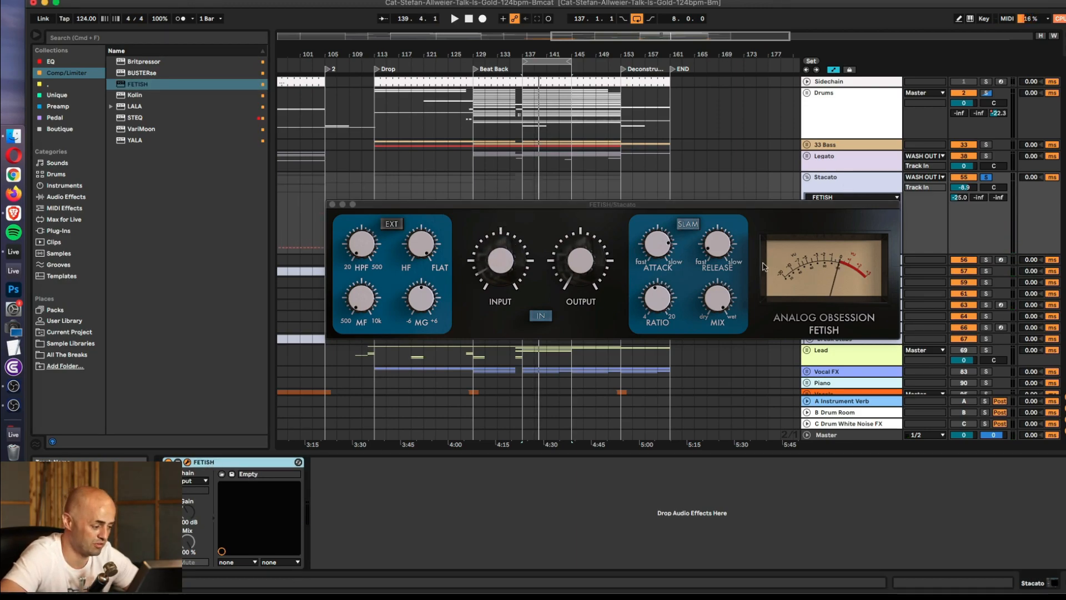
left_click_drag(800, 203, 489, 149)
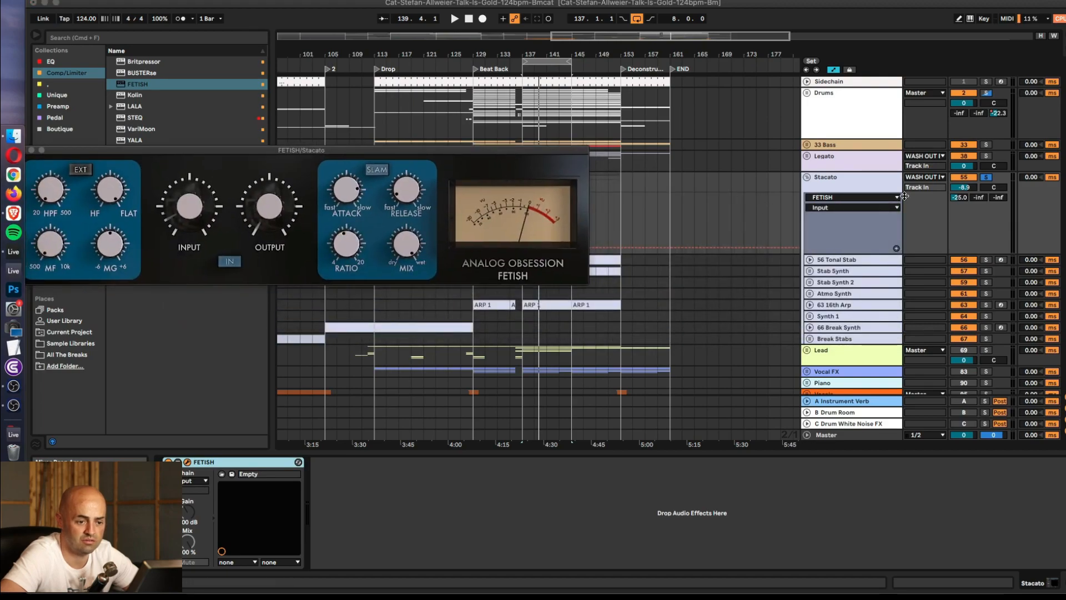
- Play the Stacato group and balance FETISH's input against its output, setting the output to about 6.4 dB
left_click(857, 181)
key("space")
left_click_drag(190, 213, 180, 76)
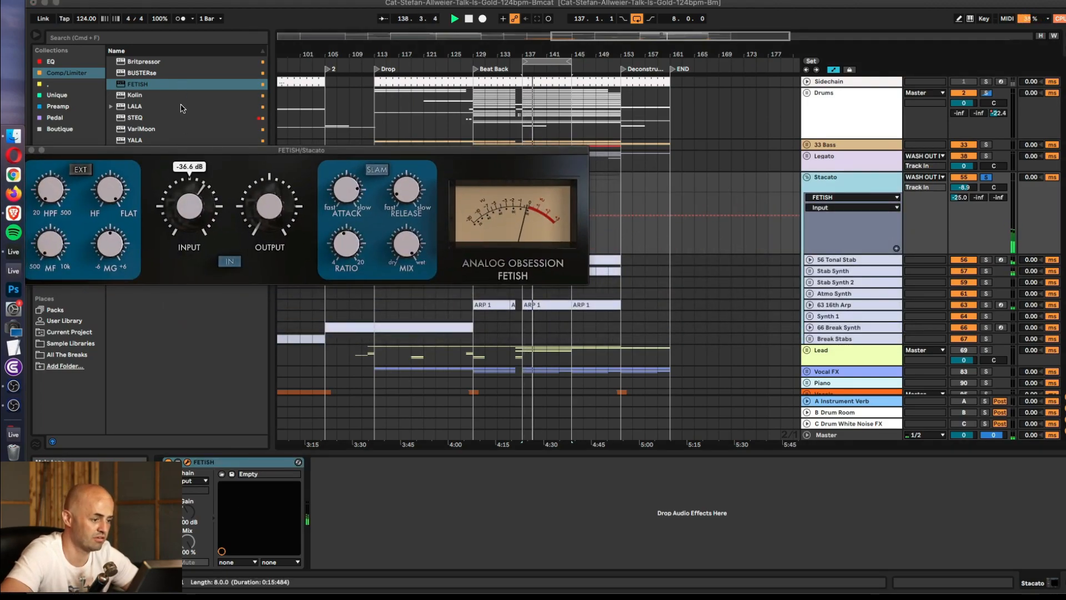
left_click_drag(185, 201, 188, 199)
left_click_drag(269, 205, 267, 183)
left_click_drag(187, 200, 188, 204)
left_click_drag(262, 207, 262, 200)
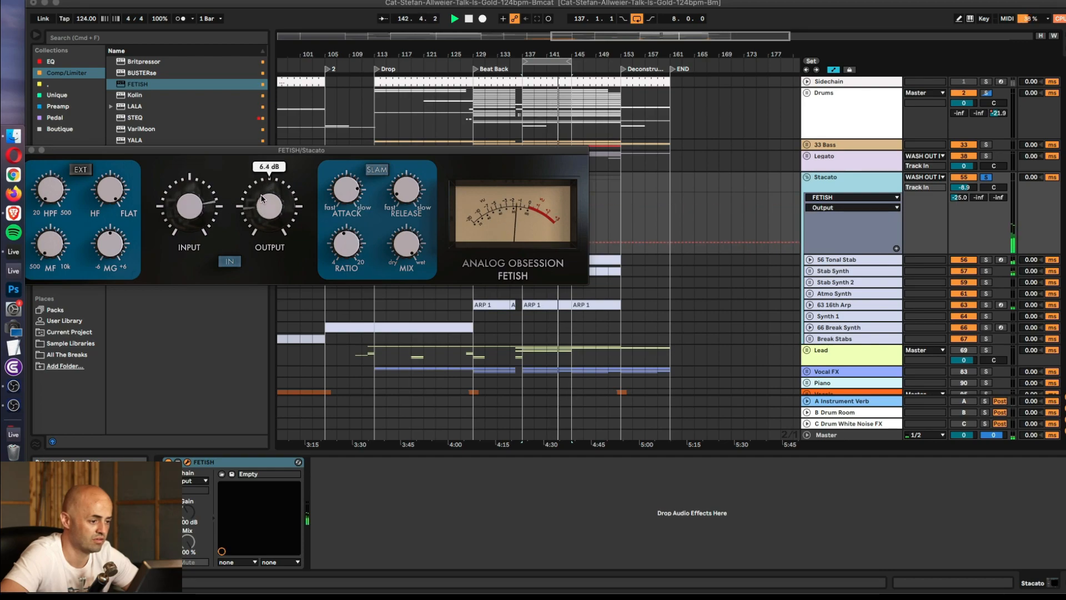
left_click_drag(201, 219, 197, 211)
- Compare the Stacato group with and without FETISH and close the plug-in window
left_click(175, 460)
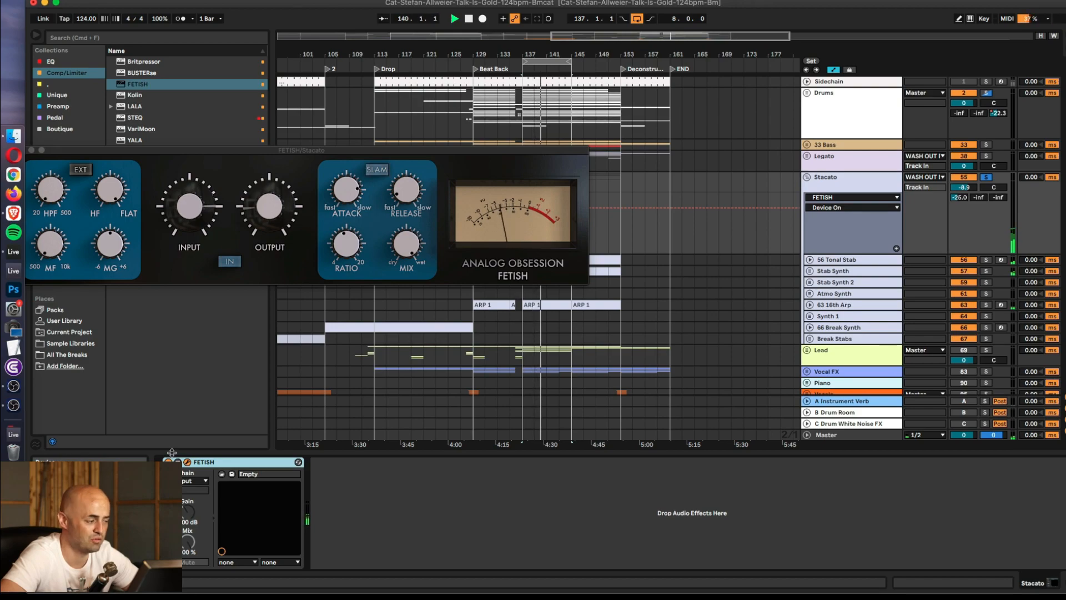
left_click_drag(96, 151, 190, 157)
left_click(115, 156)
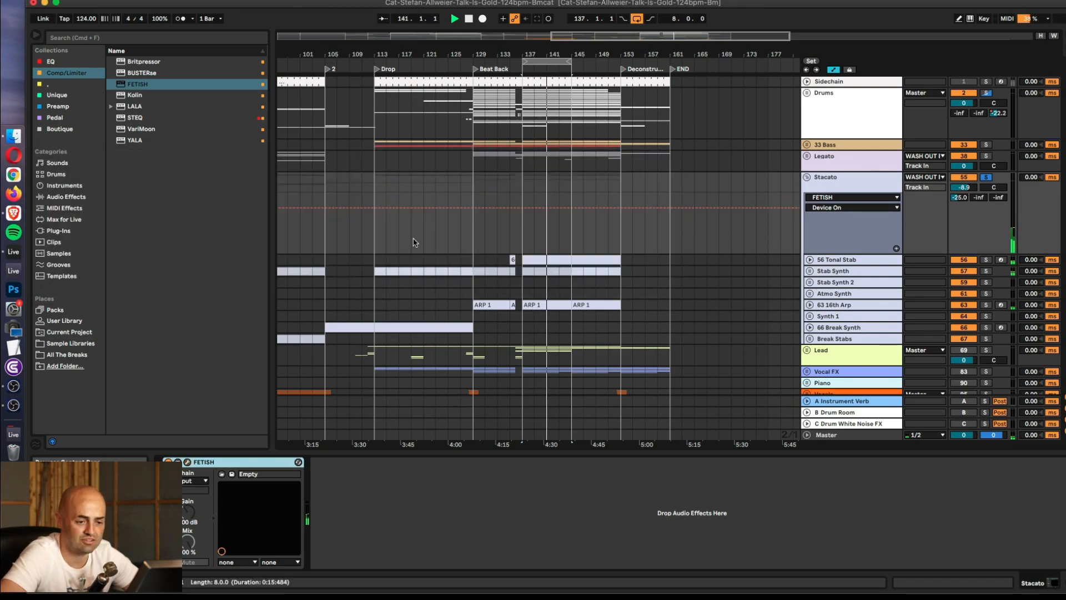
- Solo and unfold the Stab Synth group, and raise its track volume to 6.0 dB
left_click(986, 260)
left_click(986, 271)
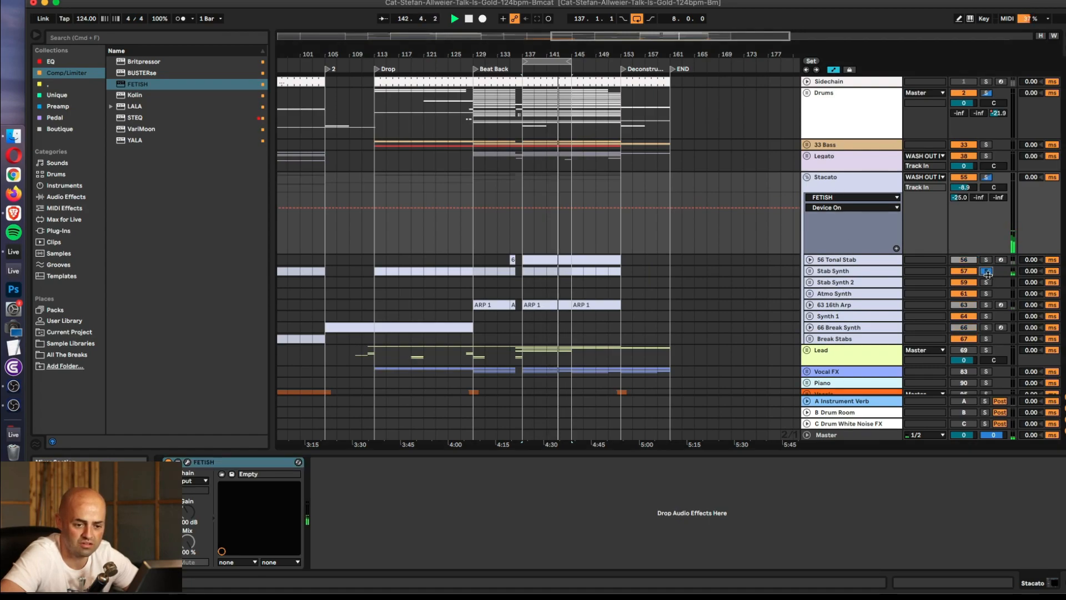
left_click(810, 271)
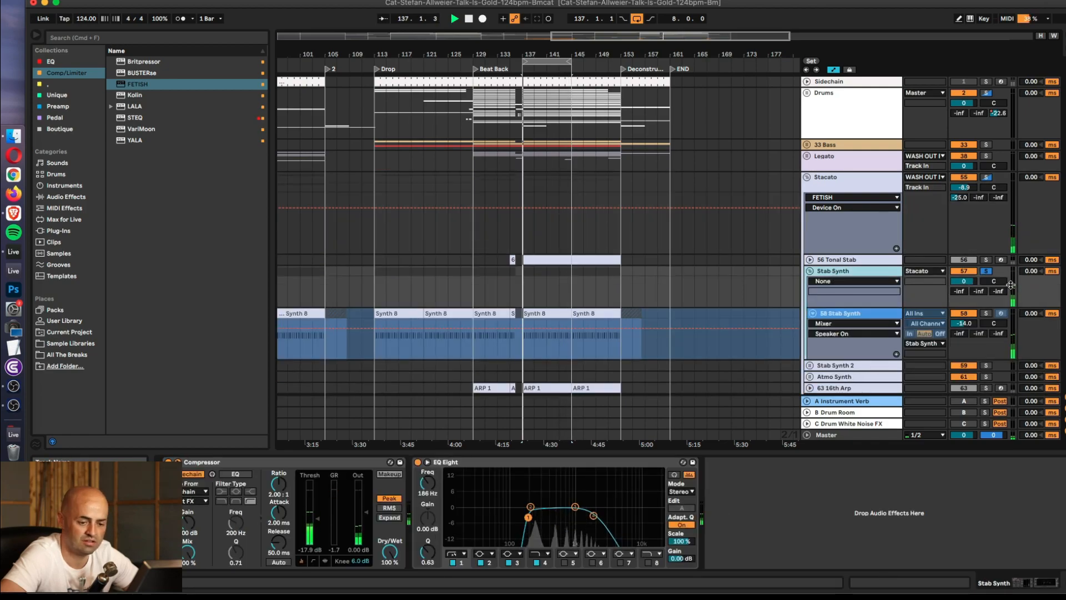
mouse_move(962, 287)
left_mouse_down()
mouse_move(962, 267)
mouse_move(970, 272)
left_mouse_up()
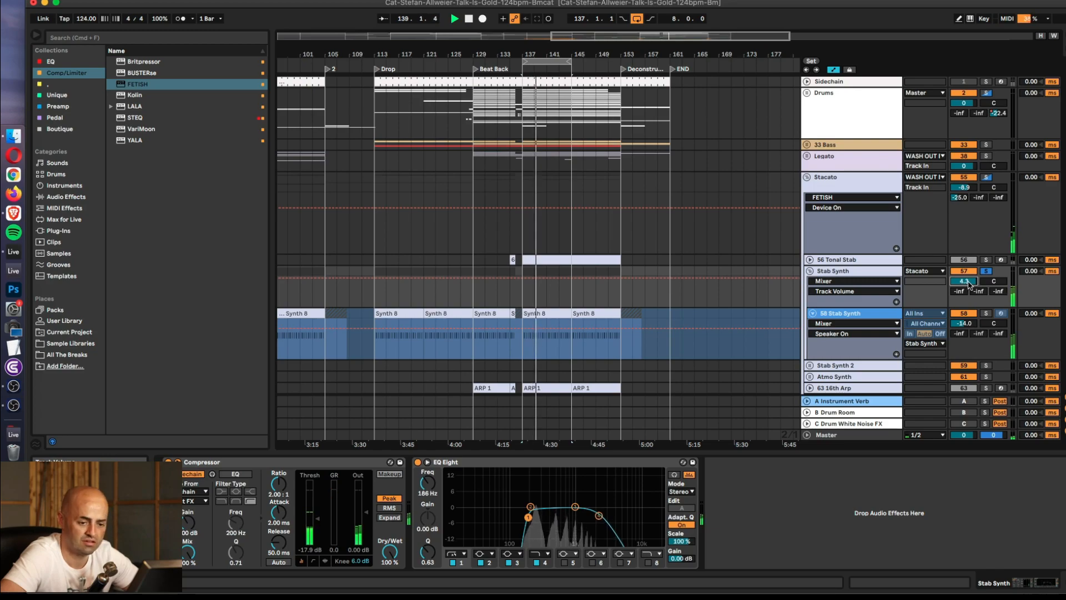
- Solo the whole Stacato group again, stop playback, and reset its volume to 0 dB
left_click(987, 176)
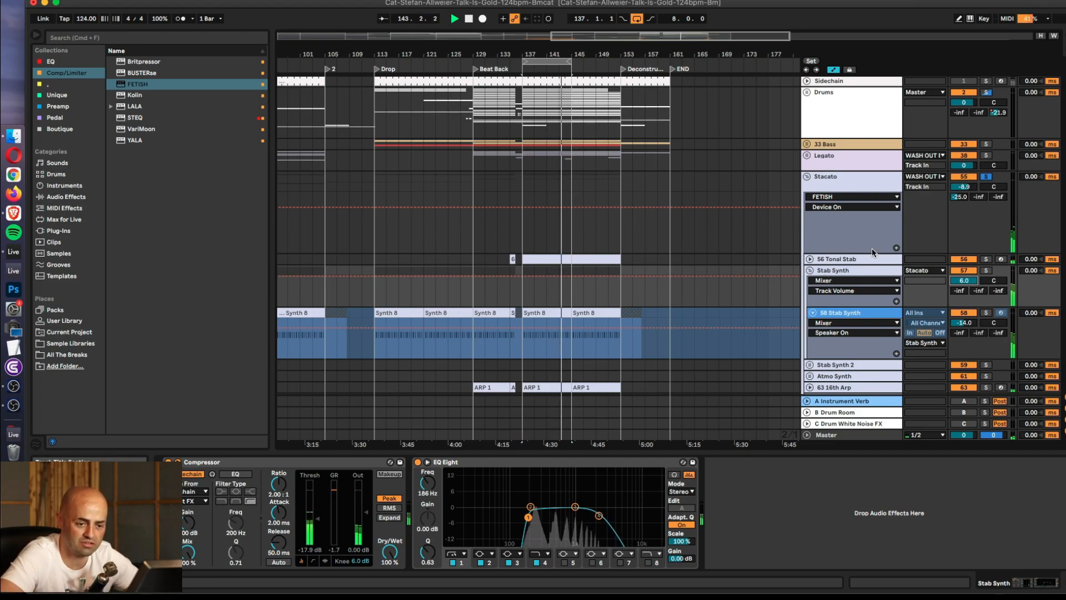
key("space")
double_click(963, 187)
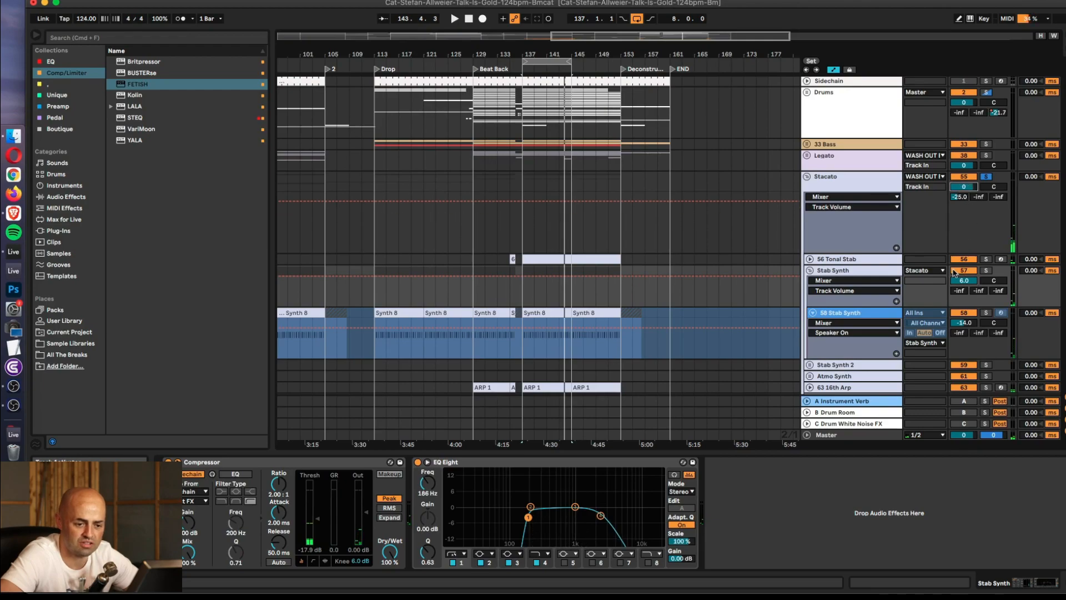
- Raise the output gain of the Stab Synth group's EQ Eight to 3.94 dB during playback
left_click(844, 267)
left_click(851, 259)
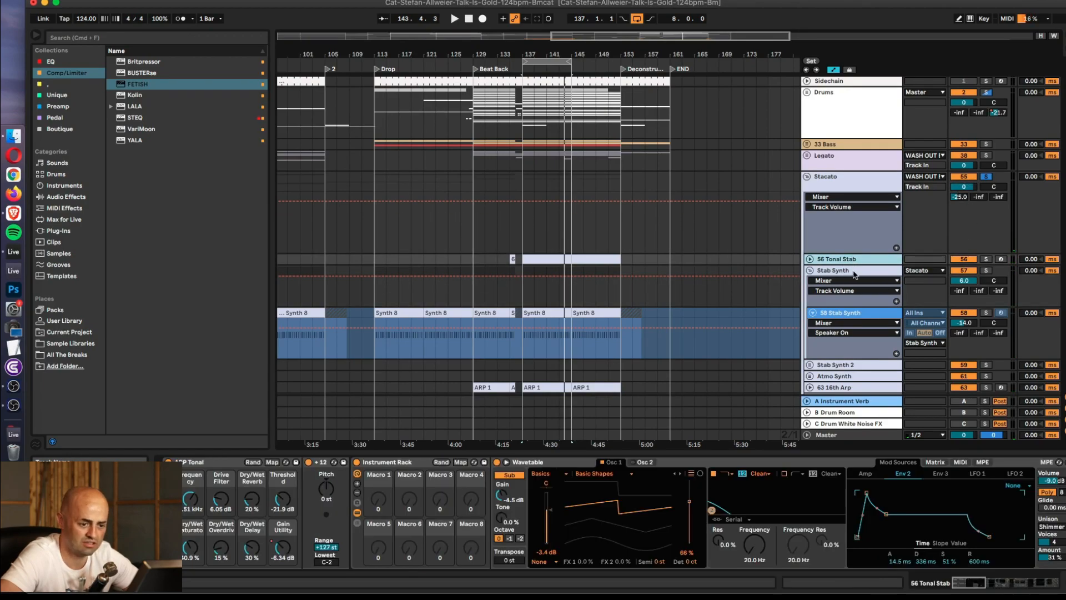
left_click(853, 274)
key("space")
mouse_move(686, 561)
left_mouse_down()
mouse_move(686, 537)
mouse_move(688, 567)
left_mouse_up()
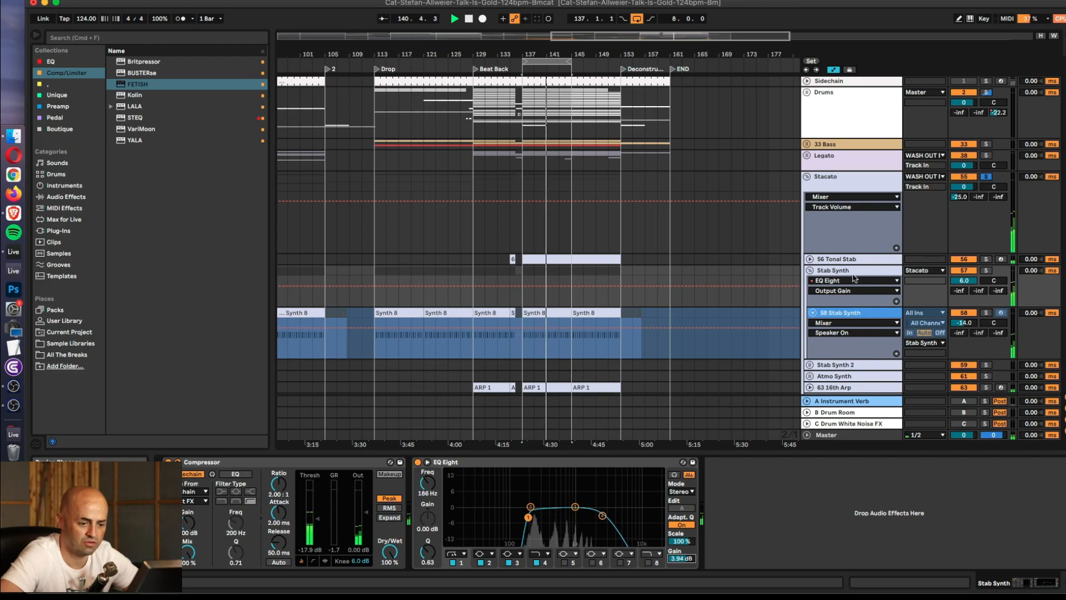
- Unfreeze the 58 Stab Synth track
left_click(853, 315)
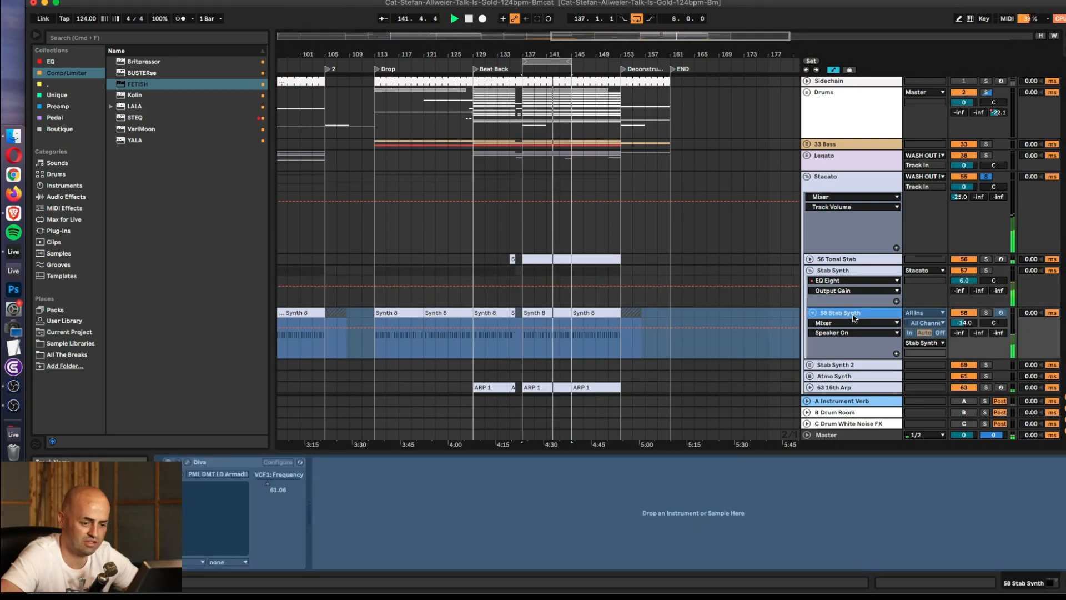
right_click(845, 314)
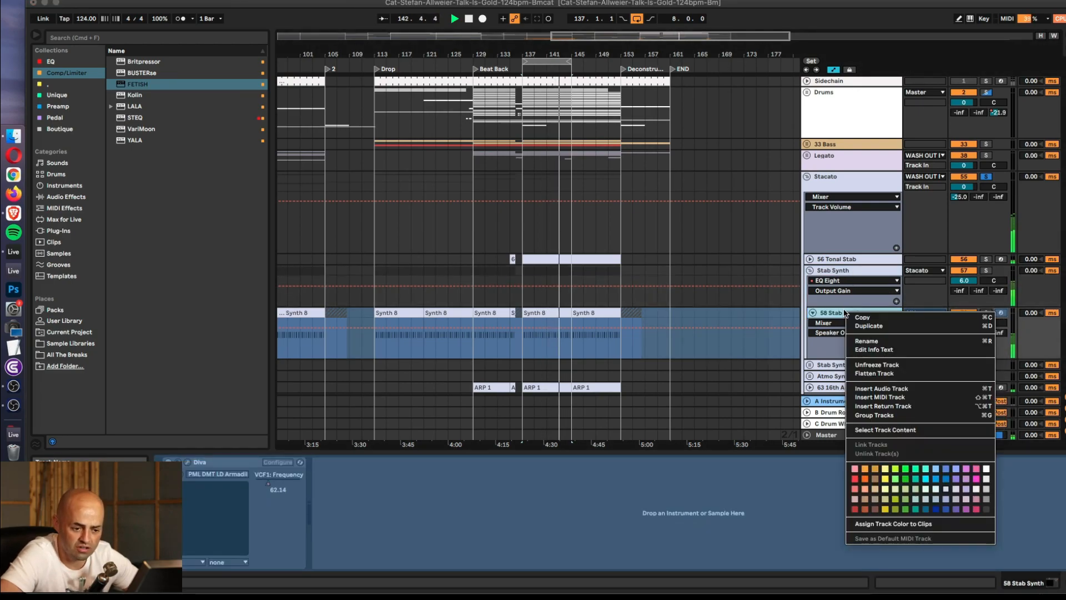
left_click(888, 373)
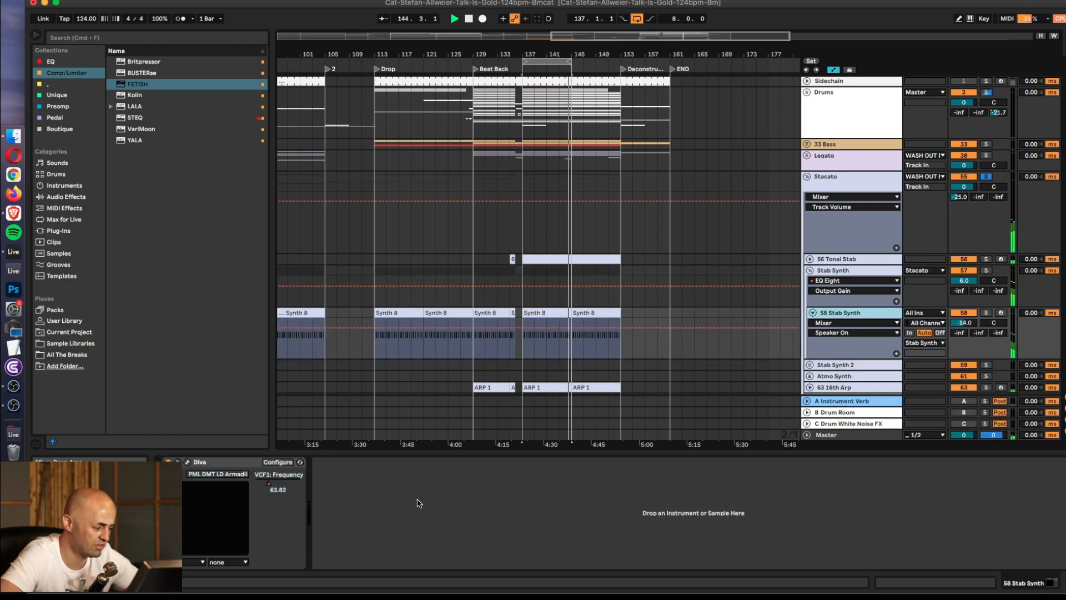
- Open Diva on 58 Stab Synth, set the Wet level of the Plate2 effect to 28.00, and close the plug-in
left_click(187, 462)
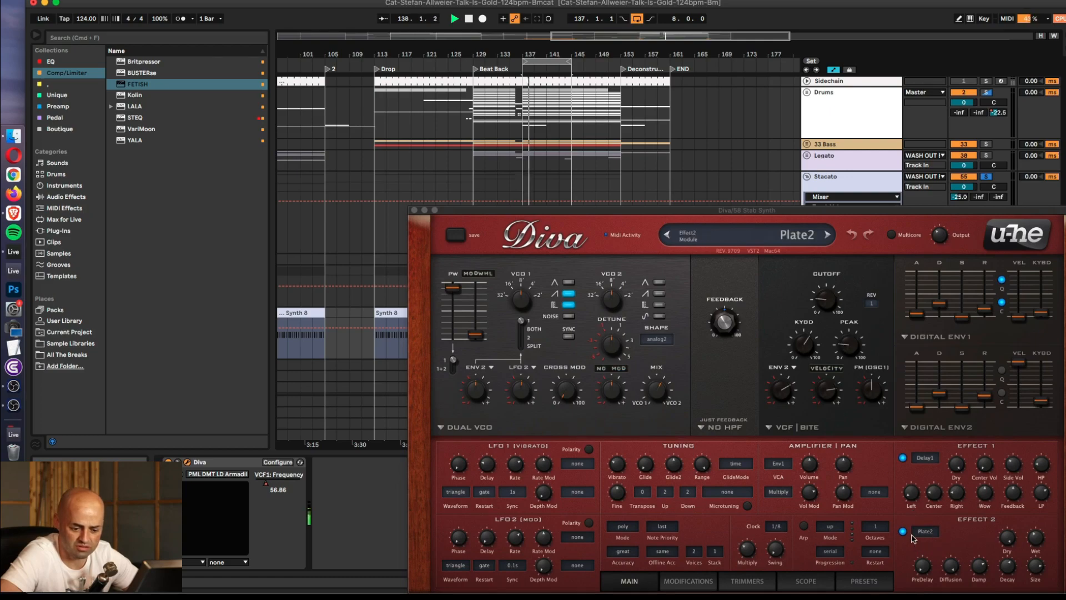
left_click_drag(884, 212, 789, 122)
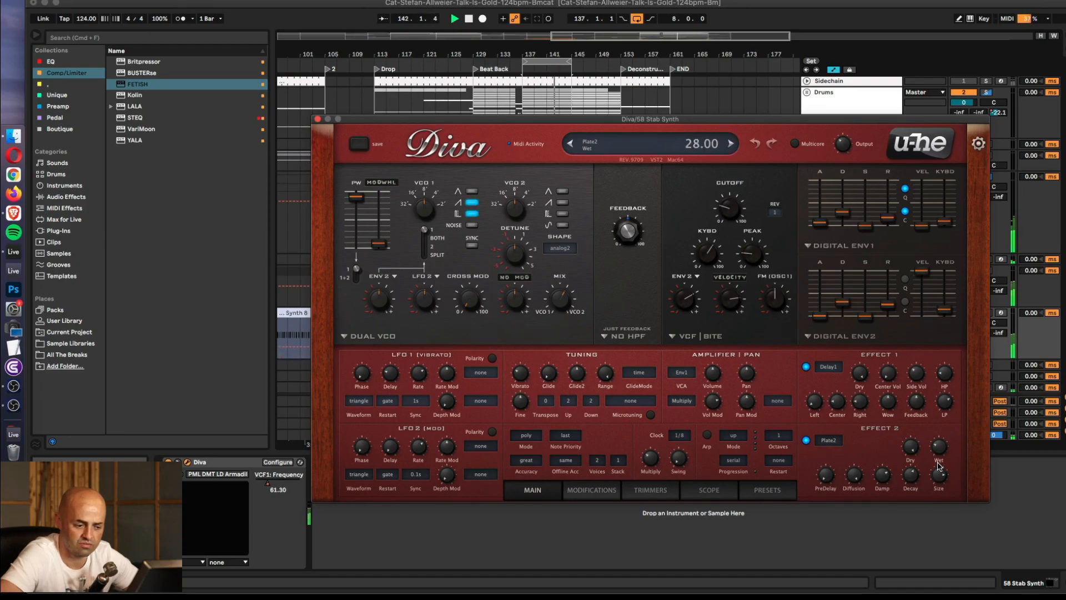
left_click(317, 119)
- Check the FETISH compressor on the Stacato group during playback and close its window
left_click(838, 185)
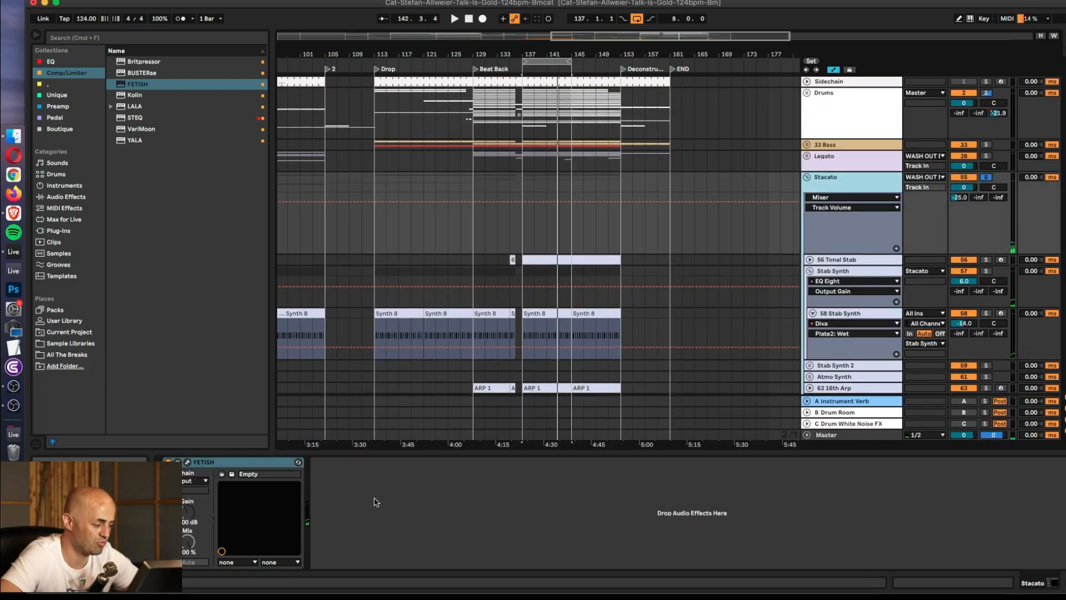
left_click(187, 461)
key("space")
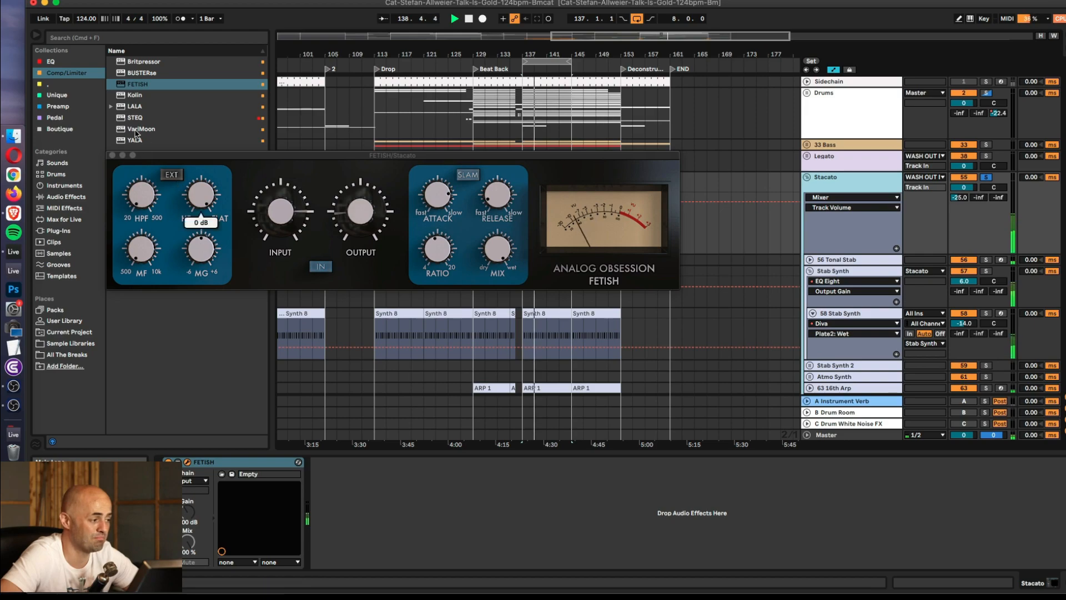
left_click(112, 155)
- Add the TRANSATURE preamp after the EQ Eight on the Stab Synth group
key("super+f")
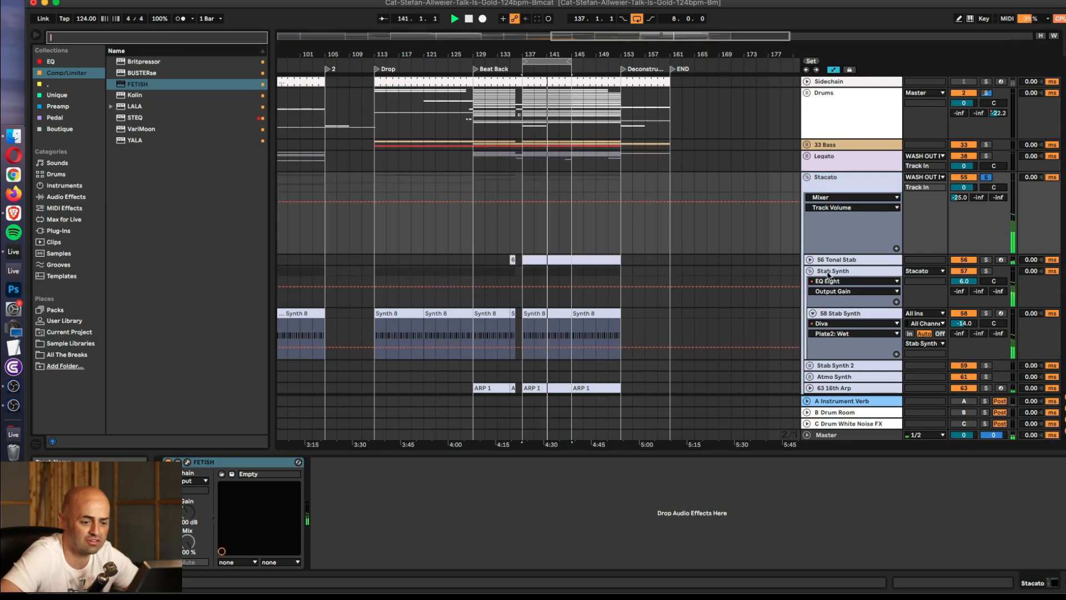
left_click(828, 273)
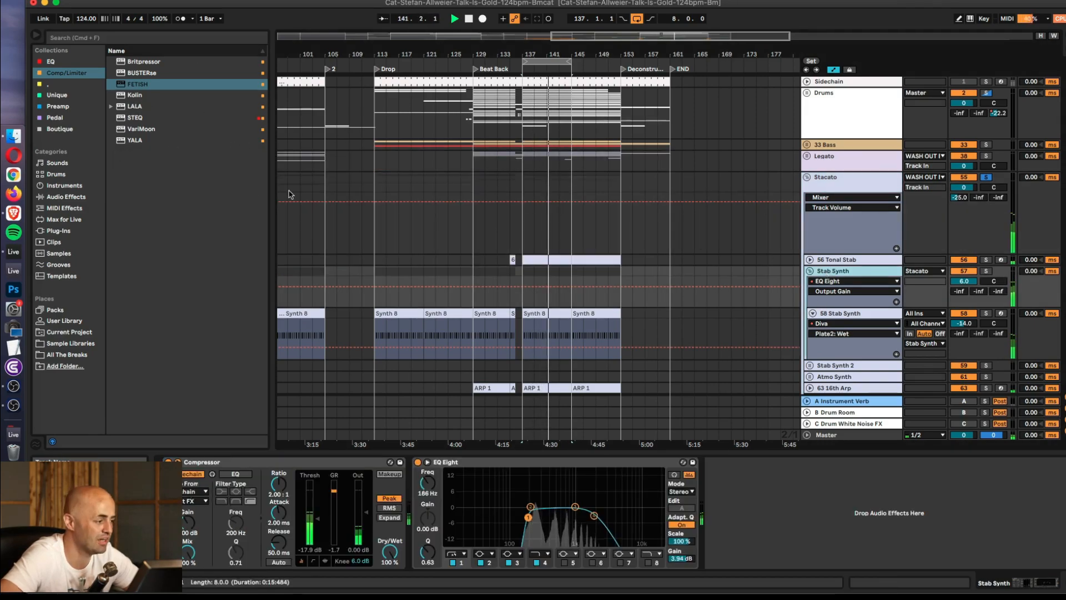
left_click(58, 106)
left_click(143, 84)
left_click_drag(255, 457, 699, 513)
left_click(164, 196)
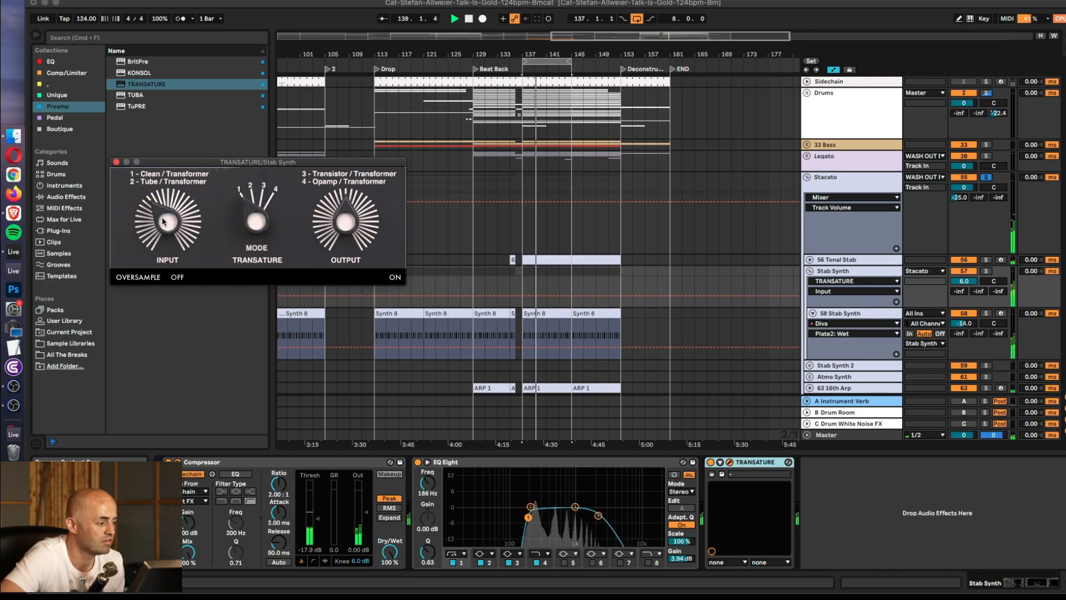
- Raise the input drive of TRANSATURE on the Stab Synth group, adjust its mode, and close the plug-in window
left_click(252, 199)
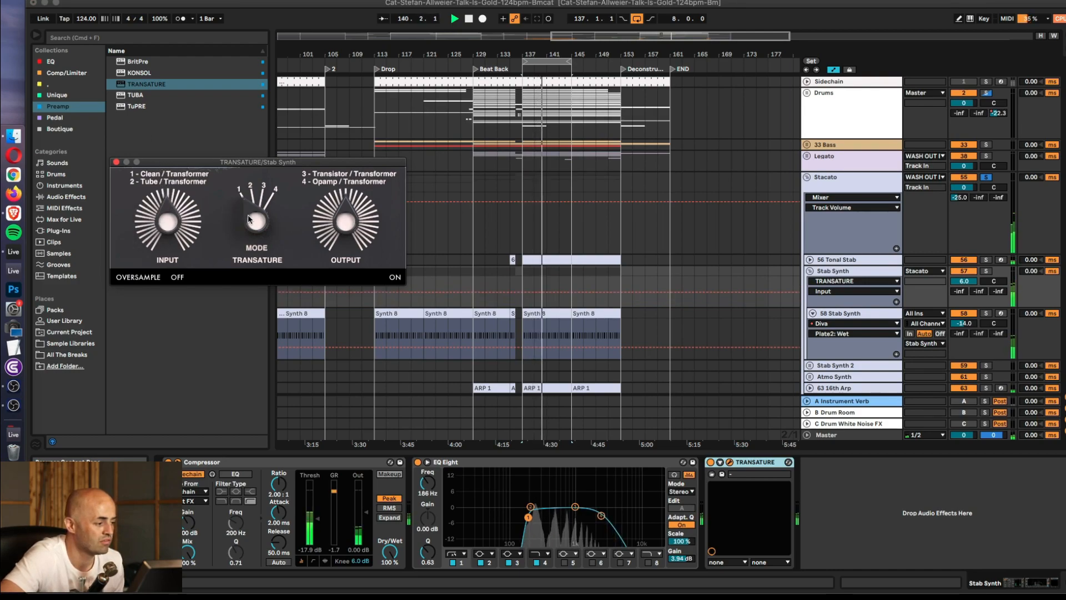
left_click_drag(169, 233, 168, 174)
left_click_drag(172, 213, 172, 200)
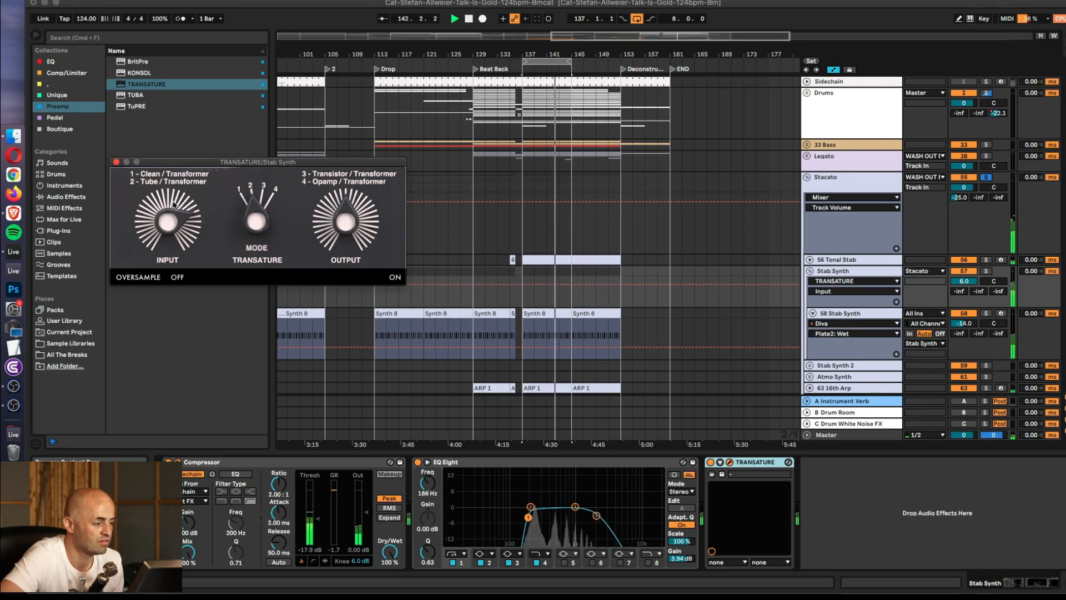
left_click(257, 198)
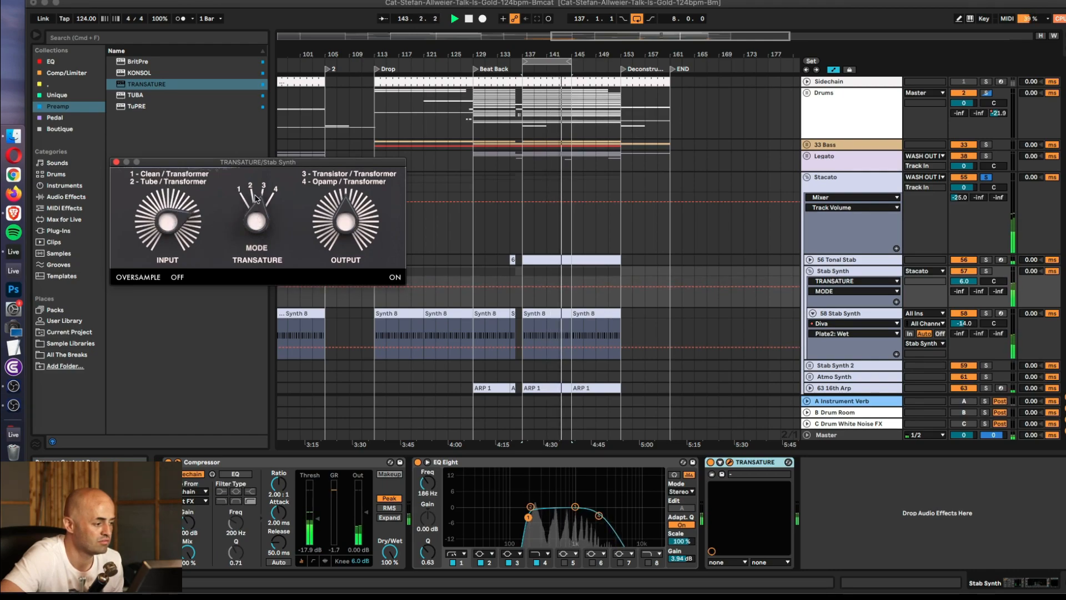
left_click(167, 224)
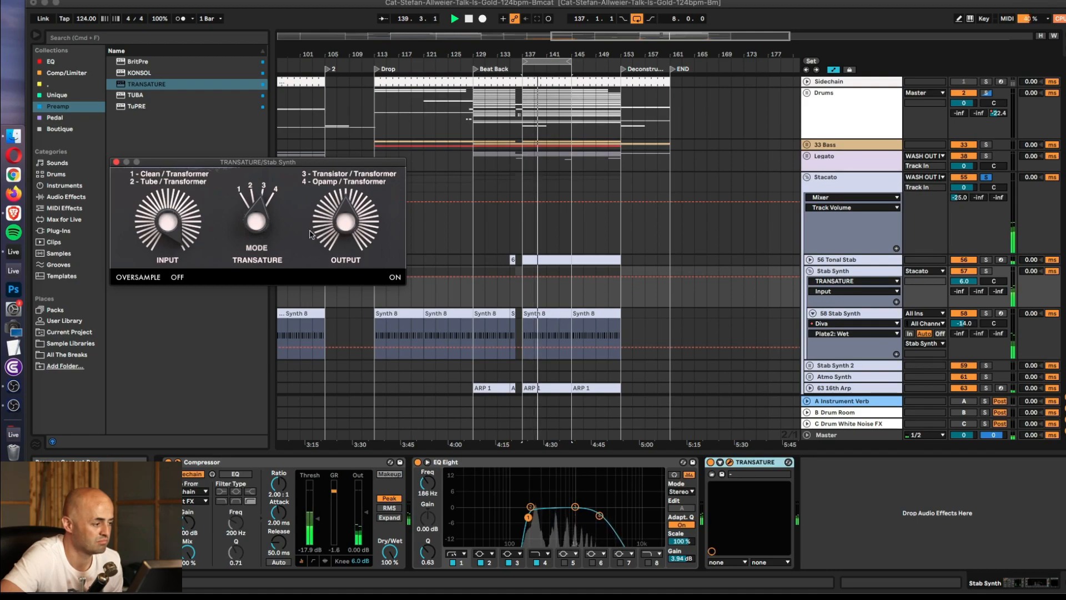
left_click(128, 162)
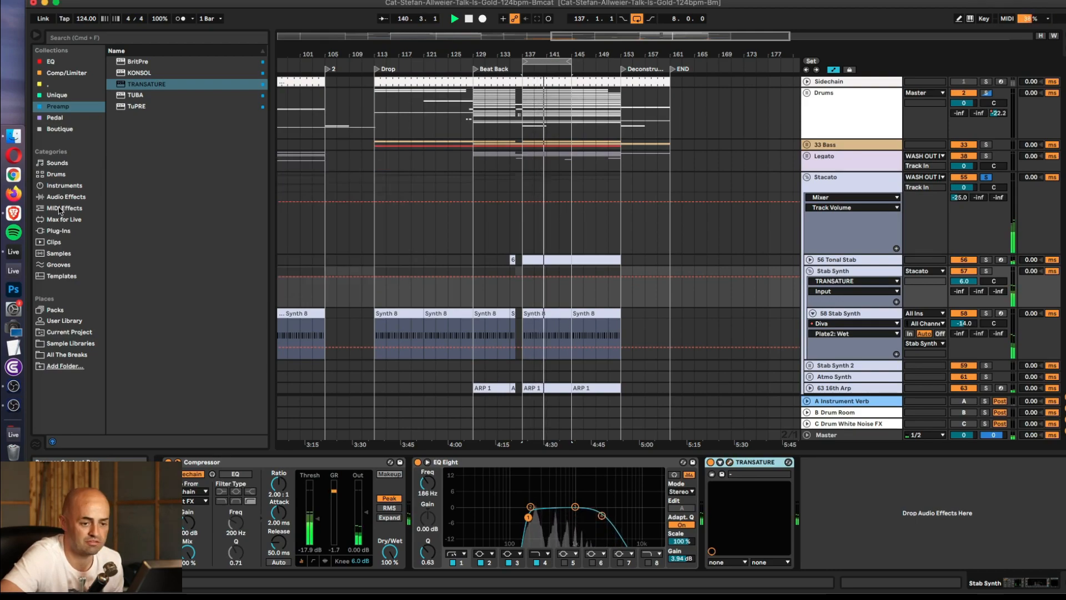
- Solo the Legato group alongside Stacato, and try the Stacato volume at 2.7 dB before undoing that change
left_click(944, 186)
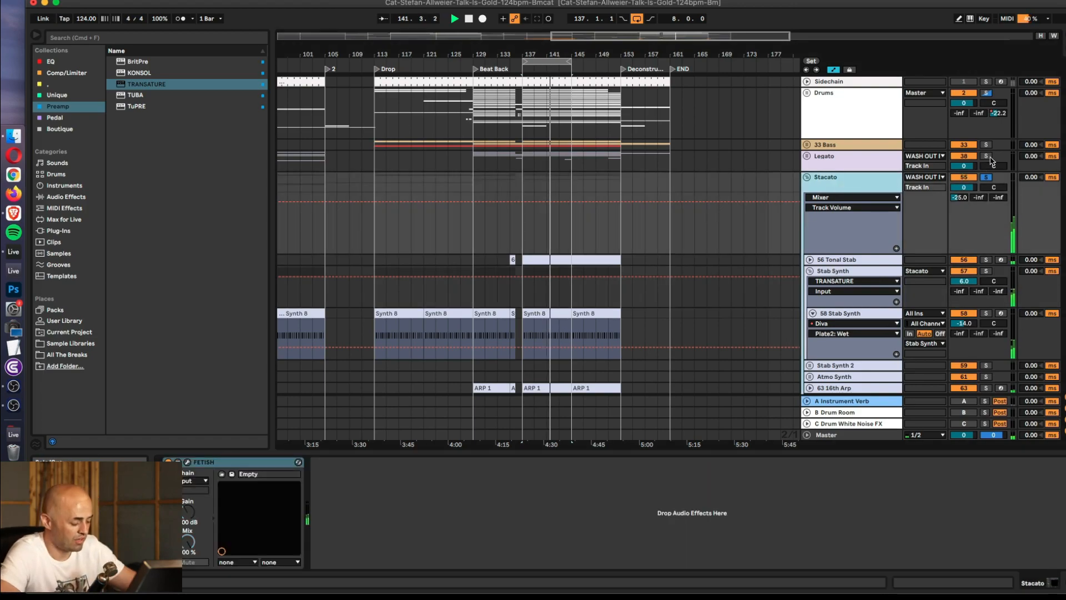
left_click(987, 156)
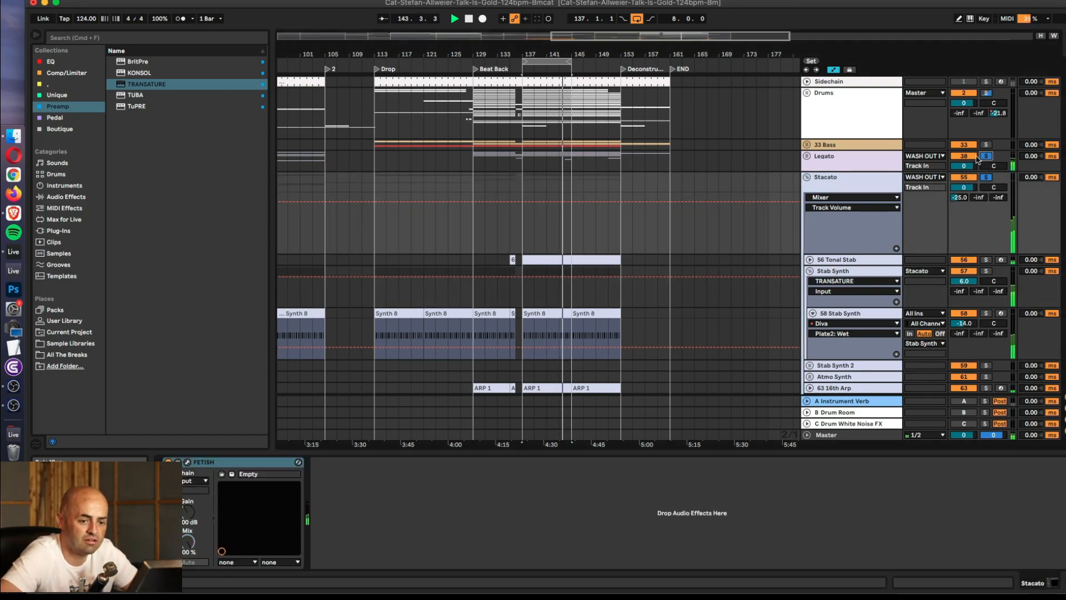
left_click_drag(972, 188, 972, 182)
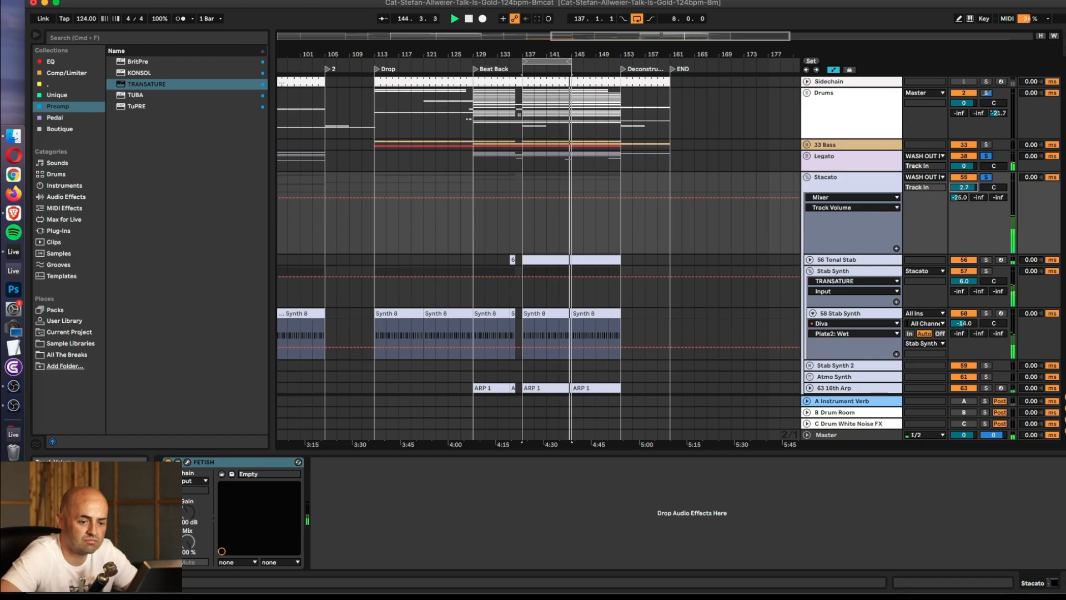
key("super+z")
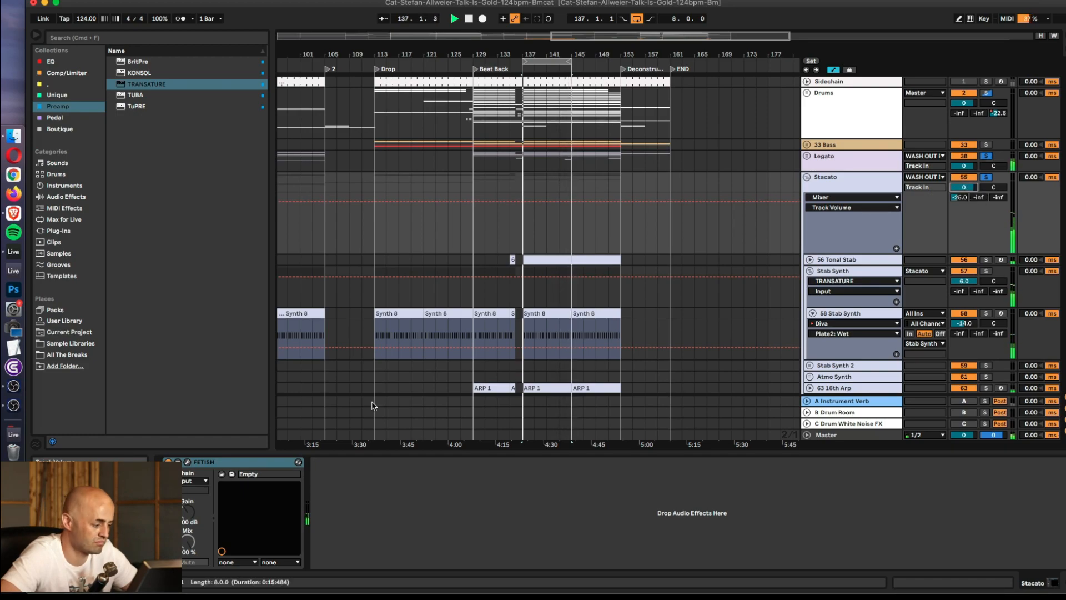
- Open FETISH on the Stacato group and raise its output to 14.1 dB during playback
left_click(187, 462)
left_click(362, 210)
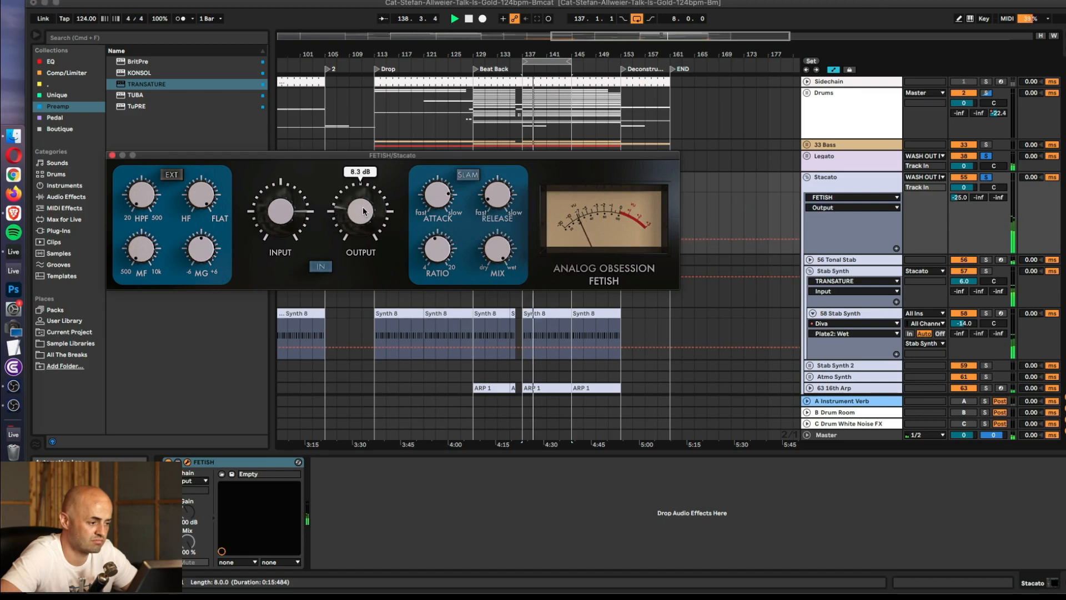
left_click_drag(362, 210, 362, 178)
left_click(357, 213)
left_click_drag(358, 216, 358, 210)
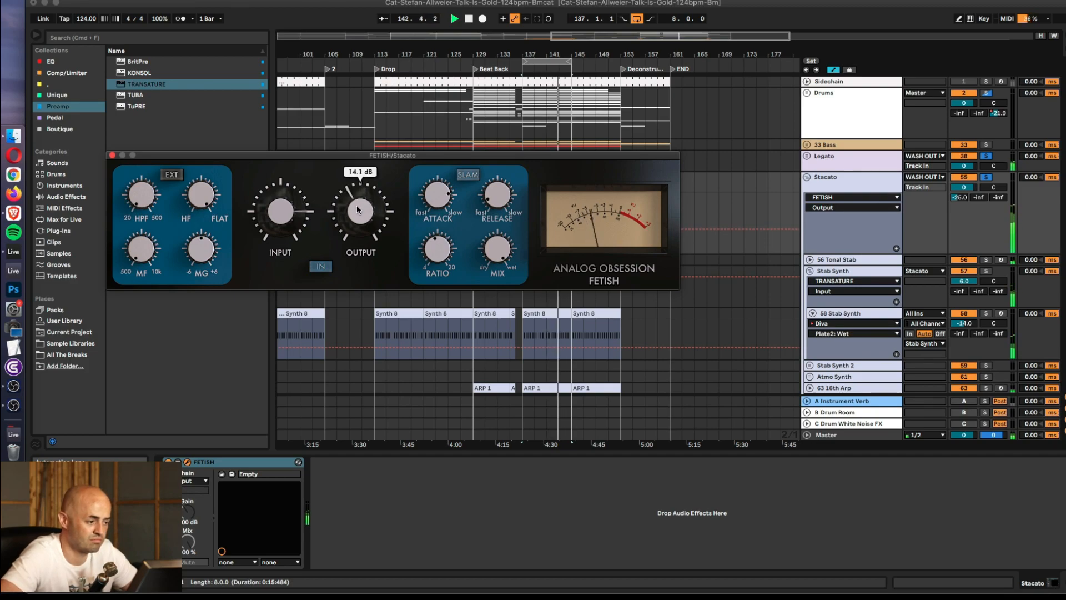
- Play only the Drums and Stacato groups soloed together and set the FETISH output to 12.2 dB
left_click(986, 177)
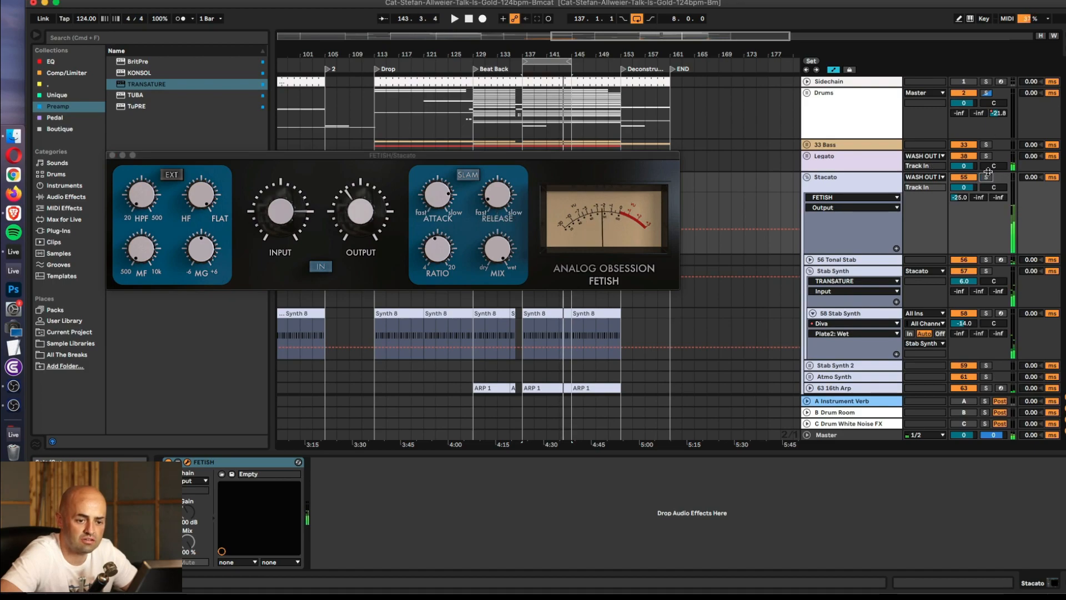
left_click(986, 93)
key("space")
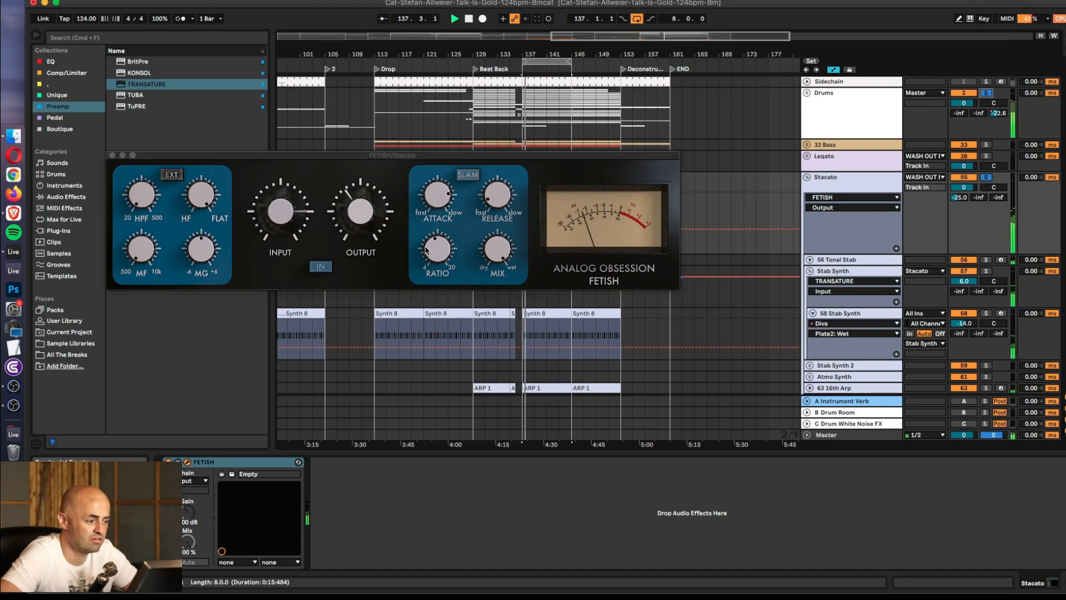
left_click(367, 222)
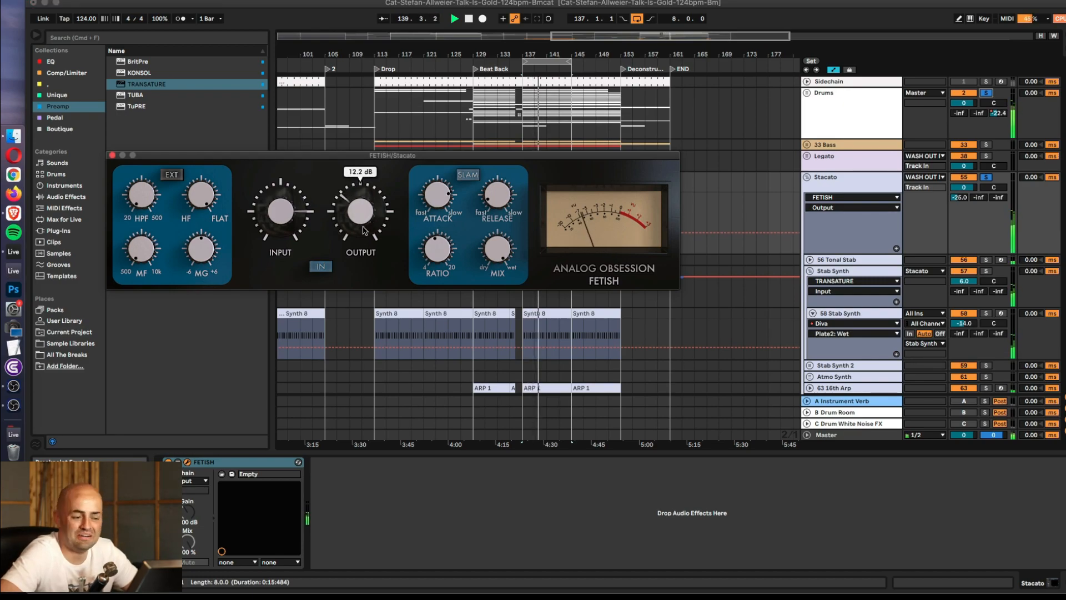
- Solo Legato again, lower the FETISH input on Stacato, set its output to 8.2 dB, and close the plug-in window
left_click(986, 156)
key("space")
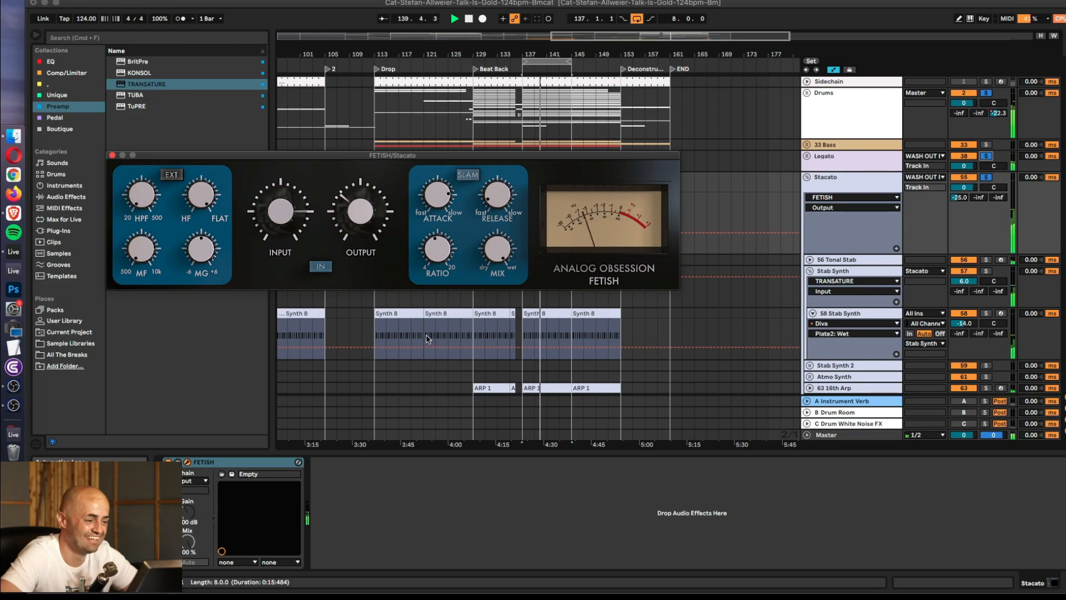
mouse_move(282, 236)
left_mouse_down()
mouse_move(283, 247)
mouse_move(285, 238)
left_mouse_up()
left_click_drag(367, 221, 365, 247)
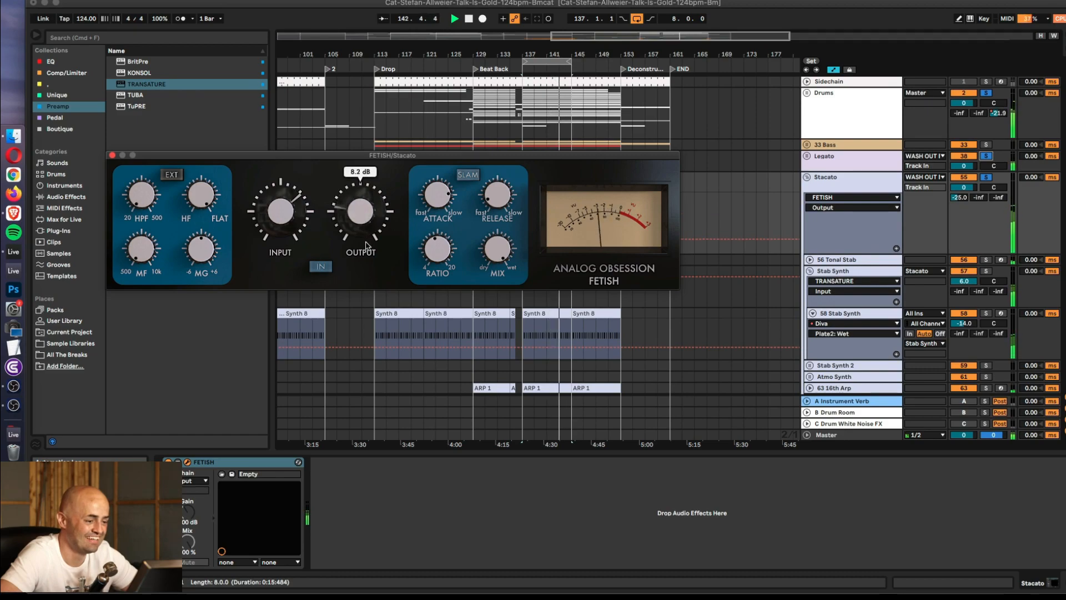
left_click(112, 155)
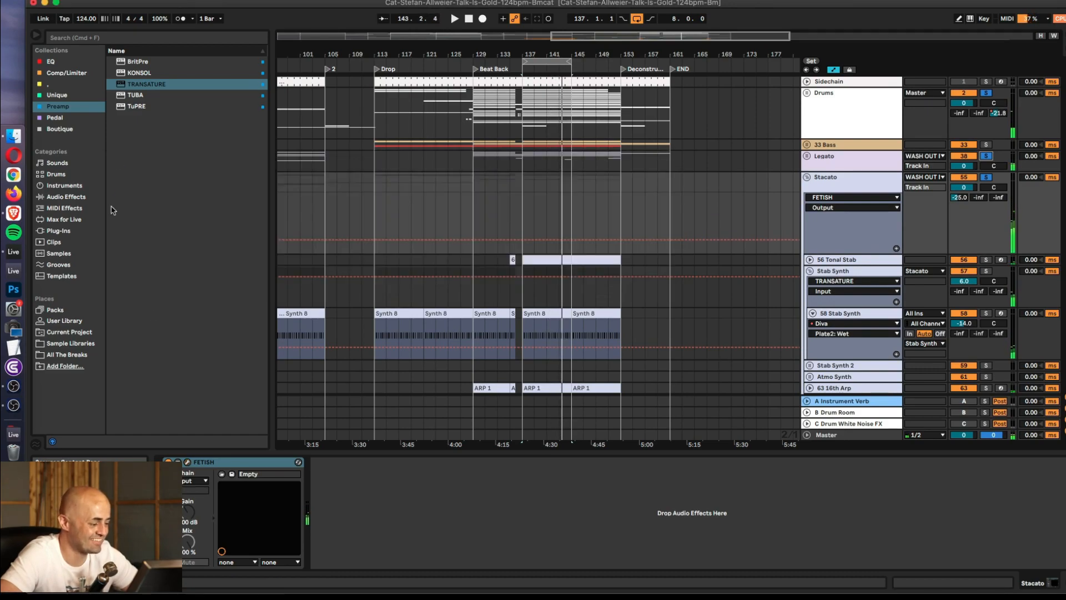
- Turn off solo on the Legato and Stacato groups and fold the Stacato group
left_click(256, 462)
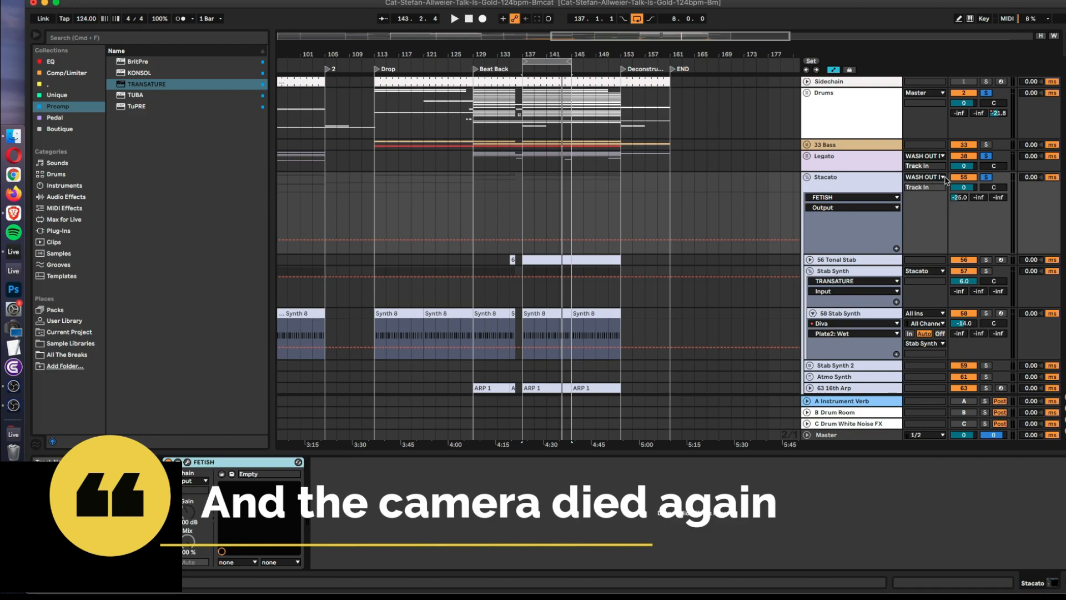
left_click(880, 181)
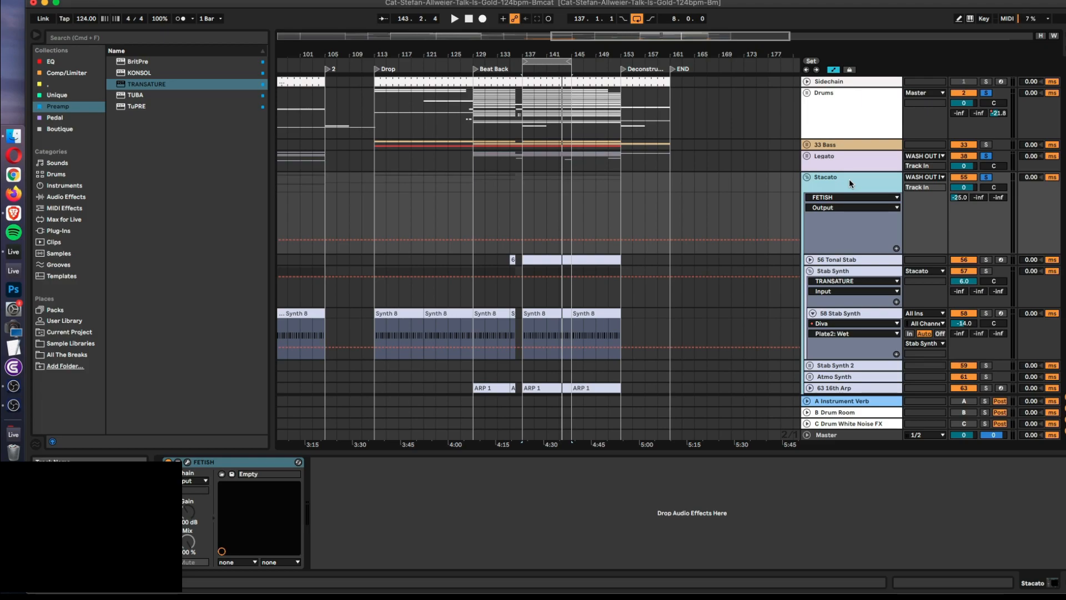
left_click(986, 177)
left_click(806, 177)
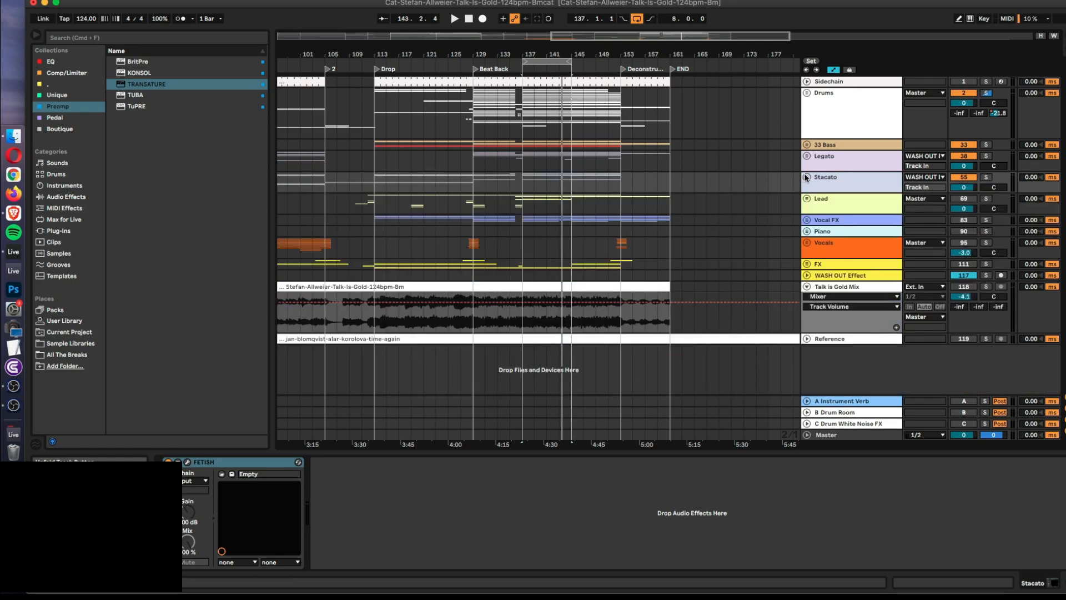
- Select the Lead group
left_click(848, 202)
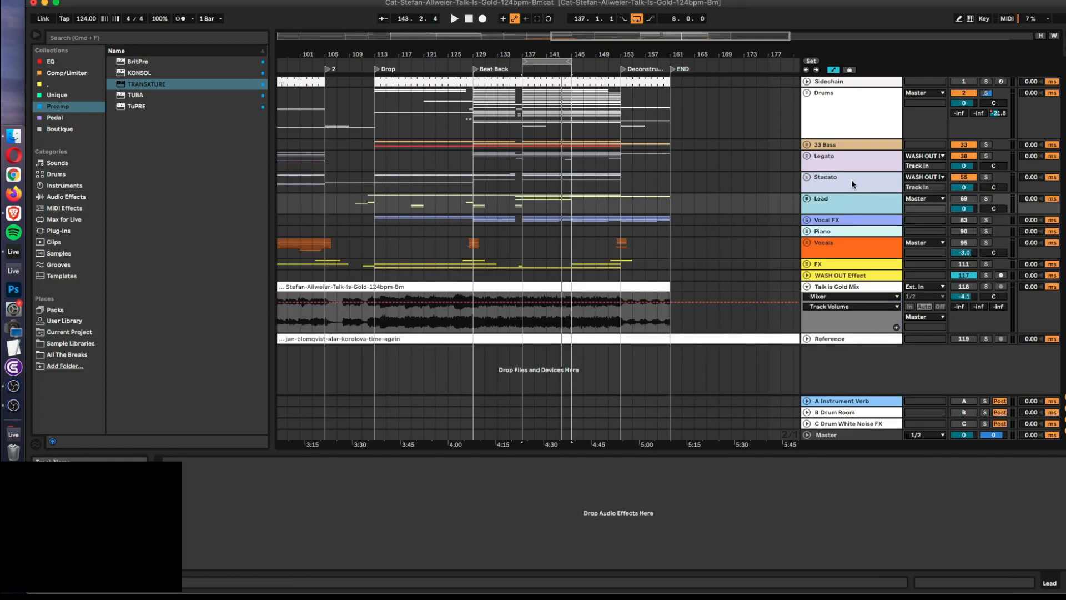
left_click(851, 179)
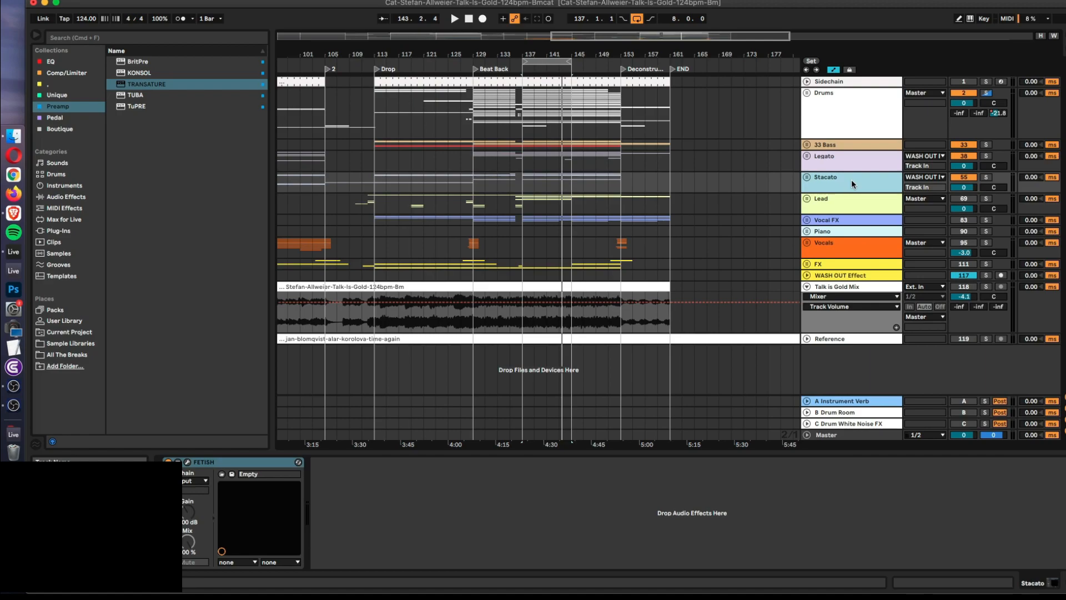
left_click(846, 210)
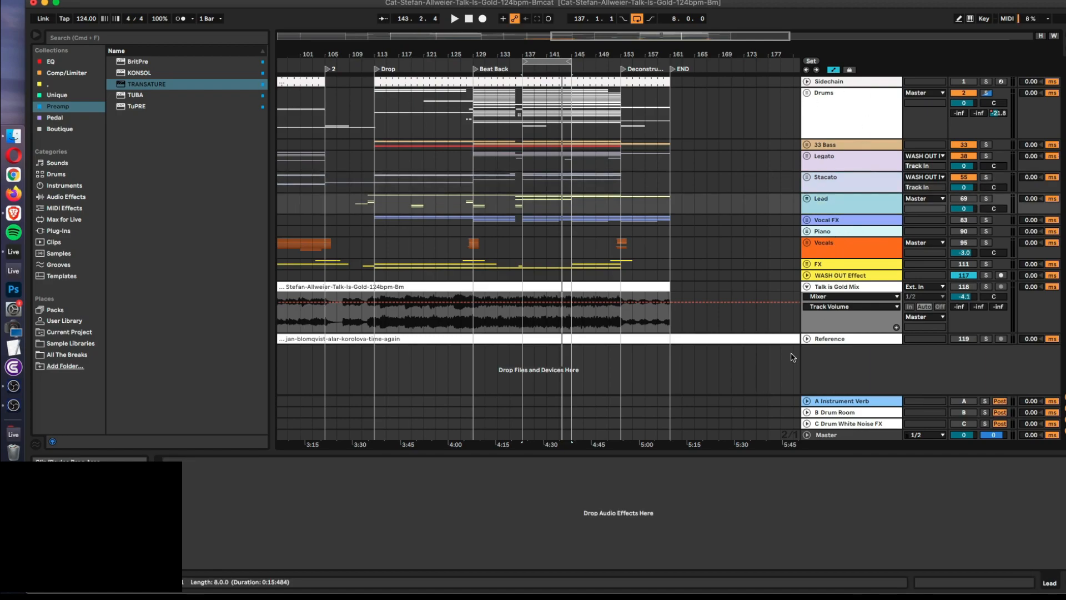
left_click(671, 1)
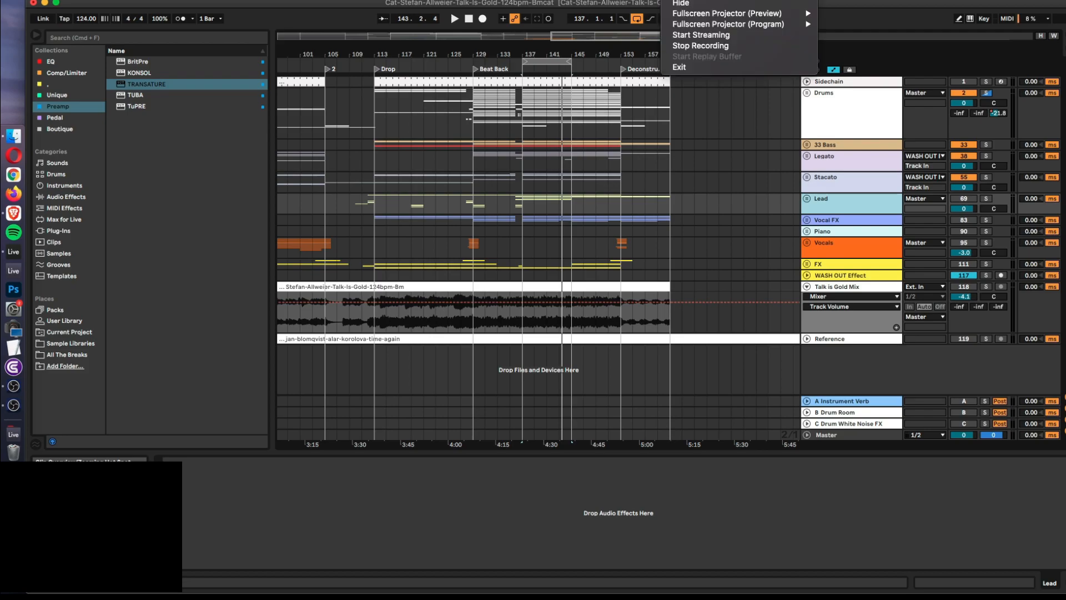